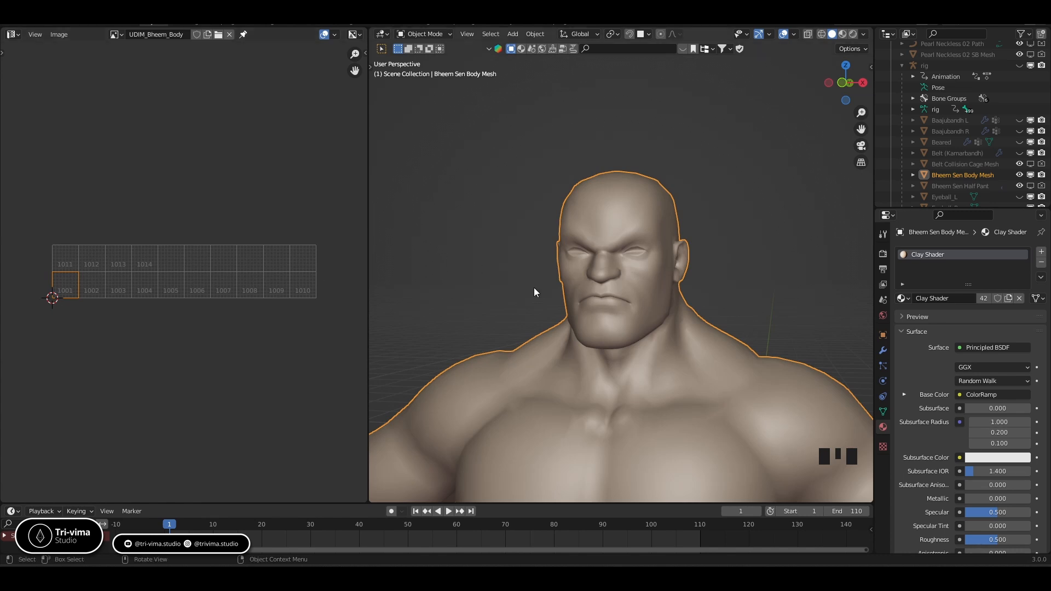
# Step: Enter Edit Mode on the Bheem Sen body mesh and widen the UV editor around its UDIM layout
pyautogui.press('Tab')
pyautogui.scroll(1, 77, 309)
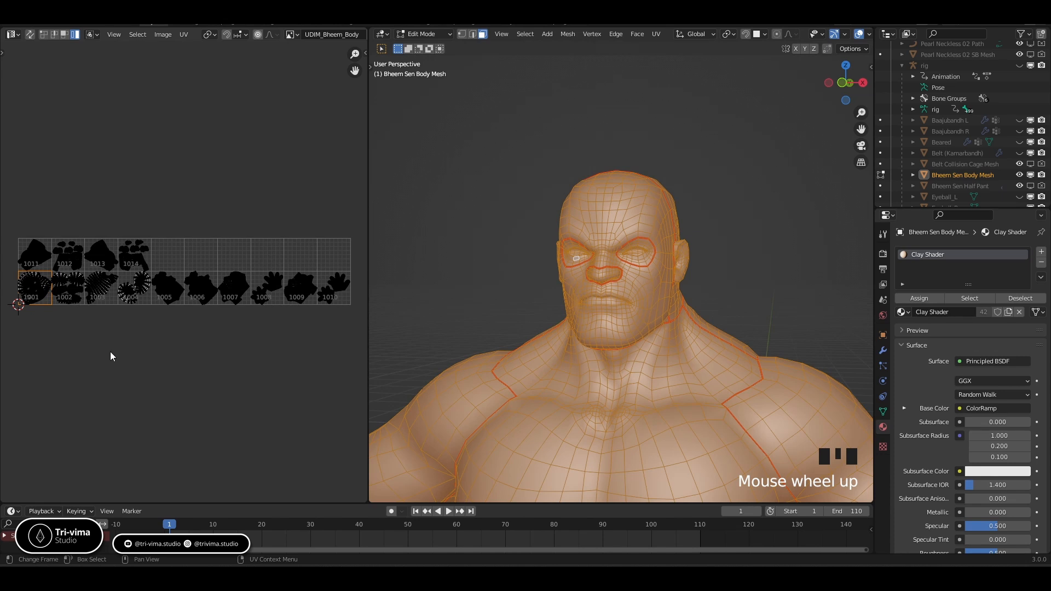
pyautogui.keyDown('shift'); pyautogui.moveTo(155, 392); pyautogui.dragTo(171, 395, button='middle'); pyautogui.keyUp('shift')
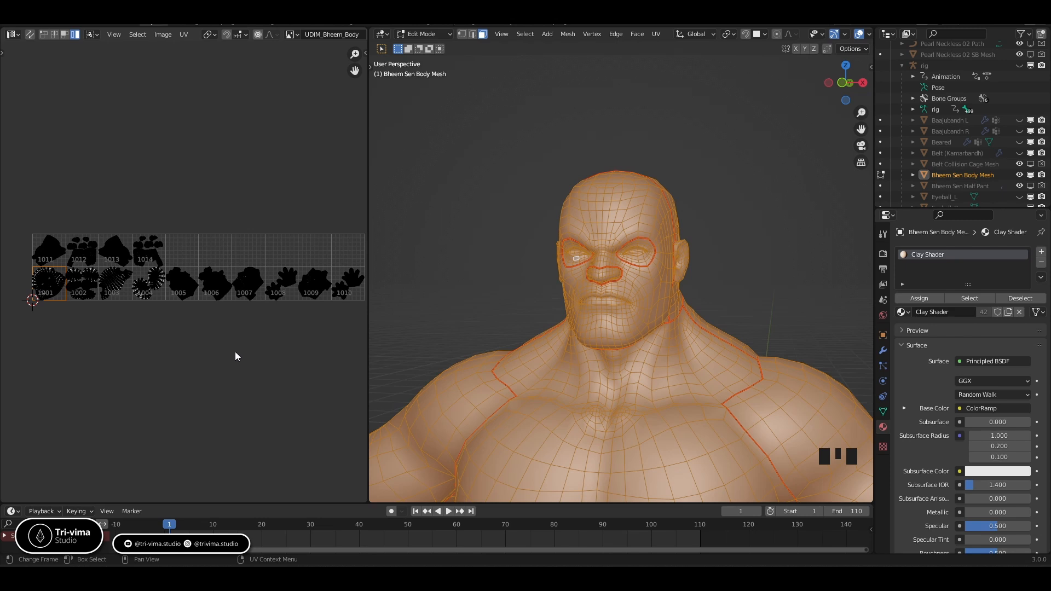
pyautogui.moveTo(368, 365); pyautogui.dragTo(398, 365)
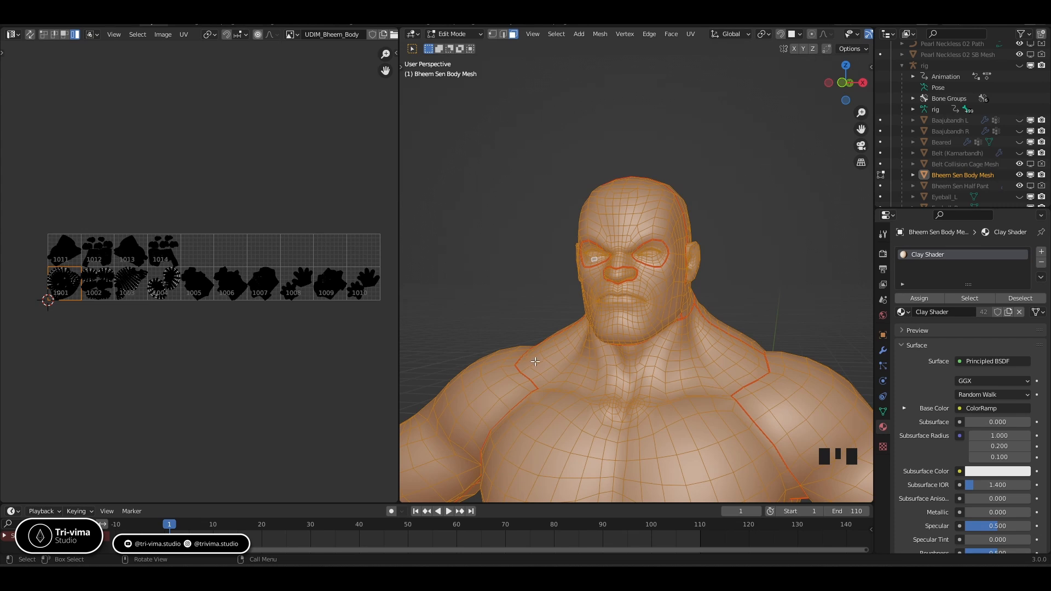
# Step: Switch the outliner to the Blender File display and delete the UDIM_Bheem_Body image
pyautogui.click(915, 35)
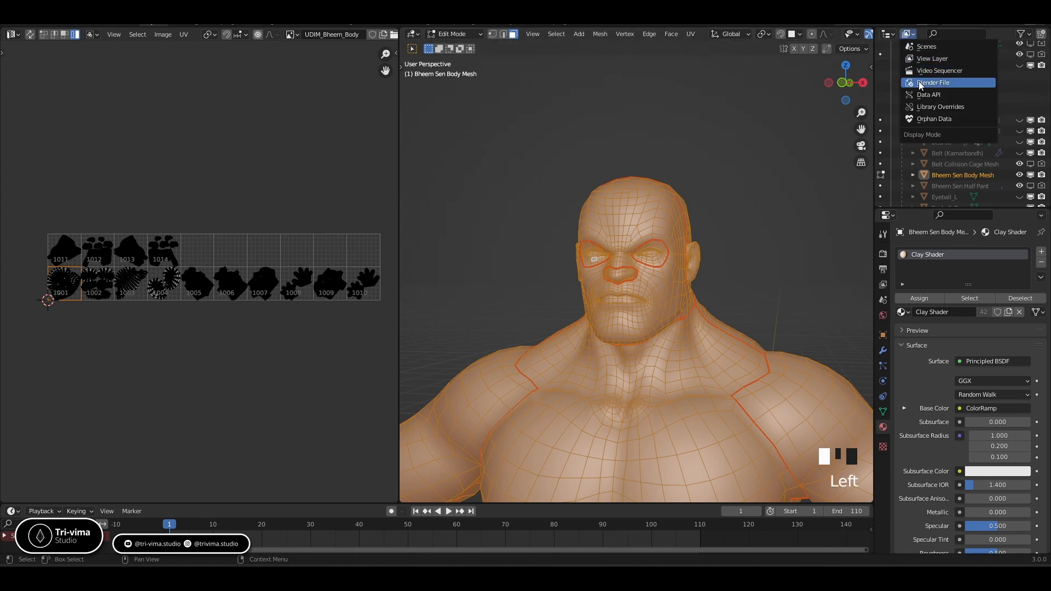
pyautogui.click(919, 82)
pyautogui.click(892, 65)
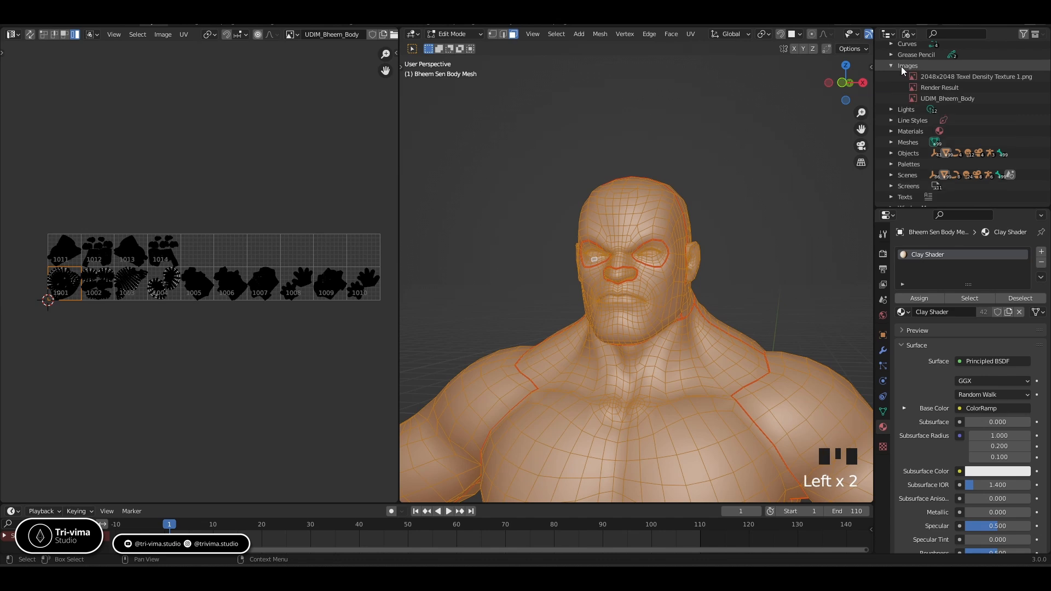
pyautogui.click(933, 76)
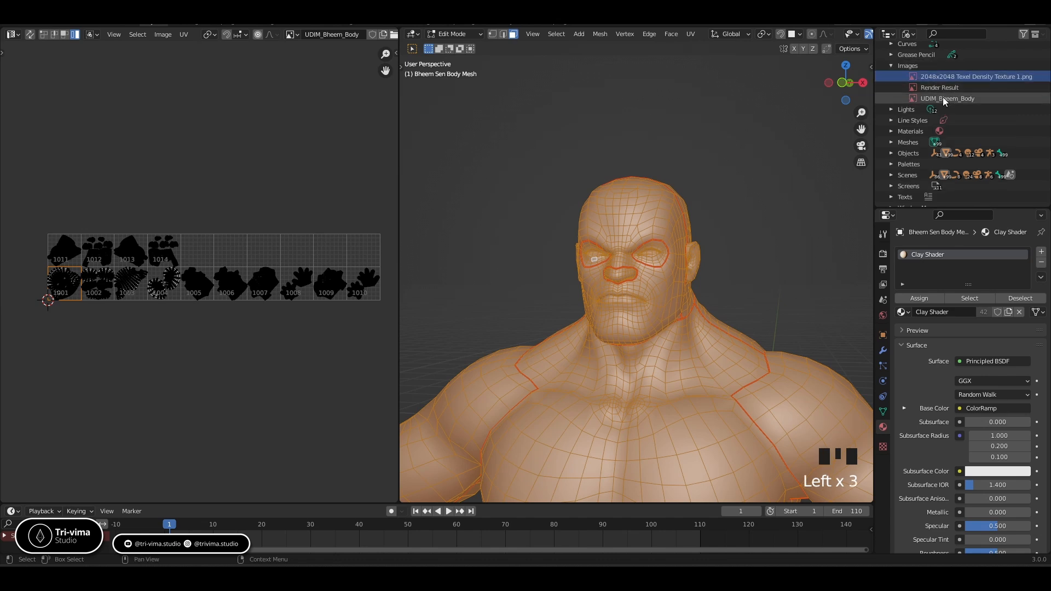
pyautogui.click(943, 97)
pyautogui.rightClick(944, 98)
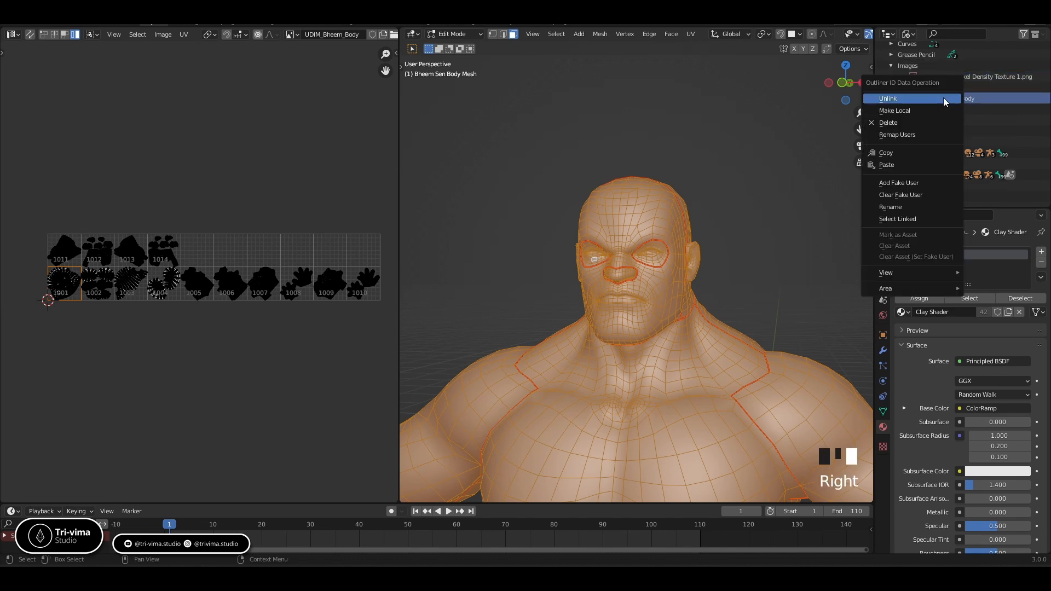
pyautogui.click(893, 122)
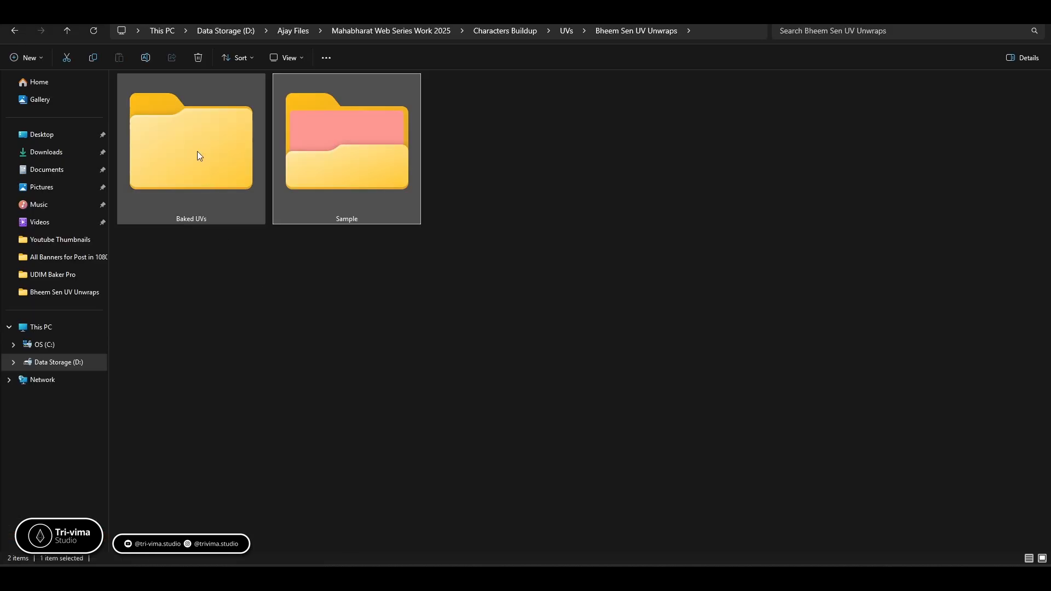
# Step: Switch to File Explorer, check the Baked UVs folder in Bheem Sen UV Unwraps, and return to Blender
pyautogui.click(200, 184)
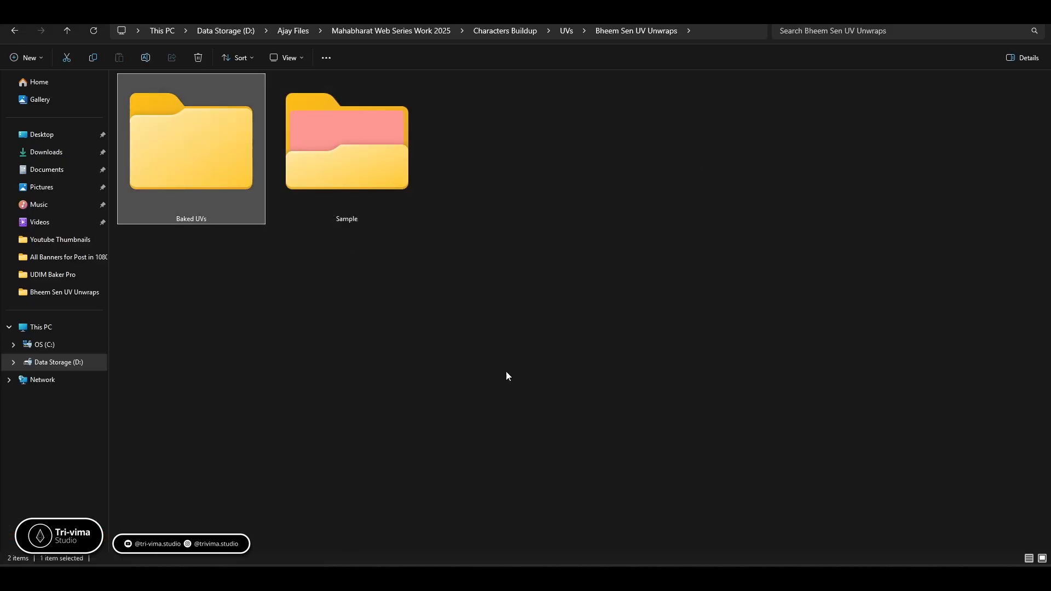
pyautogui.doubleClick(178, 169)
pyautogui.click(630, 578)
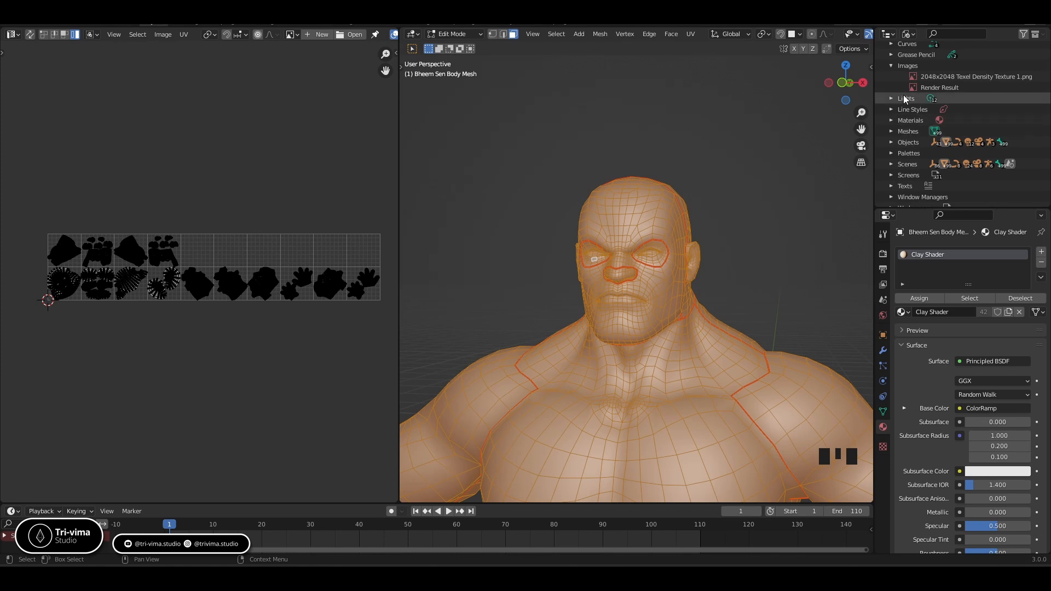
# Step: Collapse the outliner's image list, show the UV editor's sidebar and check the UDIM grid shape settings
pyautogui.click(892, 66)
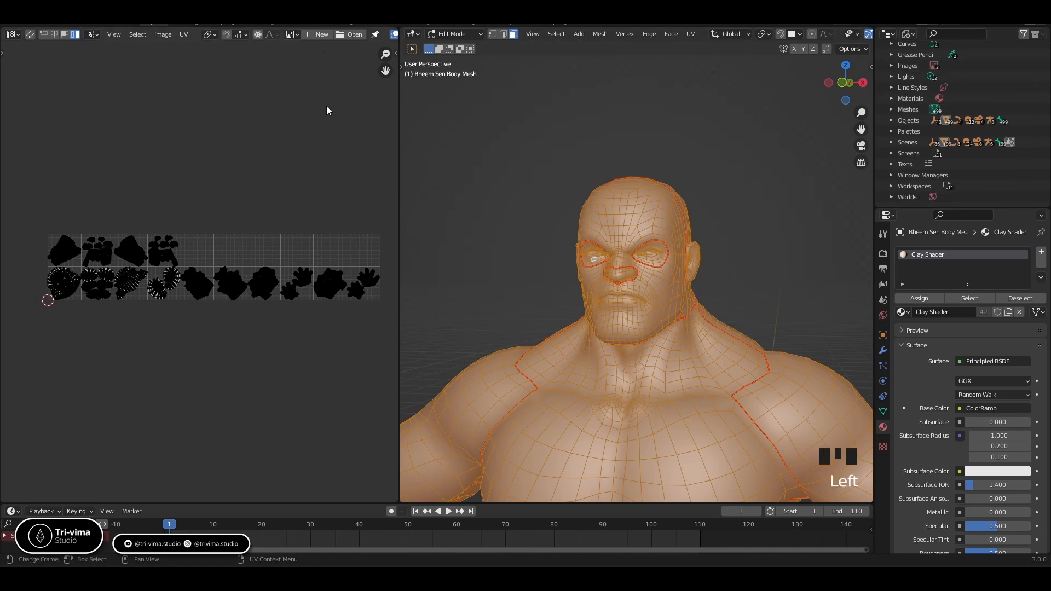
pyautogui.press('n')
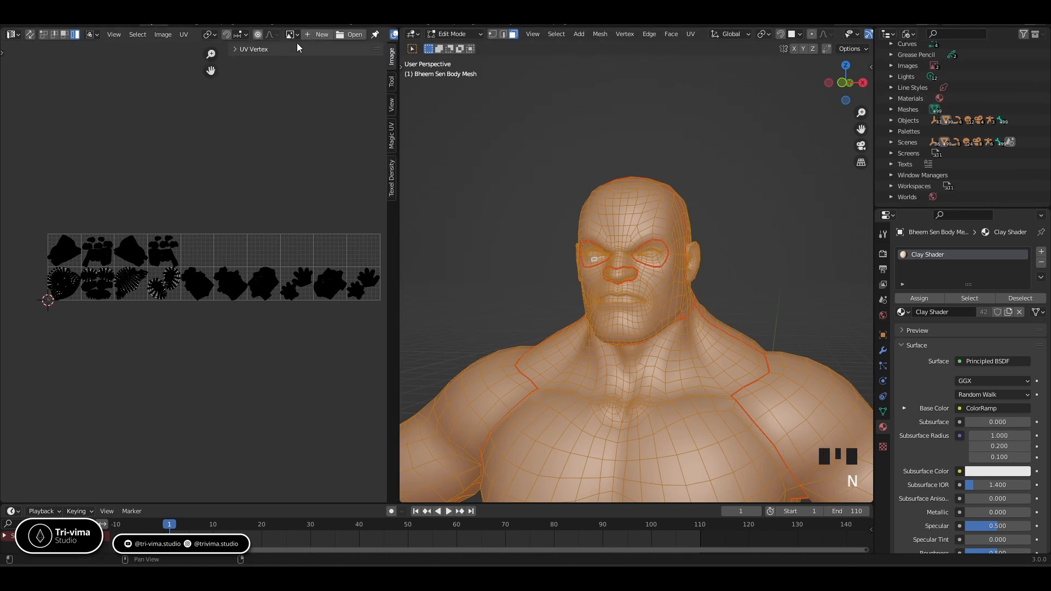
pyautogui.scroll(-3, 295, 37)
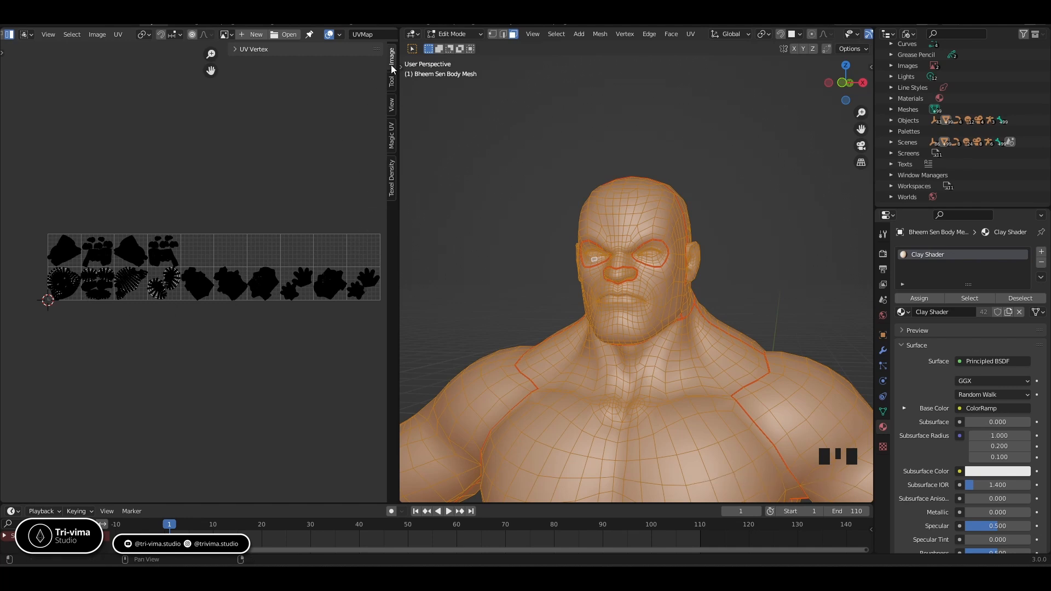
pyautogui.click(392, 104)
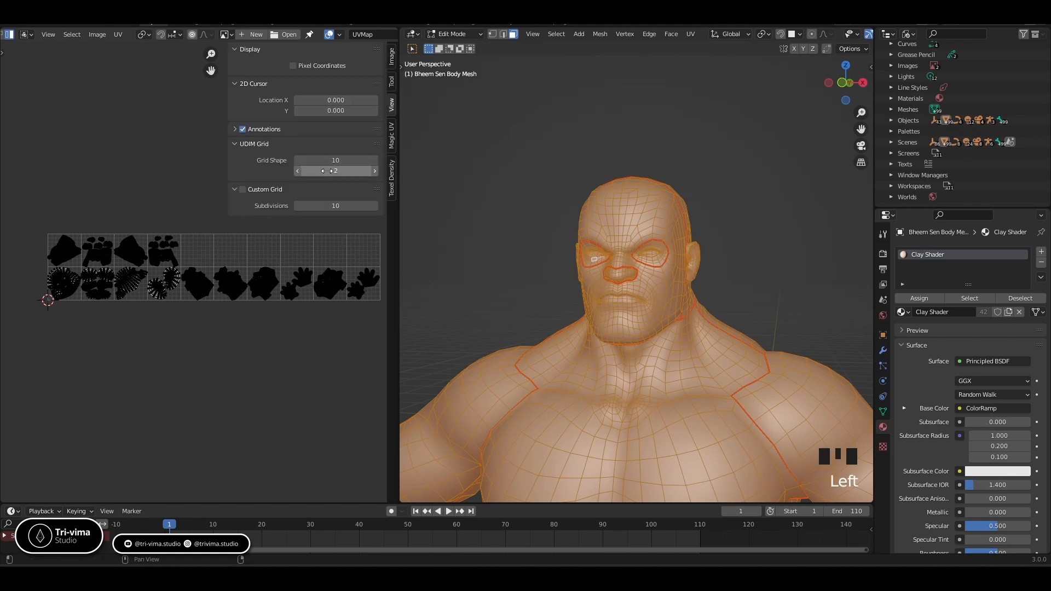
pyautogui.click(392, 59)
# Step: Create a new blank tiled image named Tex_BheemSen_Body_Color at 1024 × 1024 px
pyautogui.click(252, 34)
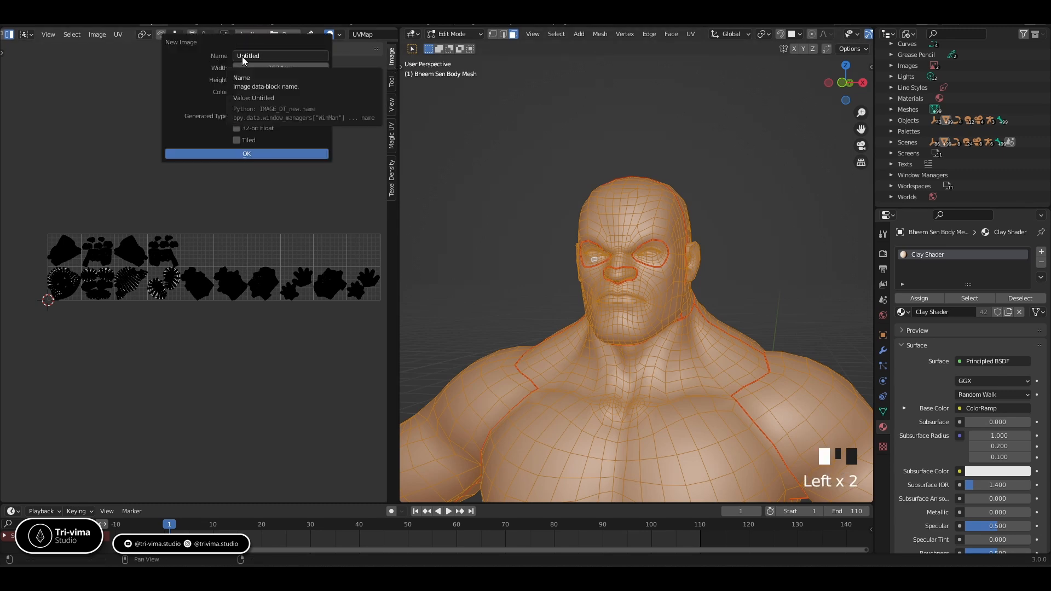
pyautogui.click(242, 57)
pyautogui.write('B')
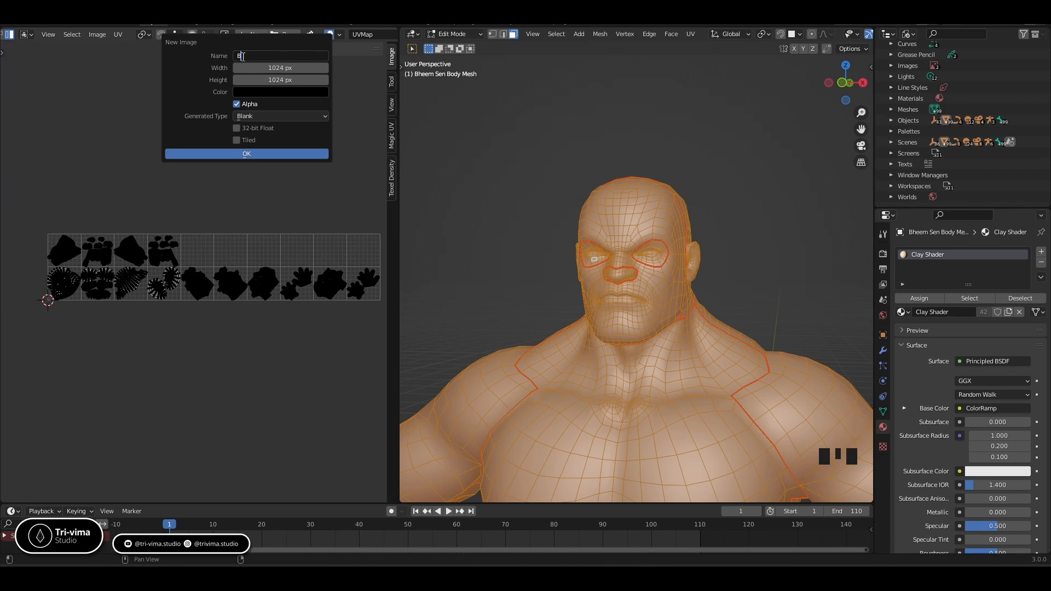
pyautogui.write('heem Sen')
pyautogui.write(' Body')
pyautogui.write(' Color')
pyautogui.write('Tex')
pyautogui.press('BackSpace')
pyautogui.write('_Body_')
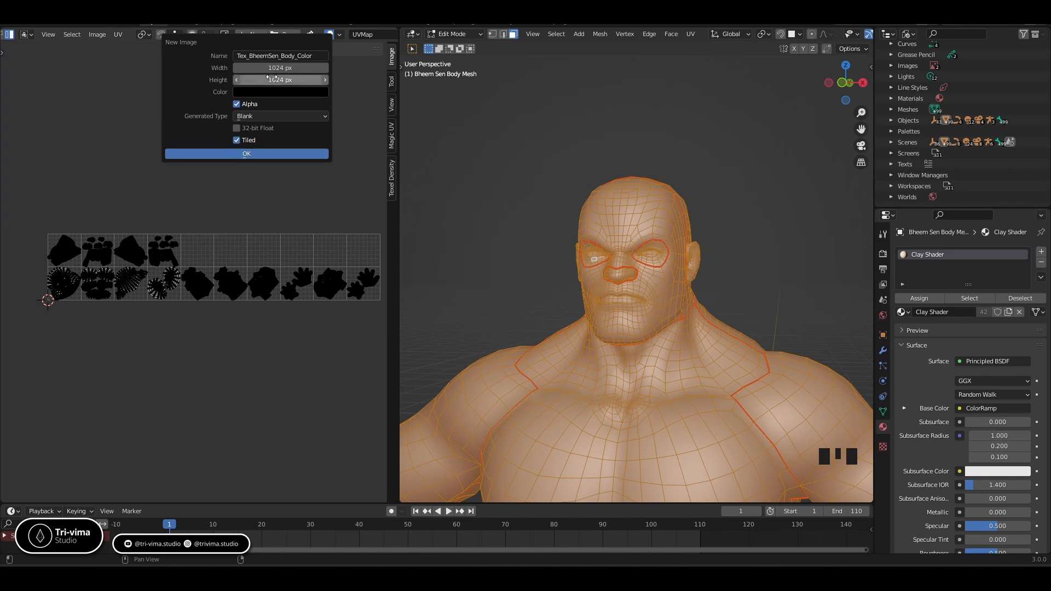
pyautogui.moveTo(276, 69); pyautogui.dragTo(276, 80)
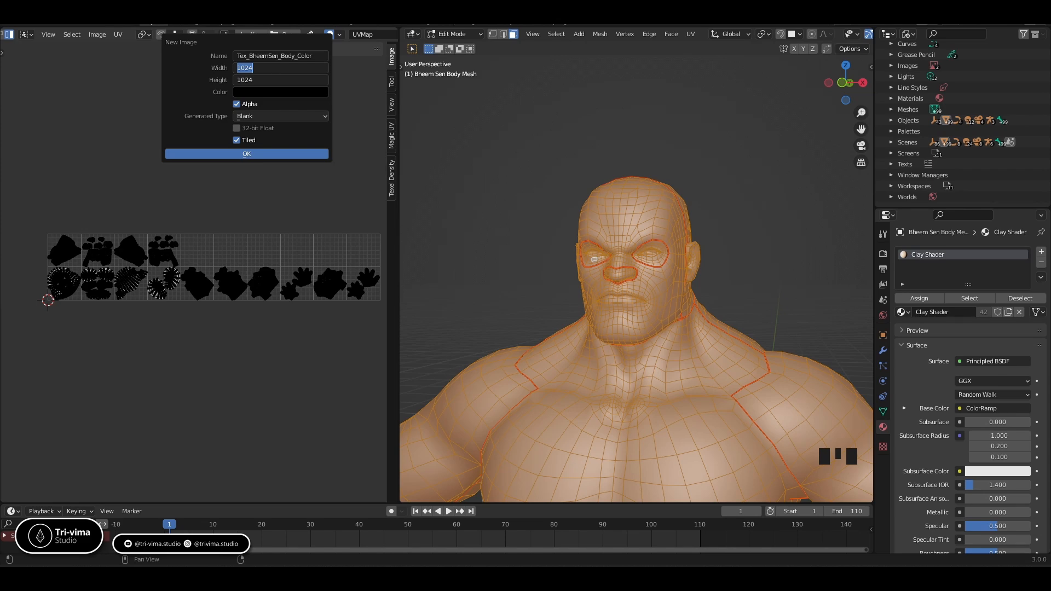
pyautogui.click(211, 152)
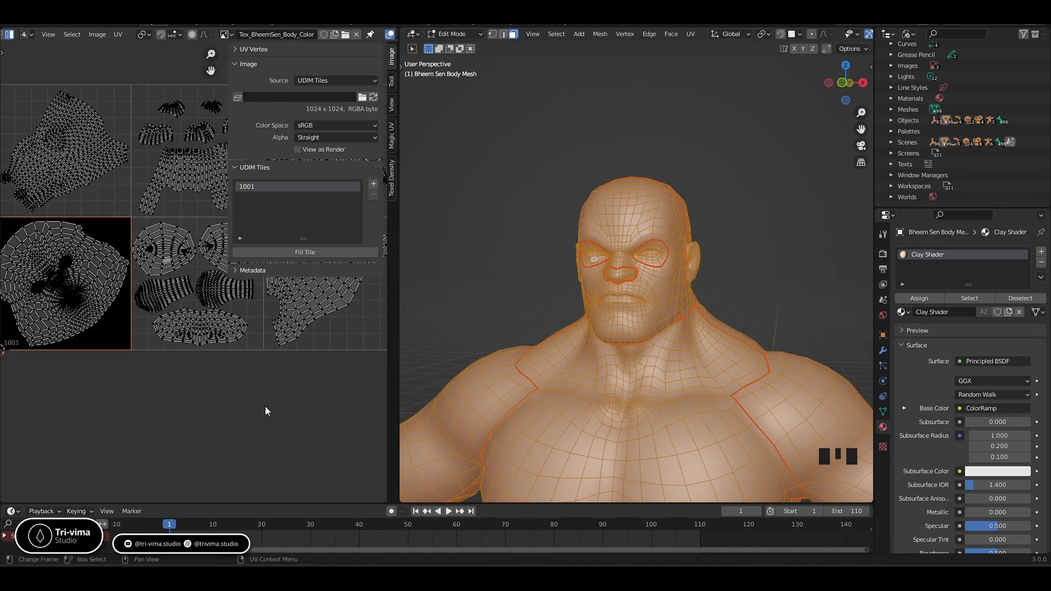
# Step: Add 13 blank UDIM tiles starting at number 1002, each 4096 × 4096 px, to the body color image
pyautogui.scroll(-2, 118, 329)
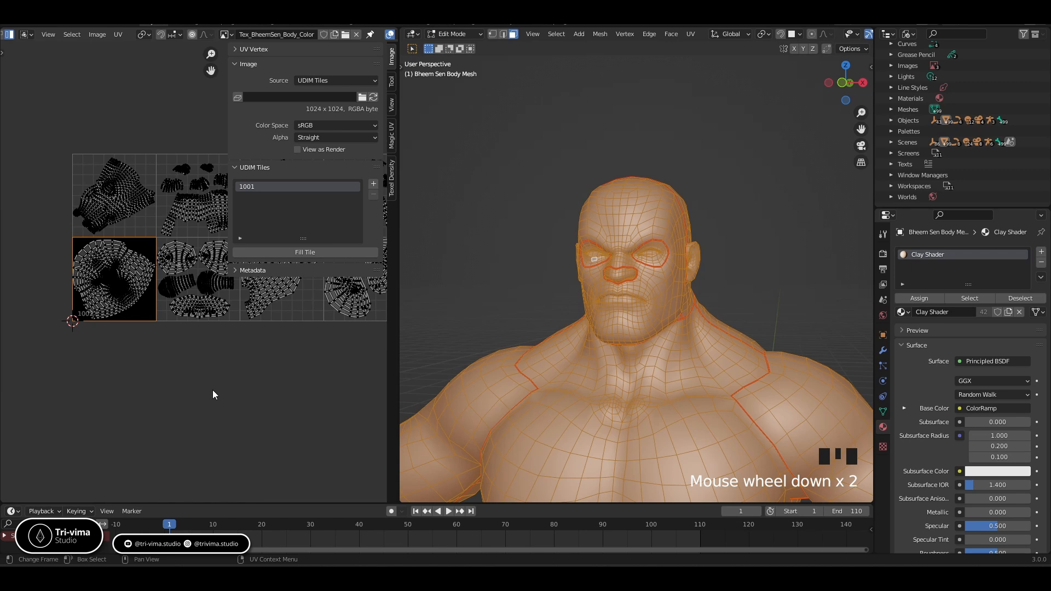
pyautogui.moveTo(213, 390); pyautogui.dragTo(199, 410, button='middle')
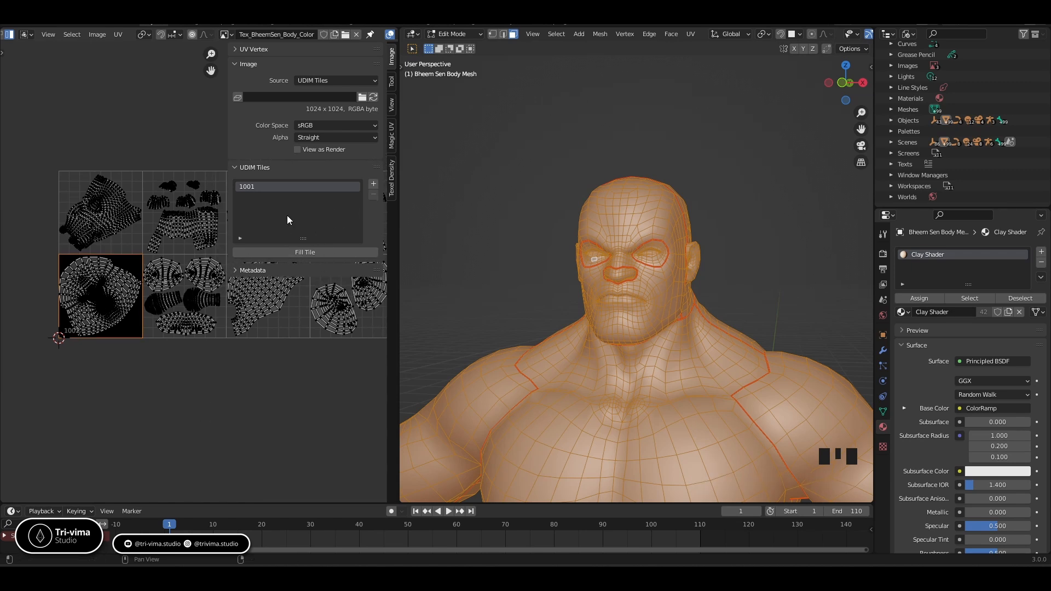
pyautogui.tripleClick(247, 188)
pyautogui.moveTo(278, 323); pyautogui.dragTo(147, 458, button='middle')
pyautogui.scroll(-3, 215, 413)
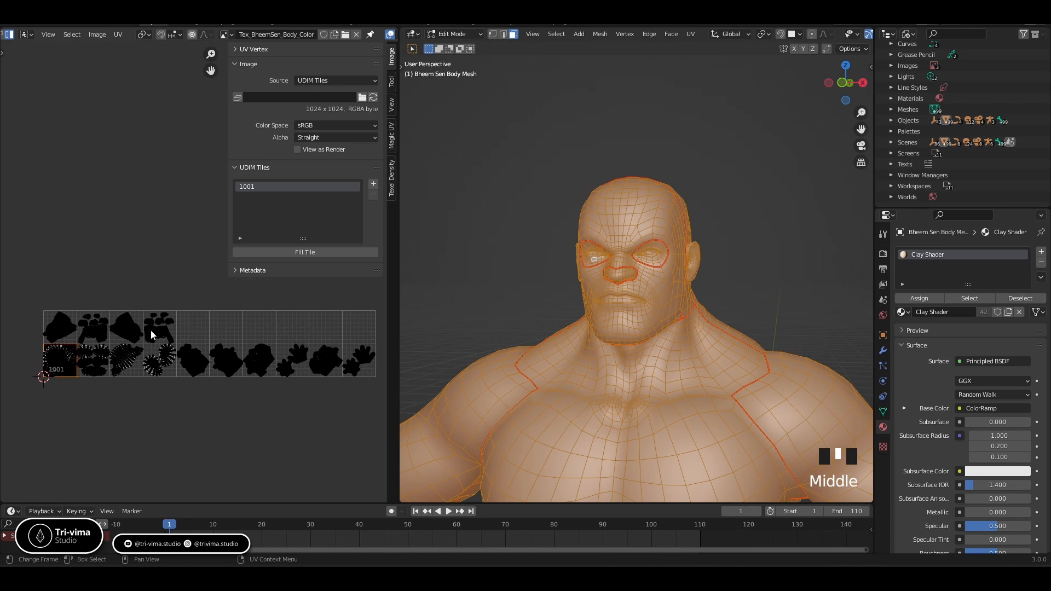
pyautogui.click(373, 182)
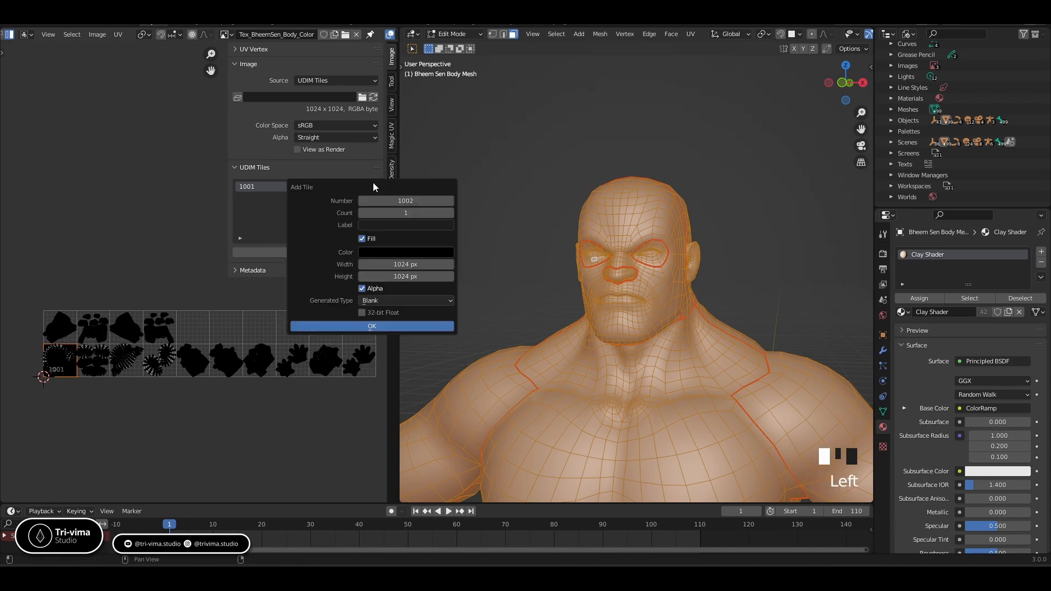
pyautogui.click(417, 213)
pyautogui.write('13')
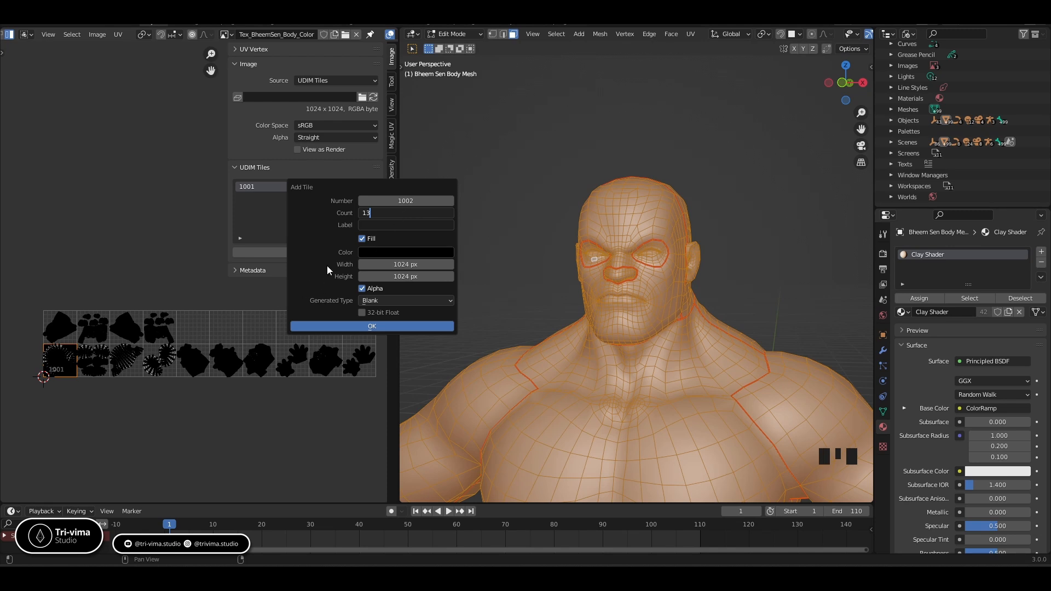
pyautogui.press('Return')
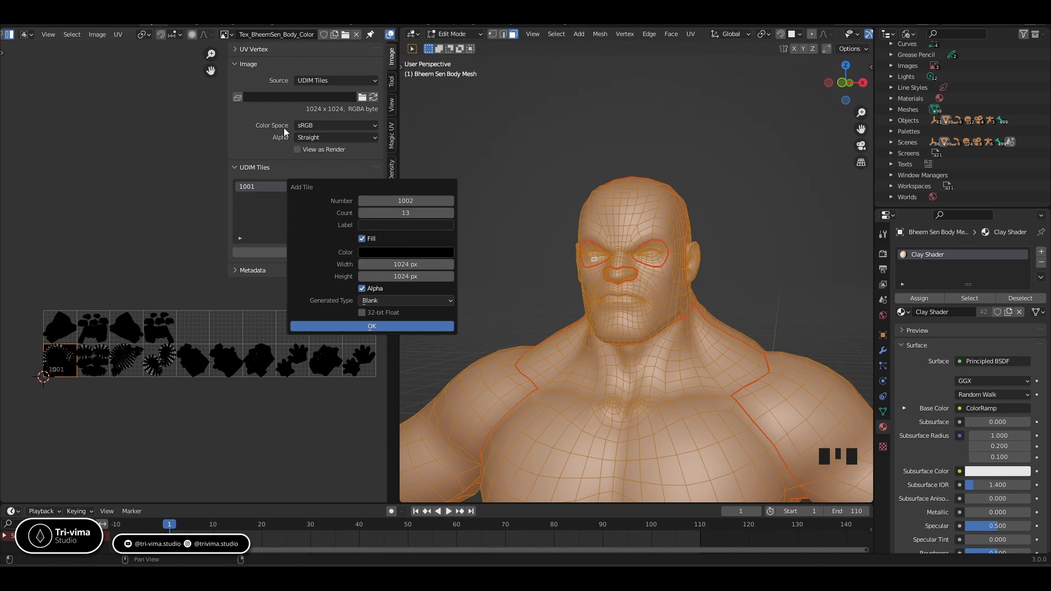
pyautogui.moveTo(412, 265); pyautogui.dragTo(412, 277)
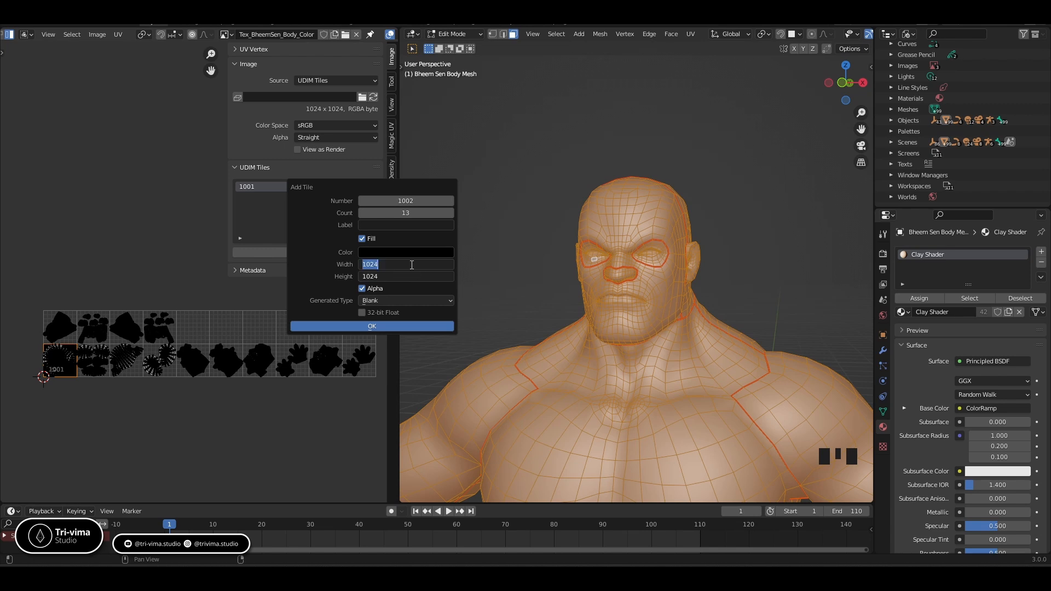
pyautogui.write('4096')
pyautogui.click(372, 327)
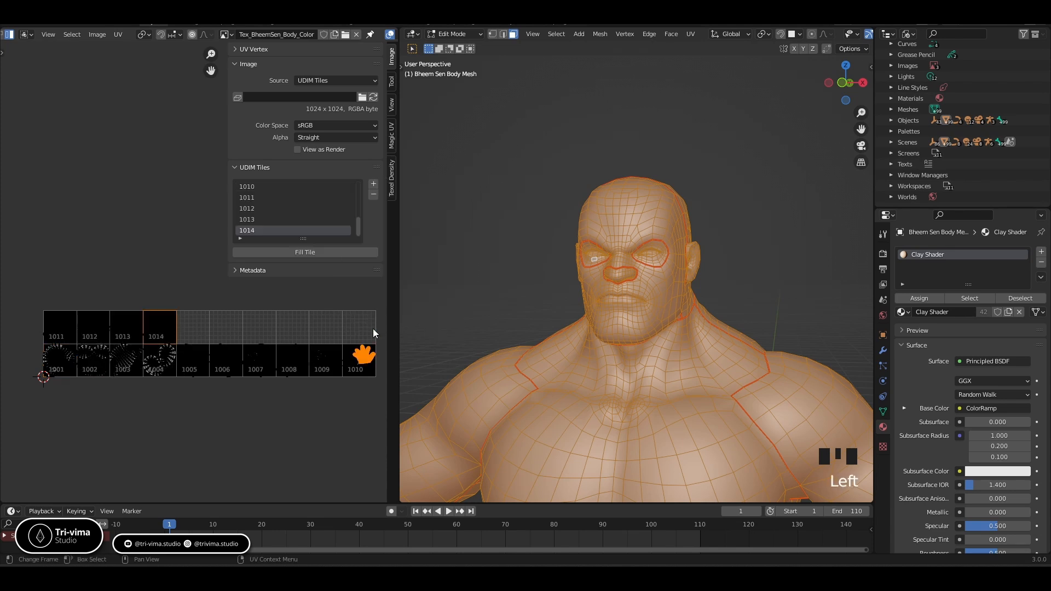
# Step: Refill UDIM tile 1001 as a blank image at 4096 × 4096 px
pyautogui.click(67, 367)
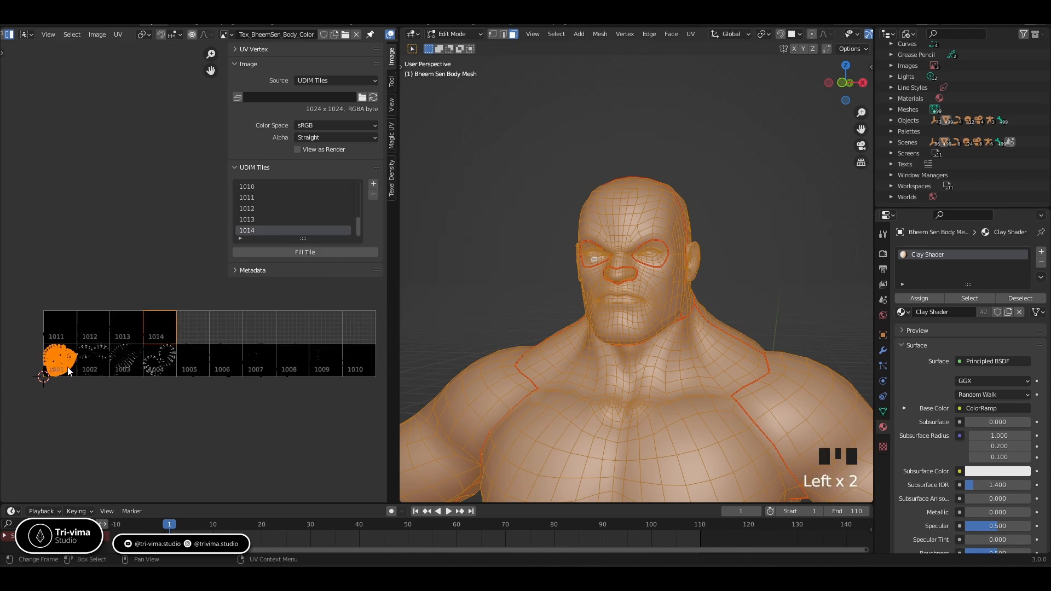
pyautogui.scroll(11, 252, 187)
pyautogui.scroll(2, 248, 188)
pyautogui.click(248, 186)
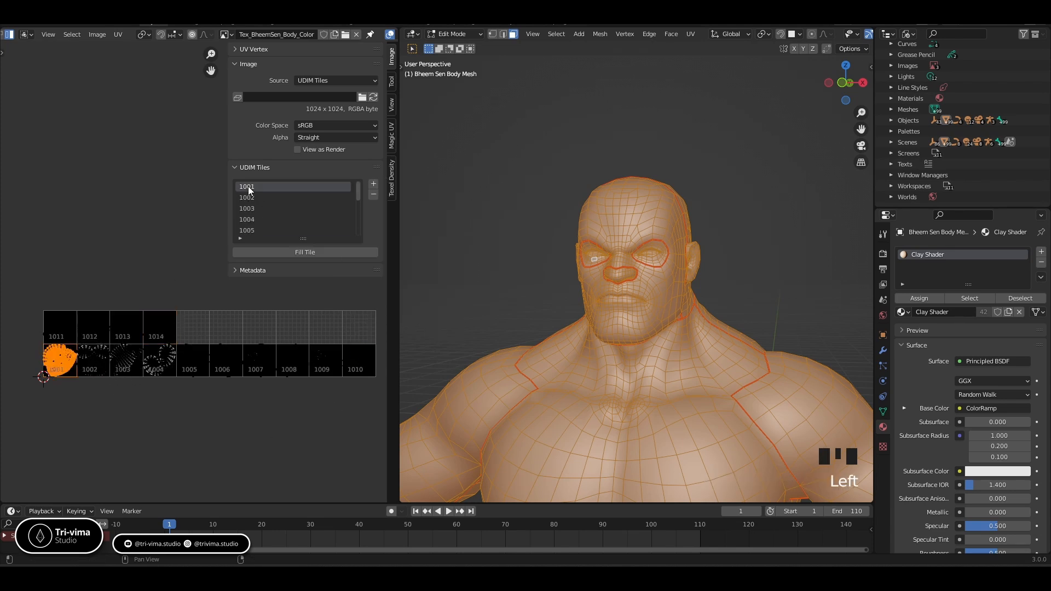
pyautogui.click(272, 253)
pyautogui.moveTo(286, 285); pyautogui.dragTo(285, 297)
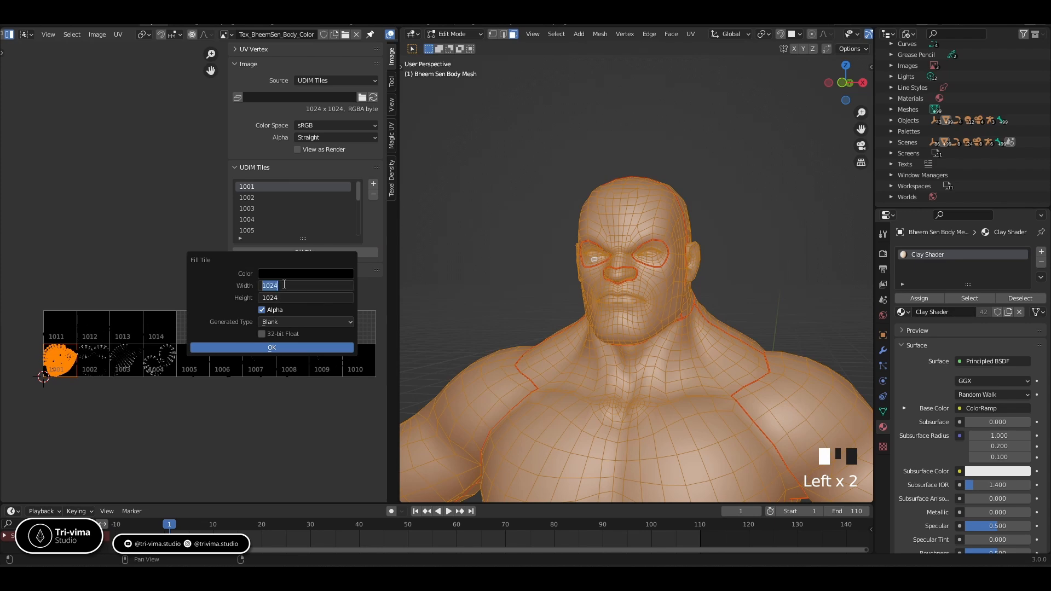
pyautogui.write('4096')
pyautogui.press('Return')
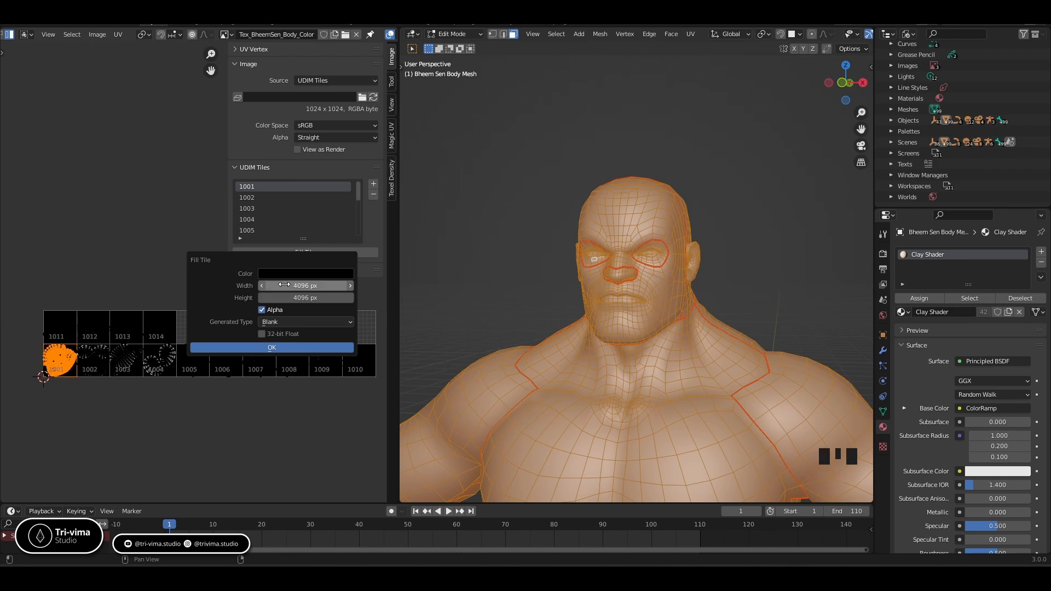
pyautogui.click(264, 347)
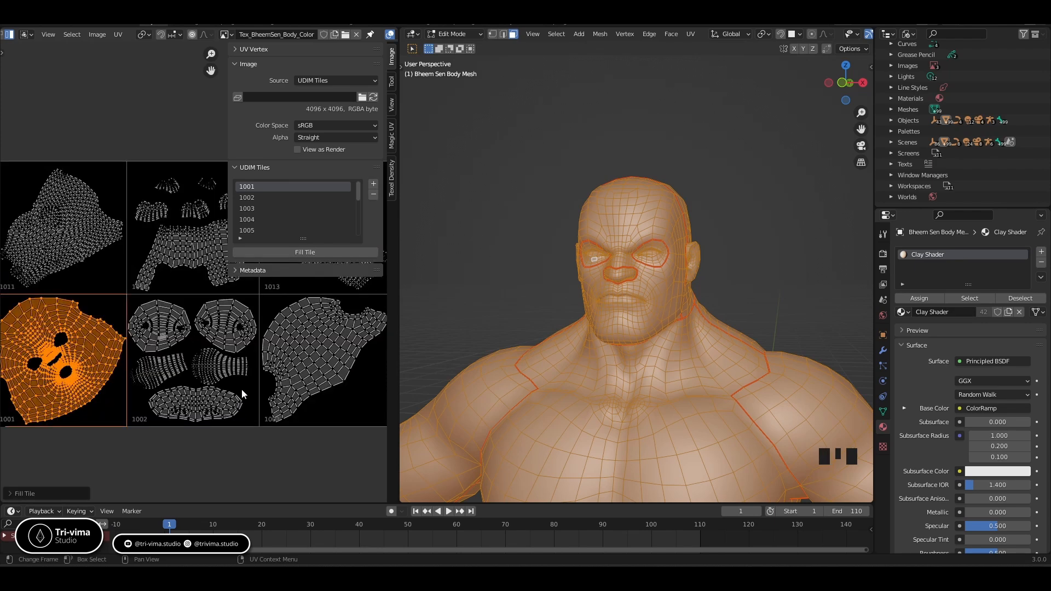
# Step: Make UDIM tile 1002 active to check its image size, and select the UV island on tile 1001
pyautogui.scroll(-5, 181, 430)
pyautogui.moveTo(178, 423); pyautogui.dragTo(87, 498, button='middle')
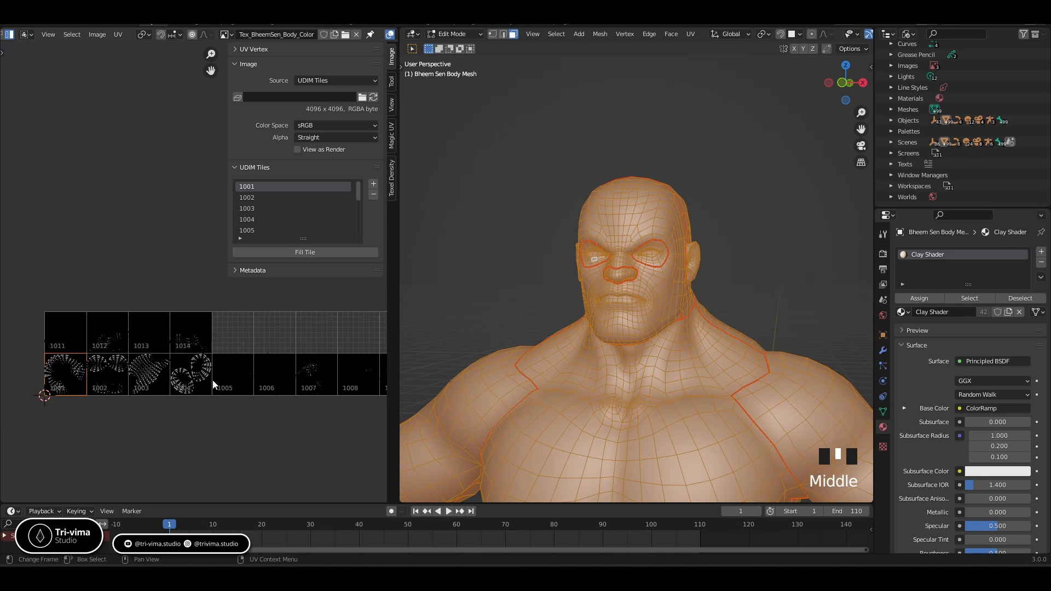
pyautogui.click(247, 197)
pyautogui.click(258, 253)
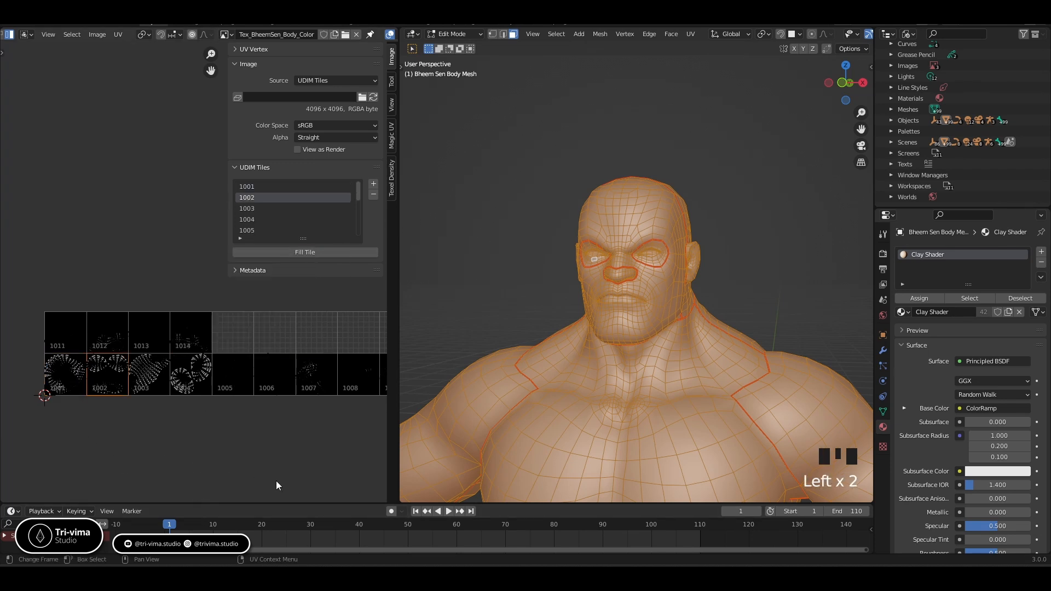
pyautogui.click(59, 390)
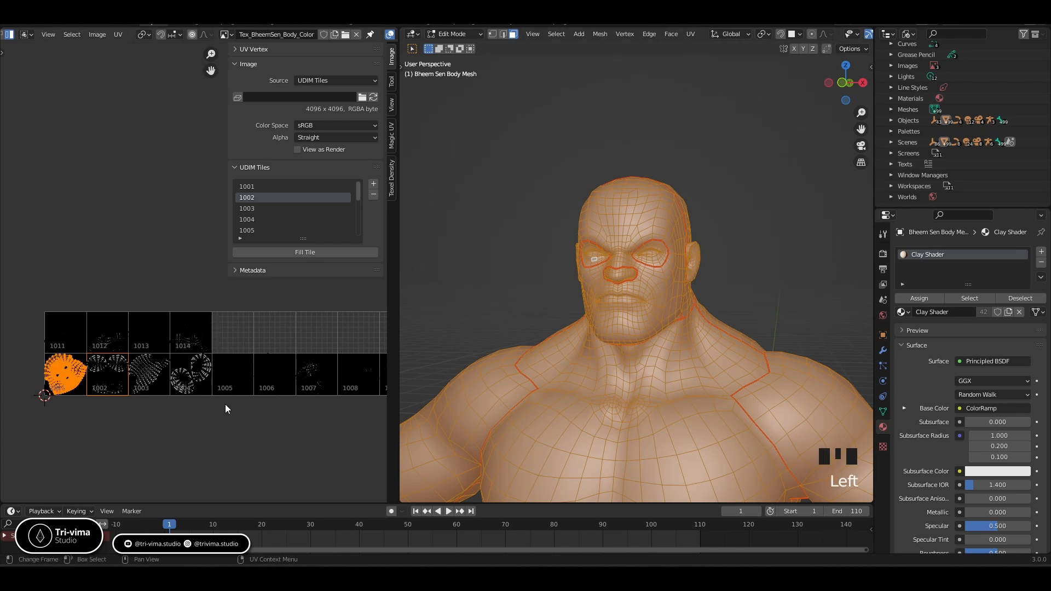
# Step: Set the Outliner to the View Layer display and deselect the UV island on tile 1001
pyautogui.click(909, 34)
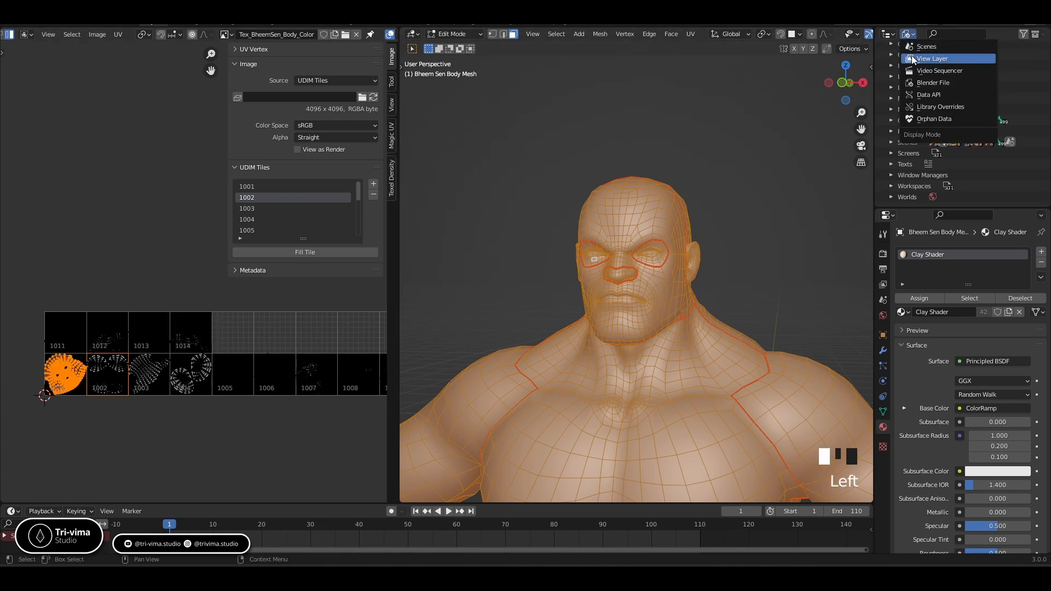
pyautogui.click(930, 59)
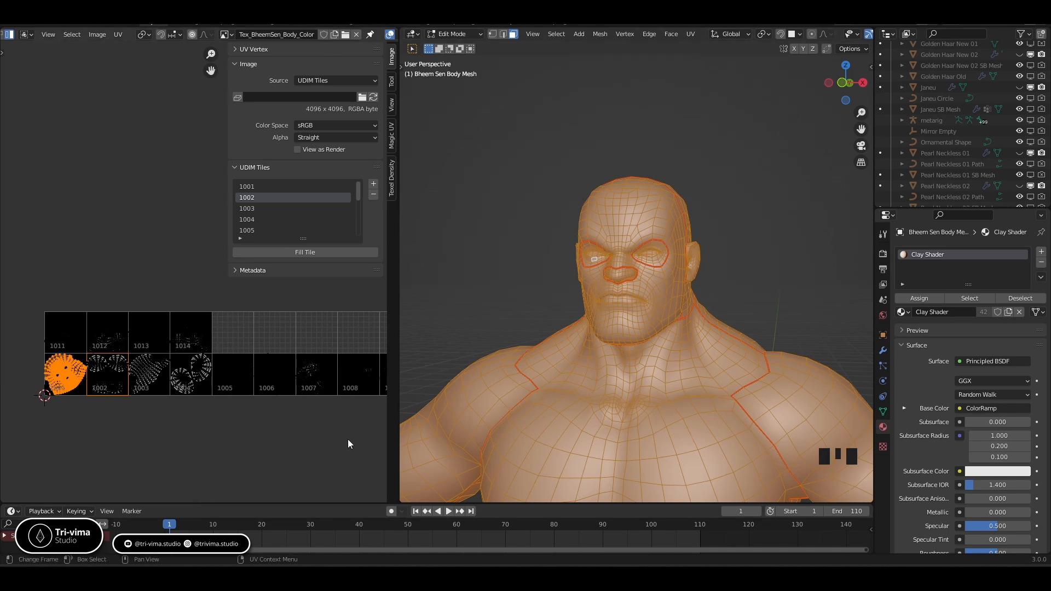
pyautogui.click(134, 448)
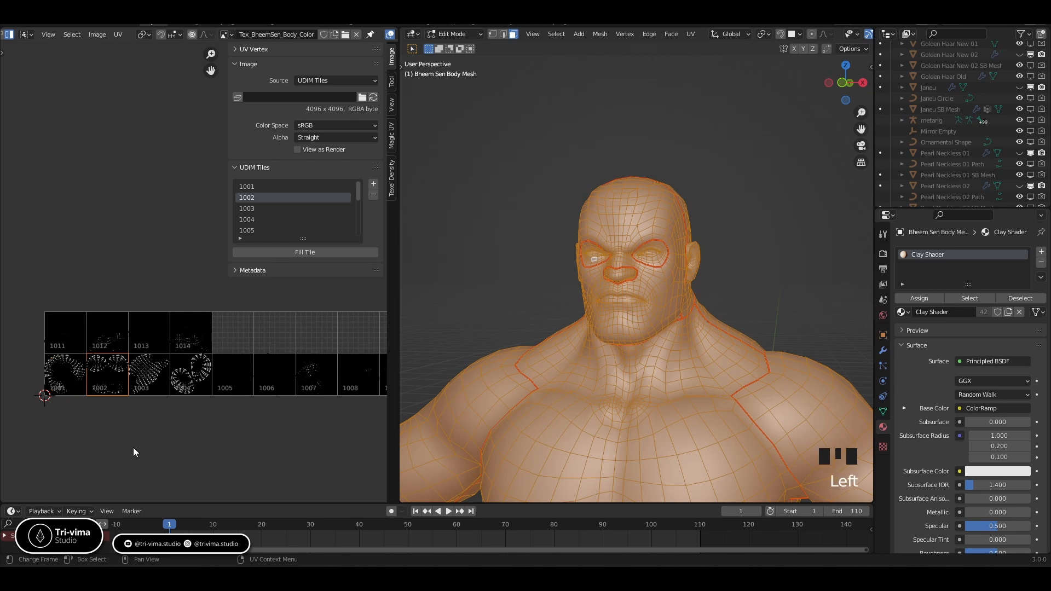
pyautogui.click(68, 381)
pyautogui.click(129, 445)
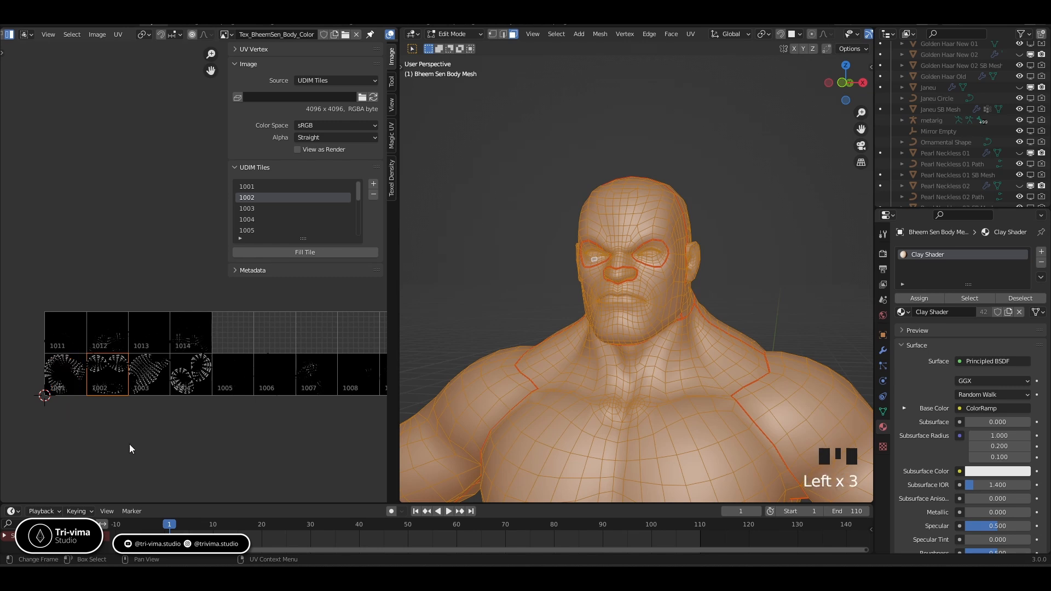
# Step: Fill UDIM tile 1001 with orange at hue 0.070, saturation 0.752 and value 1.000, keeping it blank at 4096 × 4096 px
pyautogui.click(247, 187)
pyautogui.click(272, 252)
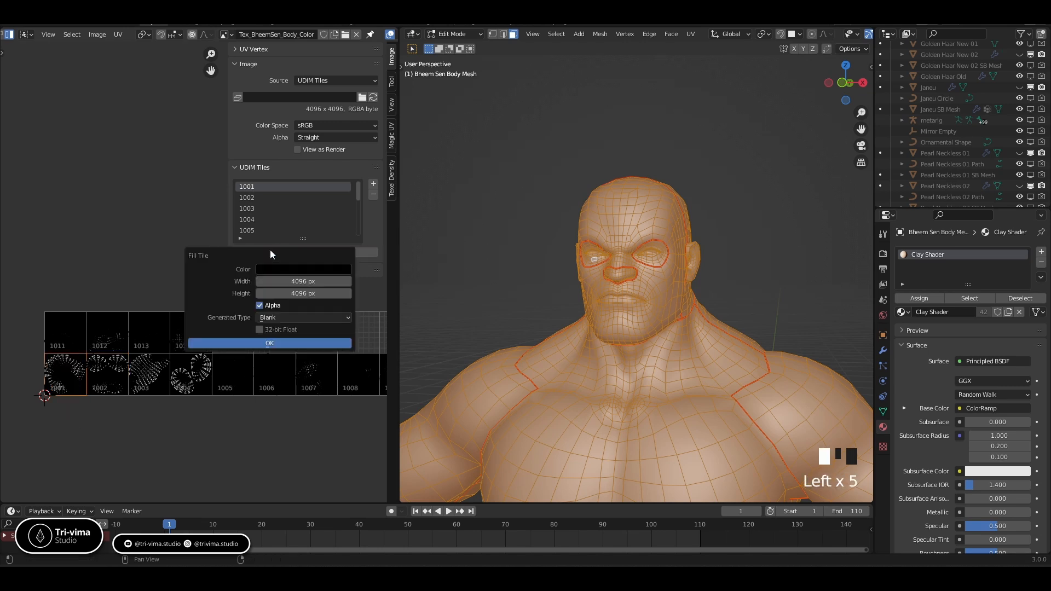
pyautogui.click(289, 270)
pyautogui.scroll(20, 323, 159)
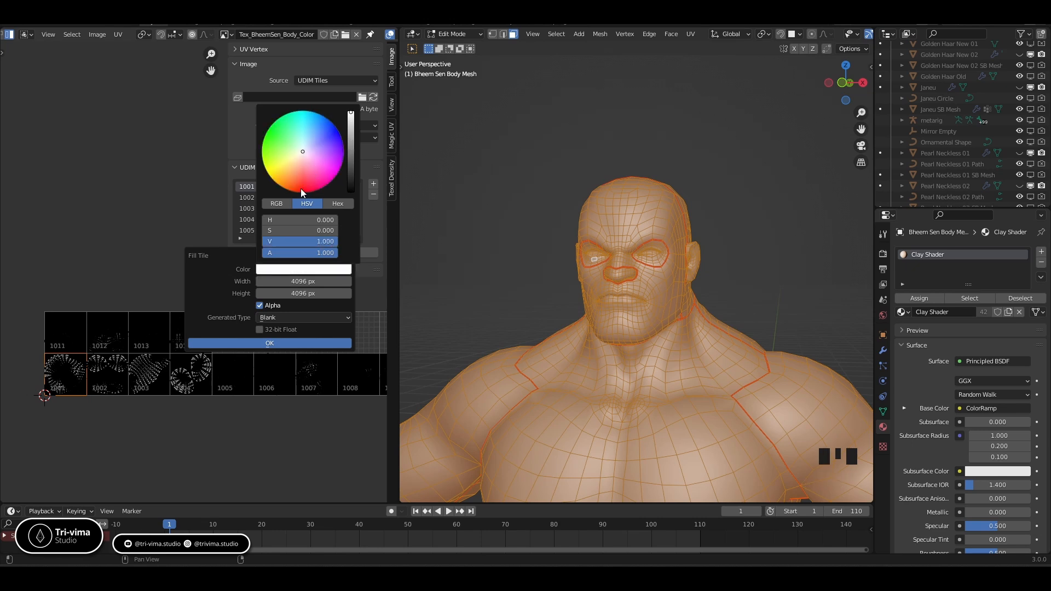
pyautogui.click(289, 181)
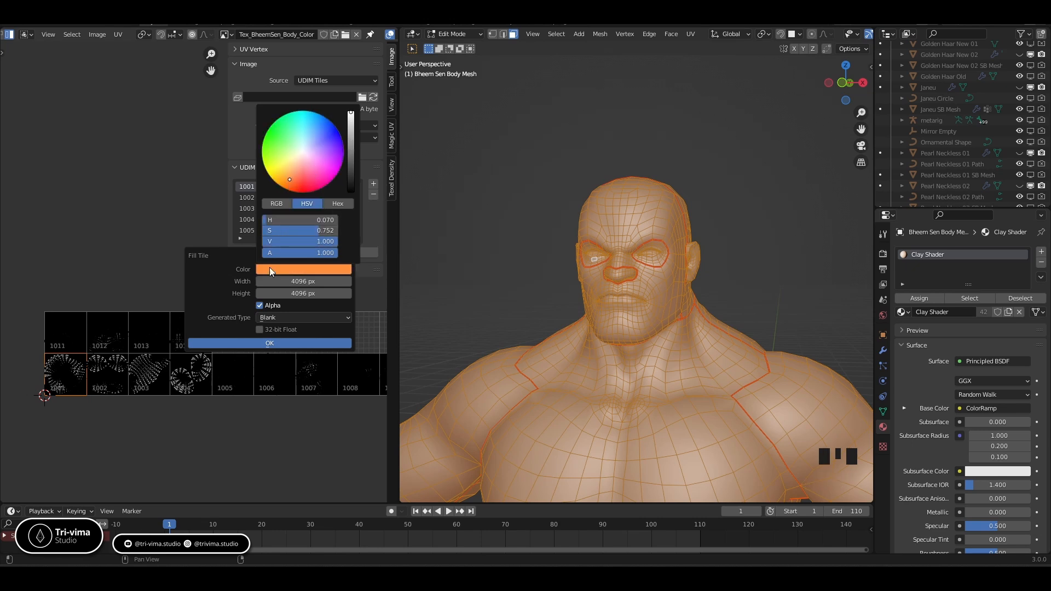
pyautogui.click(269, 343)
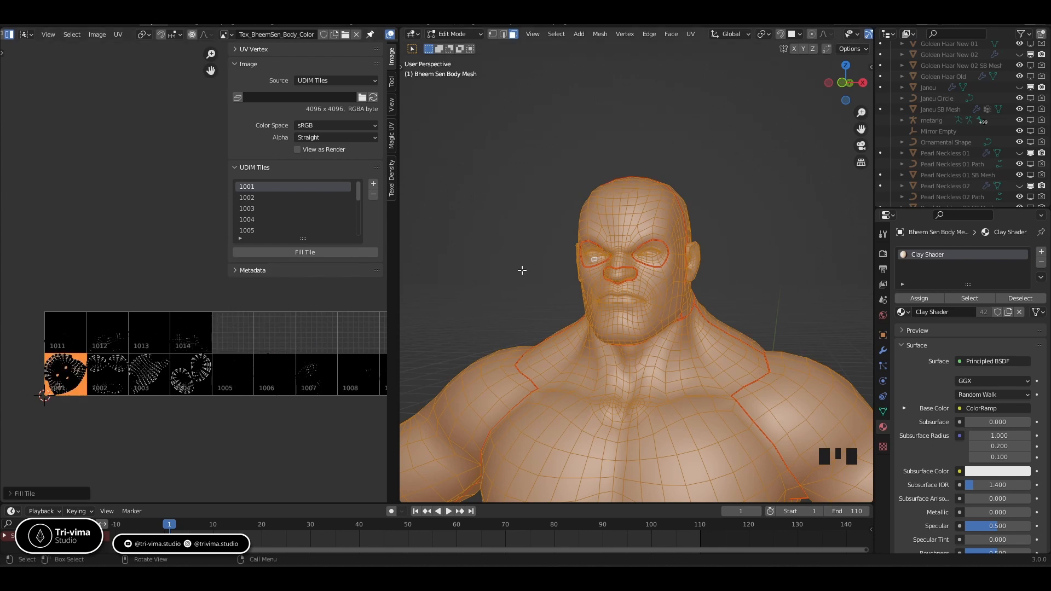
# Step: Return the body mesh to Object Mode and check the Clay Shader's base color ramp and the available materials
pyautogui.press('Tab')
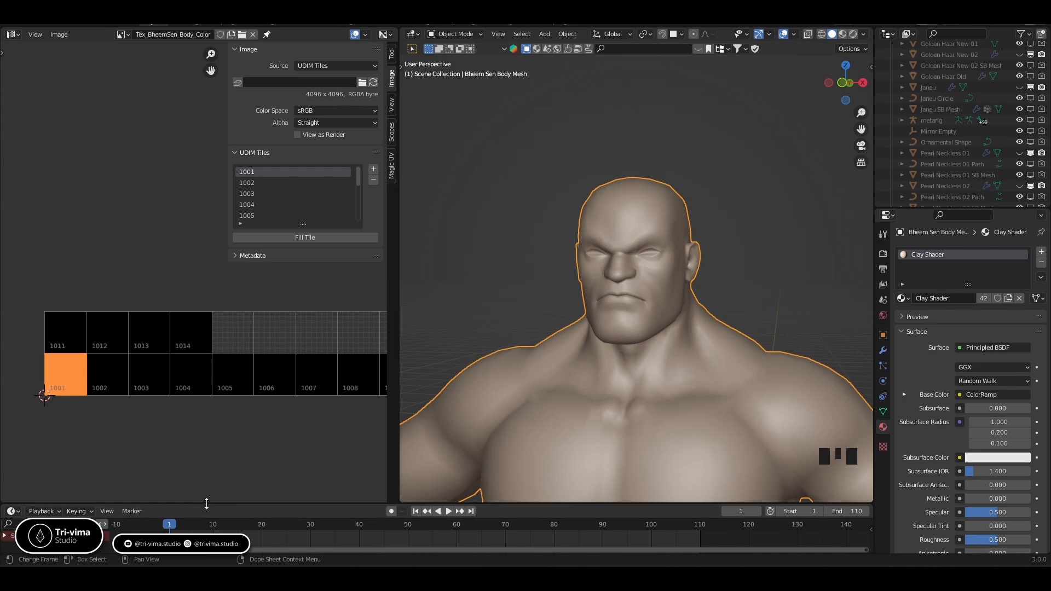
pyautogui.click(904, 394)
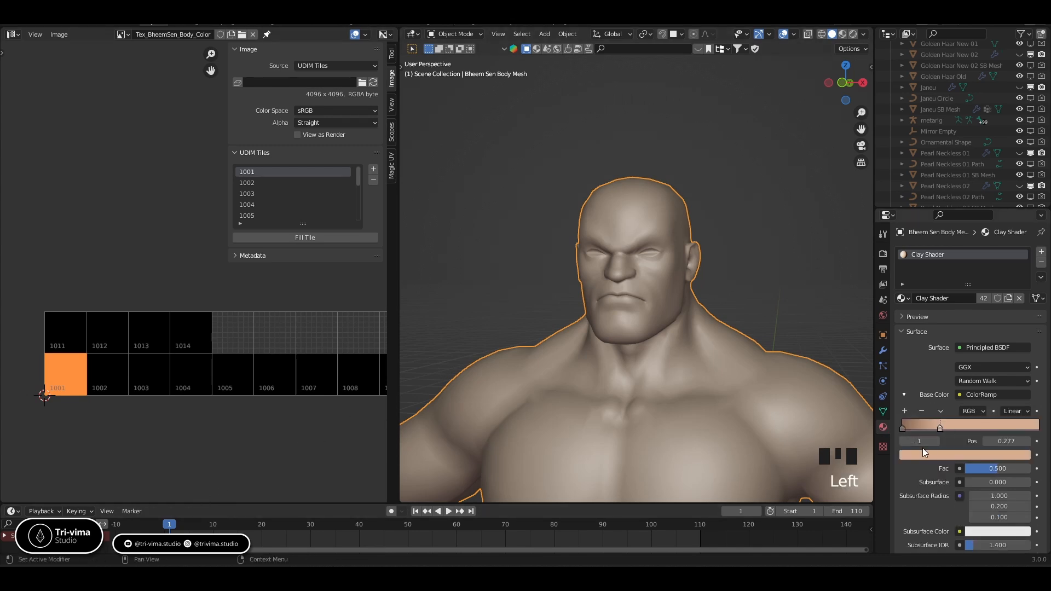
pyautogui.click(905, 396)
pyautogui.click(901, 298)
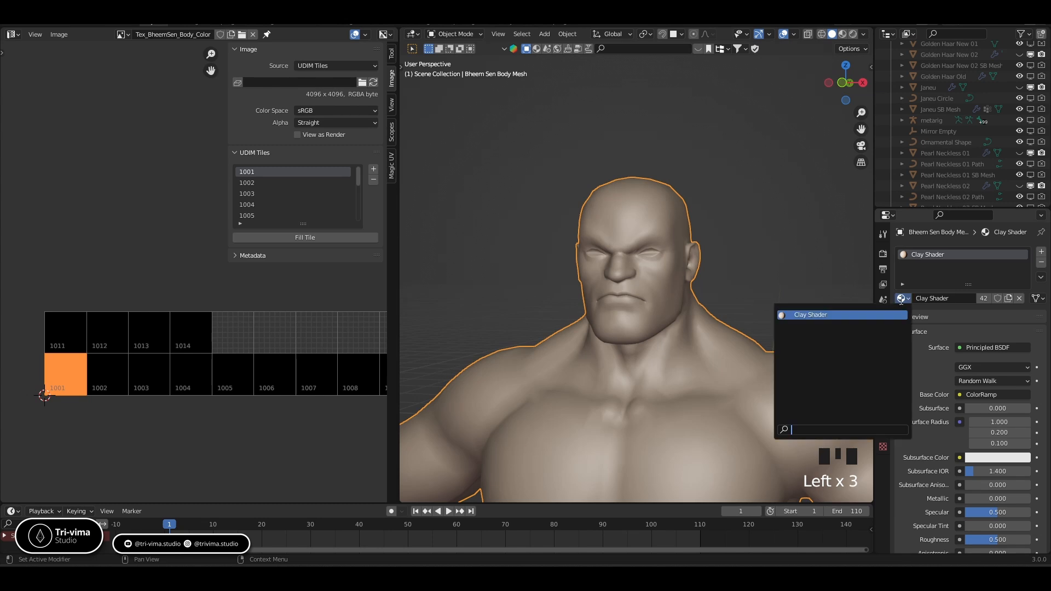
# Step: Split the image editor horizontally and turn the lower area into a Shader Editor framing the body's material nodes
pyautogui.rightClick(113, 503)
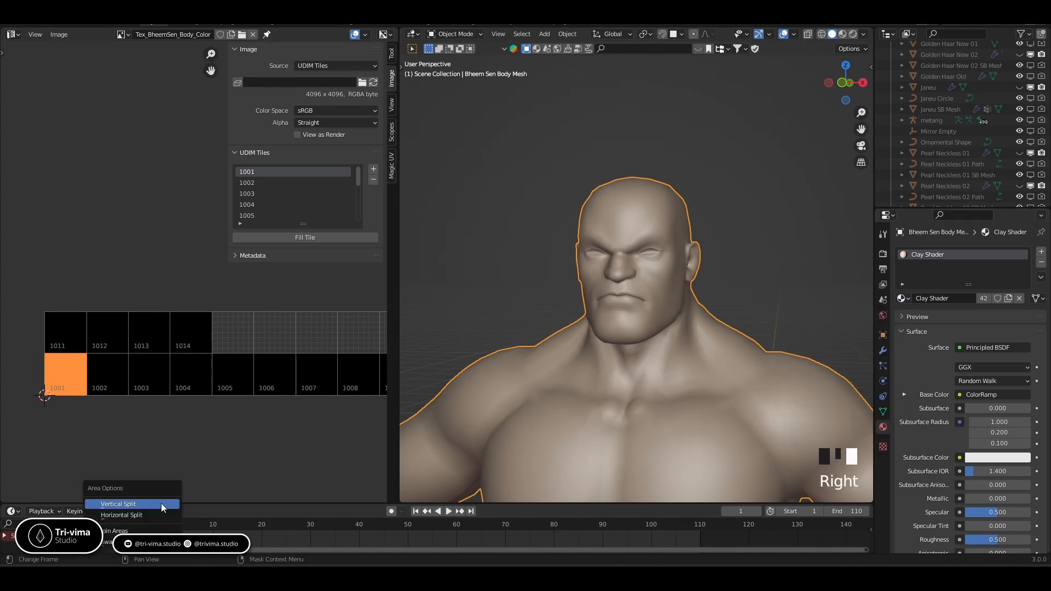
pyautogui.click(122, 516)
pyautogui.click(146, 290)
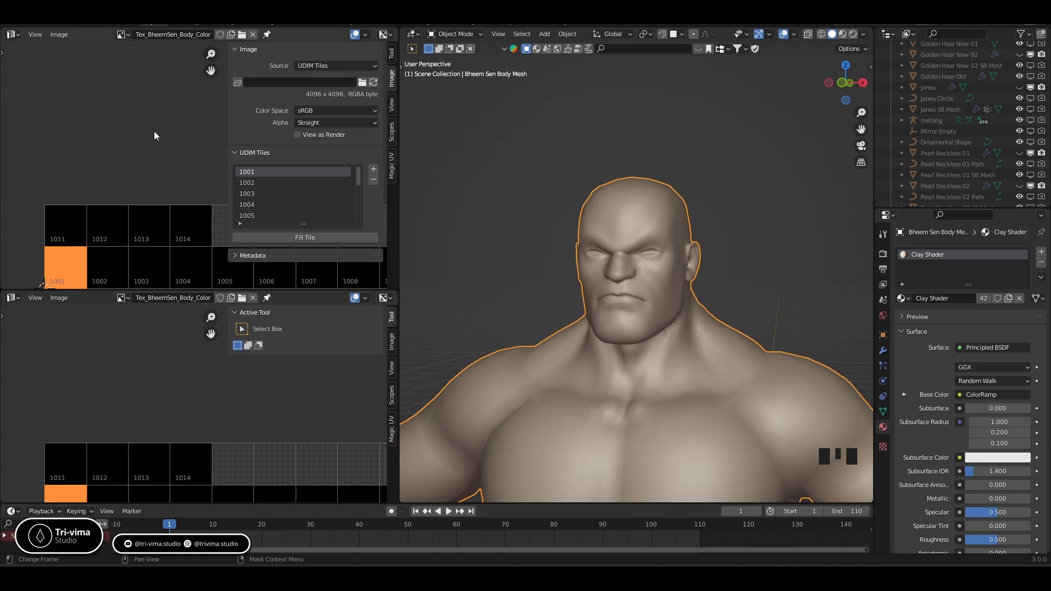
pyautogui.moveTo(156, 137); pyautogui.dragTo(145, 68, button='middle')
pyautogui.click(12, 297)
pyautogui.click(29, 400)
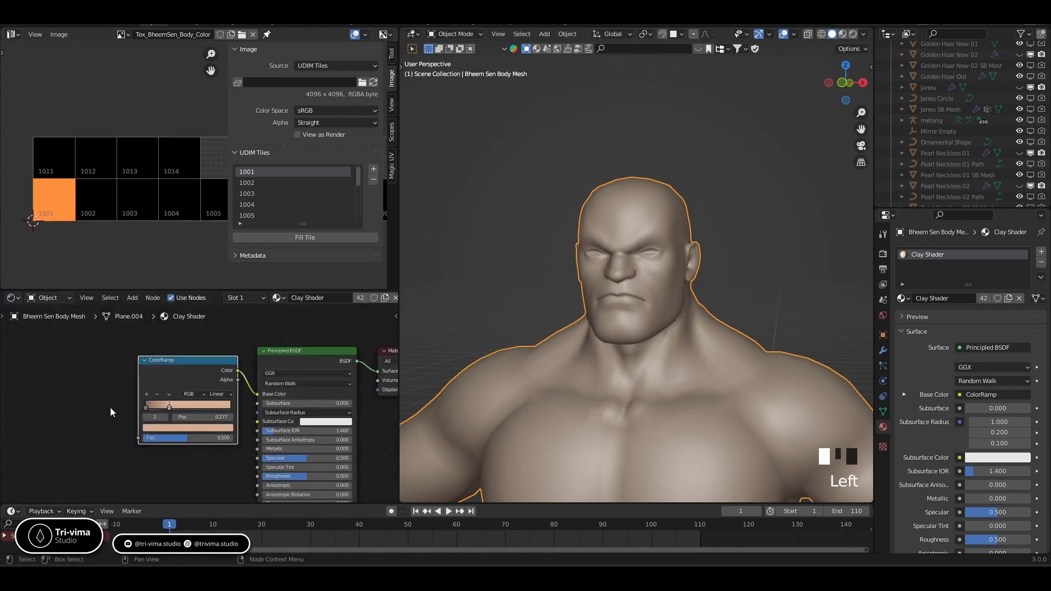
pyautogui.moveTo(124, 392); pyautogui.dragTo(148, 396, button='middle')
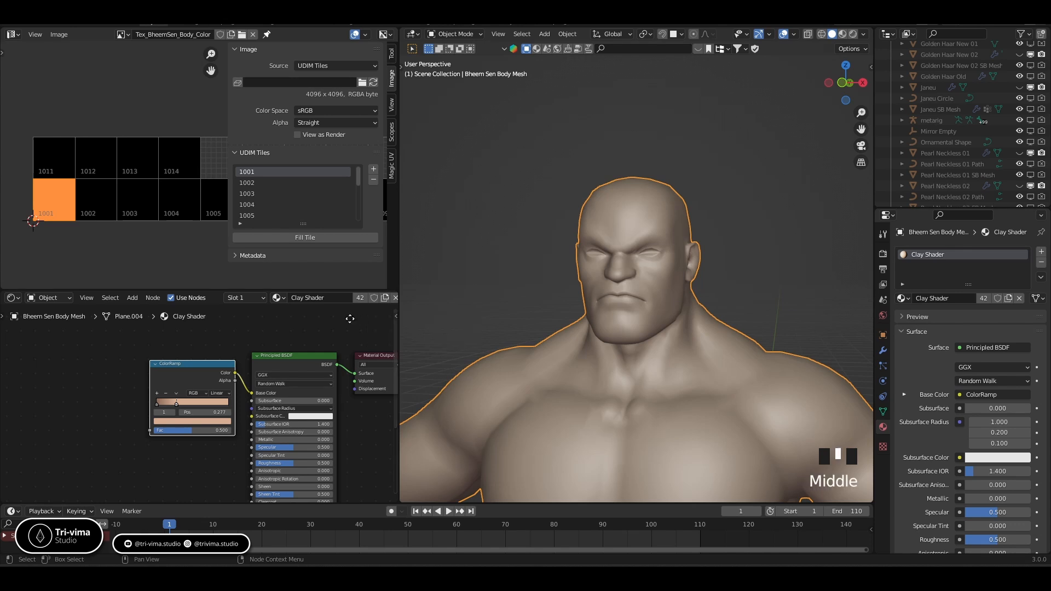
pyautogui.moveTo(383, 324); pyautogui.dragTo(334, 331, button='middle')
# Step: Unlink the Clay Shader from the body mesh and create a new material named UDIM Tile Color
pyautogui.click(395, 298)
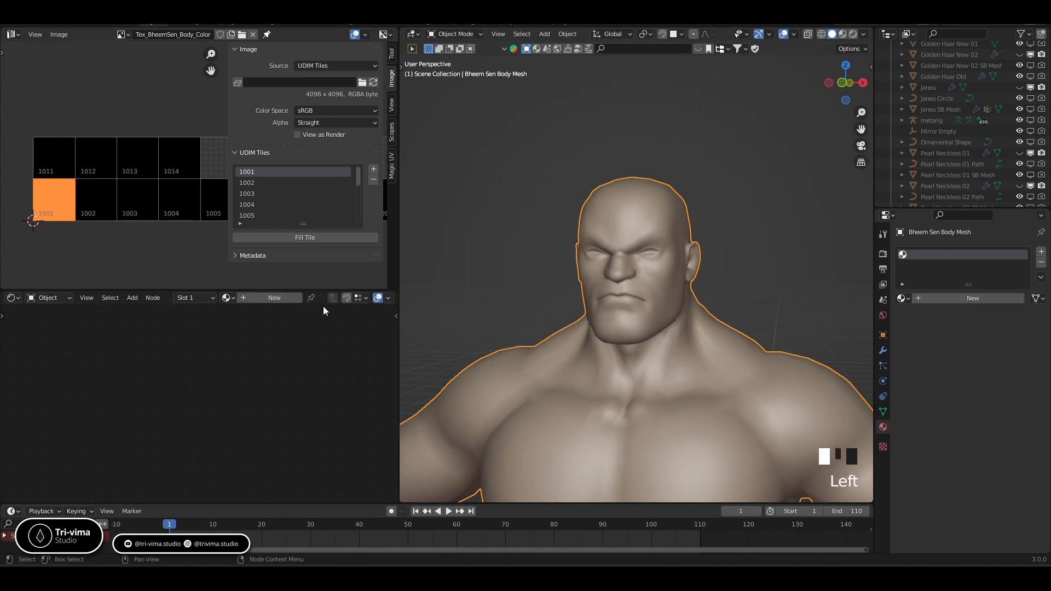
pyautogui.click(241, 300)
pyautogui.click(304, 298)
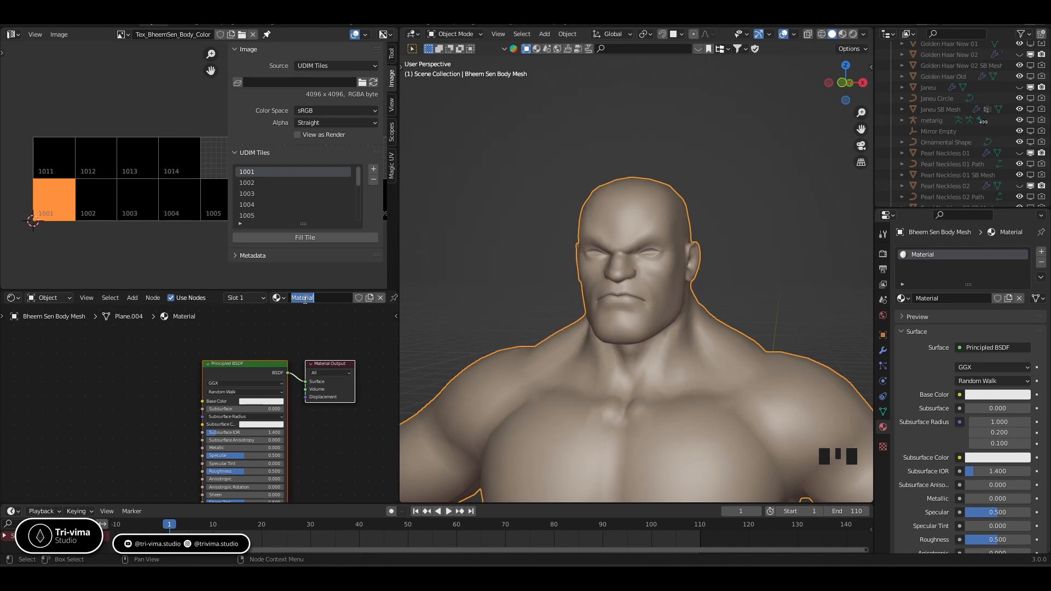
pyautogui.write('Udim Tile Color')
pyautogui.press('Return')
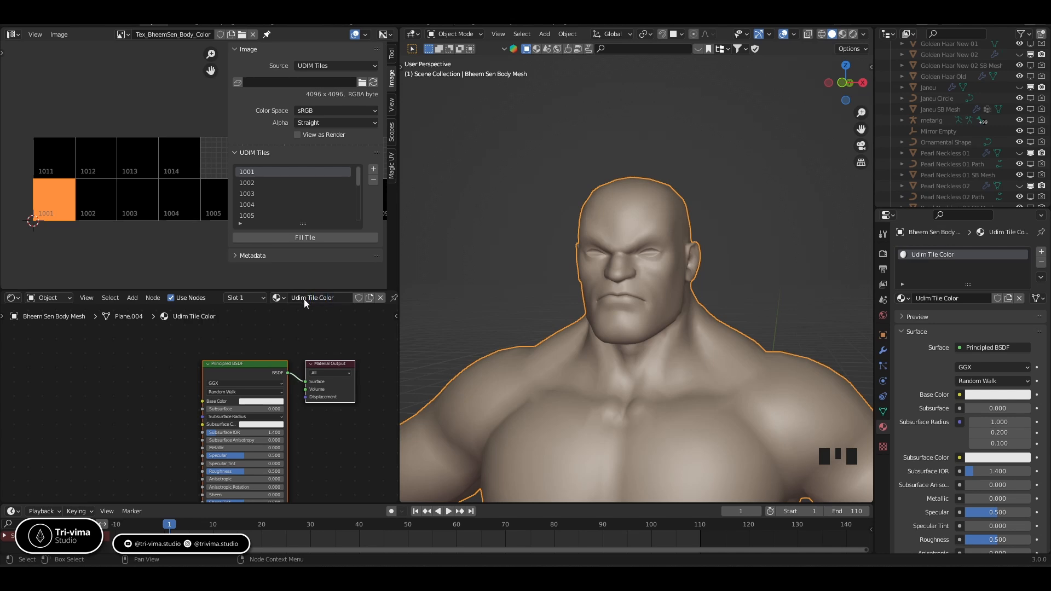
pyautogui.doubleClick(304, 299)
pyautogui.moveTo(306, 301); pyautogui.dragTo(298, 303)
pyautogui.write('DIM')
pyautogui.press('Return')
# Step: Add an Image Texture node beside the Principled BSDF in the UDIM Tile Color material
pyautogui.hotkey('shift', 'a')
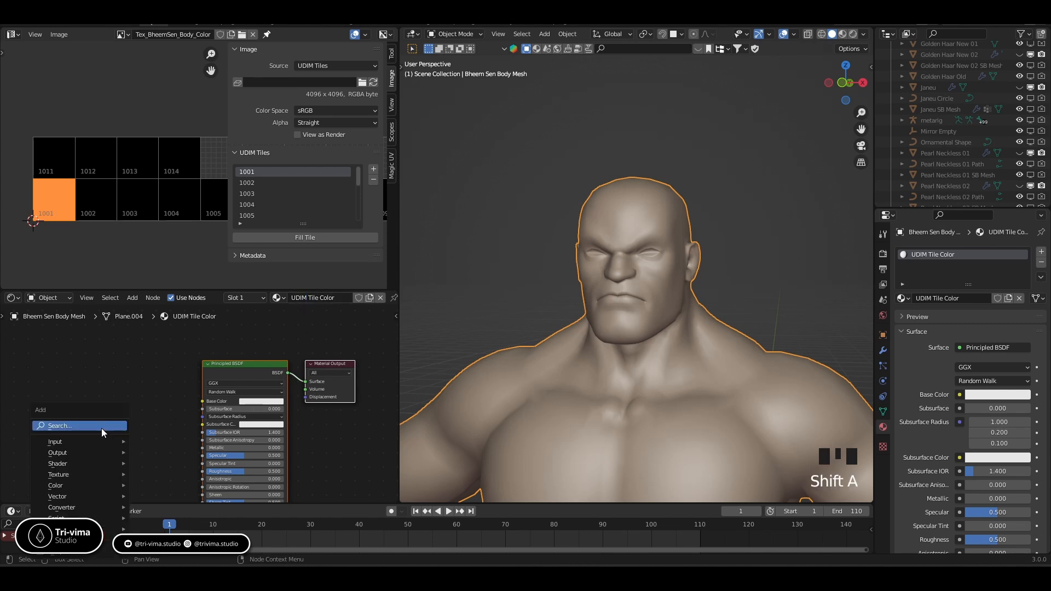
pyautogui.click(101, 429)
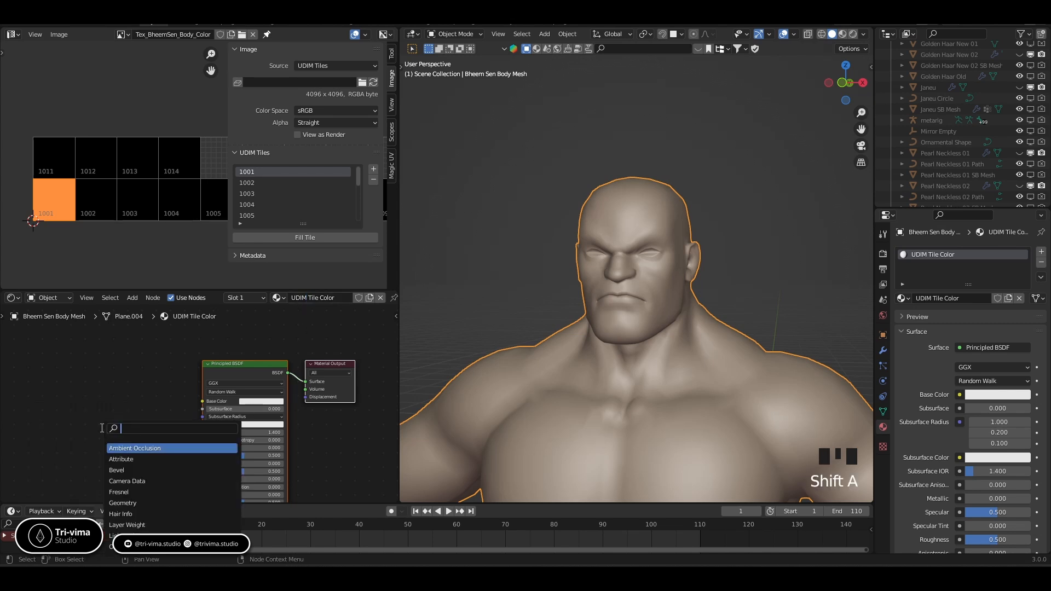
pyautogui.write('image')
pyautogui.press('Return')
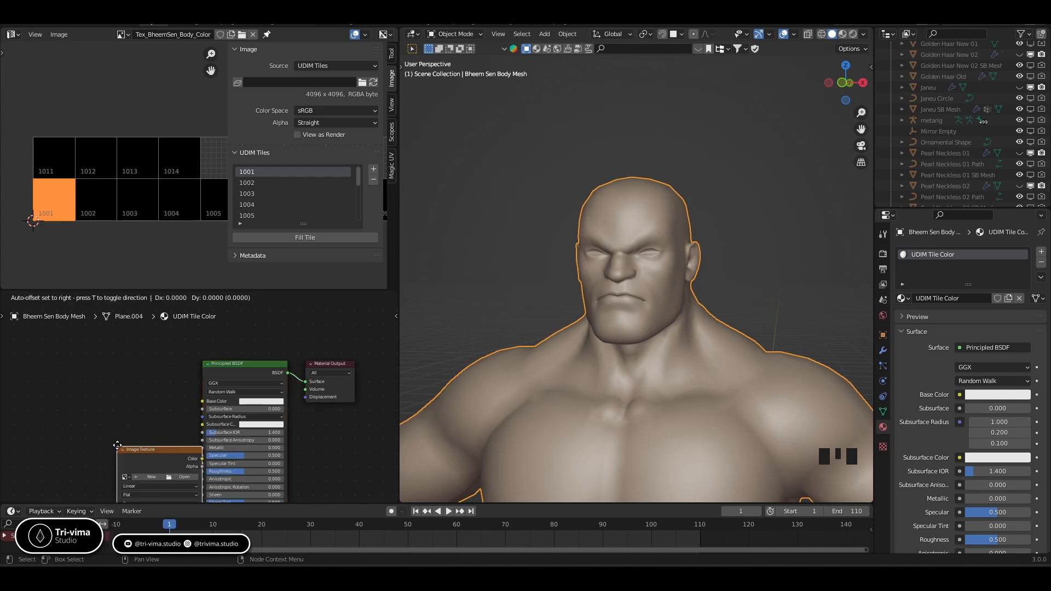
pyautogui.click(82, 367)
pyautogui.moveTo(38, 382); pyautogui.dragTo(156, 387, button='middle')
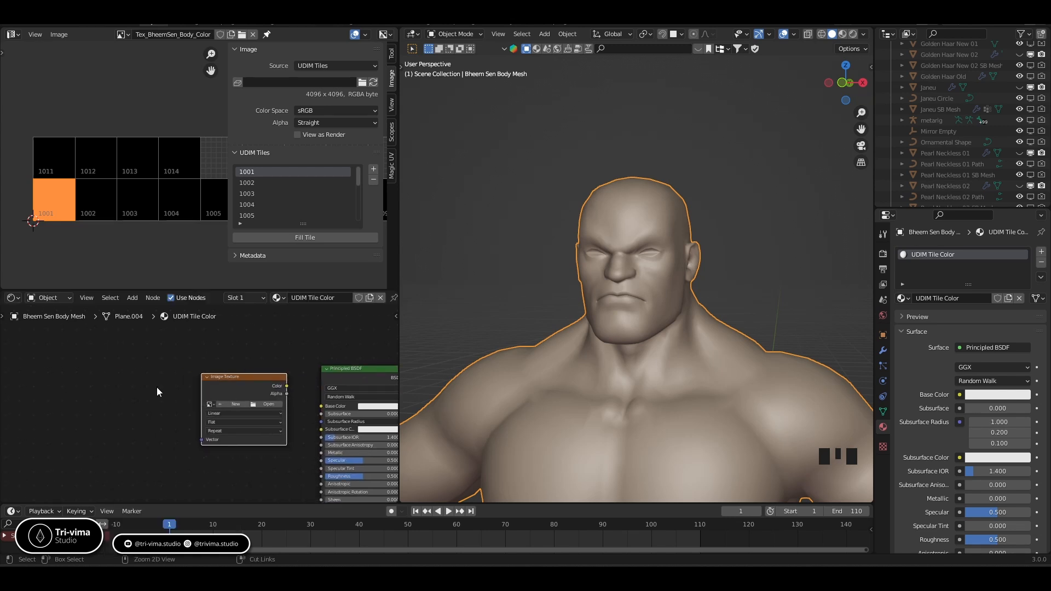
# Step: Add Texture Coordinate and Mapping nodes to the Image Texture and connect its Color output to the Principled BSDF's Base Color
pyautogui.hotkey('ctrl', 'r')
pyautogui.click(234, 383)
pyautogui.hotkey('ctrl', 't')
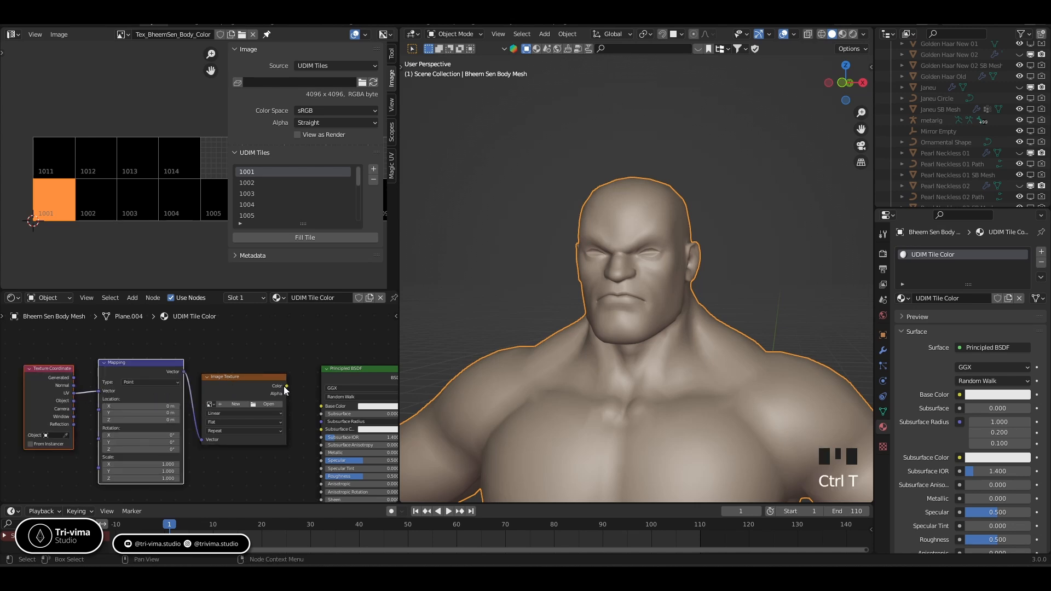
pyautogui.moveTo(285, 386); pyautogui.dragTo(321, 407)
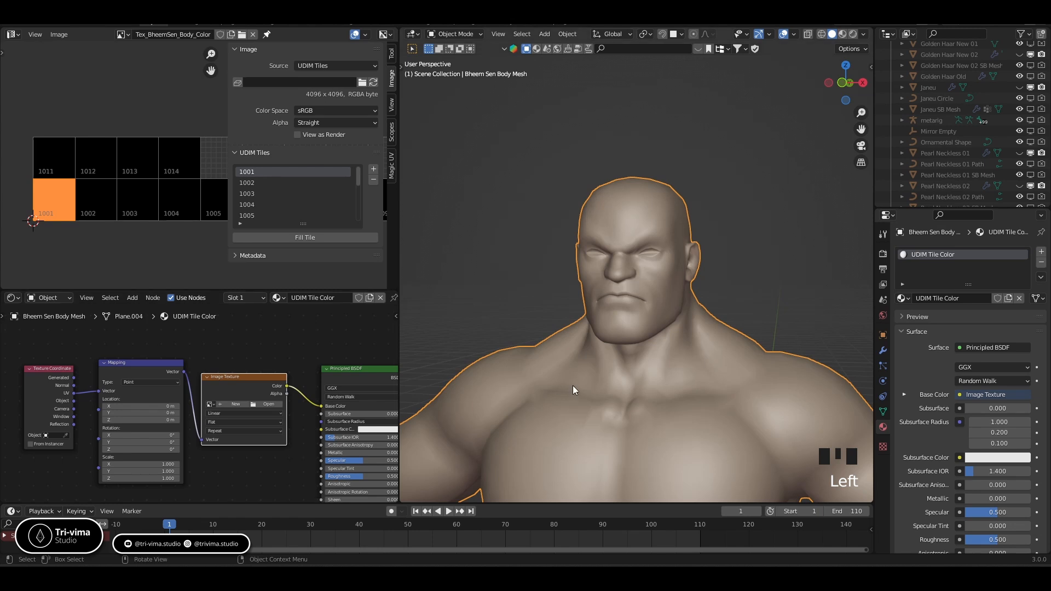
# Step: Assign the Tex_BheemSen_Body_Color image to the Image Texture node
pyautogui.moveTo(242, 472); pyautogui.dragTo(199, 458, button='middle')
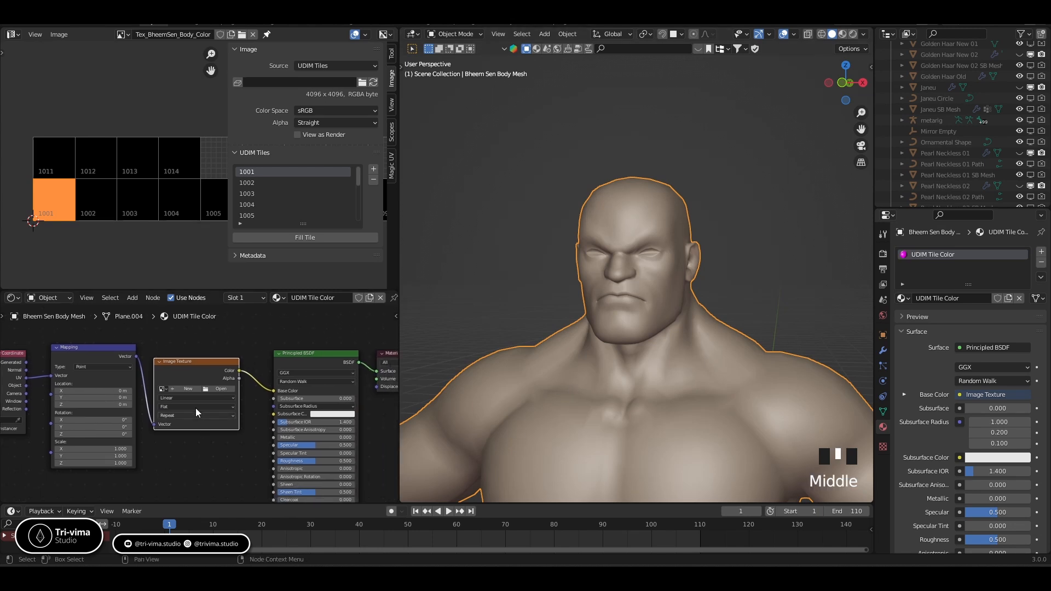
pyautogui.click(163, 389)
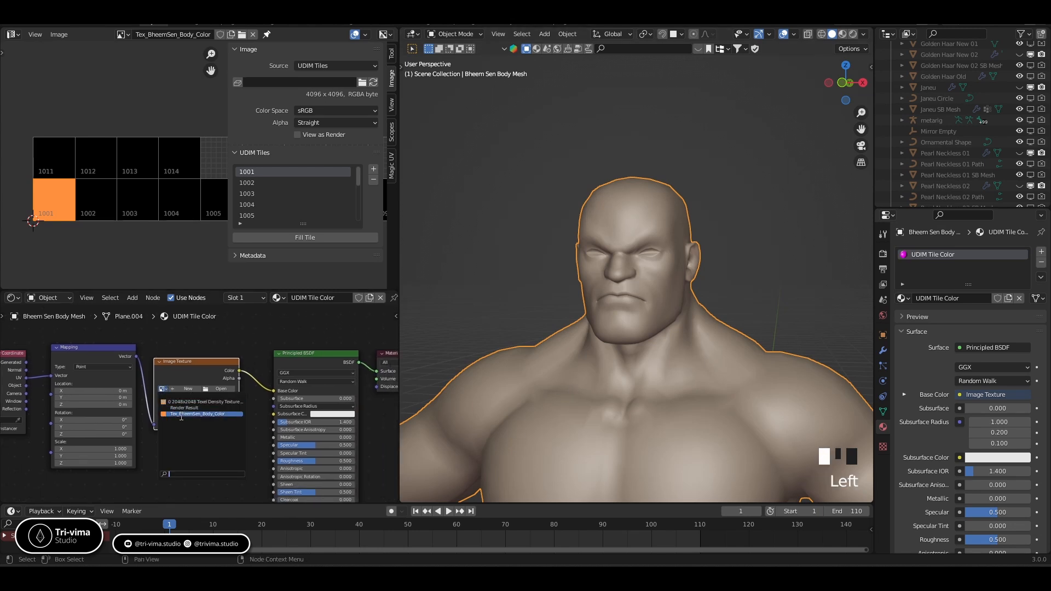
pyautogui.click(216, 415)
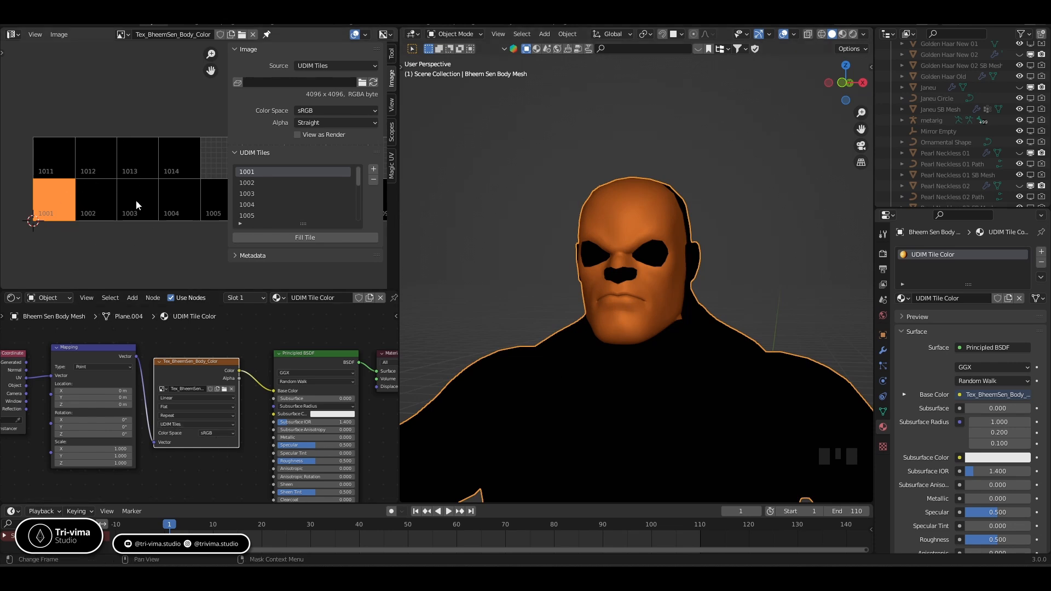
# Step: Fill UDIM tile 1002 with yellow at 4096 × 4096 px and refresh the body's display in the viewport
pyautogui.click(252, 184)
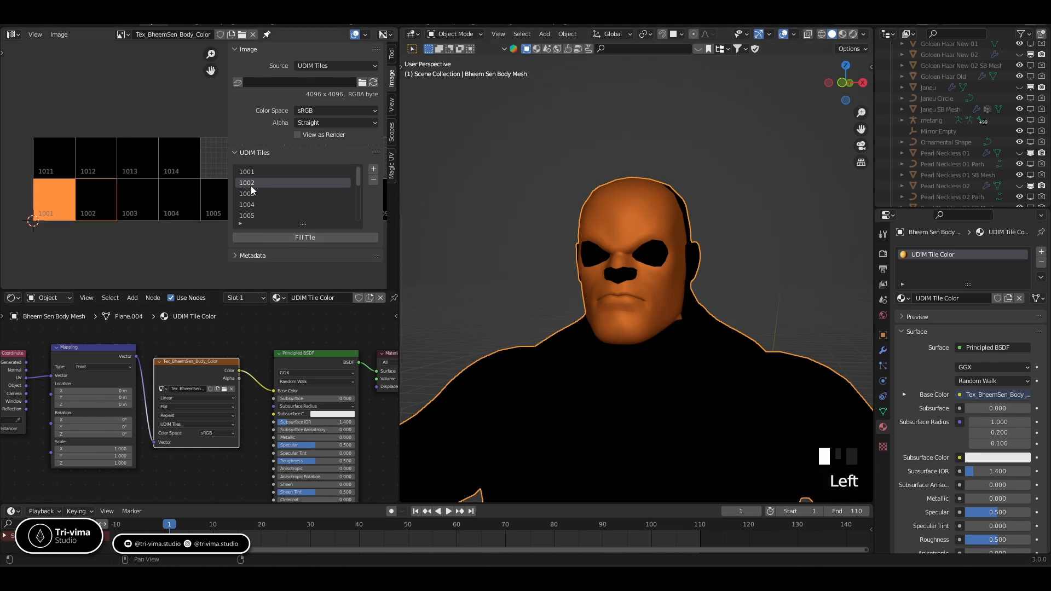
pyautogui.click(271, 237)
pyautogui.click(289, 256)
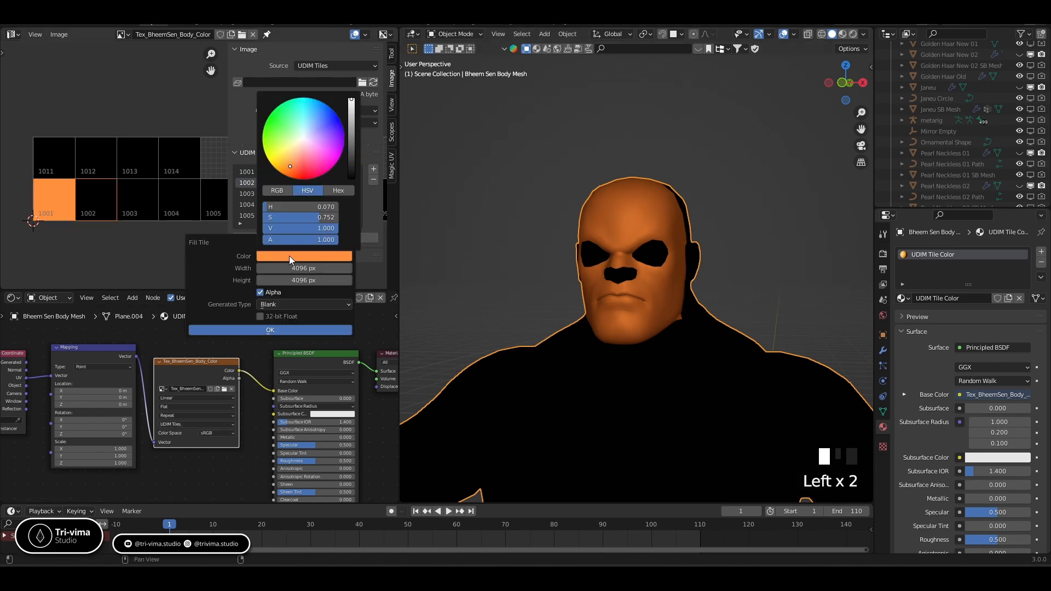
pyautogui.click(280, 160)
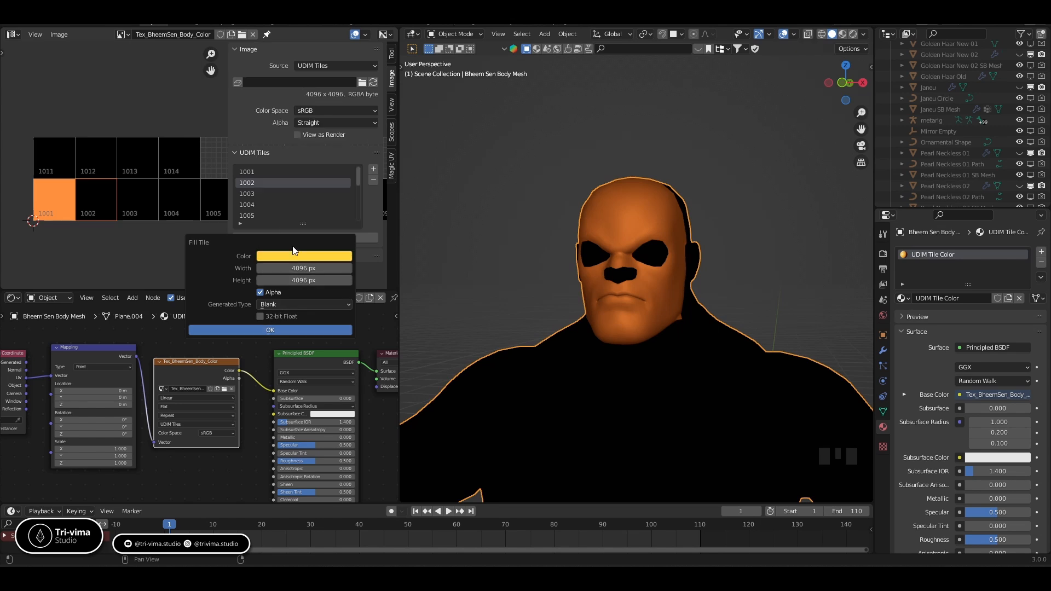
pyautogui.click(235, 331)
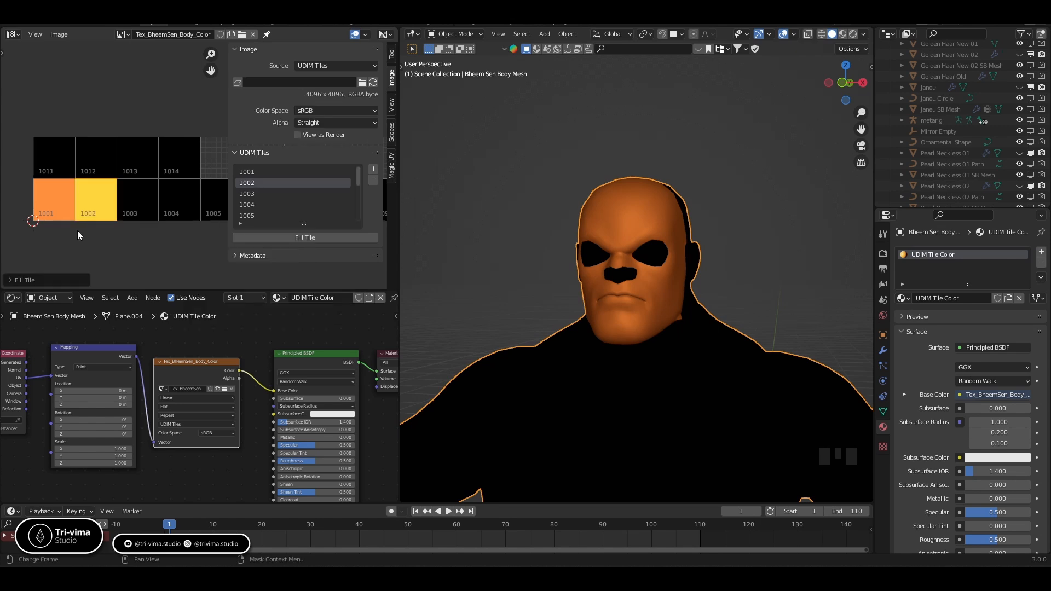
pyautogui.click(626, 321)
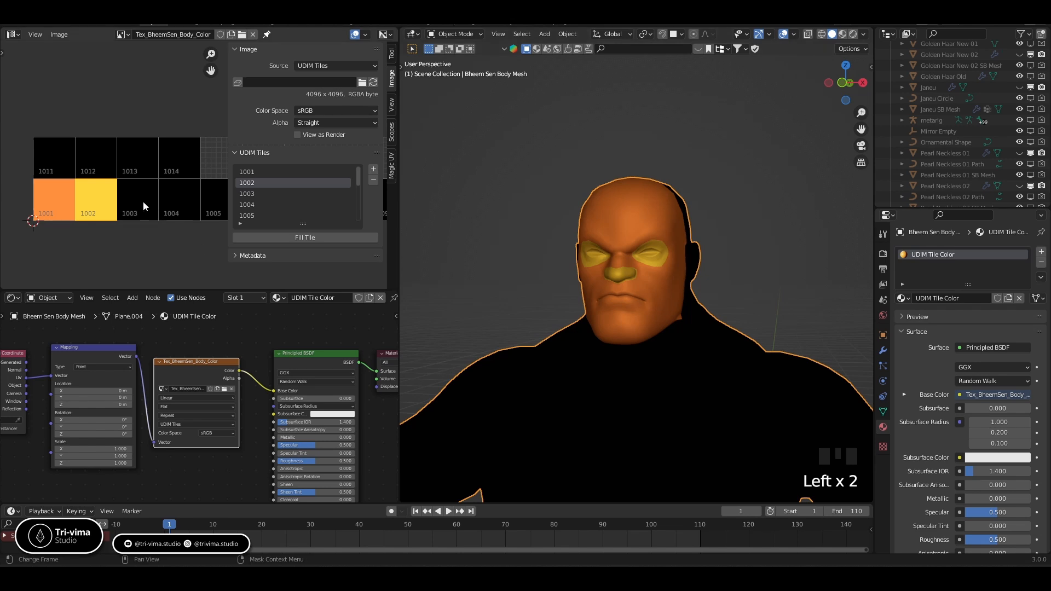
# Step: Fill UDIM tile 1003 with yellow-green at 4096 × 4096 px
pyautogui.click(247, 194)
pyautogui.click(261, 237)
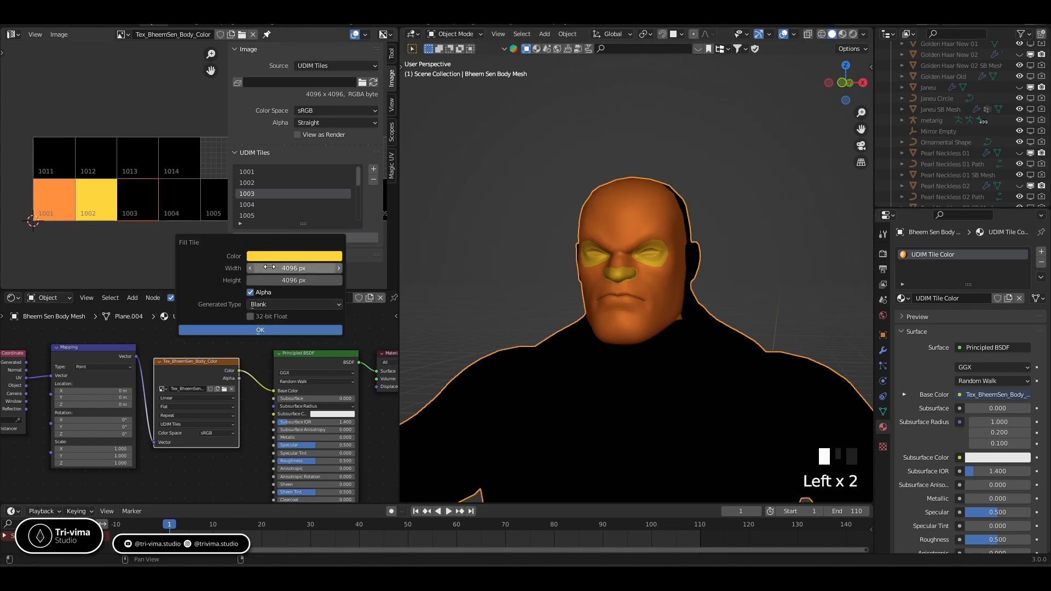
pyautogui.click(276, 255)
pyautogui.click(262, 149)
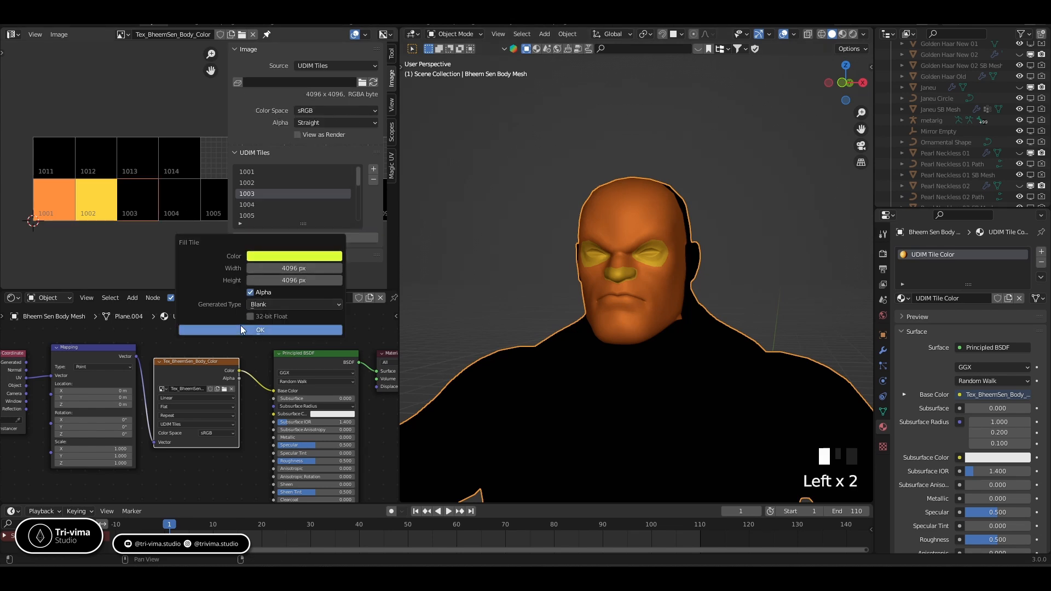
pyautogui.click(272, 332)
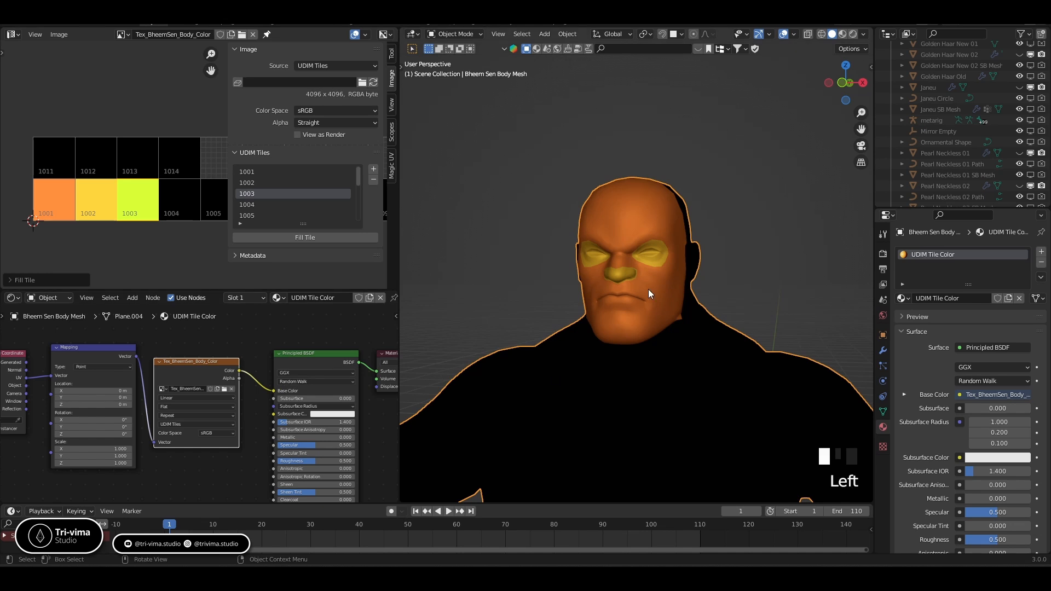
# Step: Fill UDIM tile 1004 with bright green, hue about 0.28 and saturation about 0.85, at 4096 × 4096 px
pyautogui.click(182, 191)
pyautogui.click(247, 204)
pyautogui.click(255, 239)
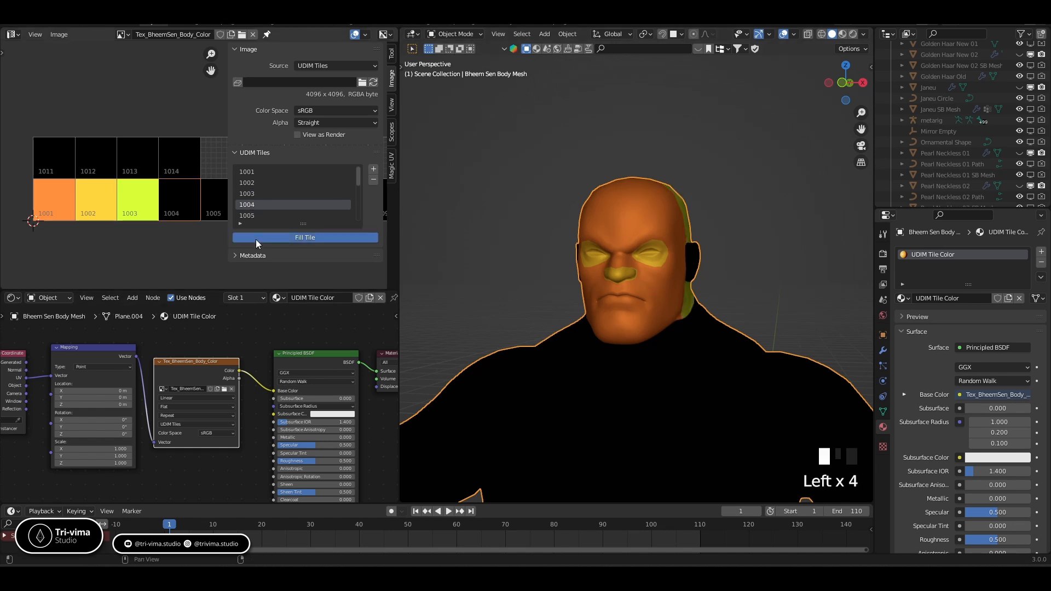
pyautogui.click(284, 261)
pyautogui.click(254, 134)
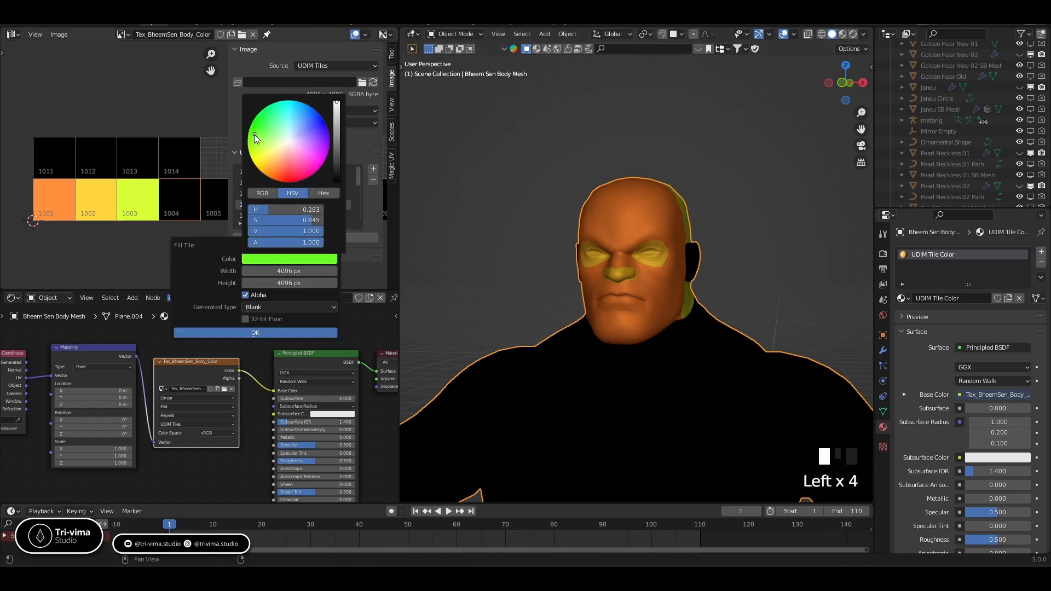
pyautogui.click(255, 333)
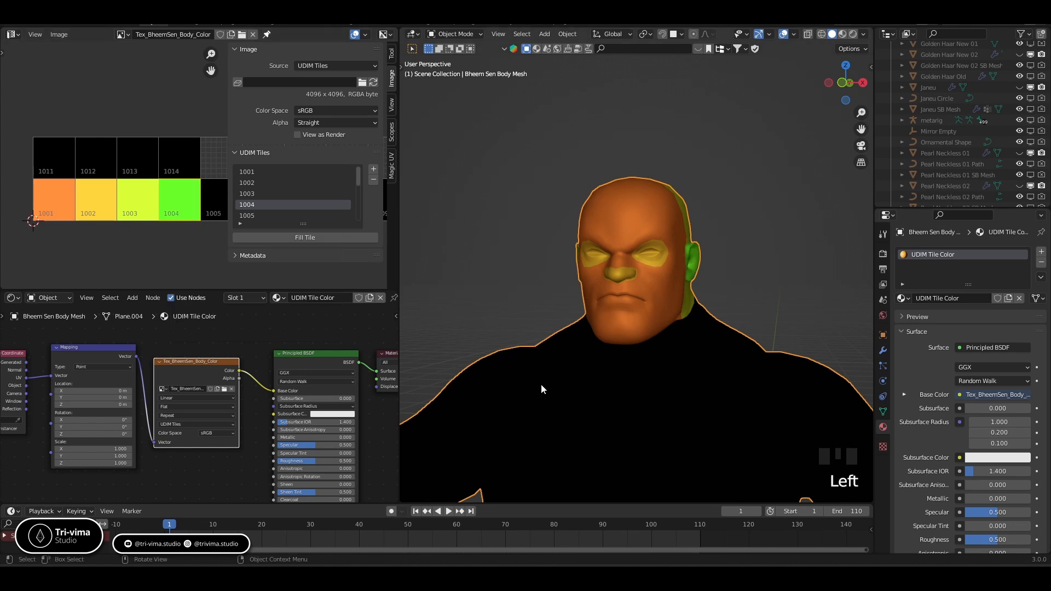
pyautogui.scroll(-2, 688, 342)
pyautogui.moveTo(689, 343); pyautogui.dragTo(657, 347, button='middle')
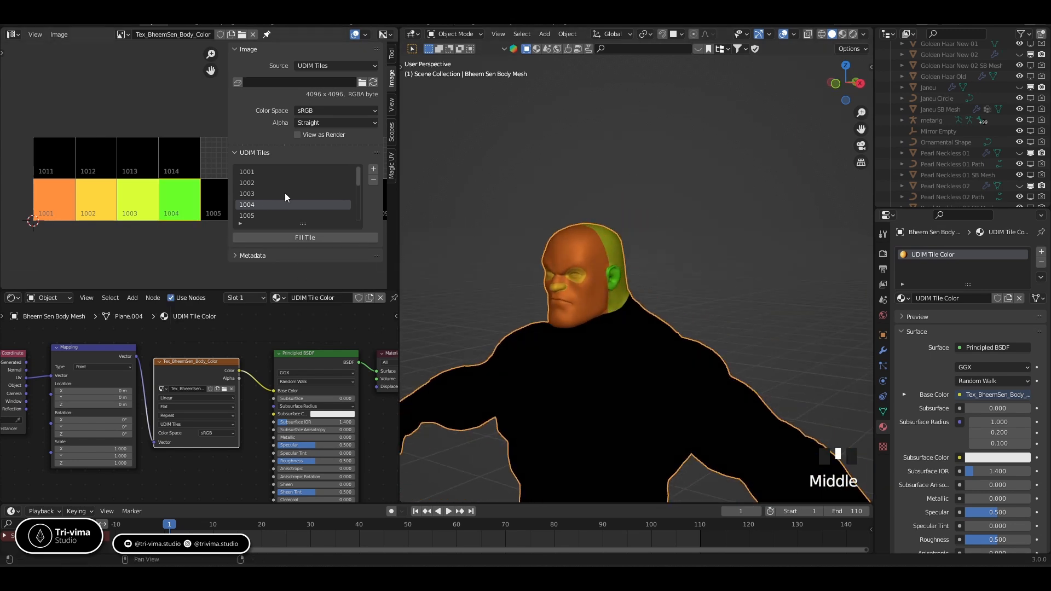
# Step: Fill UDIM tile 1005 with spring green, hue about 0.42 and saturation about 0.80, at 4096 × 4096 px
pyautogui.click(249, 216)
pyautogui.click(258, 238)
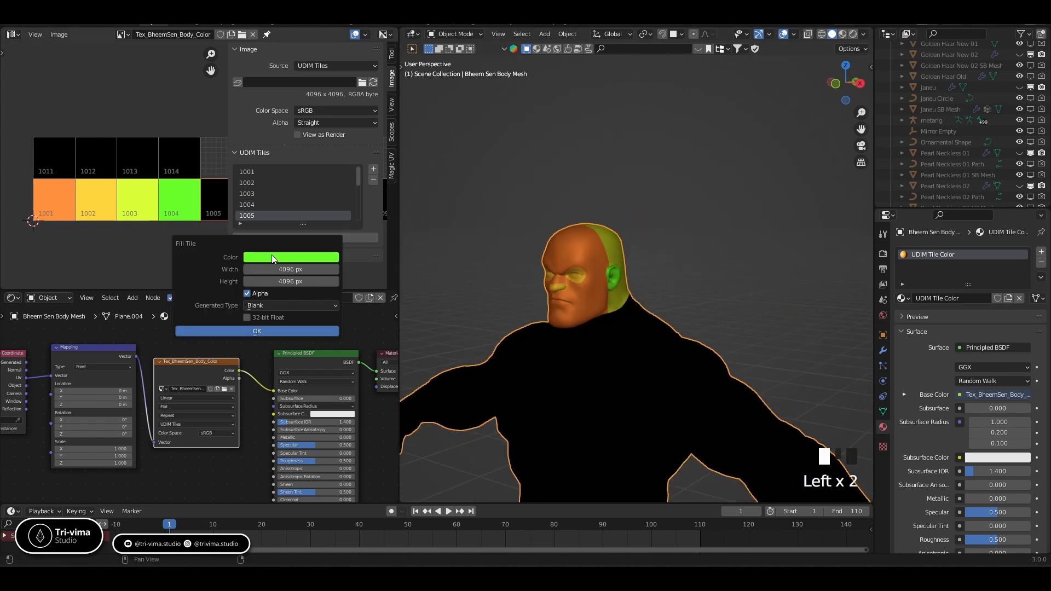
pyautogui.click(271, 256)
pyautogui.click(274, 113)
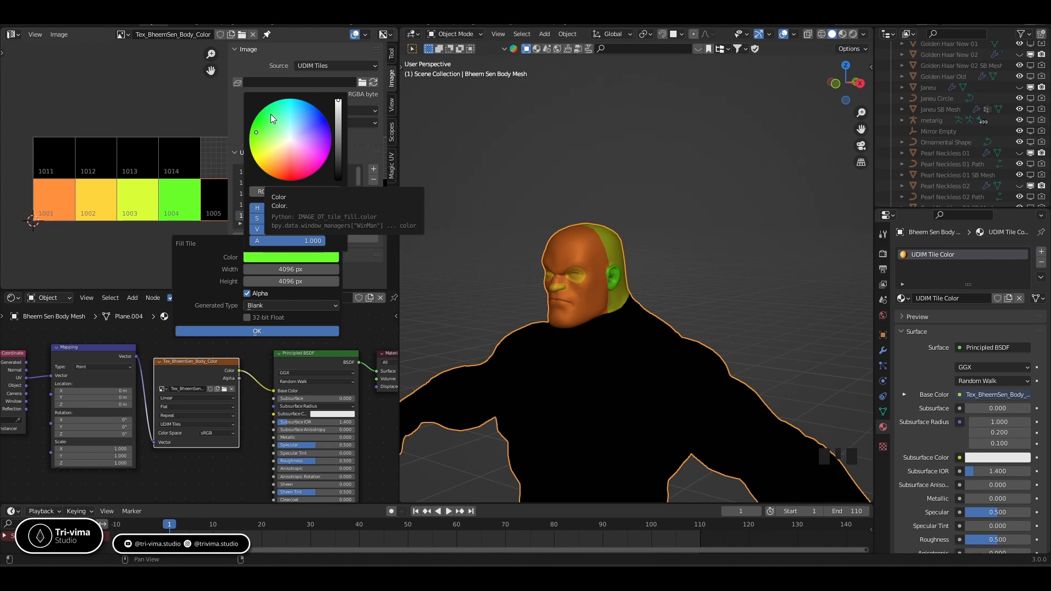
pyautogui.click(242, 330)
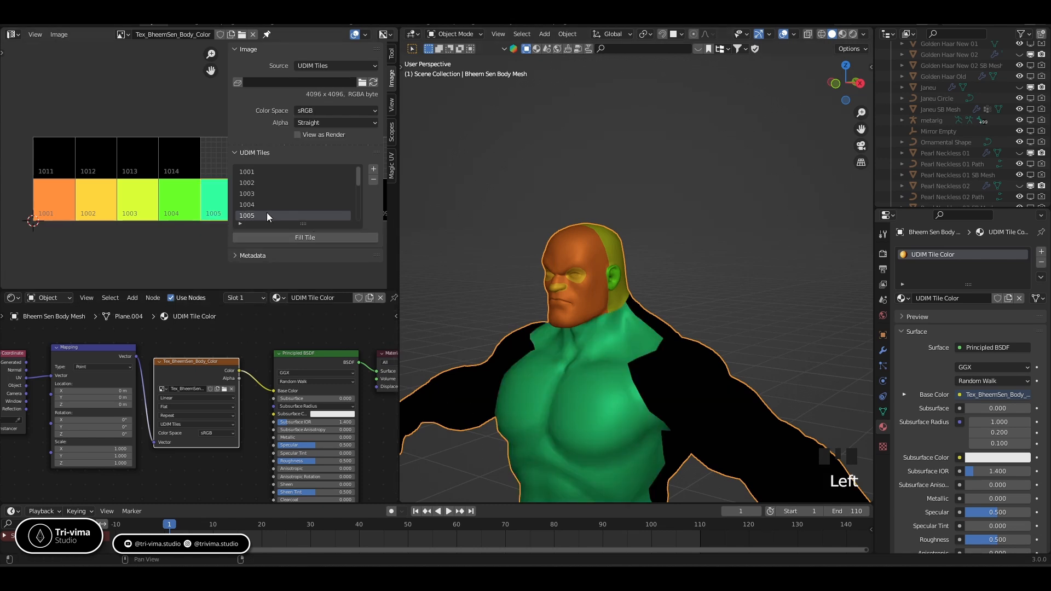
# Step: Fill UDIM tile 1006 with cyan, hue about 0.49 and saturation about 0.85, at 4096 × 4096 px
pyautogui.scroll(-3, 251, 209)
pyautogui.click(249, 194)
pyautogui.click(268, 237)
pyautogui.click(278, 255)
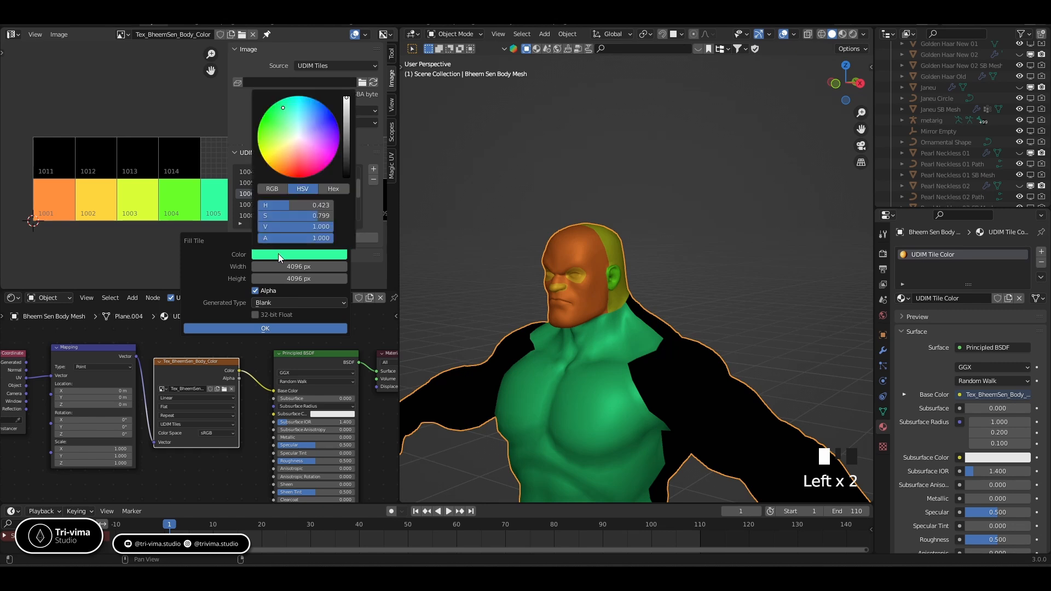
pyautogui.click(297, 107)
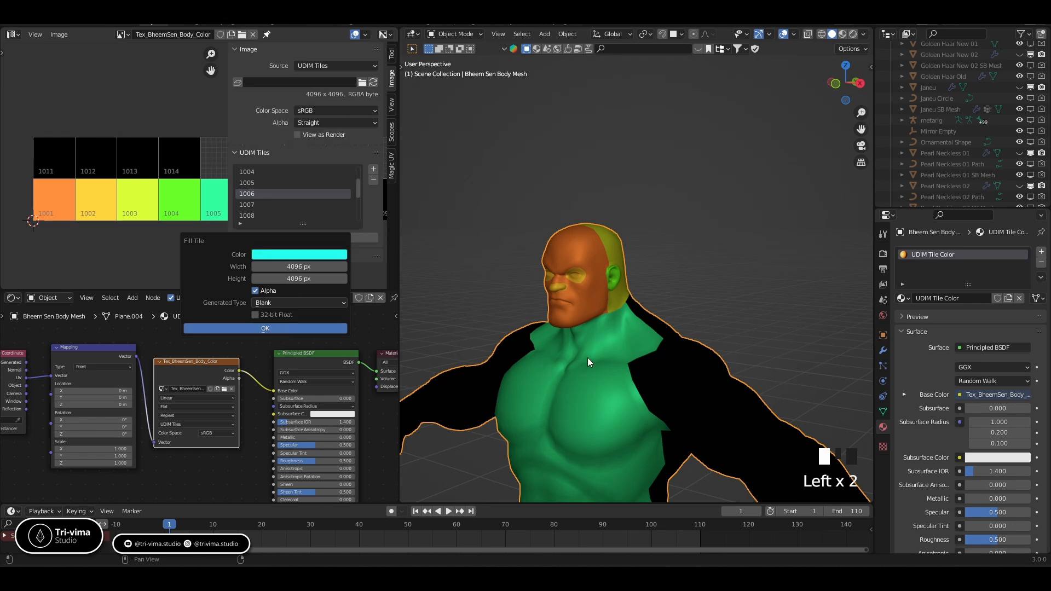
pyautogui.click(558, 360)
pyautogui.moveTo(557, 360); pyautogui.dragTo(646, 372, button='middle')
# Step: Fill UDIM tile 1007 with sky blue, hue about 0.57 and saturation about 0.81, at 4096 × 4096 px
pyautogui.click(247, 205)
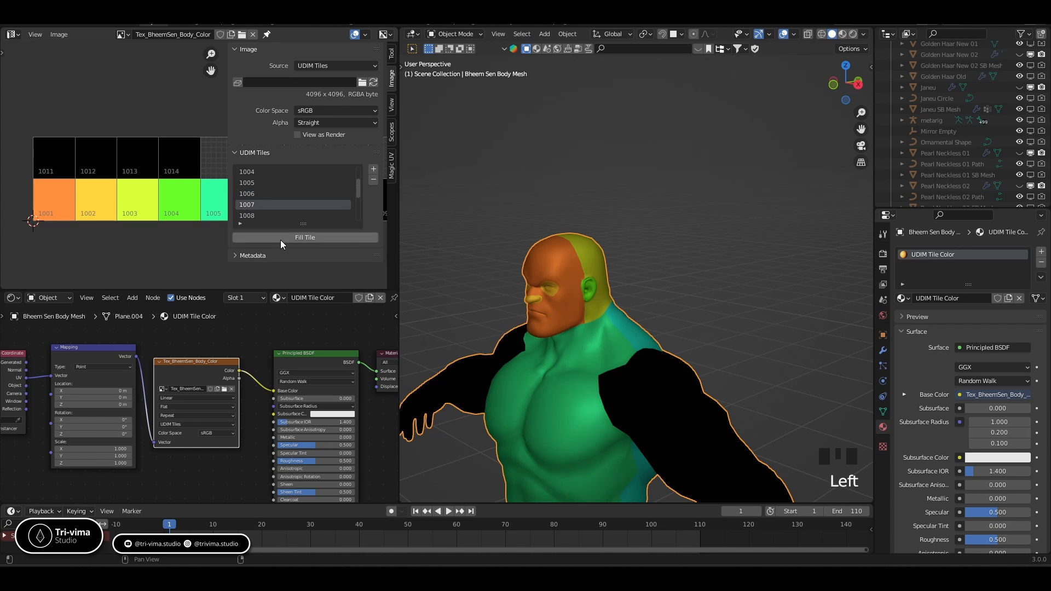
pyautogui.click(280, 238)
pyautogui.click(290, 258)
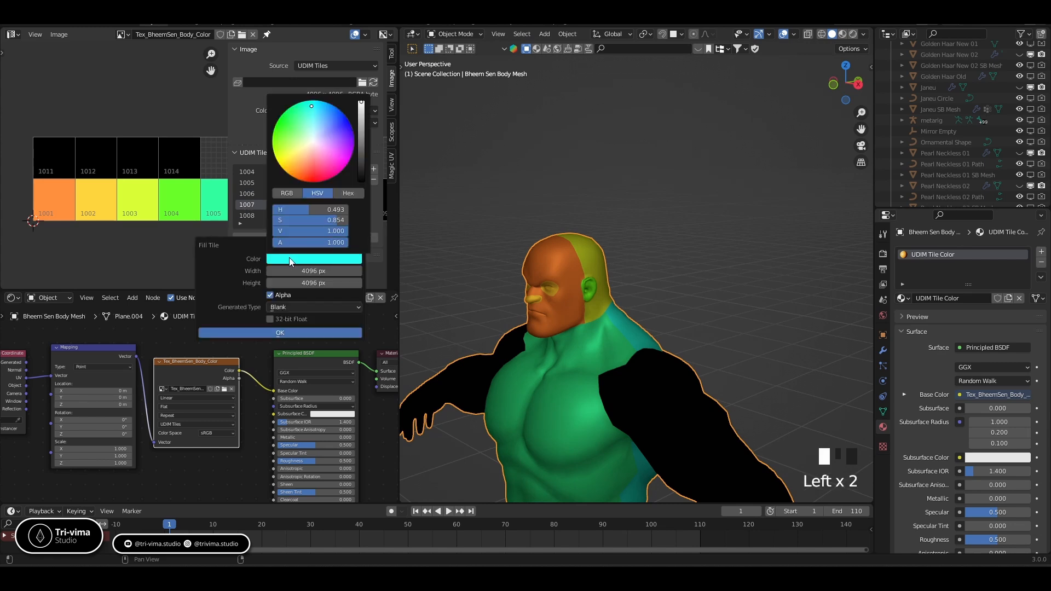
pyautogui.click(327, 111)
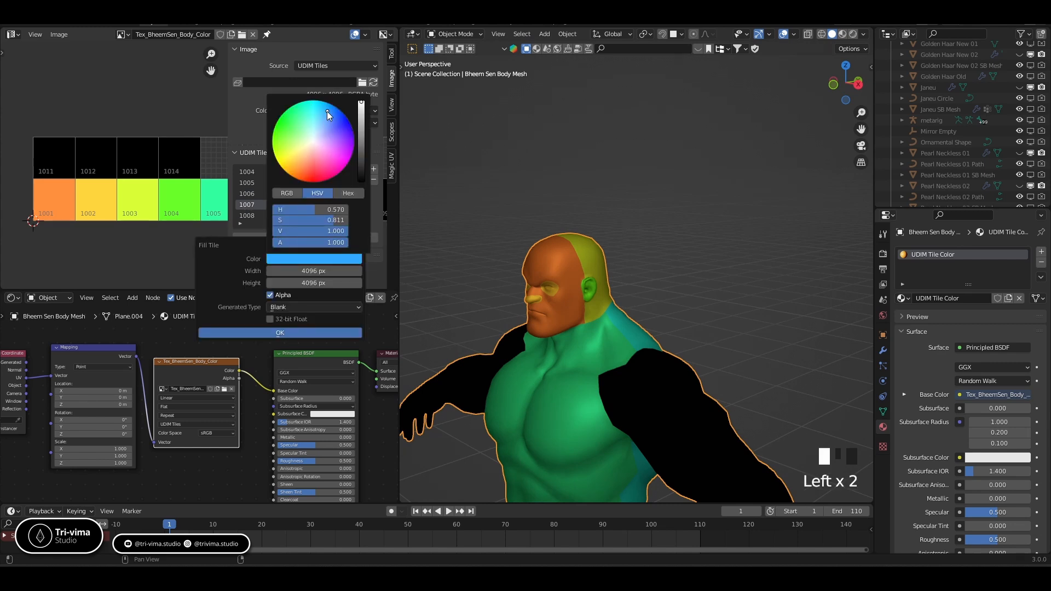
pyautogui.click(271, 333)
pyautogui.scroll(-1, 155, 171)
pyautogui.moveTo(154, 163); pyautogui.dragTo(47, 166, button='middle')
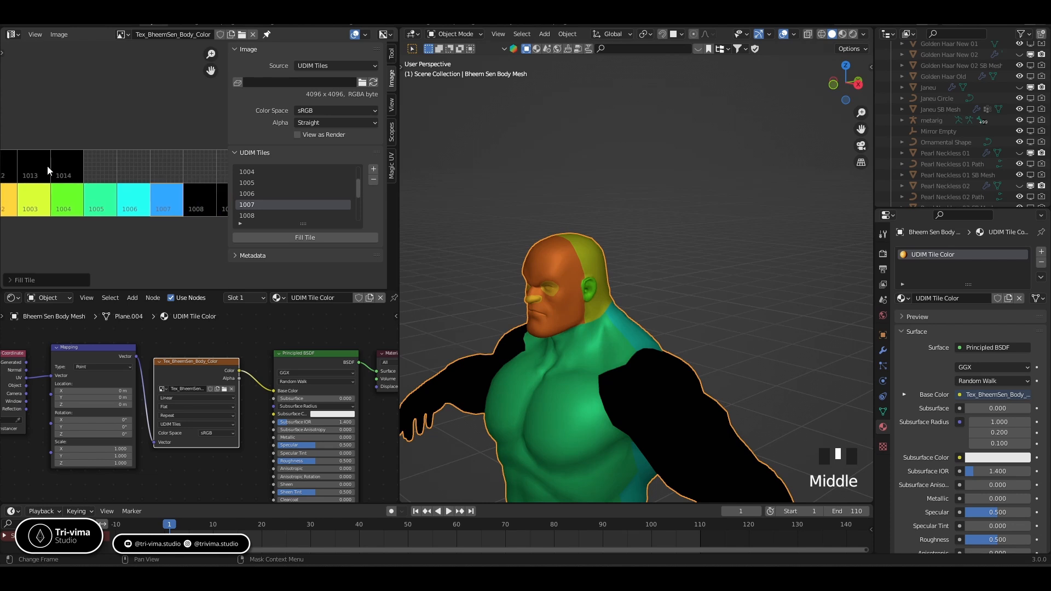
pyautogui.moveTo(600, 373)
pyautogui.mouseDown(button='middle')
pyautogui.moveTo(537, 390)
pyautogui.moveTo(591, 375)
pyautogui.mouseUp(button='middle')
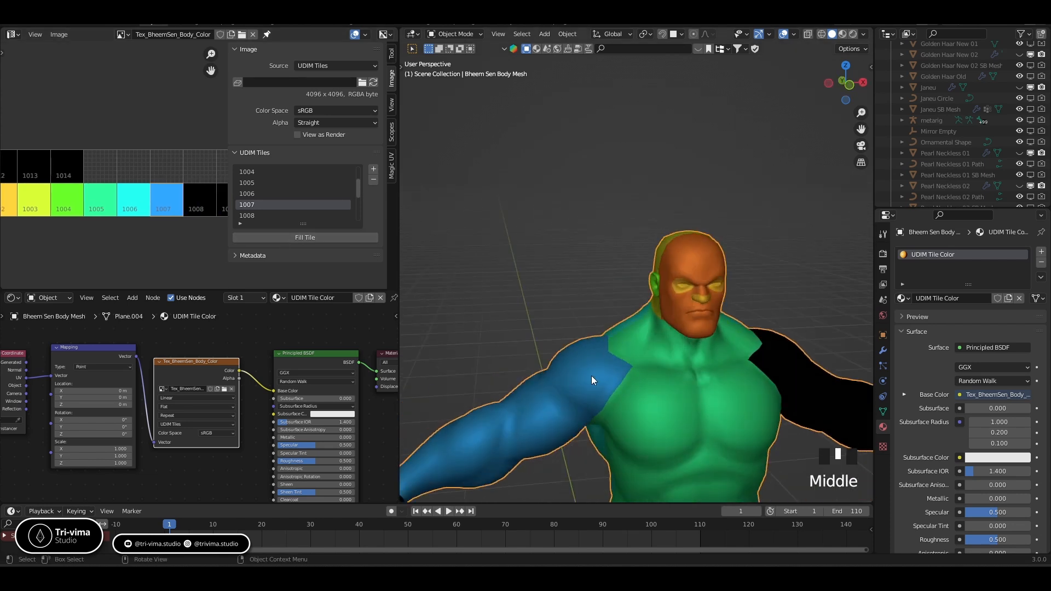
# Step: Fill UDIM tile 1008 with blue, hue about 0.64 and saturation about 0.80, at 4096 × 4096 px
pyautogui.click(265, 214)
pyautogui.click(268, 237)
pyautogui.click(274, 253)
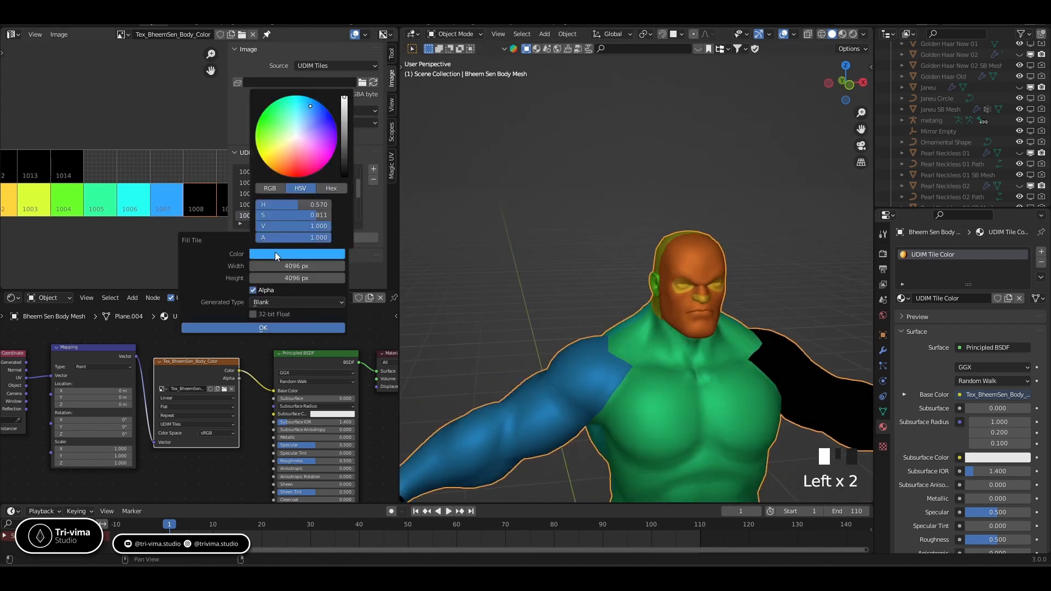
pyautogui.click(321, 114)
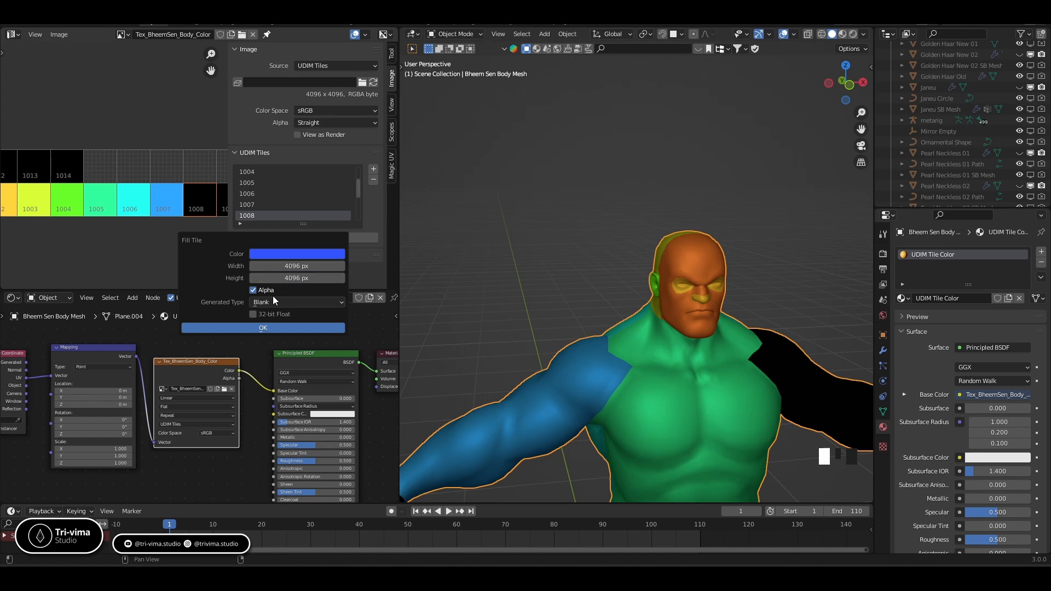
pyautogui.scroll(-3, 520, 347)
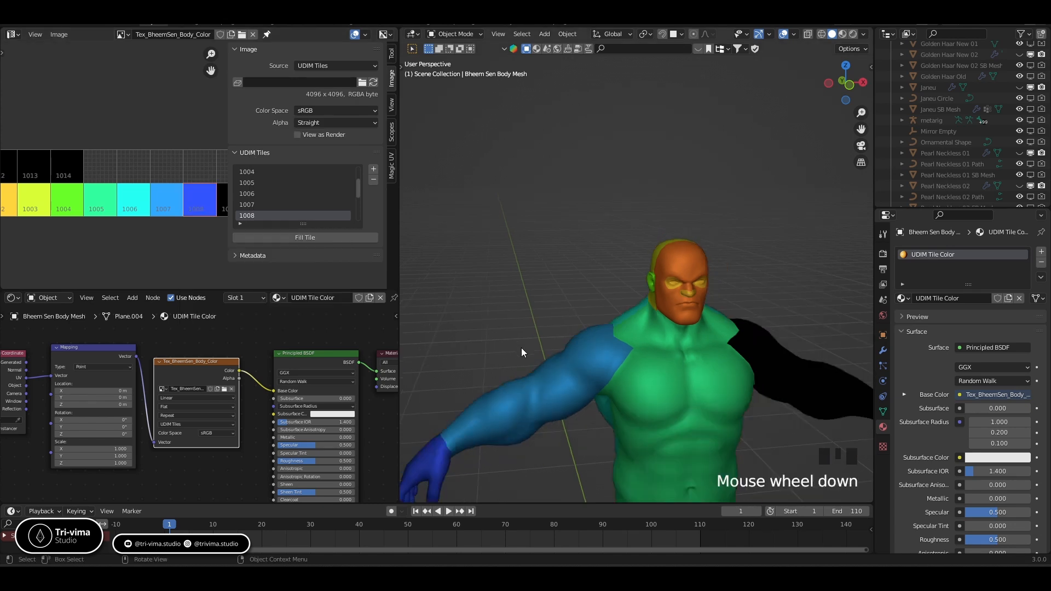
# Step: Fill UDIM tile 1009 with violet, hue about 0.71 and saturation about 0.84, at 4096 × 4096 px
pyautogui.scroll(-2, 269, 169)
pyautogui.click(251, 205)
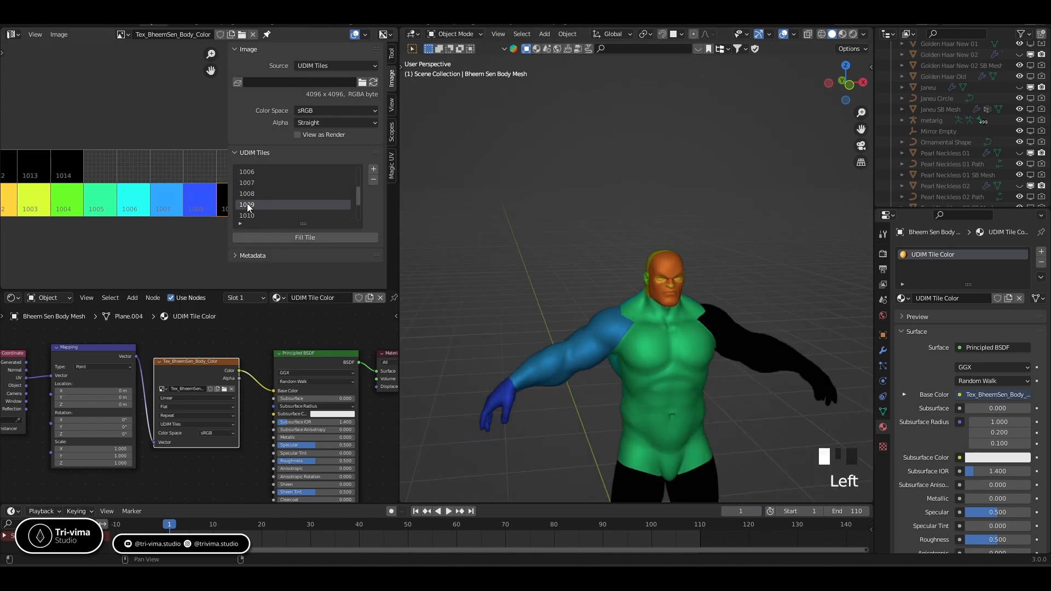
pyautogui.click(274, 237)
pyautogui.click(276, 255)
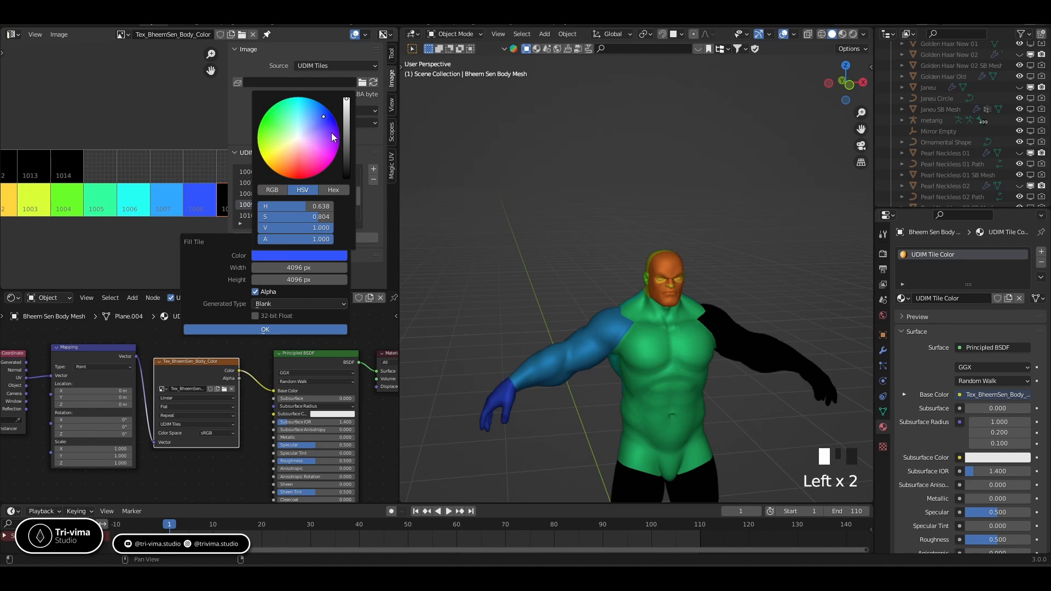
pyautogui.click(333, 137)
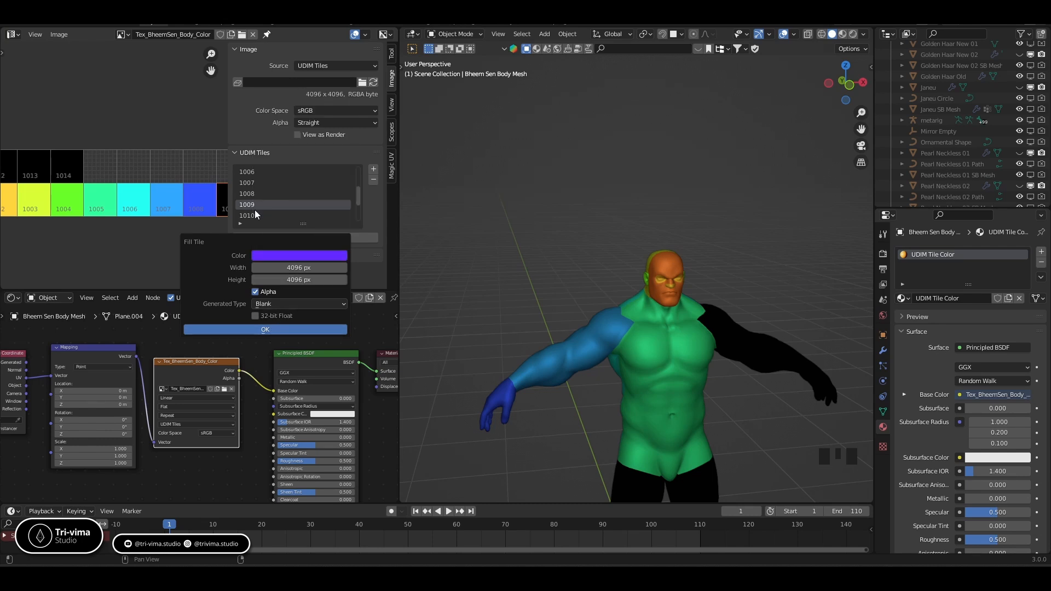
pyautogui.press('Return')
pyautogui.moveTo(596, 346); pyautogui.dragTo(594, 404, button='middle')
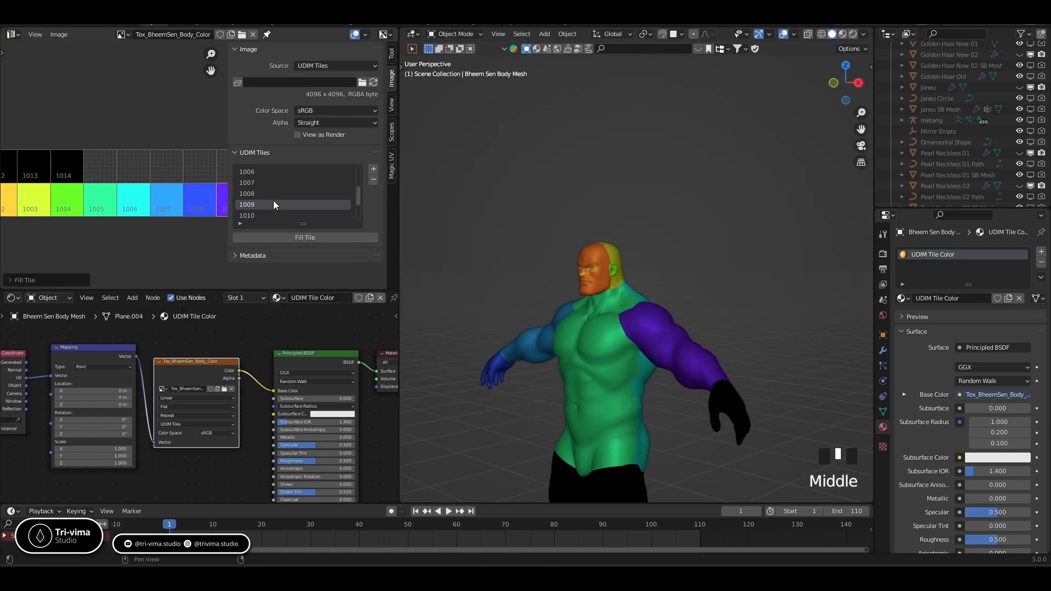
# Step: Fill UDIM tile 1010 with purple, hue about 0.79 and saturation about 0.88, at 4096 × 4096 px
pyautogui.click(268, 216)
pyautogui.click(274, 238)
pyautogui.click(286, 259)
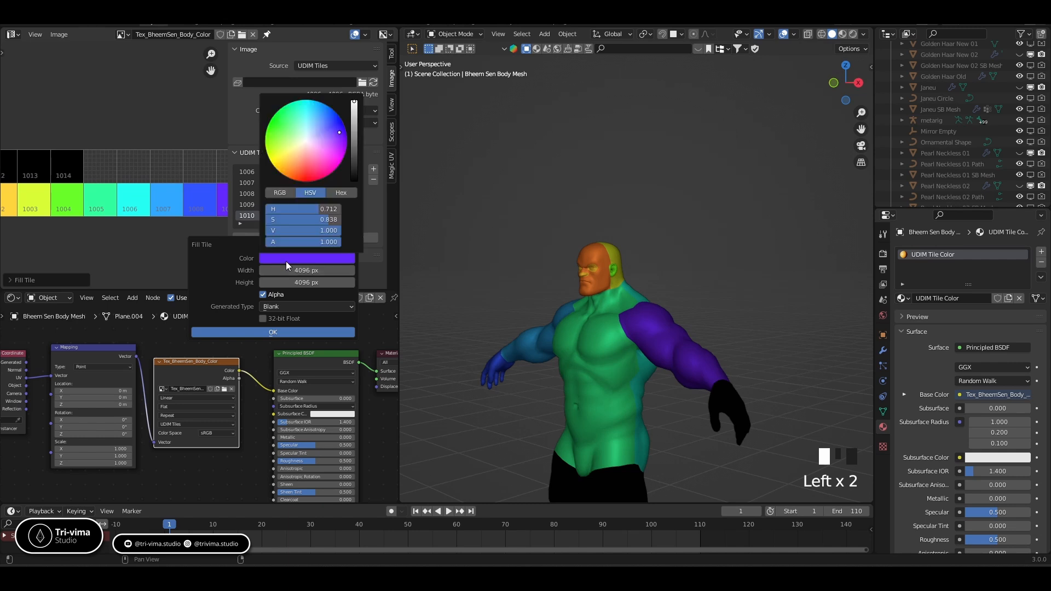
pyautogui.click(342, 155)
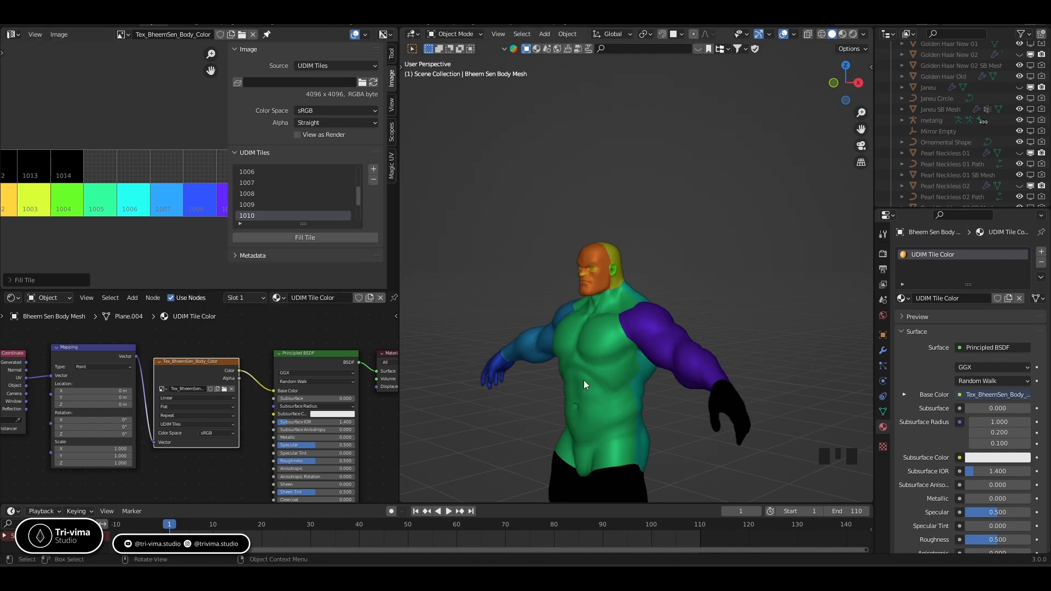
pyautogui.click(603, 385)
pyautogui.moveTo(602, 385); pyautogui.dragTo(462, 360, button='middle')
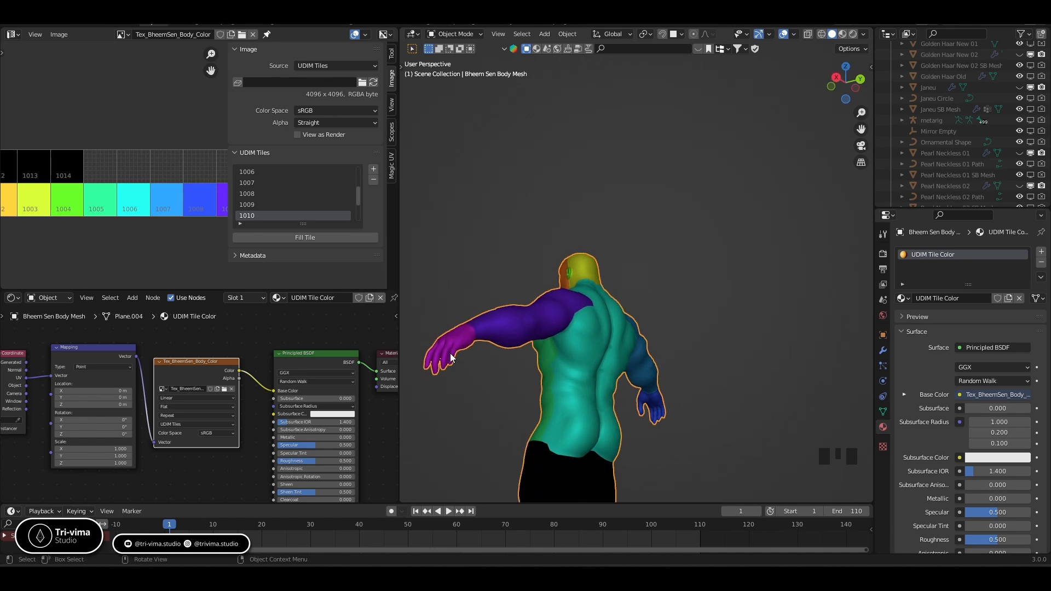
# Step: Fill UDIM tile 1011 with magenta, hue about 0.84 and saturation about 0.87, at 4096 × 4096 px
pyautogui.scroll(-2, 277, 198)
pyautogui.click(251, 206)
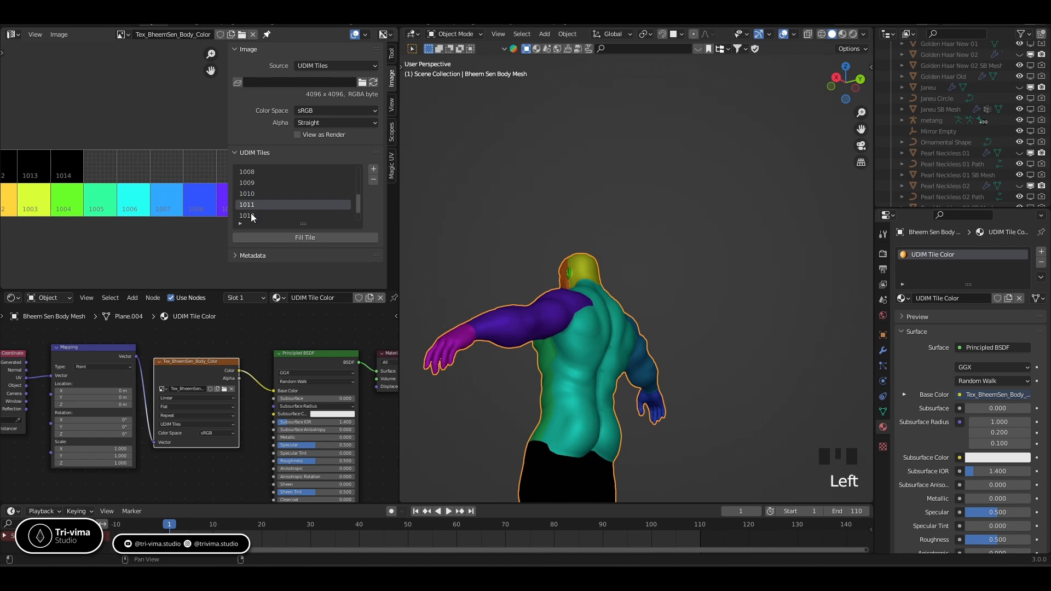
pyautogui.click(251, 216)
pyautogui.click(250, 206)
pyautogui.click(248, 195)
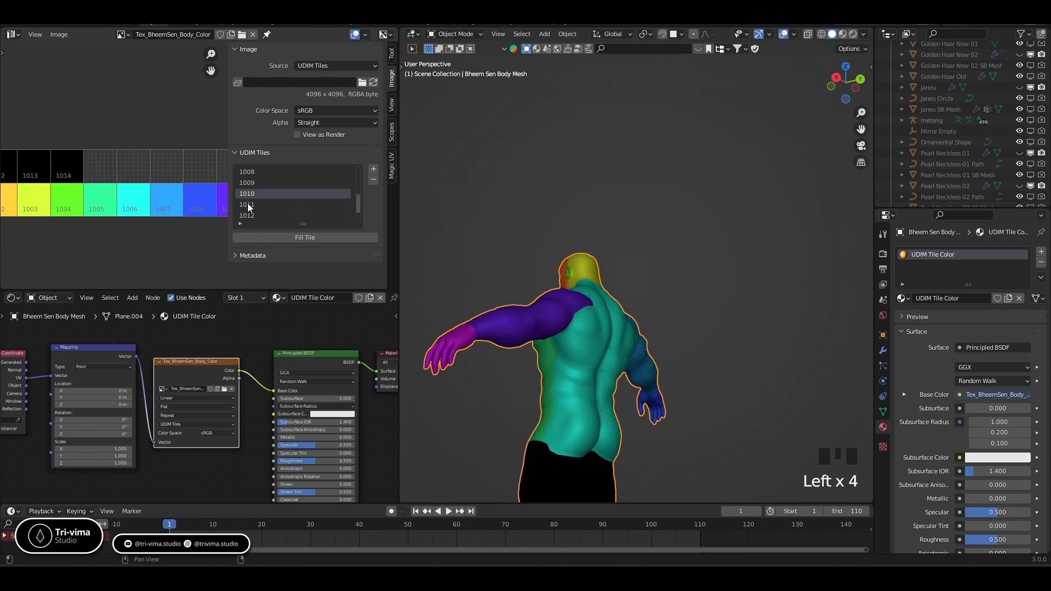
pyautogui.click(248, 206)
pyautogui.click(305, 238)
pyautogui.click(294, 262)
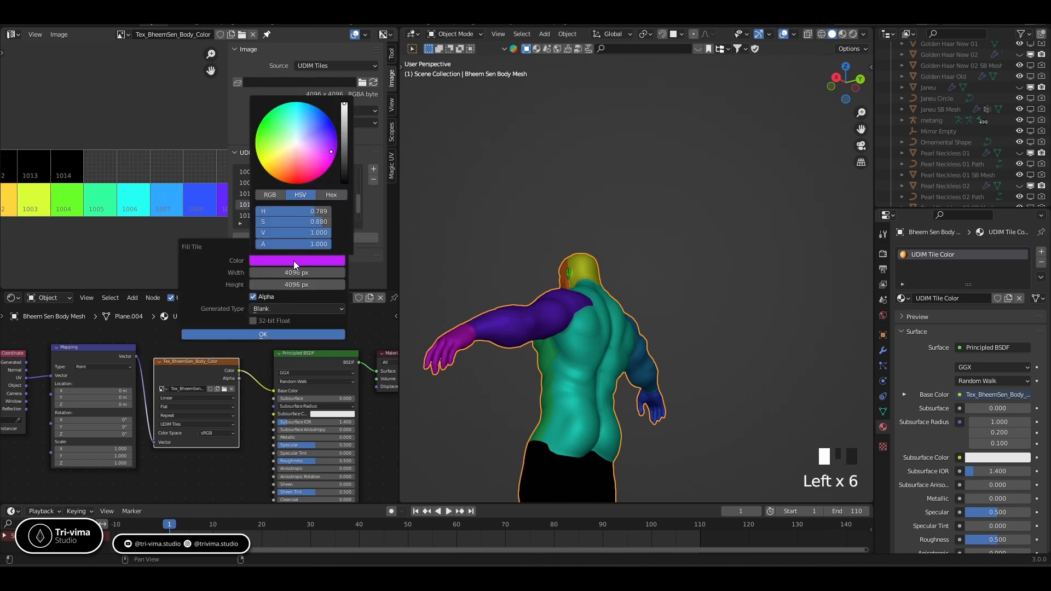
pyautogui.click(328, 166)
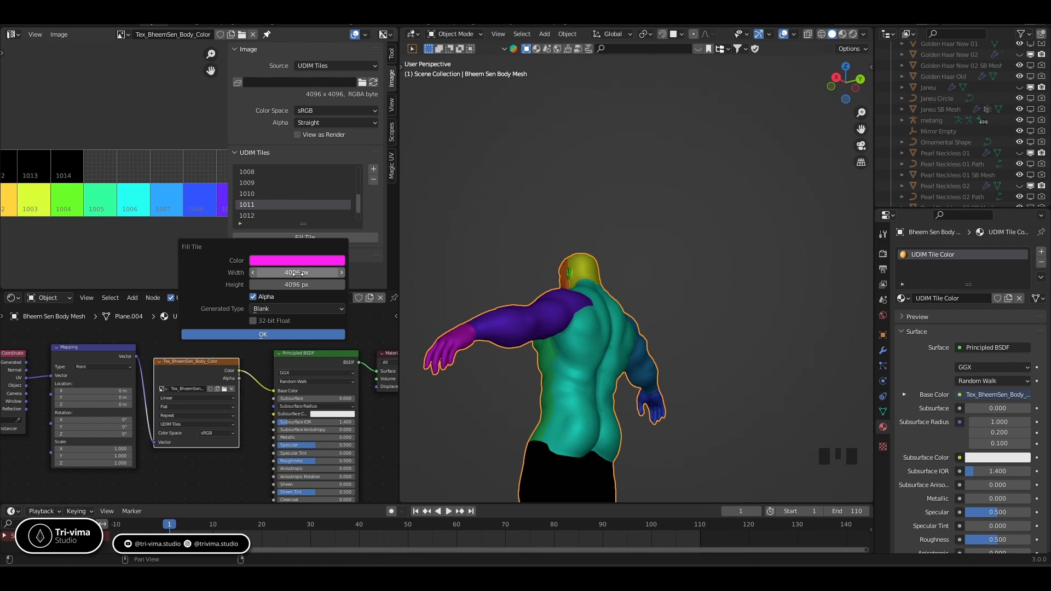
pyautogui.click(263, 334)
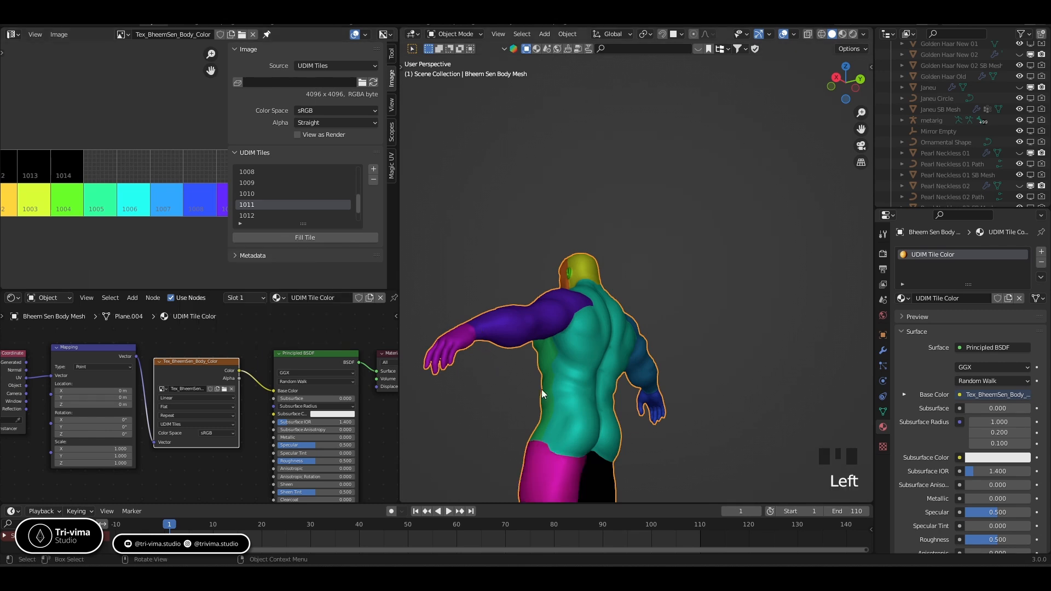
# Step: Fill UDIM tile 1012 with hot pink, hue about 0.92 and saturation about 0.87, at 4096 × 4096 px
pyautogui.click(265, 213)
pyautogui.click(262, 236)
pyautogui.click(277, 251)
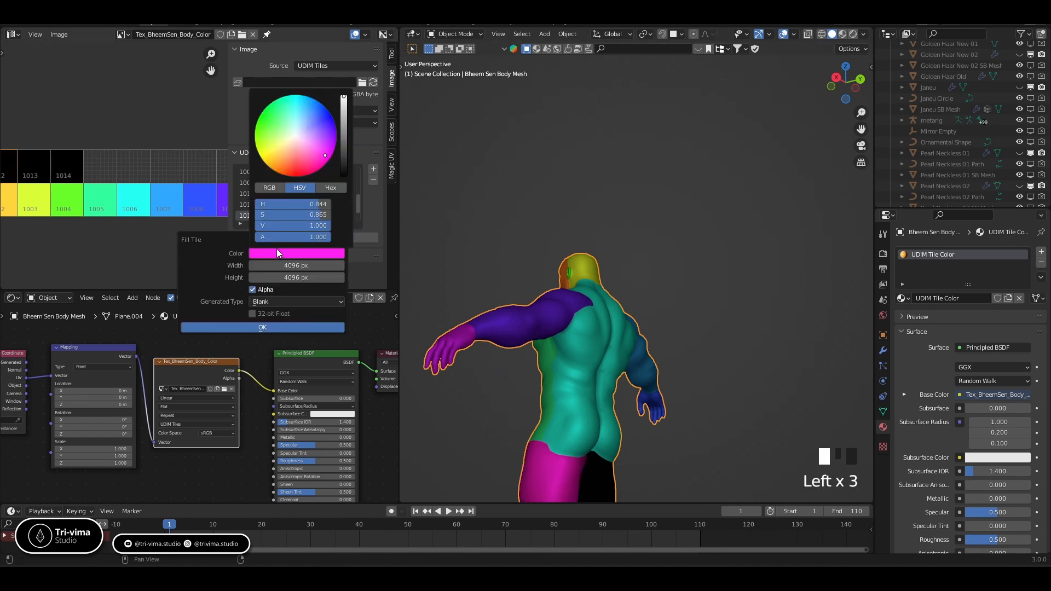
pyautogui.click(308, 171)
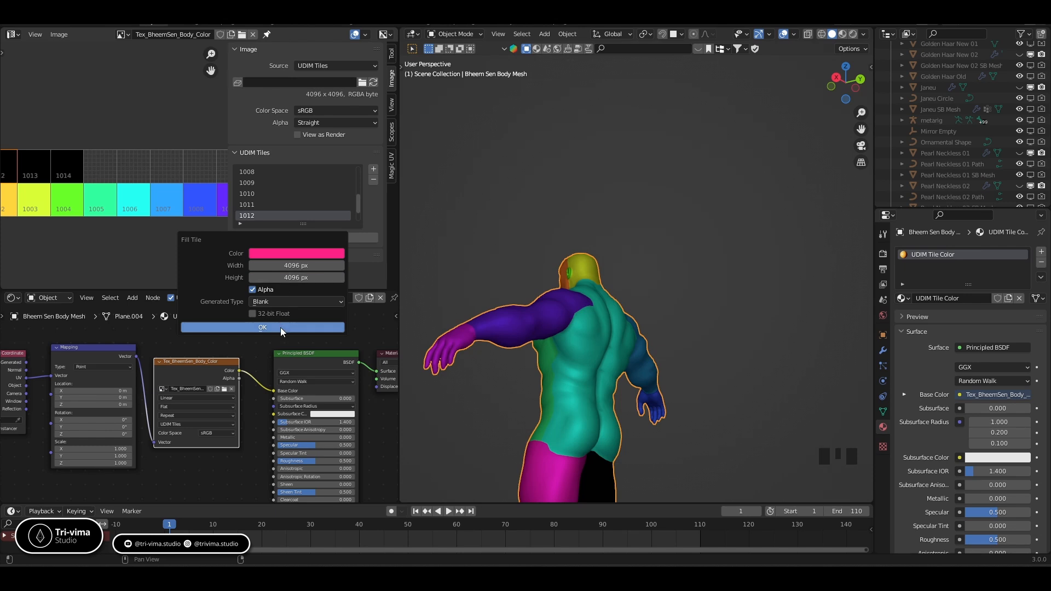
pyautogui.press('Return')
pyautogui.scroll(-2, 573, 434)
pyautogui.moveTo(584, 370); pyautogui.dragTo(695, 459, button='middle')
pyautogui.scroll(3, 695, 455)
# Step: Fill UDIM tile 1013 with red at 4096 × 4096 px
pyautogui.scroll(-2, 255, 202)
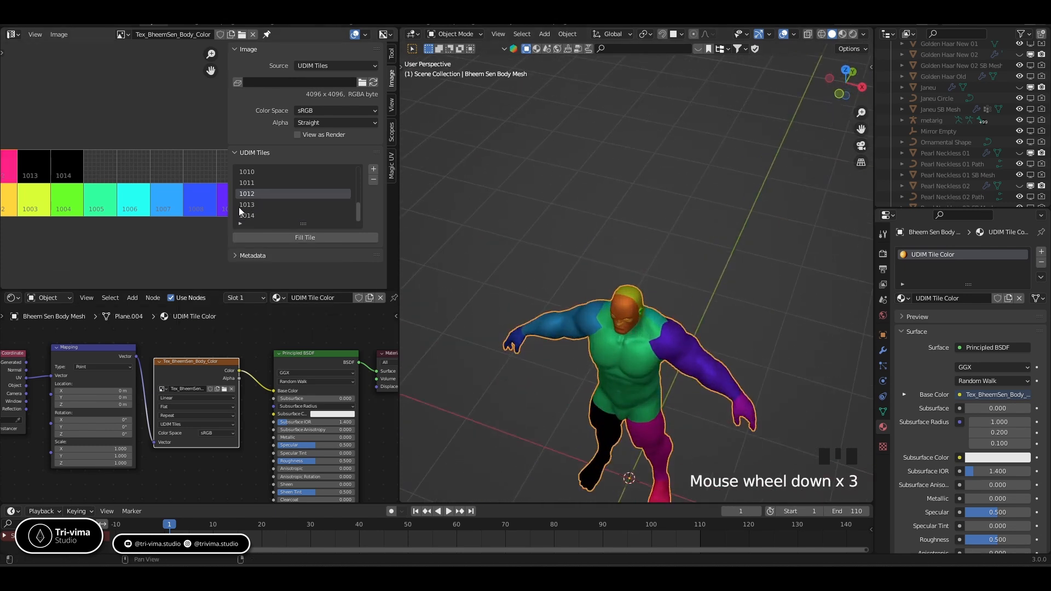
pyautogui.click(241, 206)
pyautogui.click(255, 238)
pyautogui.click(270, 261)
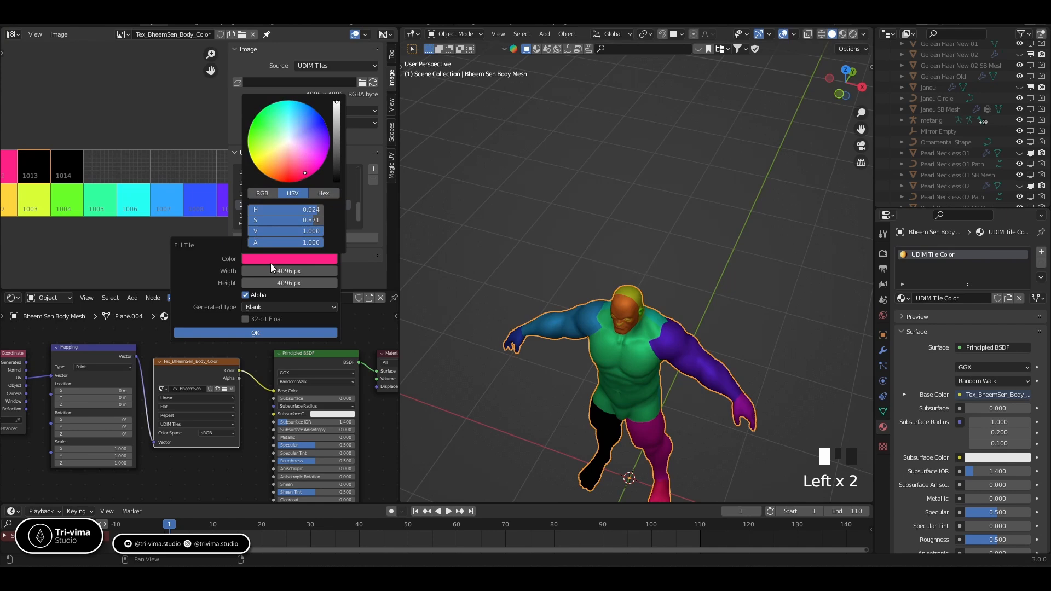
pyautogui.click(292, 179)
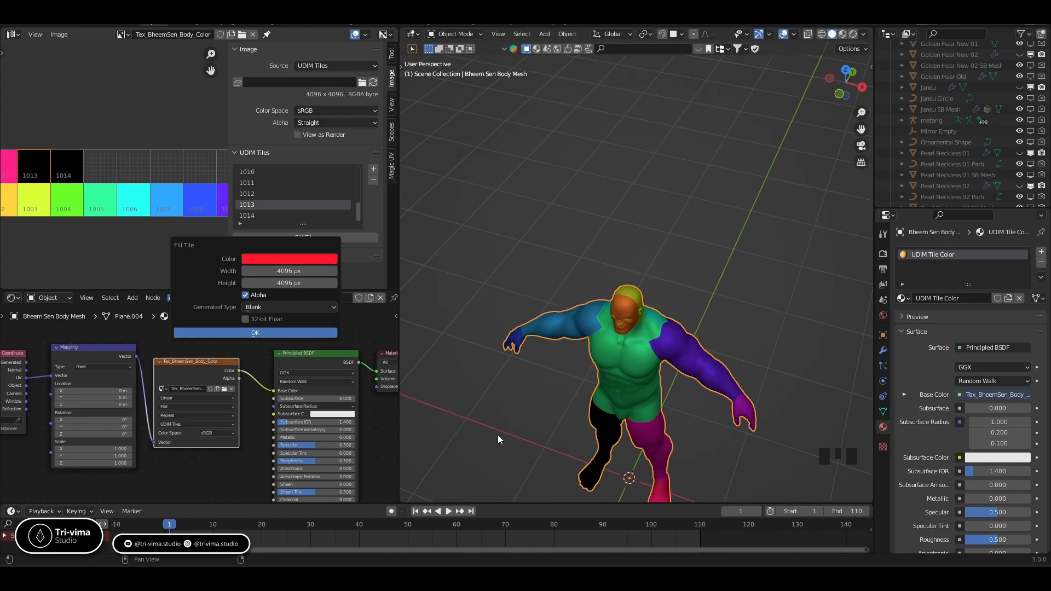
pyautogui.click(584, 461)
pyautogui.moveTo(583, 462); pyautogui.dragTo(530, 308, button='middle')
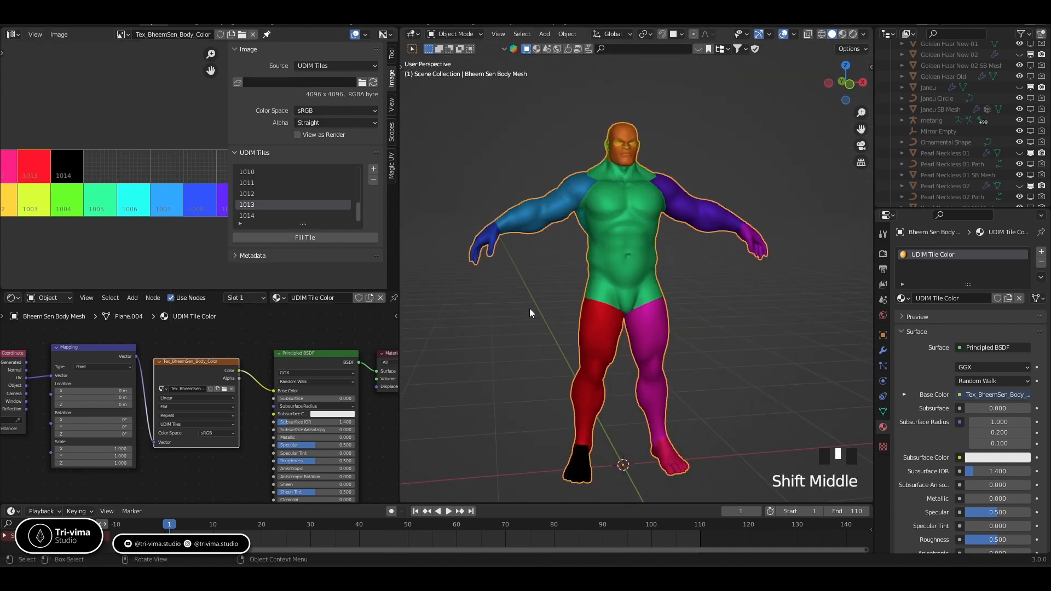
# Step: Fill UDIM tile 1014 with pale pink, hue about 0.016 and saturation about 0.134, at 4096 × 4096 px
pyautogui.click(256, 215)
pyautogui.click(255, 239)
pyautogui.click(267, 257)
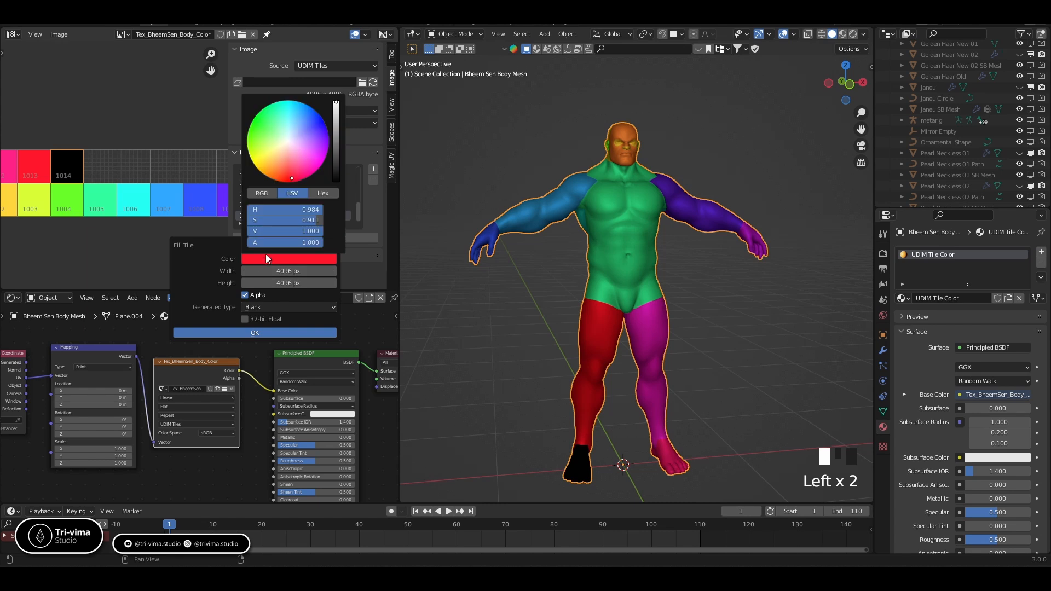
pyautogui.click(287, 146)
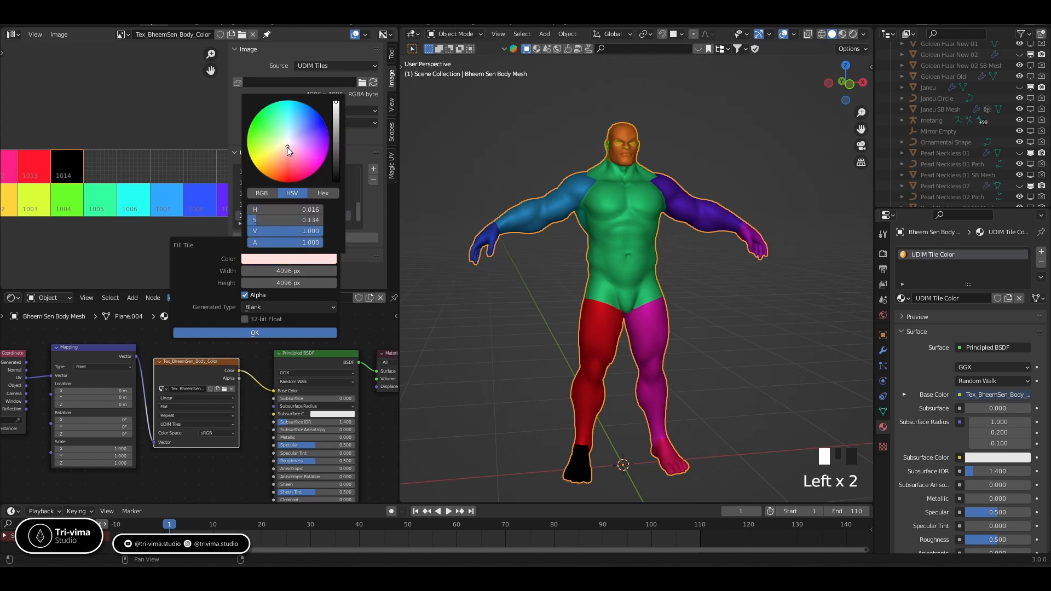
pyautogui.click(236, 333)
# Step: Set the solid viewport lighting to Studio and view the colored body from the front
pyautogui.moveTo(535, 340); pyautogui.dragTo(494, 334, button='middle')
pyautogui.click(863, 34)
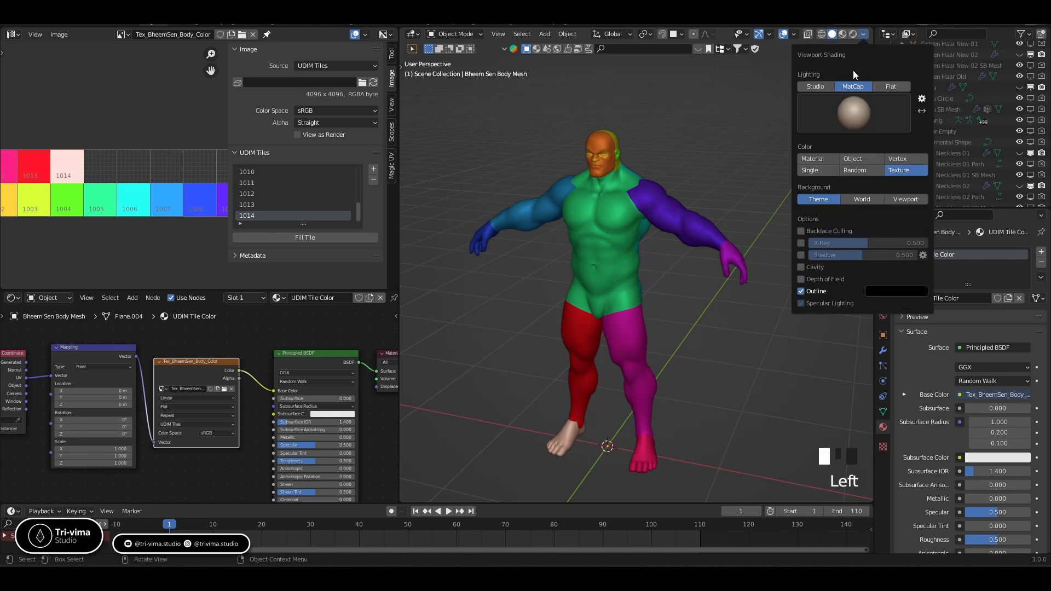
pyautogui.click(825, 86)
pyautogui.moveTo(676, 279)
pyautogui.mouseDown(button='middle')
pyautogui.moveTo(663, 264)
pyautogui.moveTo(588, 255)
pyautogui.moveTo(658, 249)
pyautogui.mouseUp(button='middle')
pyautogui.scroll(2, 594, 244)
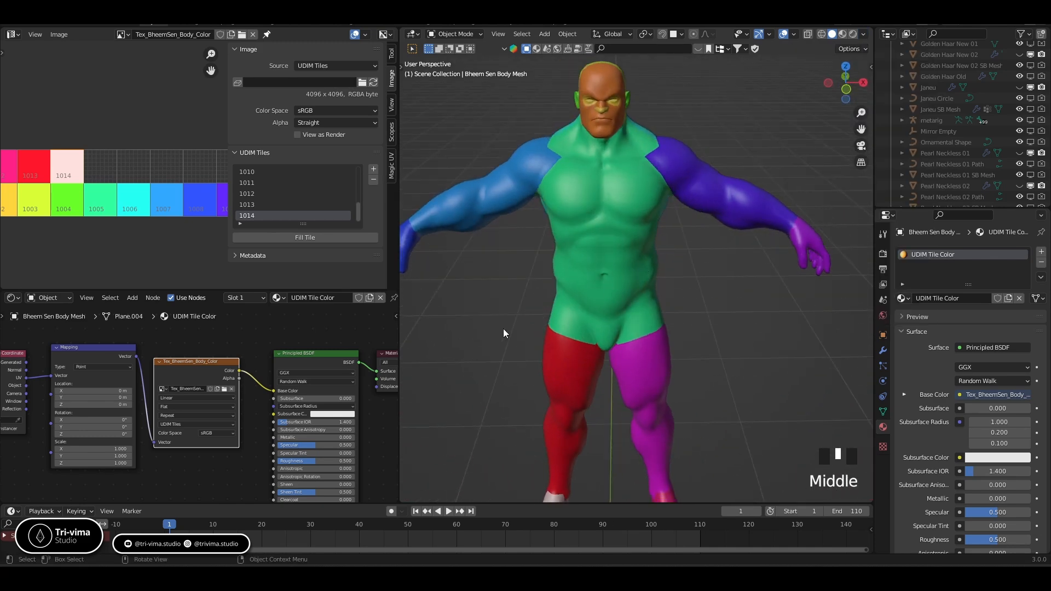
pyautogui.click(883, 351)
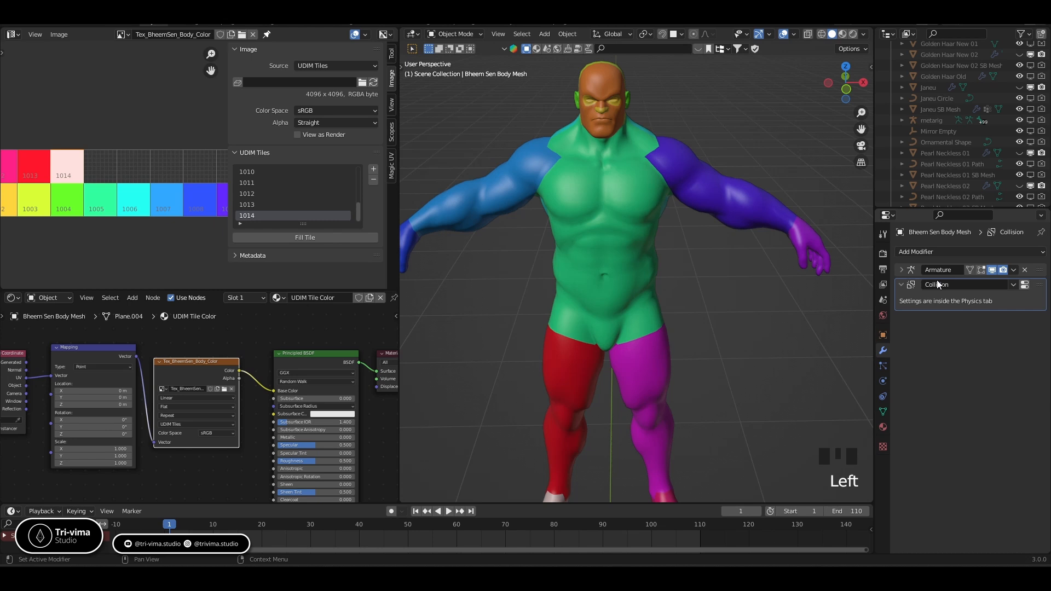
pyautogui.click(967, 251)
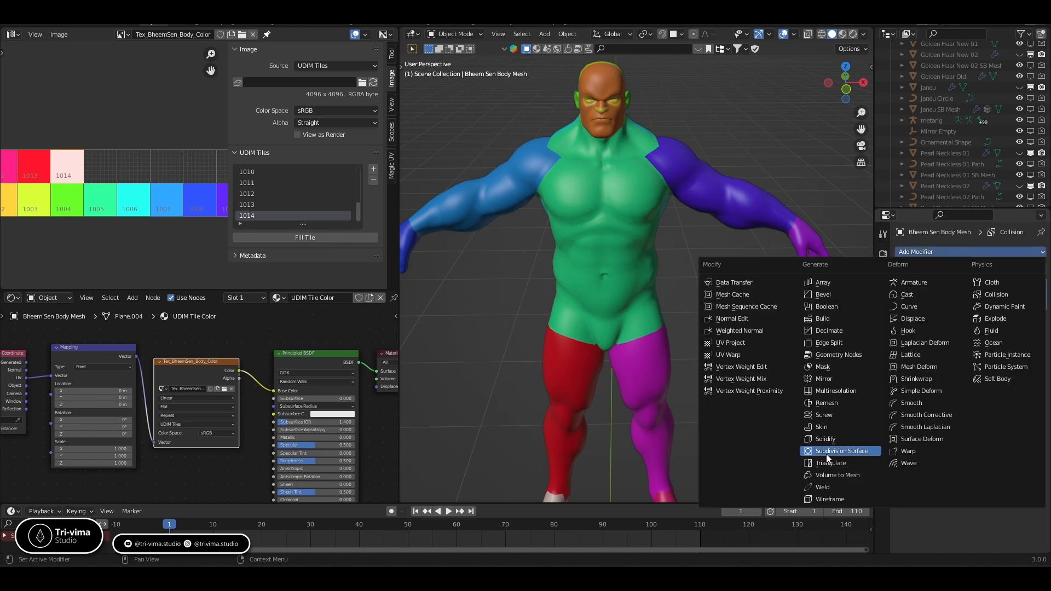
pyautogui.click(505, 359)
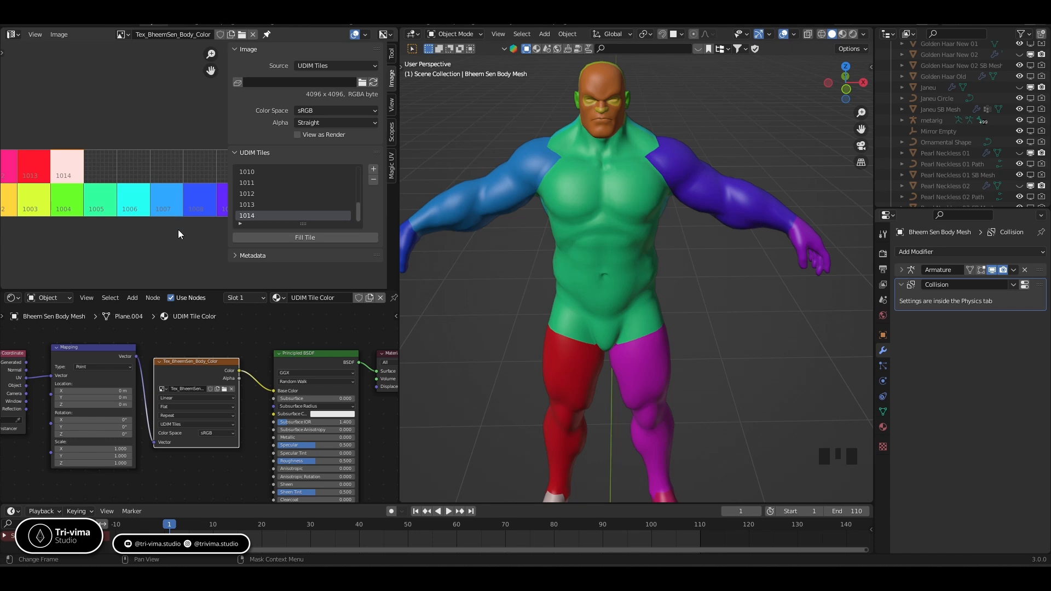
# Step: Start saving the tiled color image as a file in the Baked UVs folder inside Bheem Sen UV Unwraps
pyautogui.moveTo(62, 58); pyautogui.dragTo(132, 78, button='middle')
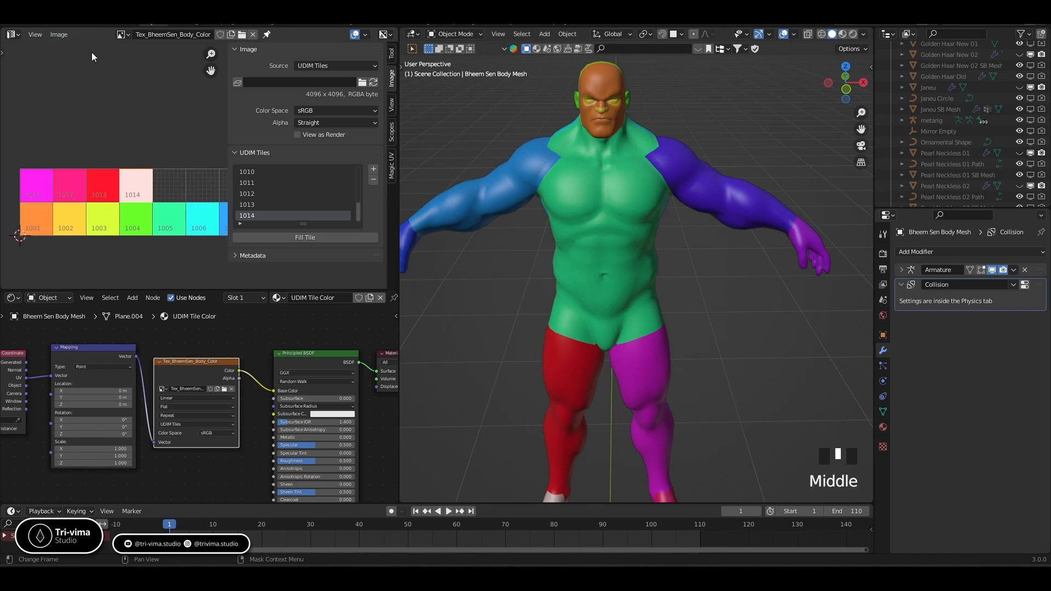
pyautogui.scroll(14, 248, 189)
pyautogui.click(248, 173)
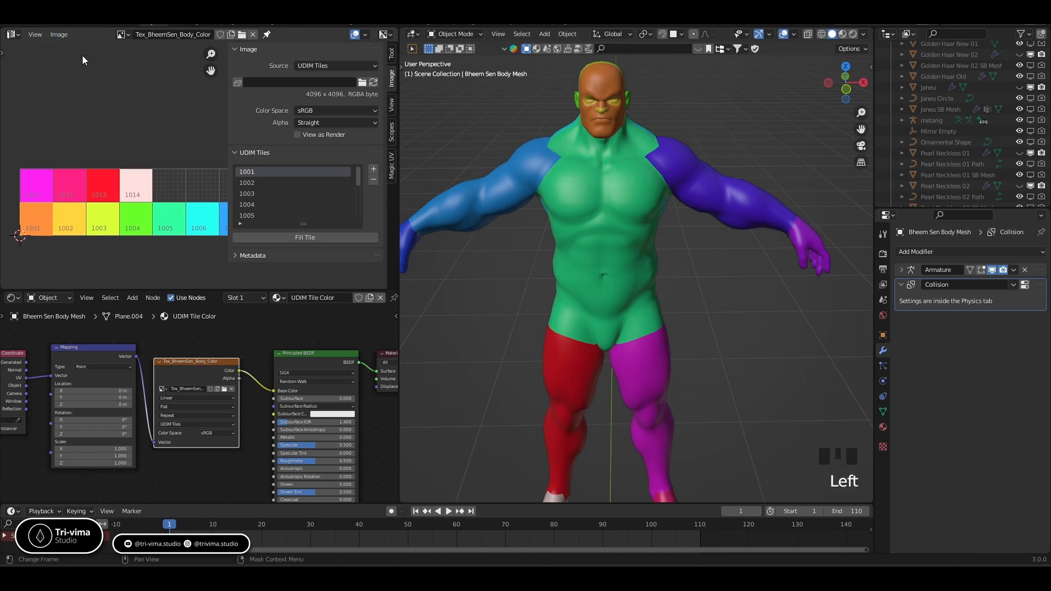
pyautogui.click(59, 34)
pyautogui.click(77, 121)
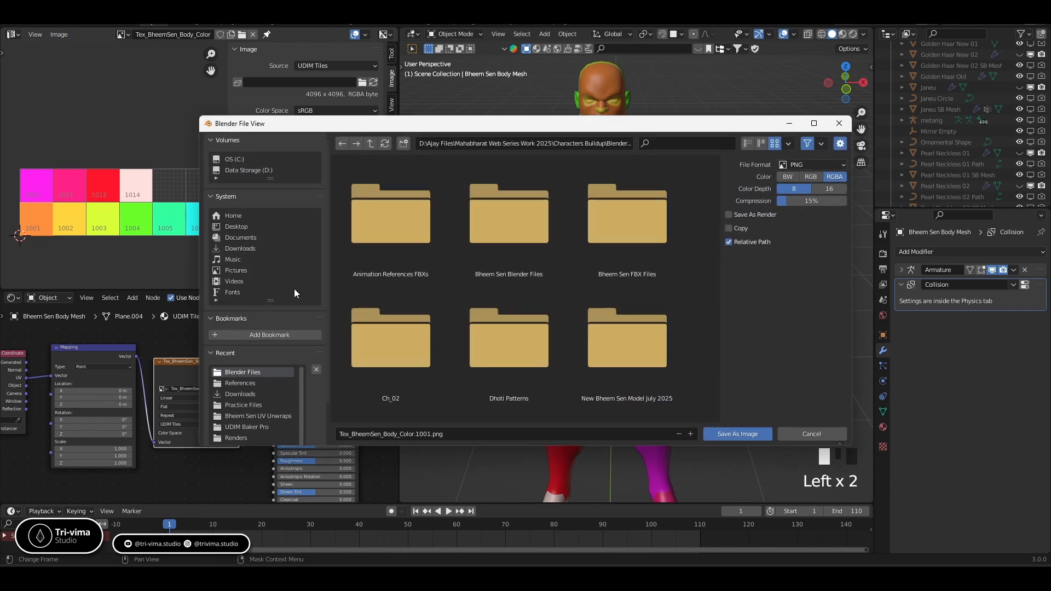
pyautogui.click(252, 417)
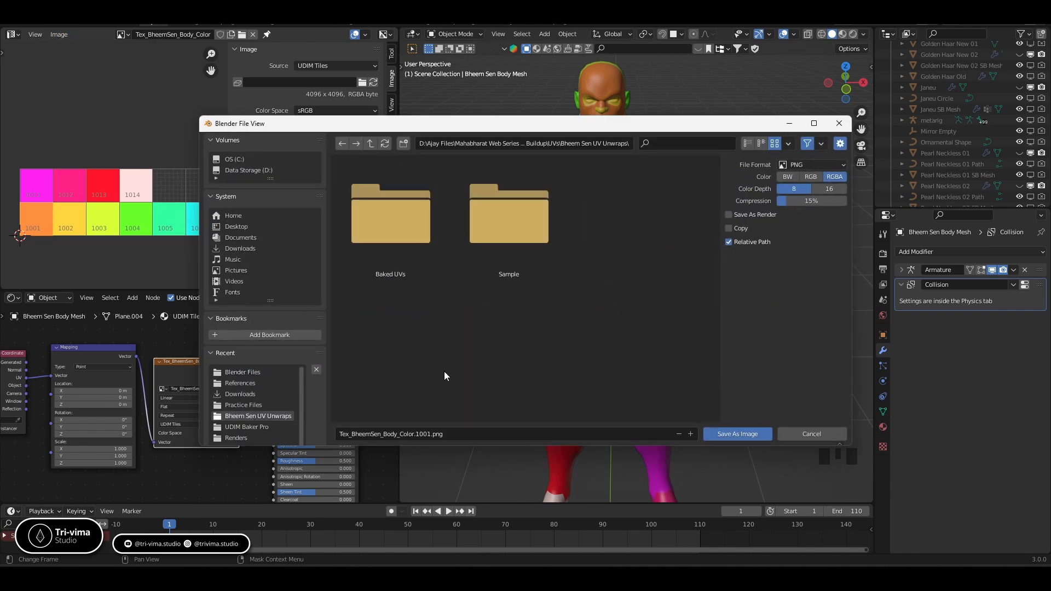
pyautogui.doubleClick(391, 228)
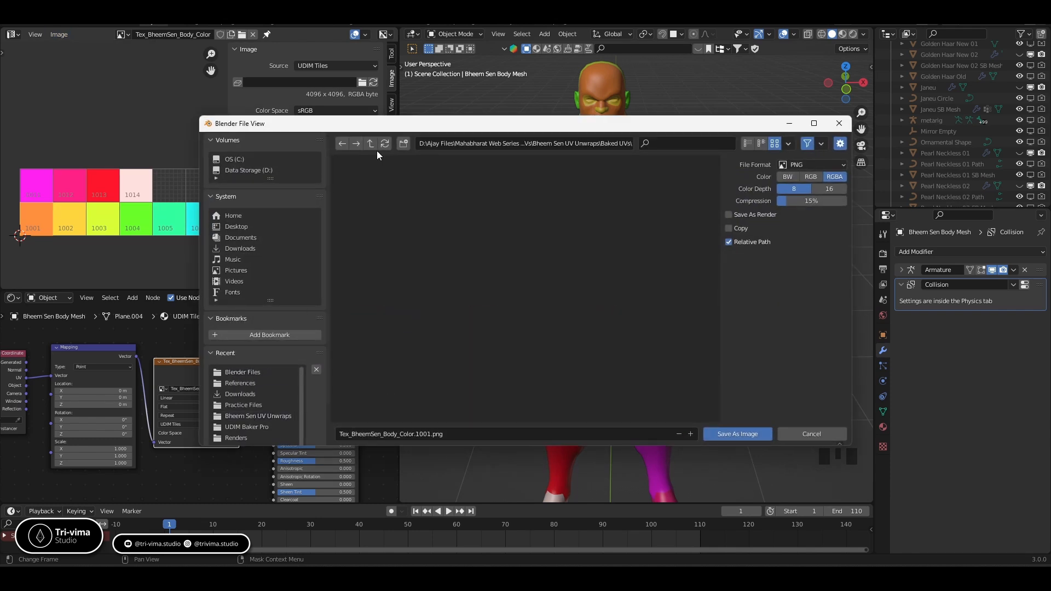
# Step: Create a subfolder named UDIM Tiles and save the tiled image there as Tex_BheemSen_Body_Color.1001.png in PNG format
pyautogui.click(403, 143)
pyautogui.write('U')
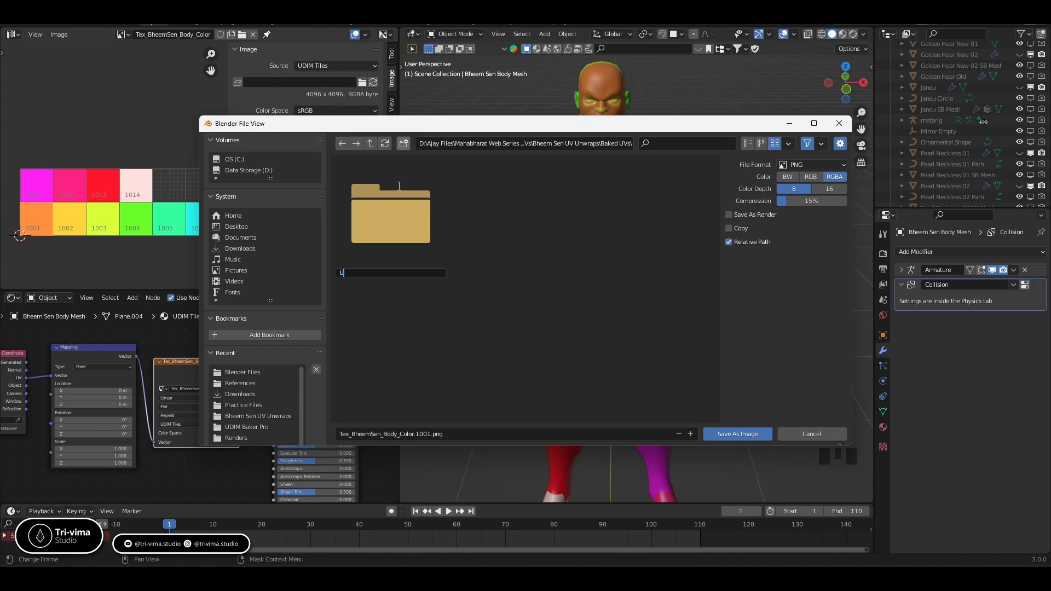
pyautogui.write('DIM Tiles')
pyautogui.press('Return')
pyautogui.doubleClick(393, 215)
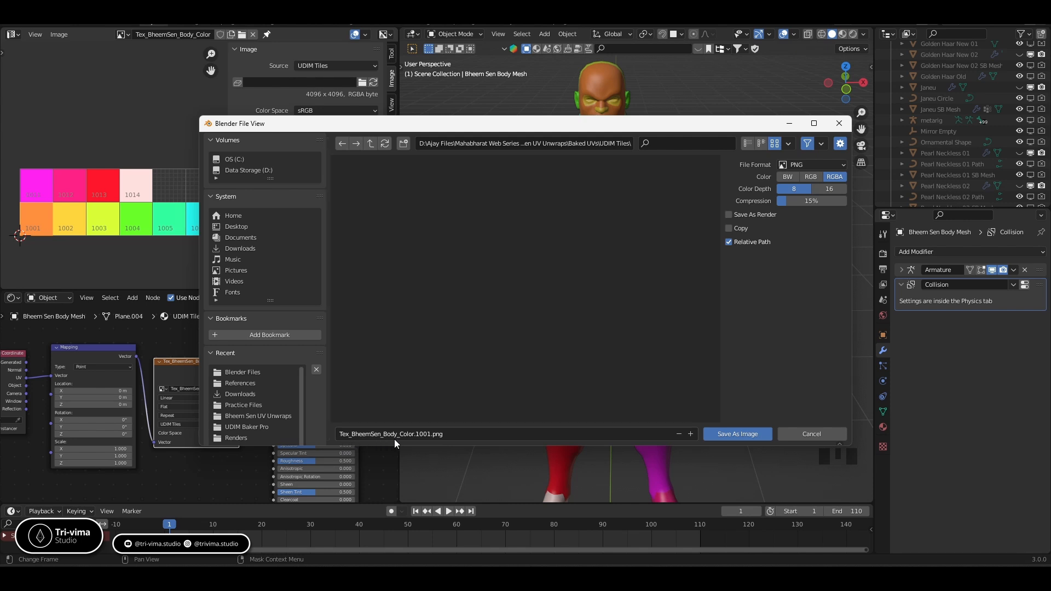
pyautogui.click(740, 435)
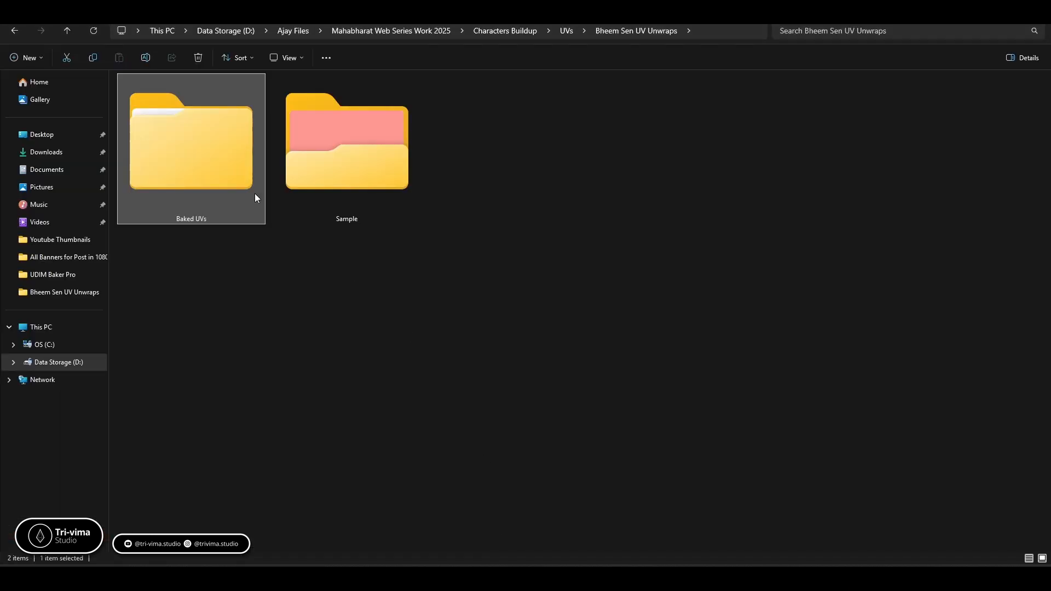
# Step: Check the exported tile images in the UDIM Tiles folder in File Explorer, and return to Blender
pyautogui.doubleClick(219, 161)
pyautogui.doubleClick(214, 156)
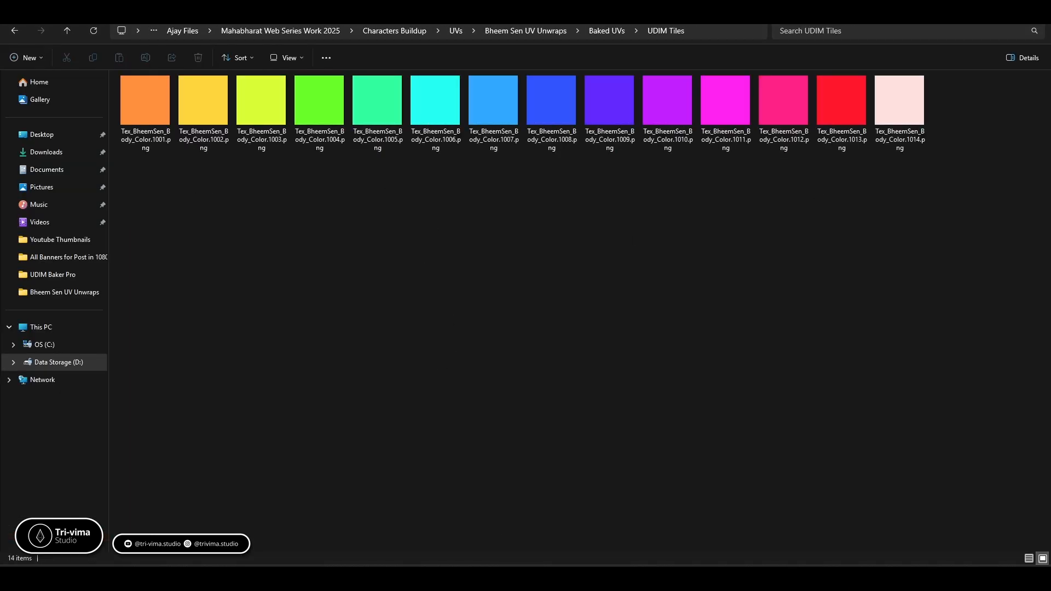
pyautogui.click(611, 579)
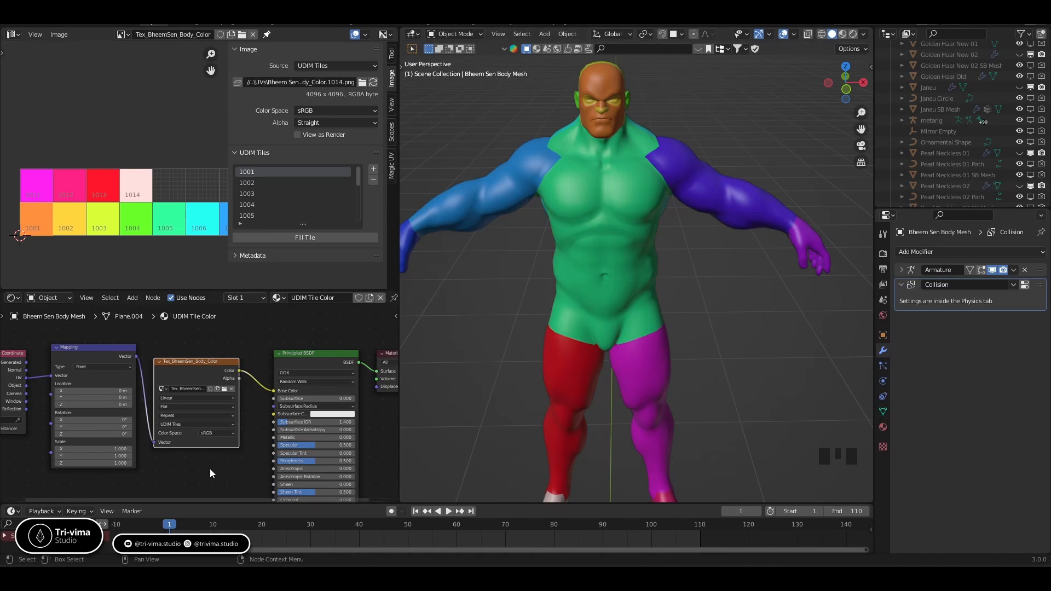
# Step: Duplicate the UDIM Tile Color material and name the copy Tex_BheemSen_Body_Color
pyautogui.moveTo(276, 457); pyautogui.dragTo(191, 457, button='middle')
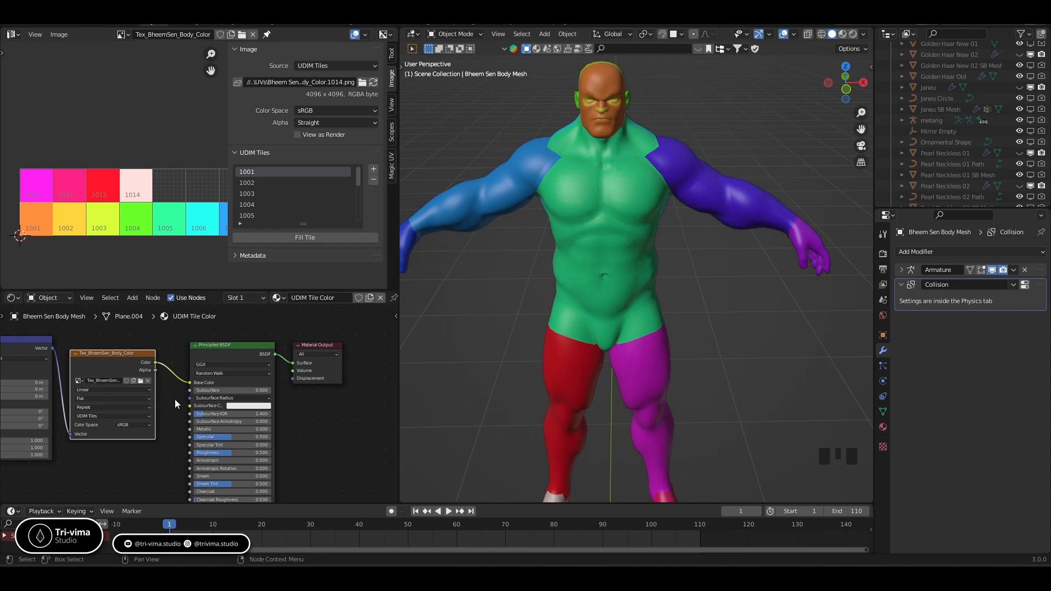
pyautogui.click(370, 300)
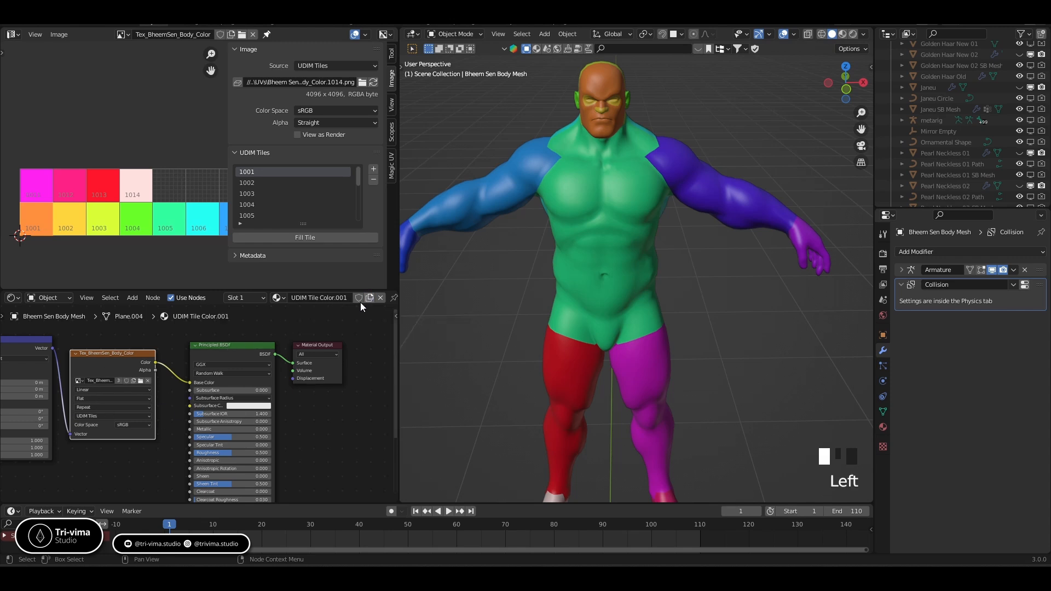
pyautogui.click(330, 299)
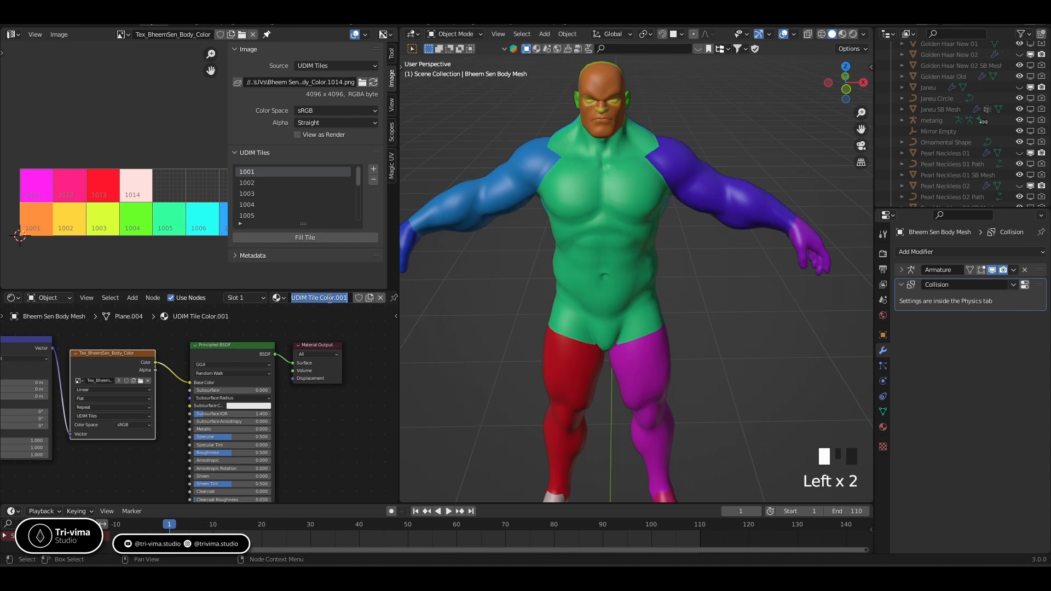
pyautogui.write('Te')
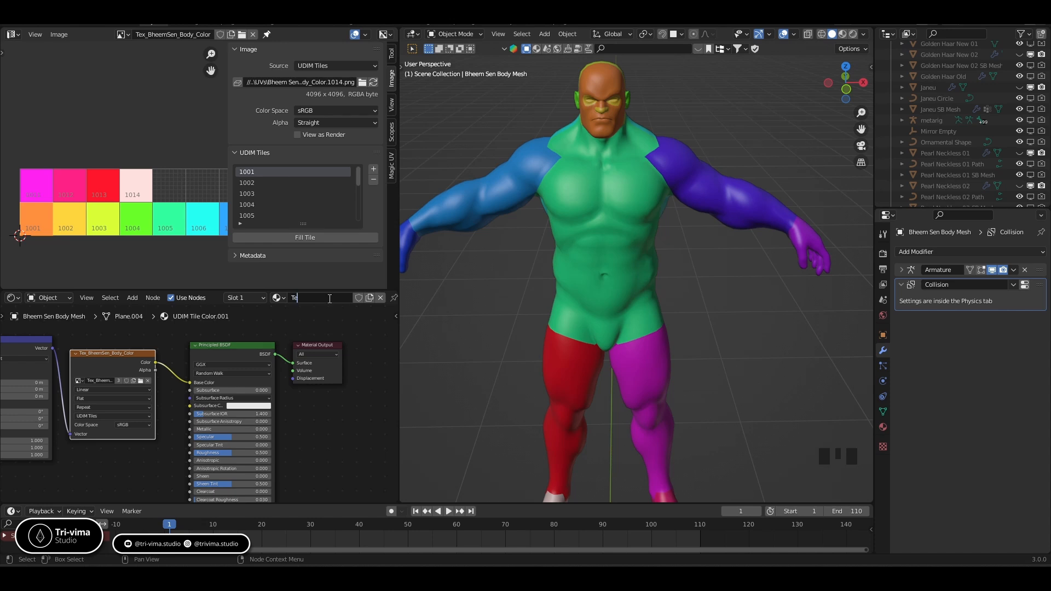
pyautogui.write('x_BheemSe')
pyautogui.write('e_Body')
pyautogui.write('_Colo')
pyautogui.write('r_')
pyautogui.press('Return')
# Step: Delete the image texture node from the Tex_BheemSen_Body_Color material
pyautogui.scroll(-7, 334, 428)
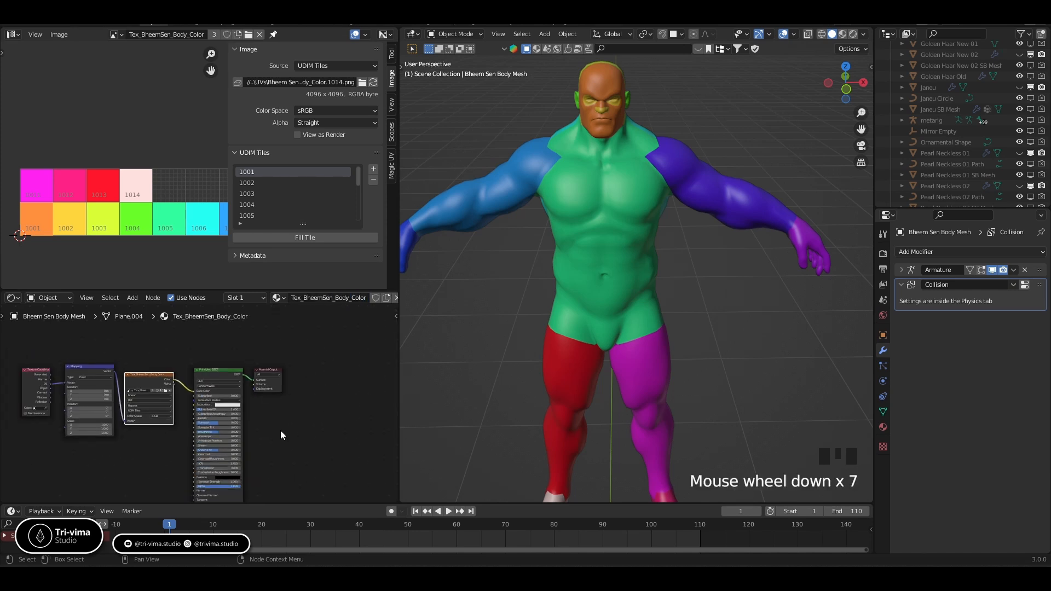
pyautogui.moveTo(280, 435); pyautogui.dragTo(275, 419, button='middle')
pyautogui.click(140, 365)
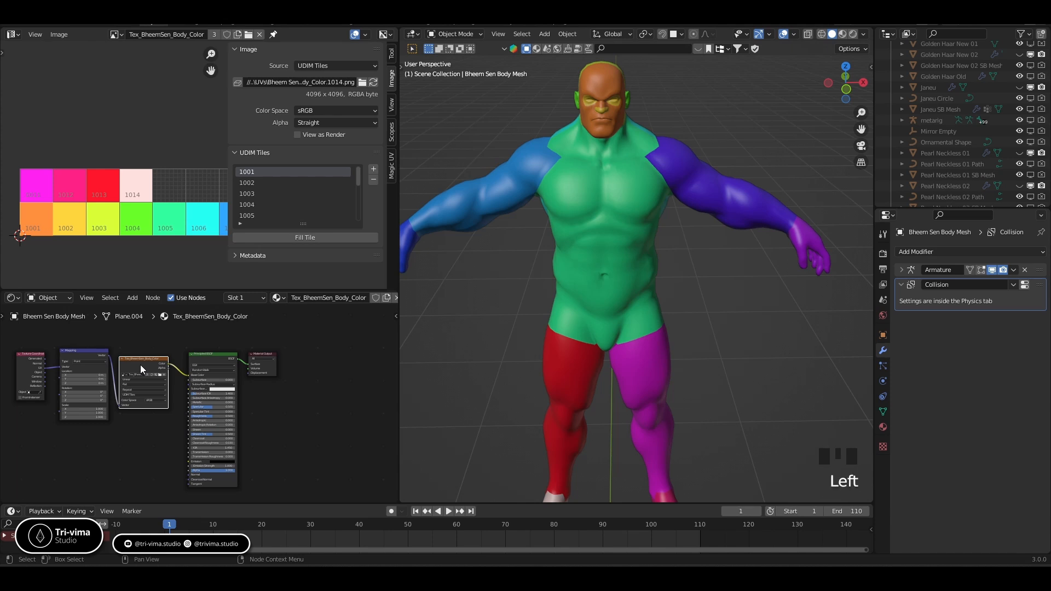
pyautogui.click(140, 364)
pyautogui.press('x')
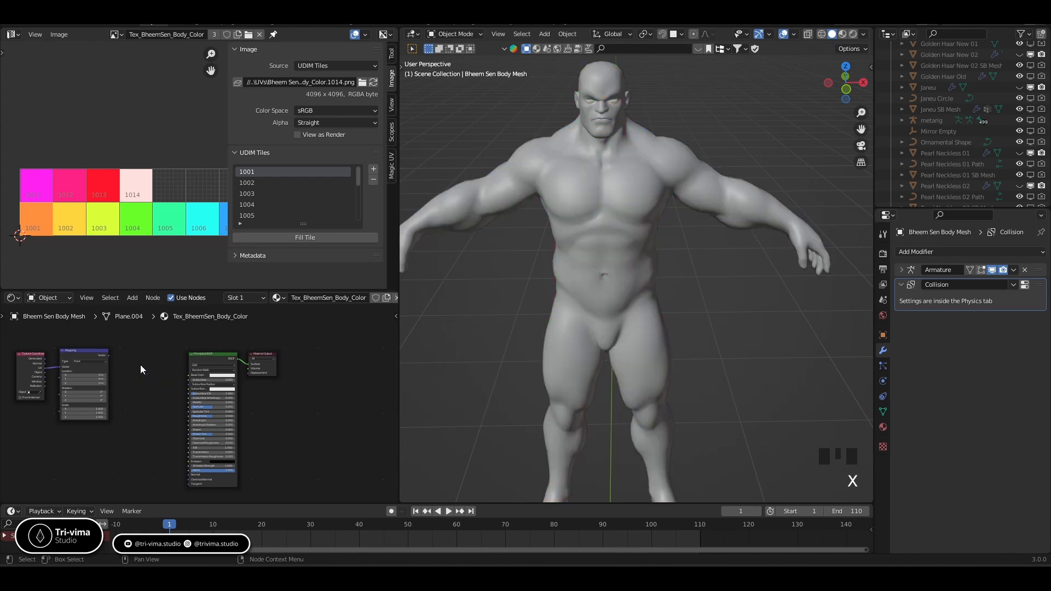
# Step: Move the Texture Coordinate and Mapping nodes farther from the Principled BSDF to make room for new nodes
pyautogui.moveTo(110, 355); pyautogui.dragTo(212, 347, button='middle')
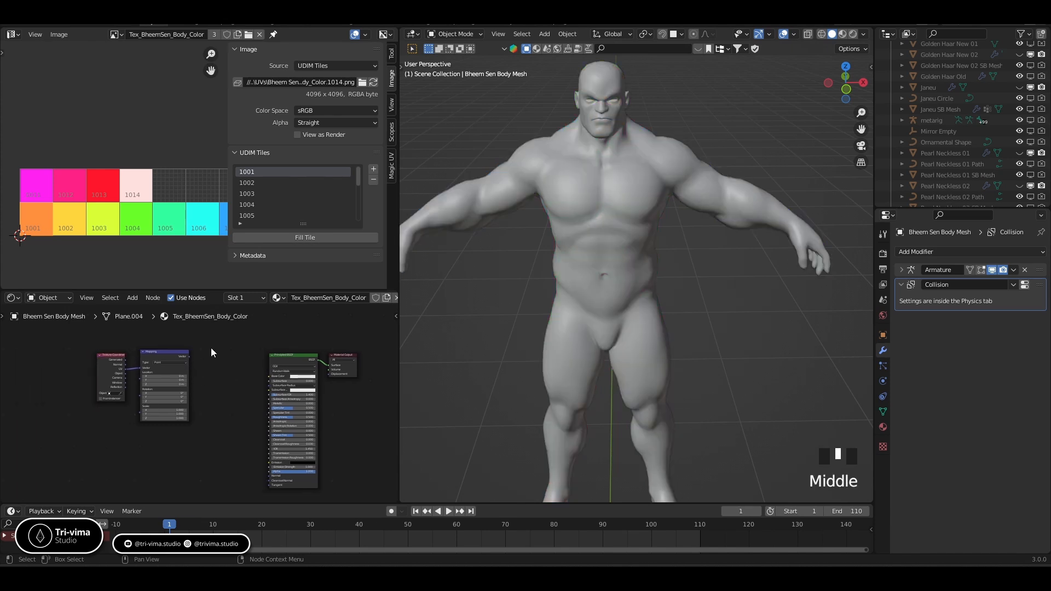
pyautogui.moveTo(212, 347); pyautogui.dragTo(105, 425)
pyautogui.press('g')
pyautogui.click(20, 443)
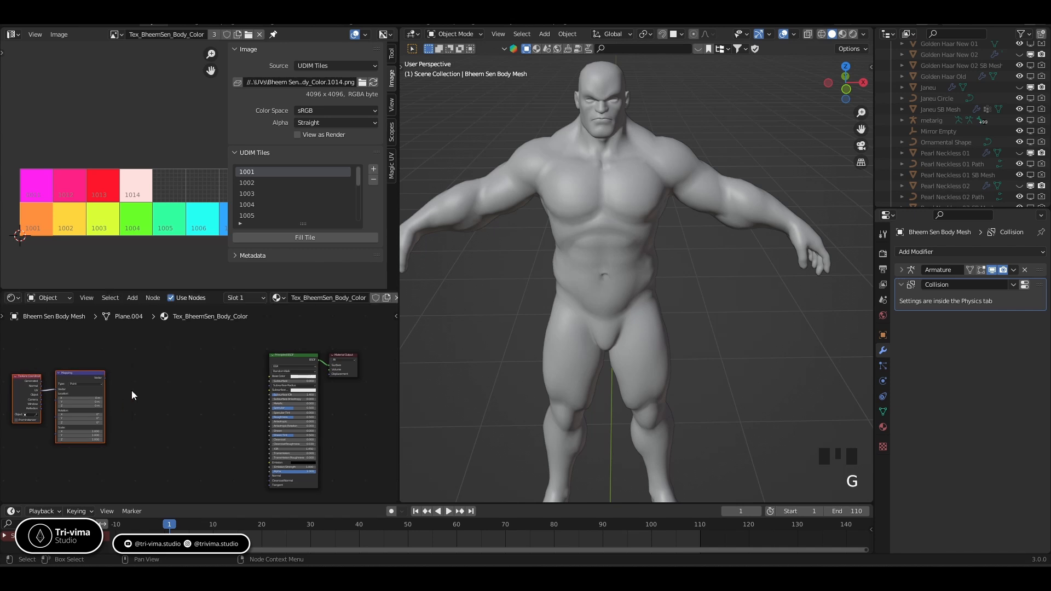
# Step: Add an Ambient Occlusion node between the Mapping node and the Principled BSDF
pyautogui.hotkey('shift', 'a')
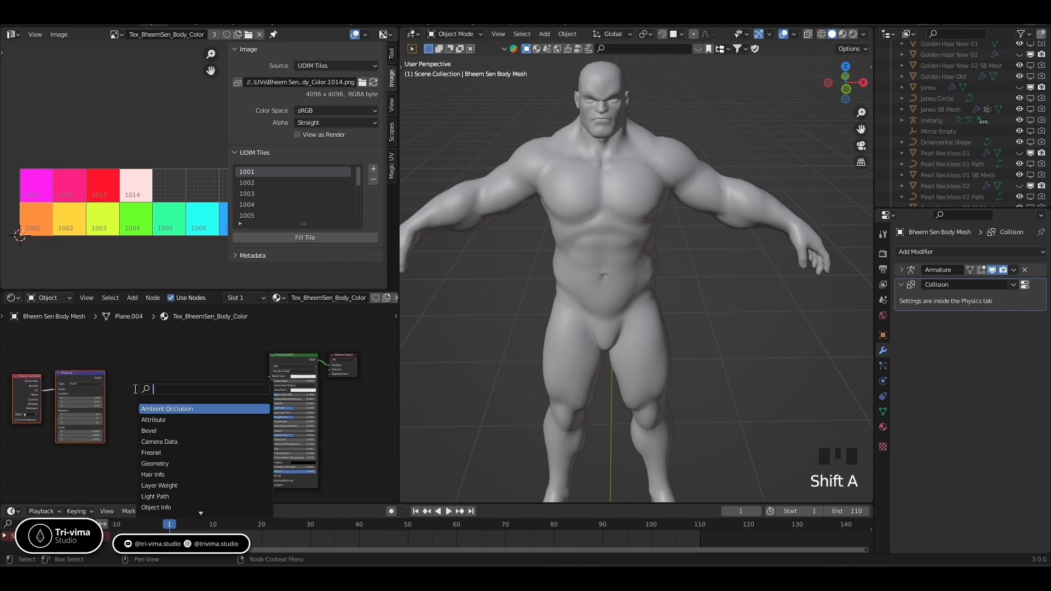
pyautogui.write('occ')
pyautogui.press('Return')
pyautogui.click(165, 394)
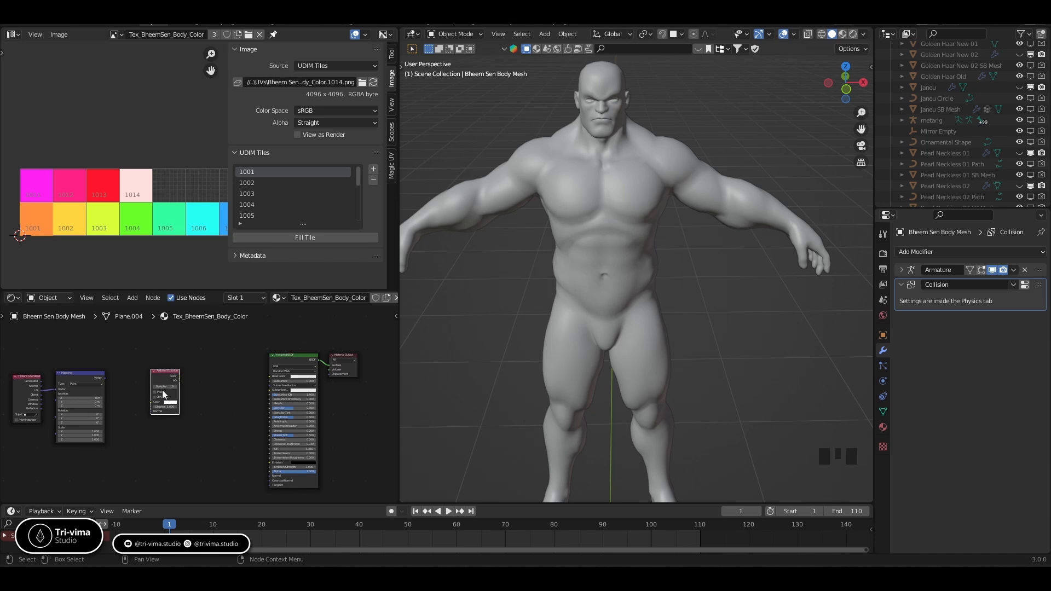
# Step: Connect the Texture Coordinate's Normal output to the Ambient Occlusion's Normal input, and arrange Ambient Occlusion above the Mapping node
pyautogui.scroll(3, 99, 388)
pyautogui.moveTo(78, 373); pyautogui.dragTo(179, 391, button='middle')
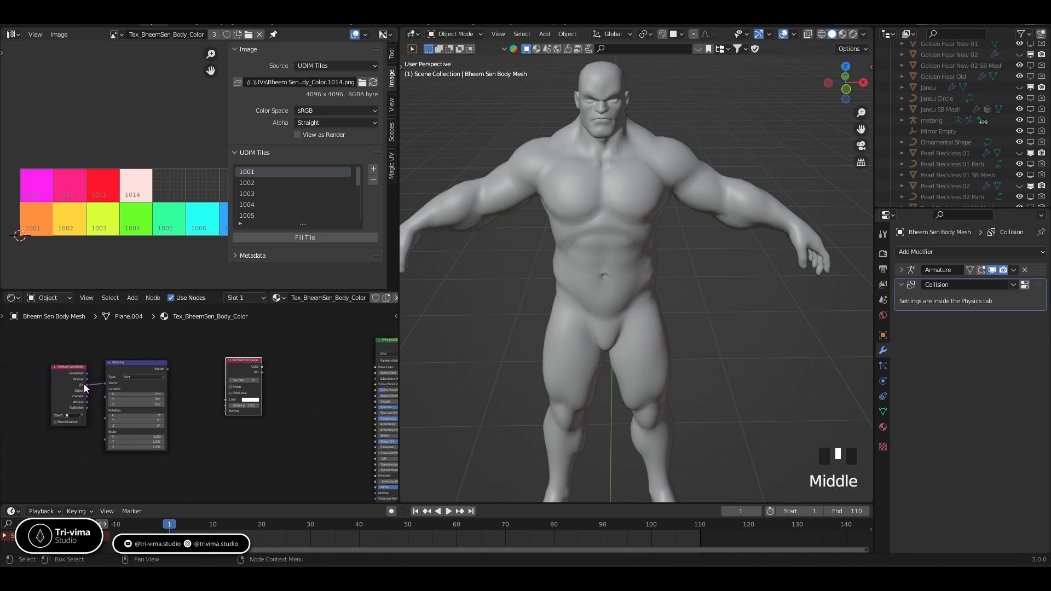
pyautogui.moveTo(87, 380); pyautogui.dragTo(226, 412)
pyautogui.moveTo(243, 359); pyautogui.dragTo(186, 292)
pyautogui.moveTo(119, 381); pyautogui.dragTo(122, 429)
# Step: Add a ColorRamp node between the Ambient Occlusion node and the Principled BSDF
pyautogui.moveTo(198, 404); pyautogui.dragTo(141, 410, button='middle')
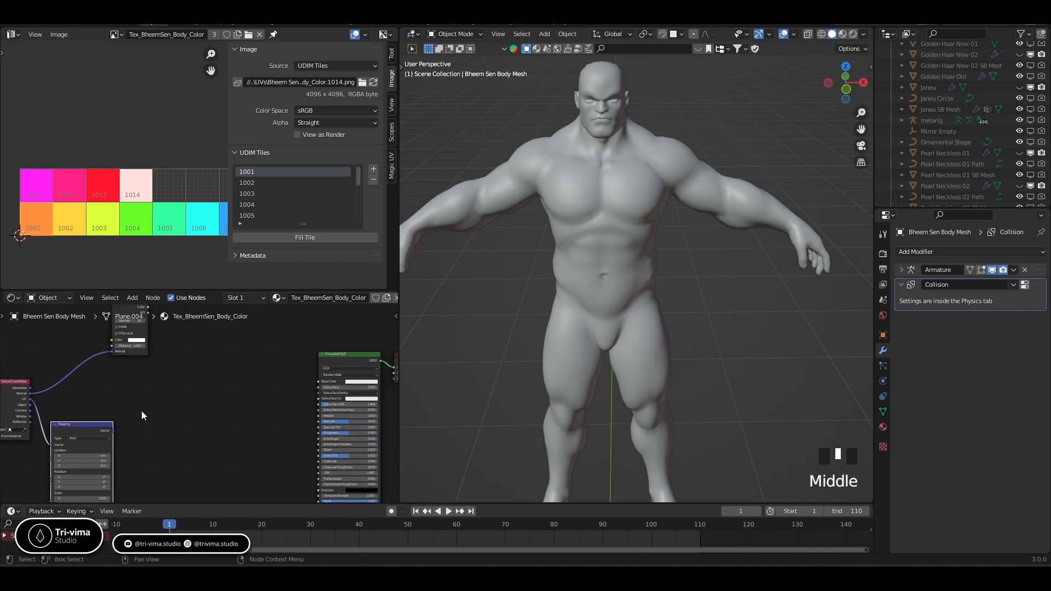
pyautogui.hotkey('shift', 'a')
pyautogui.write('co')
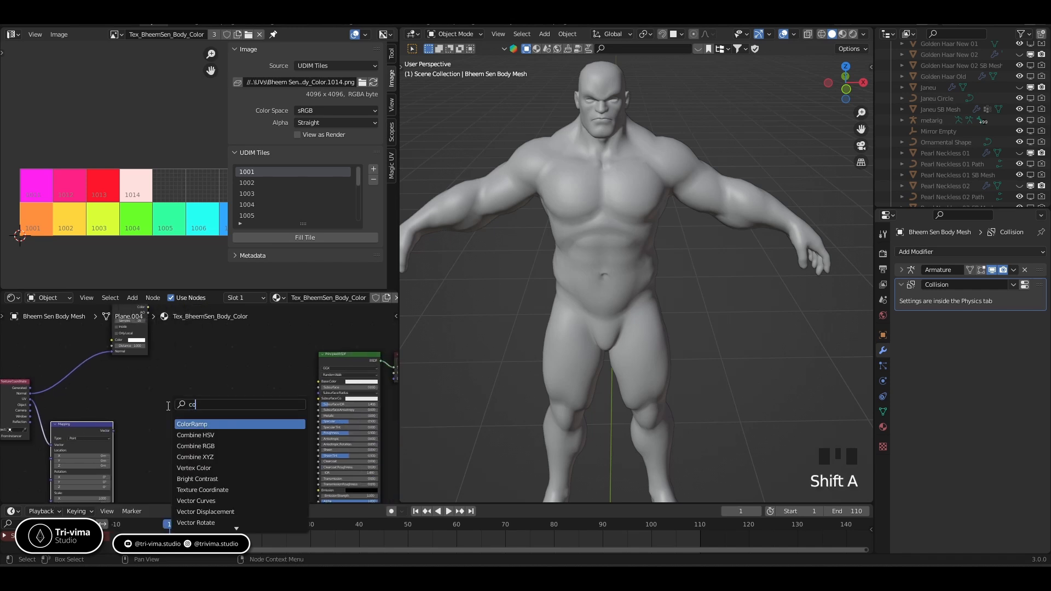
pyautogui.write('lo')
pyautogui.click(178, 423)
pyautogui.click(191, 376)
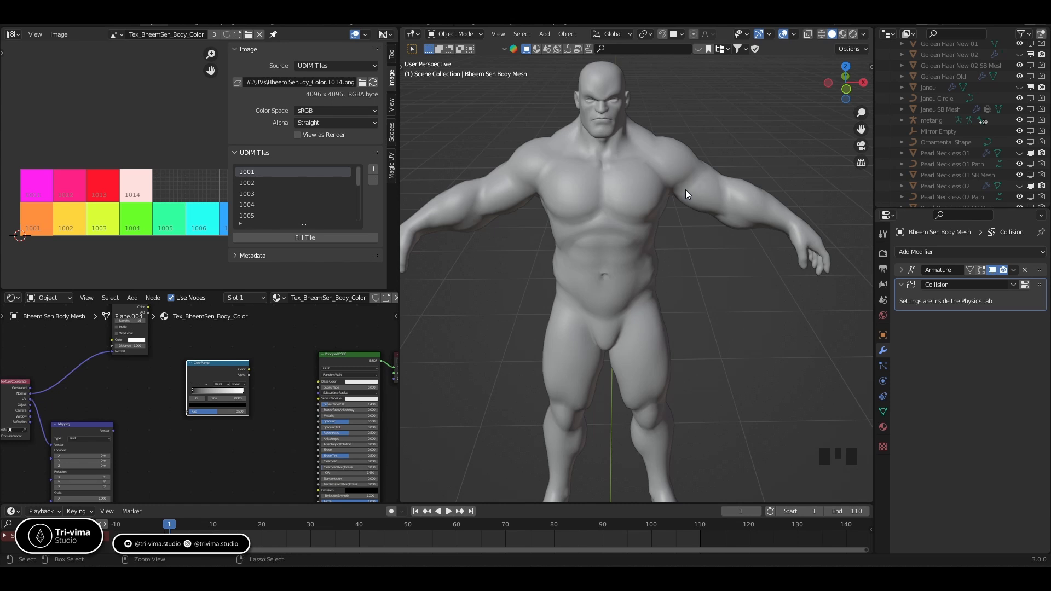
# Step: Save the Blender file and switch the 3D viewport to Rendered shading
pyautogui.hotkey('ctrl', 's')
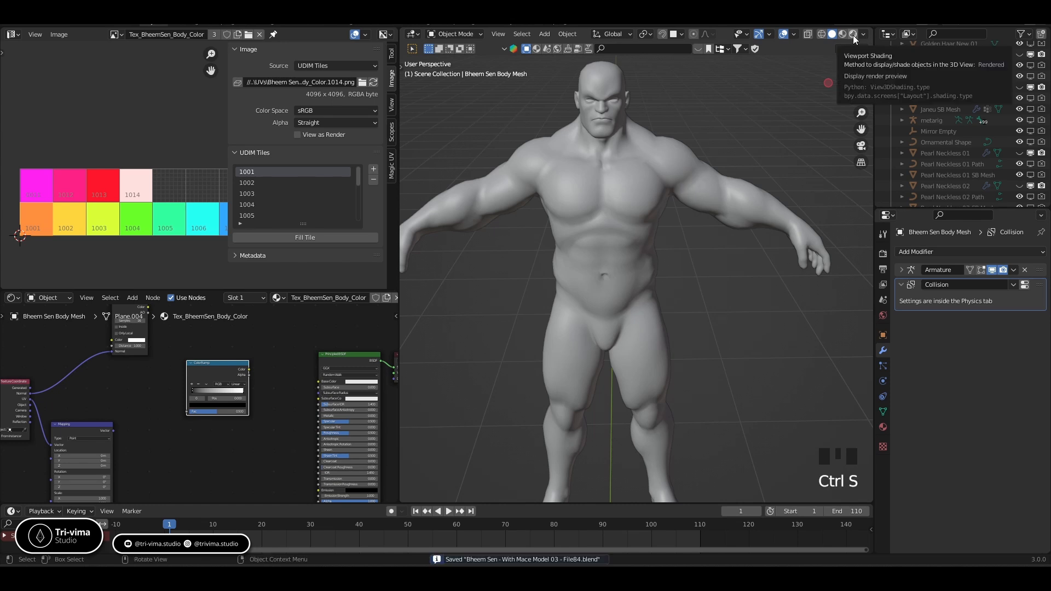
pyautogui.scroll(-6, 909, 109)
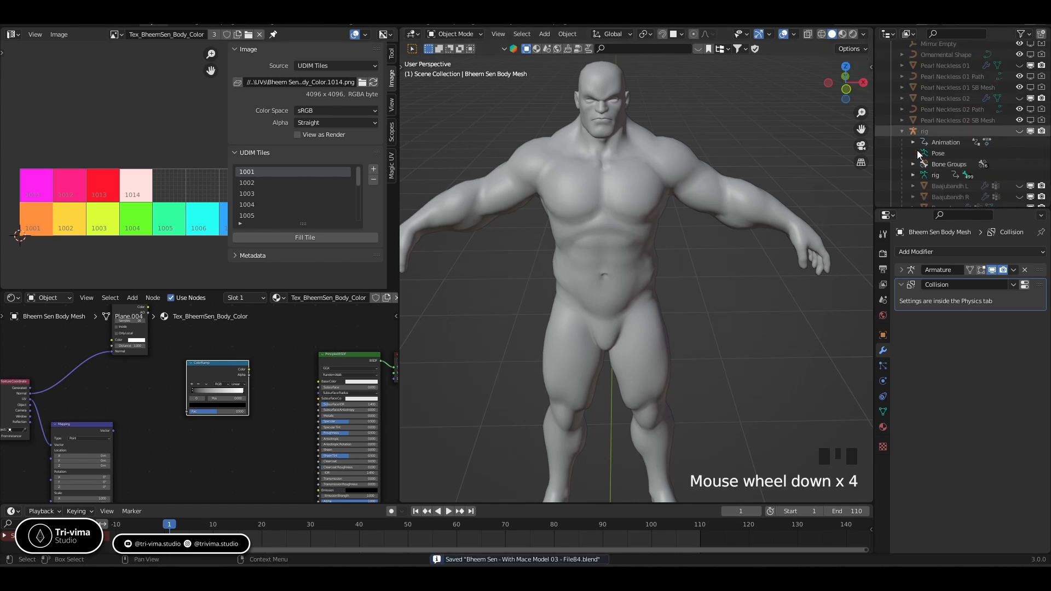
pyautogui.click(842, 34)
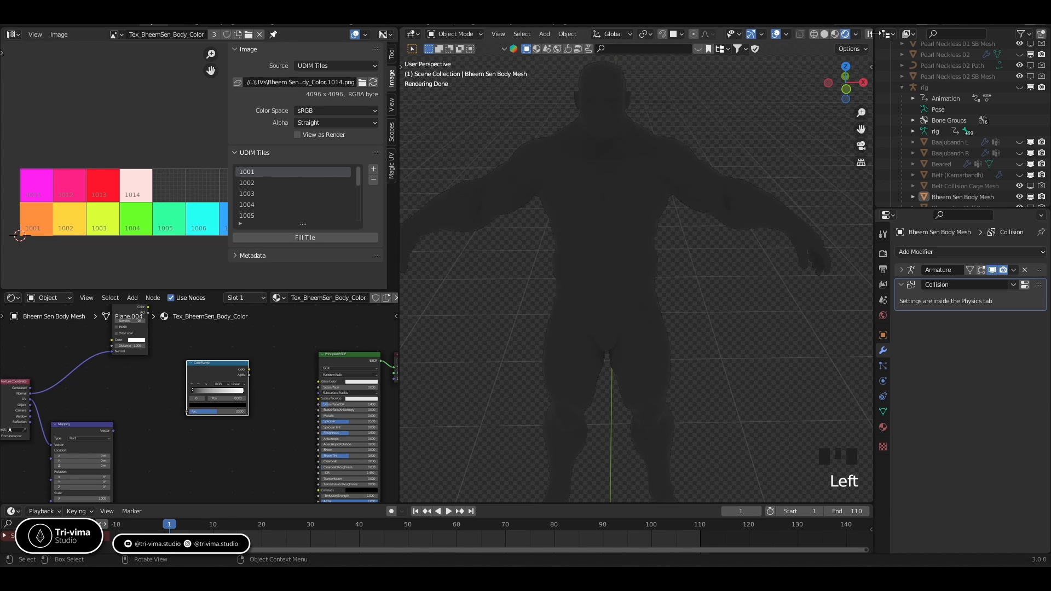
# Step: Turn off Scene World in the viewport's rendered lighting and light the body with the plain, evenly white studio HDRI
pyautogui.click(857, 35)
pyautogui.click(793, 99)
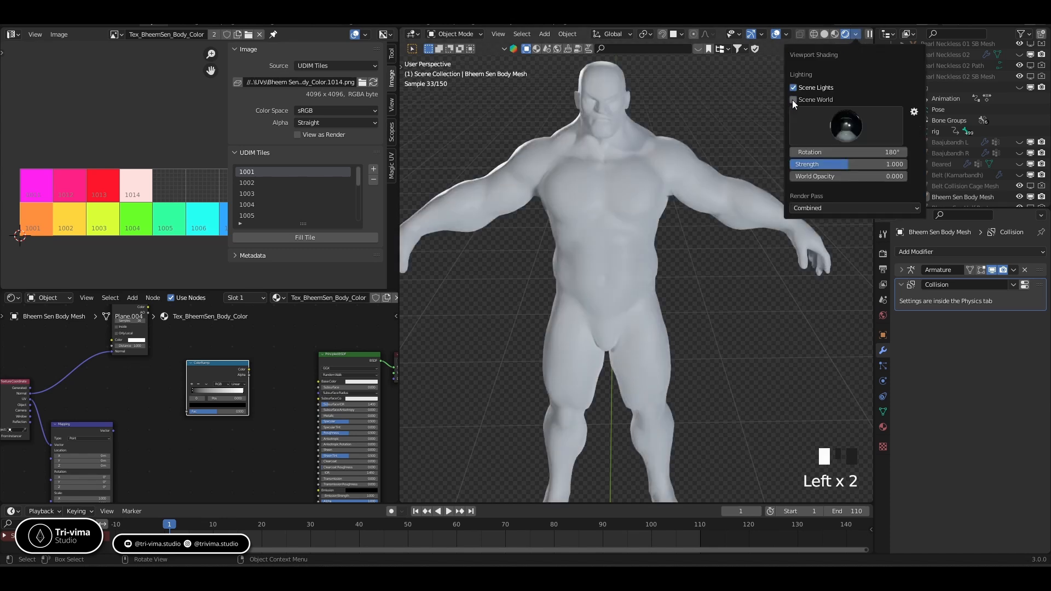
pyautogui.click(840, 126)
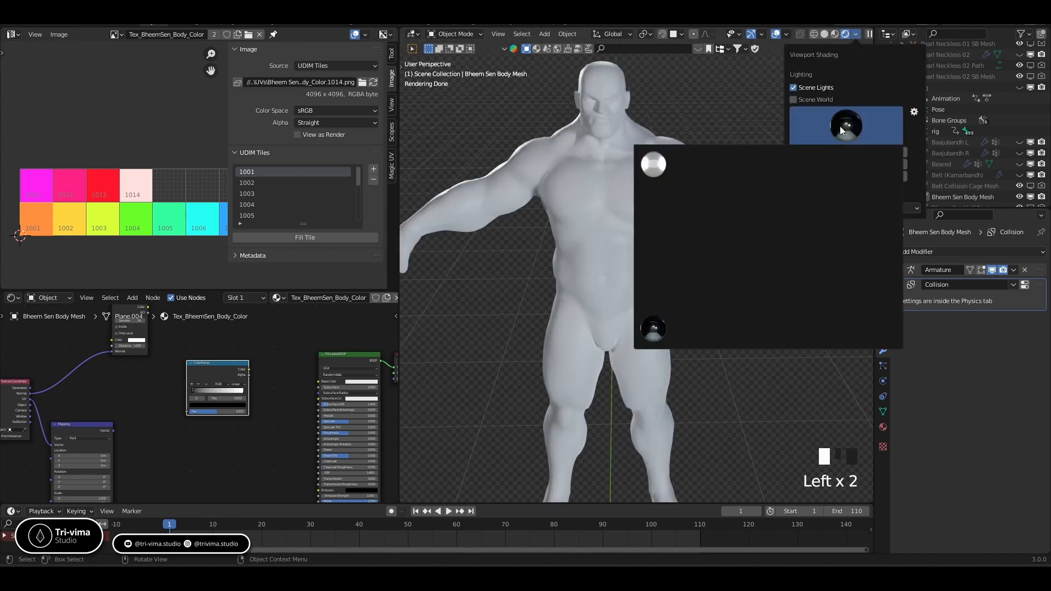
pyautogui.click(657, 167)
pyautogui.moveTo(710, 288); pyautogui.dragTo(909, 318, button='middle')
# Step: Try the white studio HDRI with the black band as viewport lighting, and go back to the plain white one
pyautogui.click(856, 34)
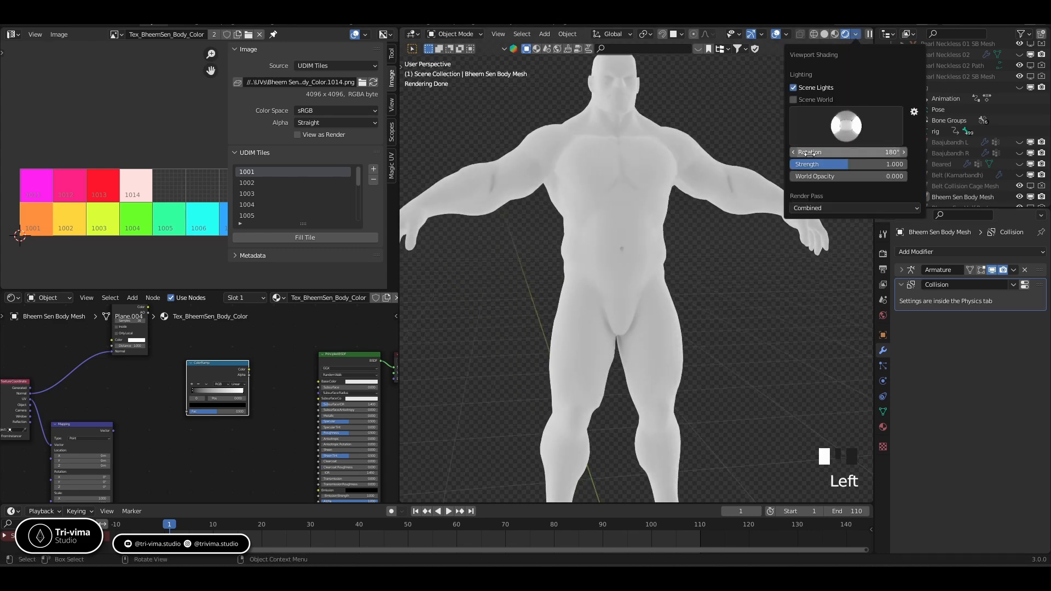
pyautogui.click(842, 126)
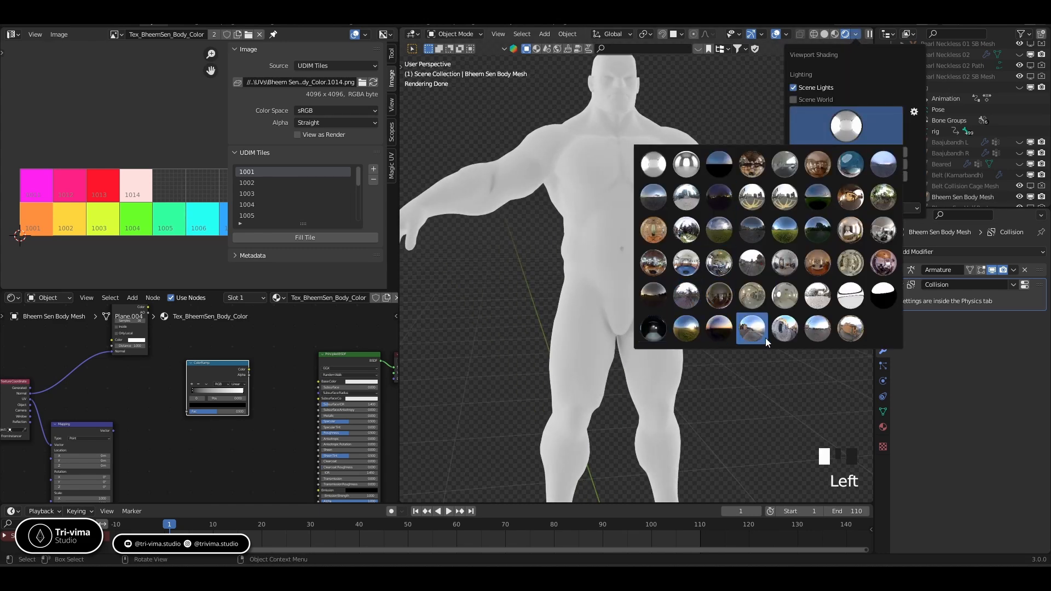
pyautogui.click(852, 303)
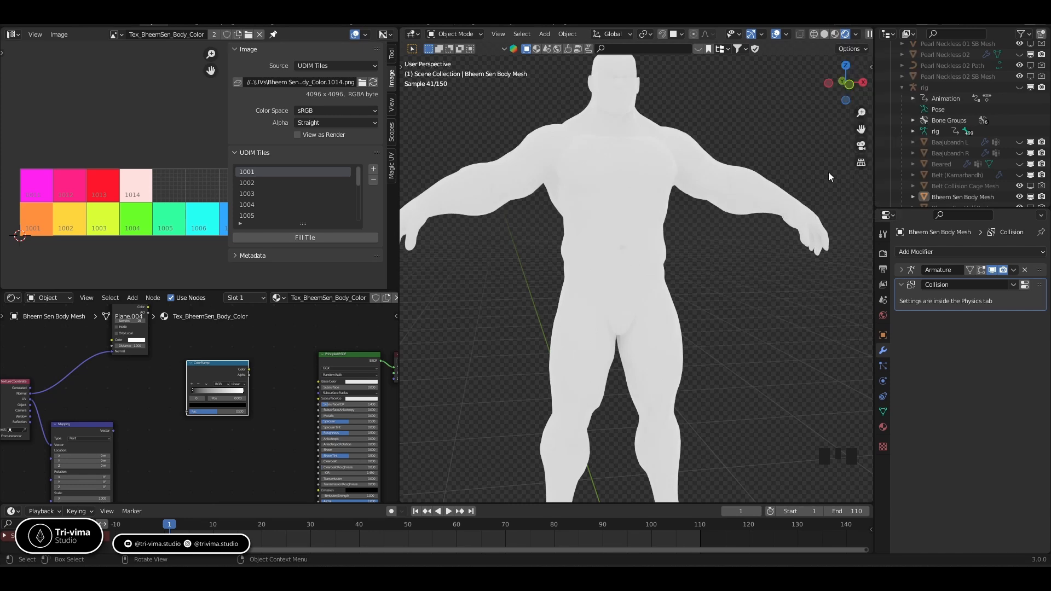
pyautogui.click(856, 34)
pyautogui.click(845, 135)
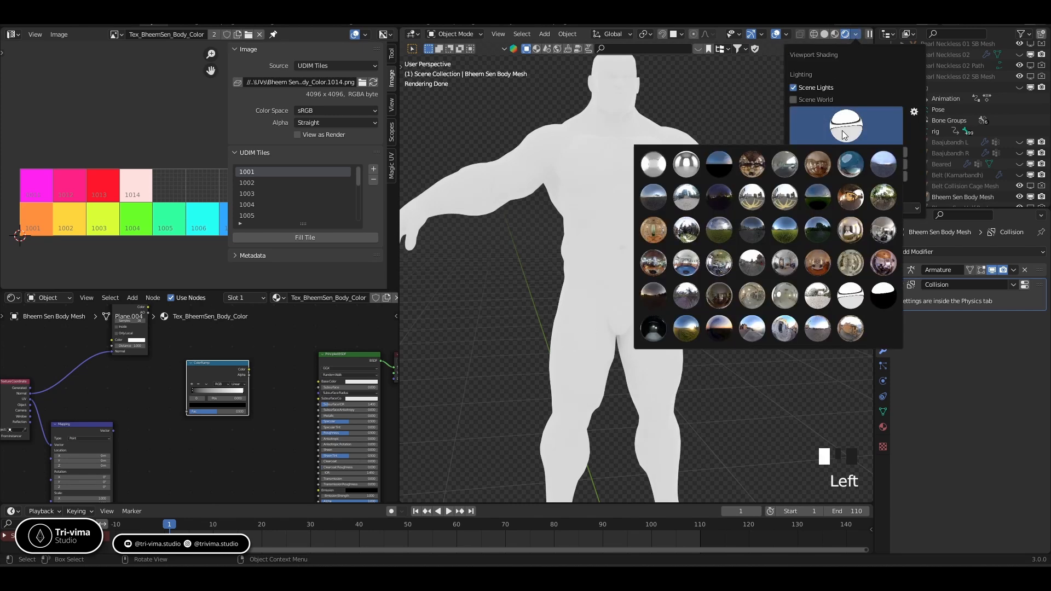
pyautogui.click(655, 170)
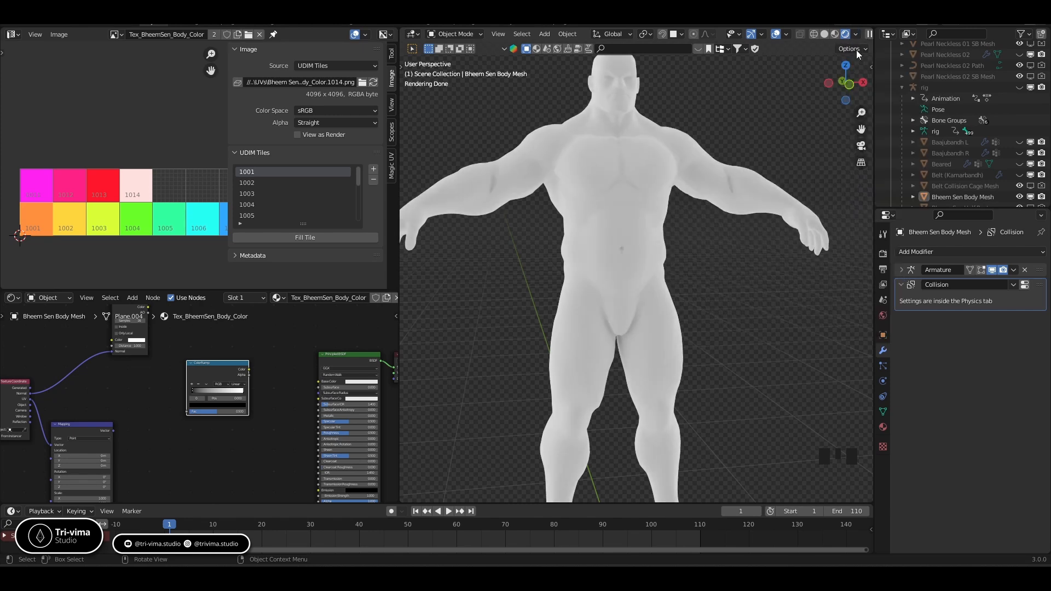
# Step: Try the shinier second studio HDRI on the body, and restore the plain white HDRI
pyautogui.click(856, 34)
pyautogui.click(844, 127)
pyautogui.click(687, 166)
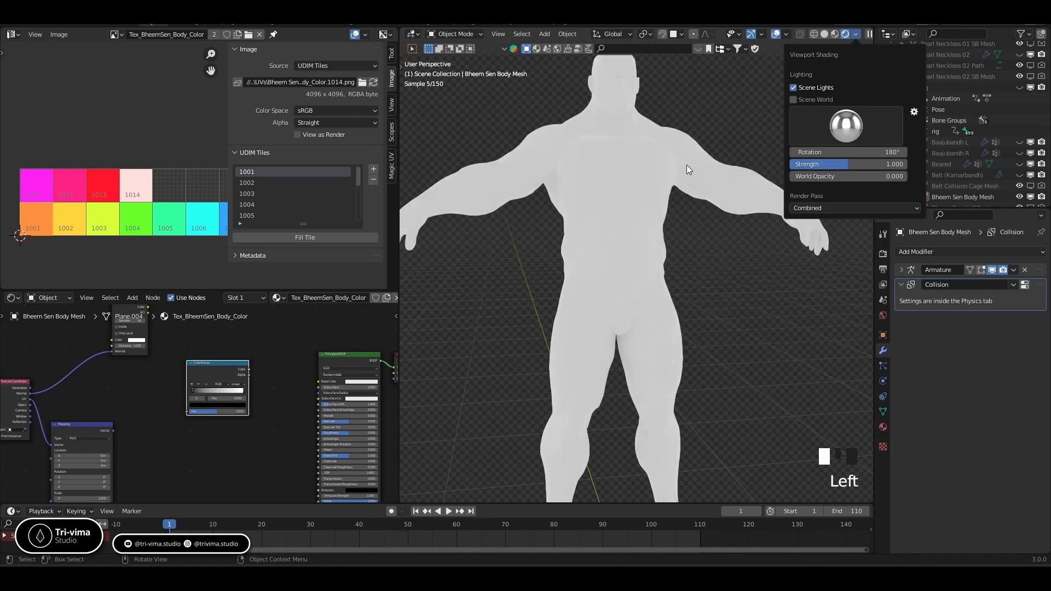
pyautogui.moveTo(723, 230)
pyautogui.mouseDown(button='middle')
pyautogui.moveTo(744, 256)
pyautogui.moveTo(707, 262)
pyautogui.mouseUp(button='middle')
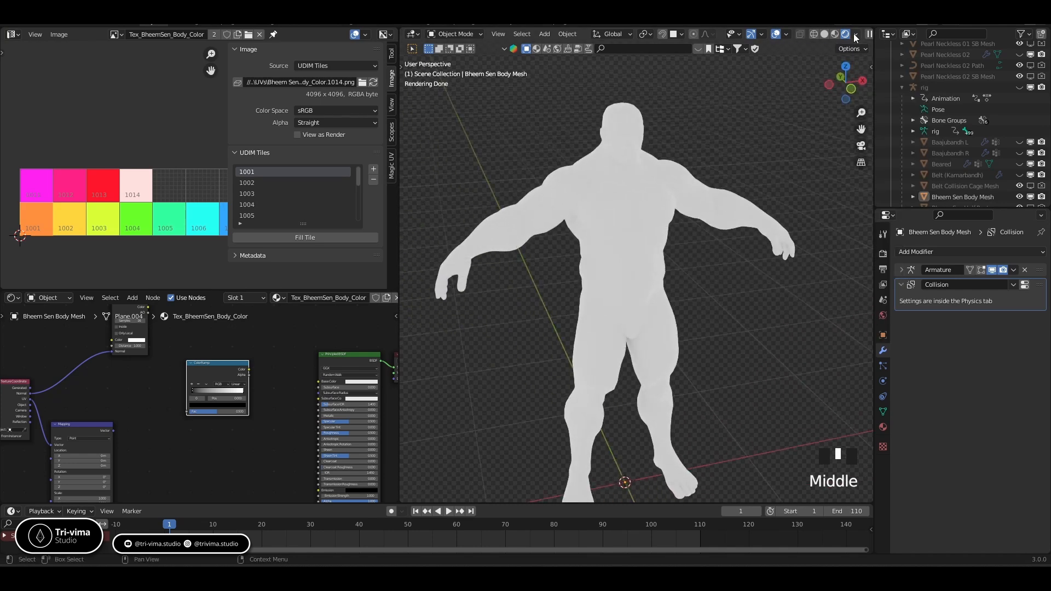
pyautogui.click(857, 35)
pyautogui.click(840, 131)
pyautogui.click(651, 169)
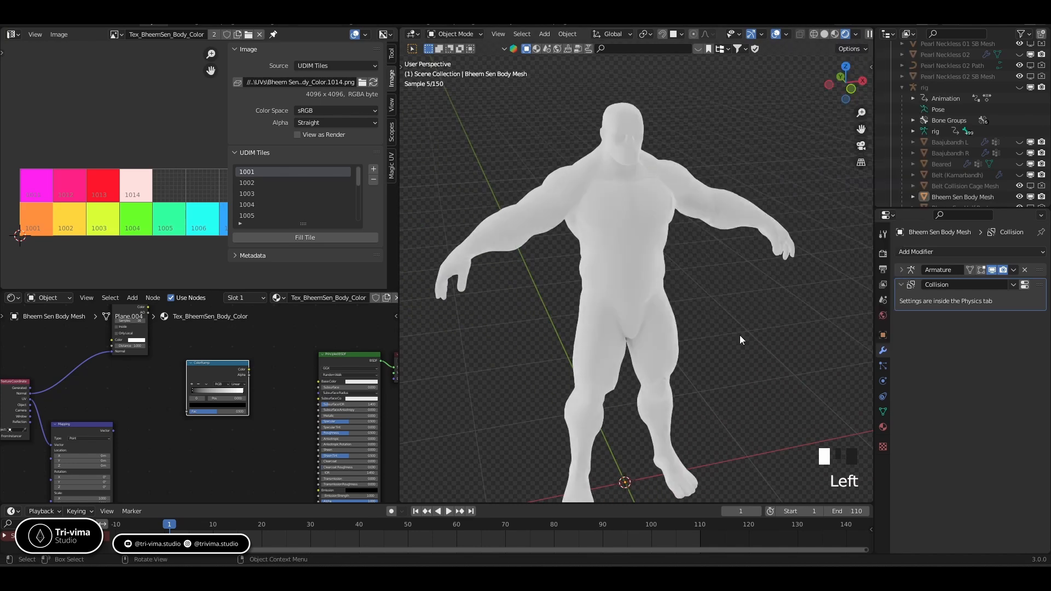
# Step: Add a Subdivision Surface modifier to the body mesh and set its viewport level to 2
pyautogui.click(944, 251)
pyautogui.click(841, 451)
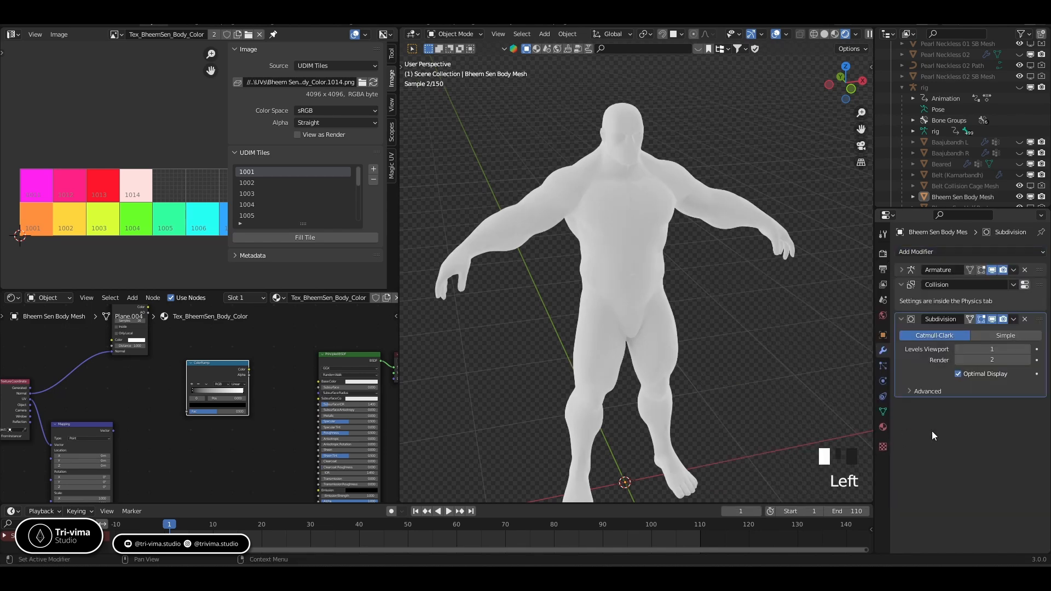
pyautogui.click(1028, 350)
pyautogui.scroll(3, 657, 151)
pyautogui.keyDown('shift'); pyautogui.moveTo(650, 155); pyautogui.dragTo(630, 314, button='middle'); pyautogui.keyUp('shift')
pyautogui.scroll(3, 596, 252)
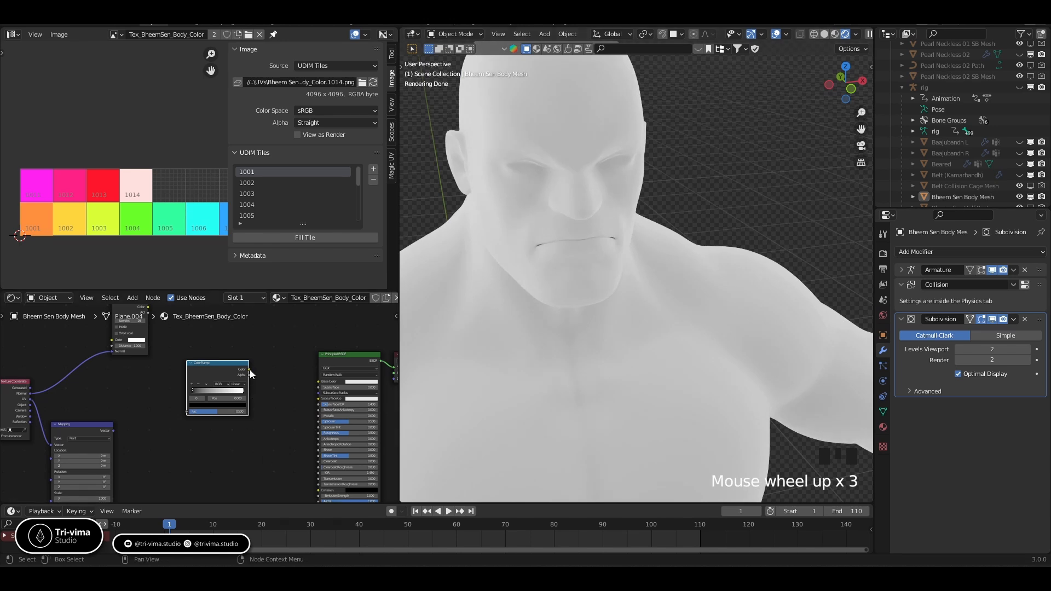
# Step: Connect the ColorRamp's Color to the Principled BSDF's Base Color, and the Ambient Occlusion's Color to the ColorRamp's Fac
pyautogui.moveTo(249, 370); pyautogui.dragTo(319, 381)
pyautogui.moveTo(319, 381); pyautogui.dragTo(363, 402, button='middle')
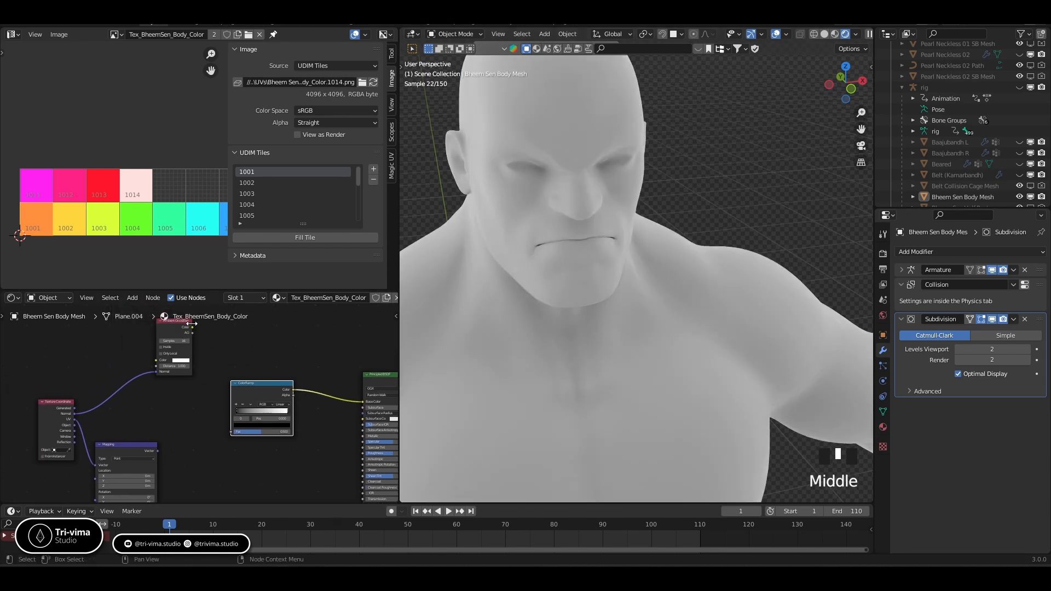
pyautogui.moveTo(192, 327); pyautogui.dragTo(232, 432)
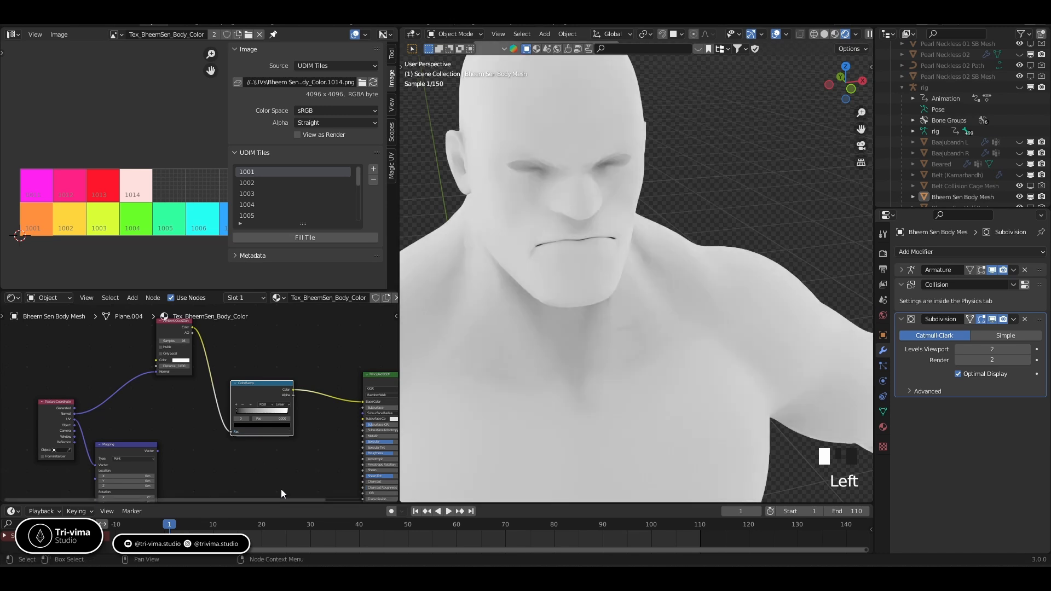
pyautogui.scroll(4, 169, 358)
pyautogui.moveTo(167, 357); pyautogui.dragTo(153, 409, button='middle')
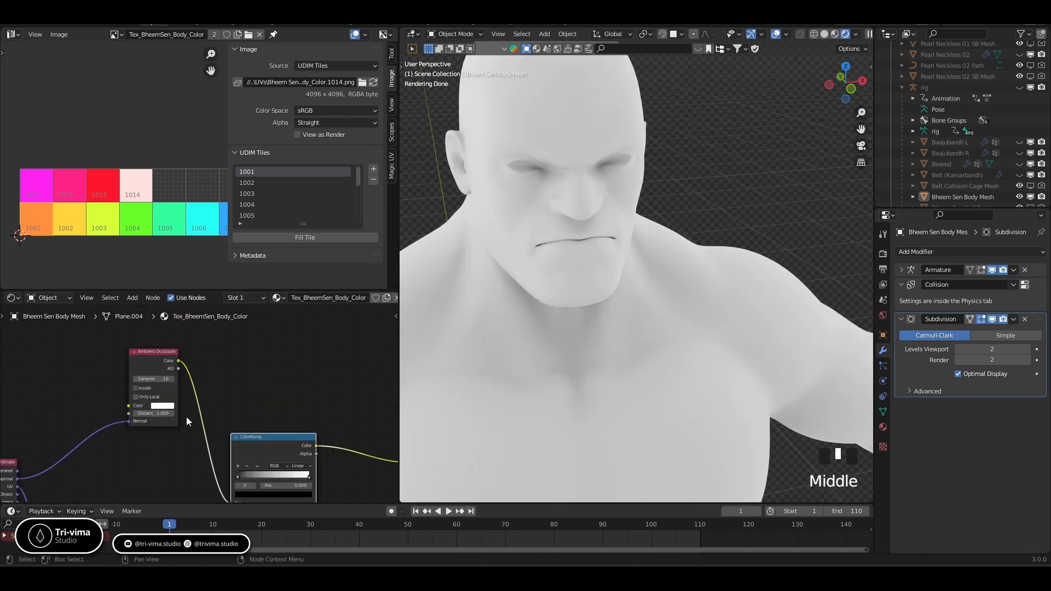
# Step: Place the ColorRamp beside the Ambient Occlusion node and move its black stop to 0.618, keeping the Ambient Occlusion's Color output as its input
pyautogui.moveTo(242, 477); pyautogui.dragTo(257, 400)
pyautogui.click(221, 397)
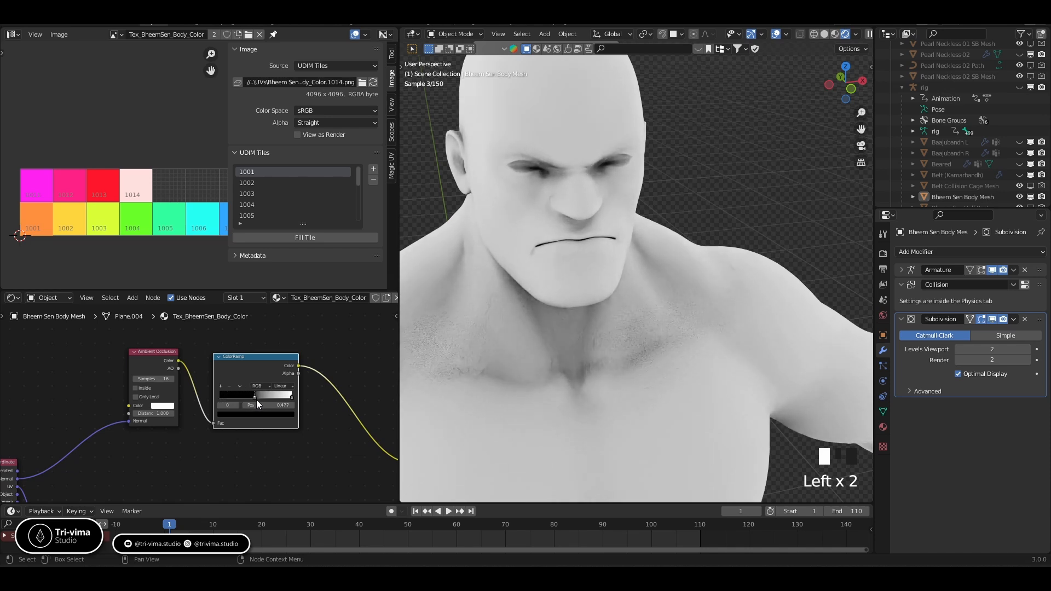
pyautogui.scroll(-3, 569, 247)
pyautogui.keyDown('shift'); pyautogui.moveTo(572, 260); pyautogui.dragTo(558, 330, button='middle'); pyautogui.keyUp('shift')
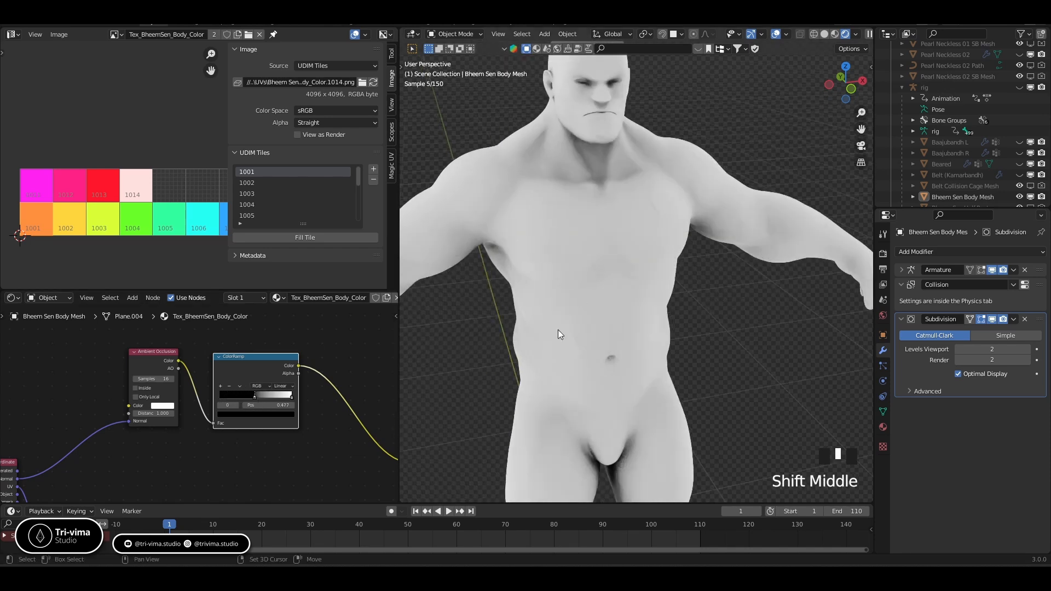
pyautogui.moveTo(252, 398); pyautogui.dragTo(265, 398)
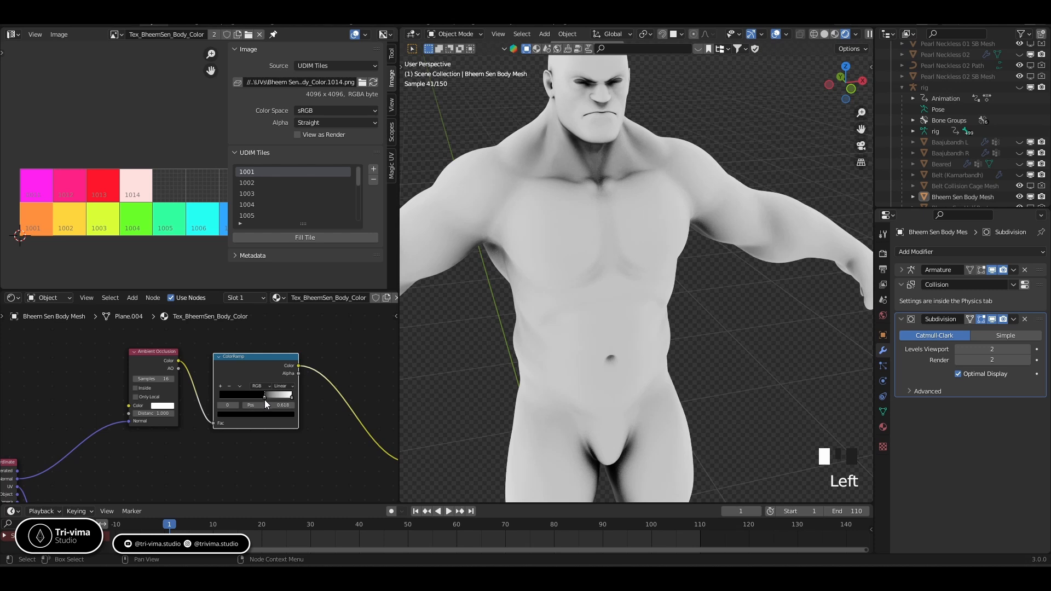
pyautogui.moveTo(178, 369); pyautogui.dragTo(214, 423)
pyautogui.click(177, 358)
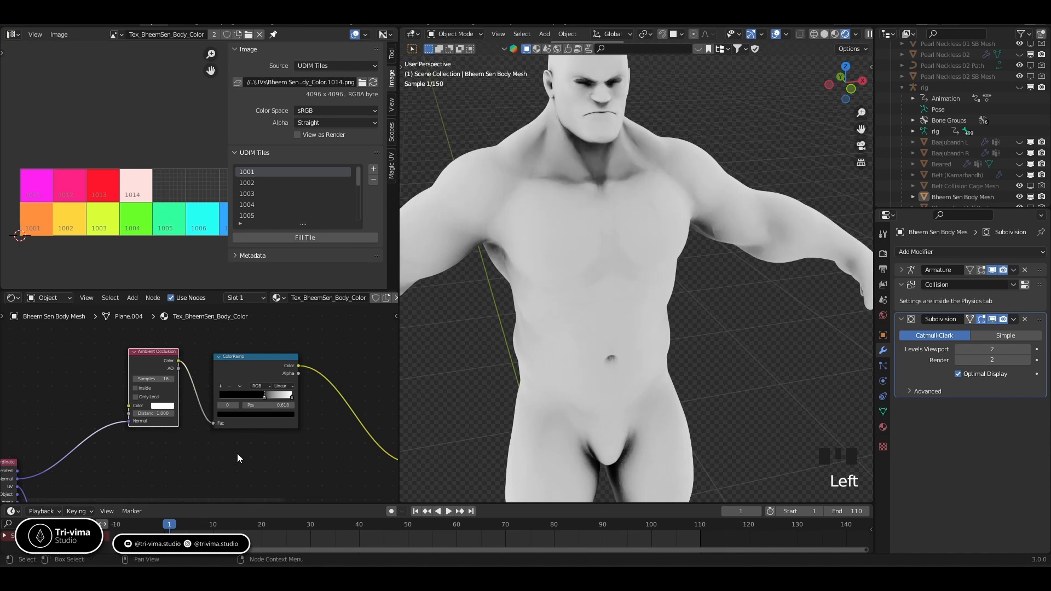
# Step: Add a second ColorRamp node beside the Mapping node and connect the Mapping's Vector output to its Fac
pyautogui.scroll(-4, 306, 444)
pyautogui.keyDown('shift'); pyautogui.moveTo(305, 444); pyautogui.dragTo(282, 399, button='middle'); pyautogui.keyUp('shift')
pyautogui.hotkey('shift', 'a')
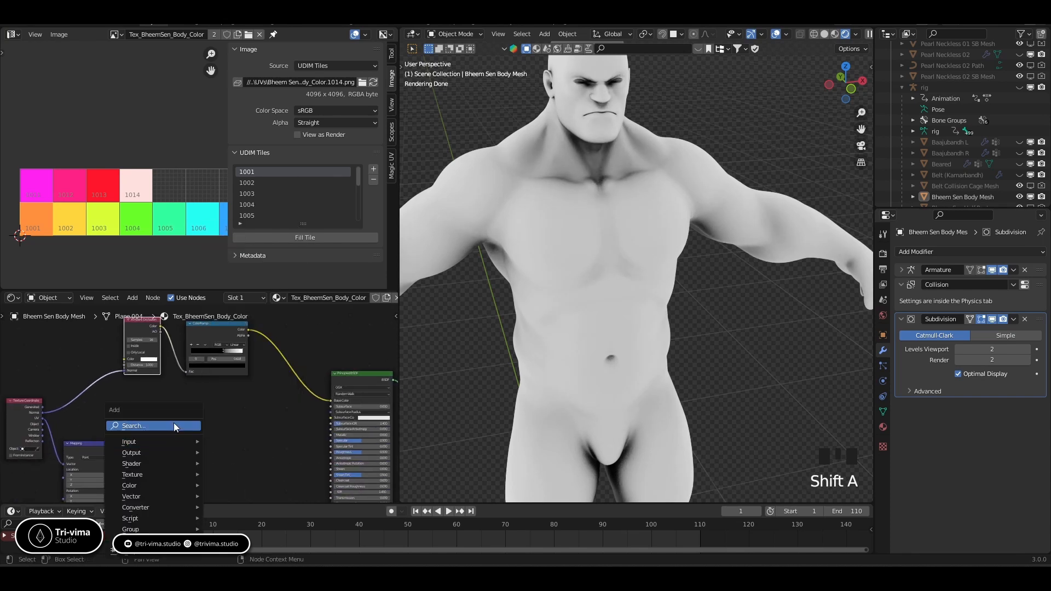
pyautogui.write('color')
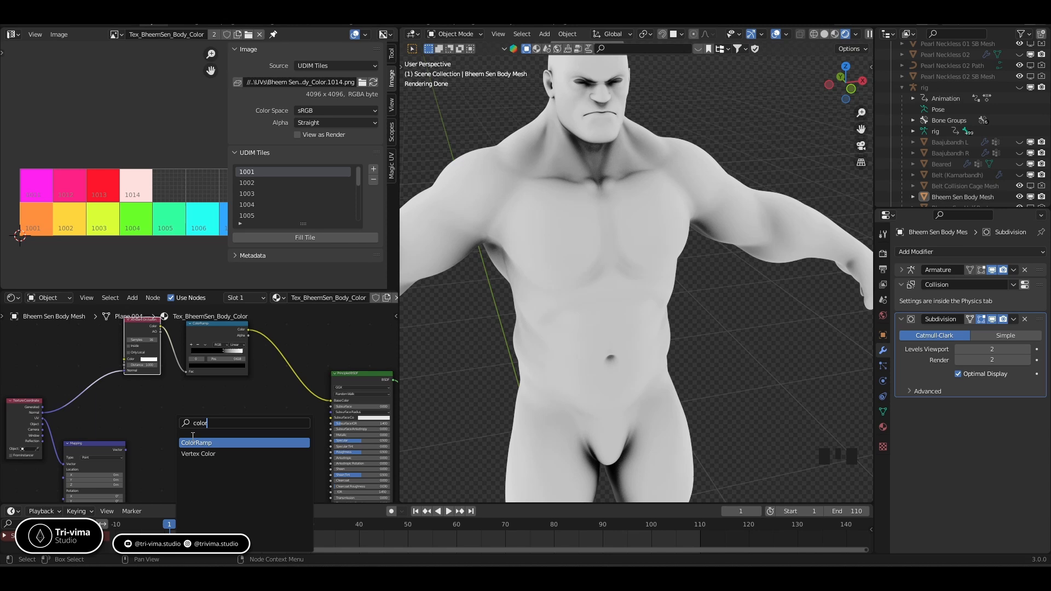
pyautogui.press('Return')
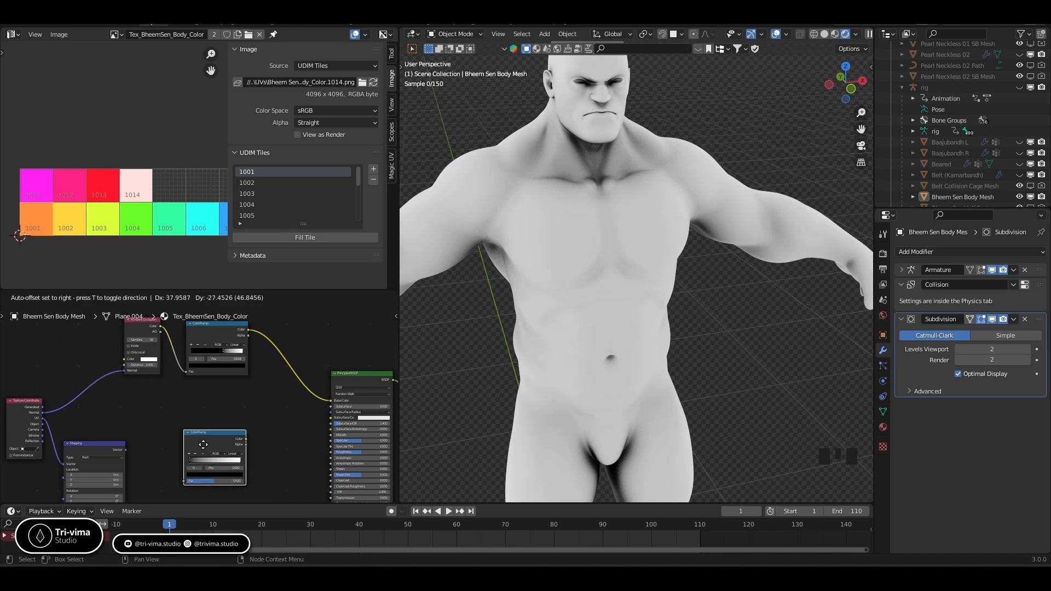
pyautogui.click(144, 475)
pyautogui.scroll(3, 126, 428)
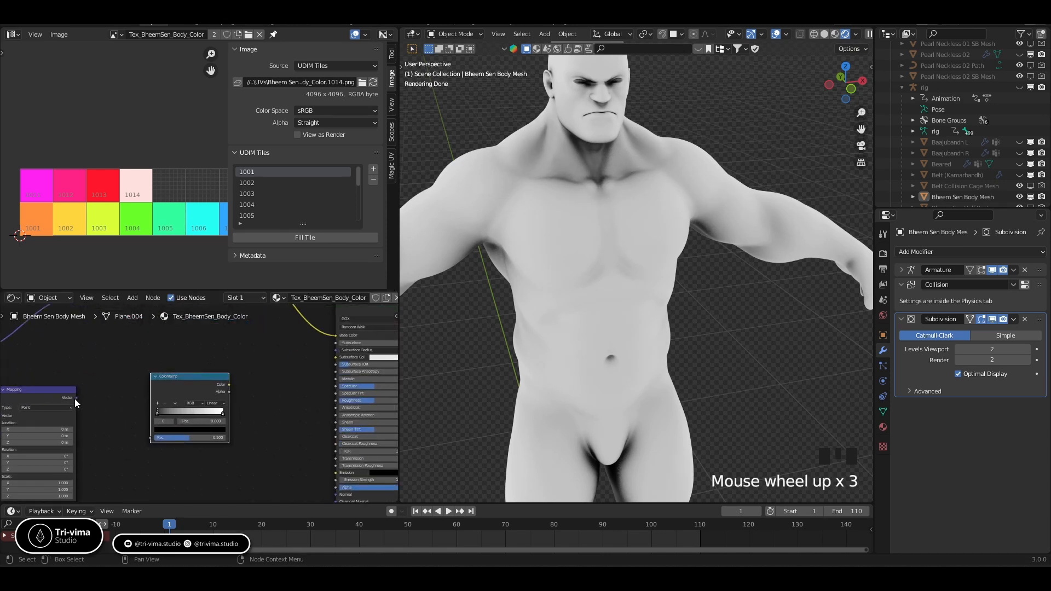
pyautogui.moveTo(76, 398); pyautogui.dragTo(151, 438)
# Step: Change the second ColorRamp's black stop to a light orange with hue 0.046, saturation 0.842 and value 1.000
pyautogui.click(172, 429)
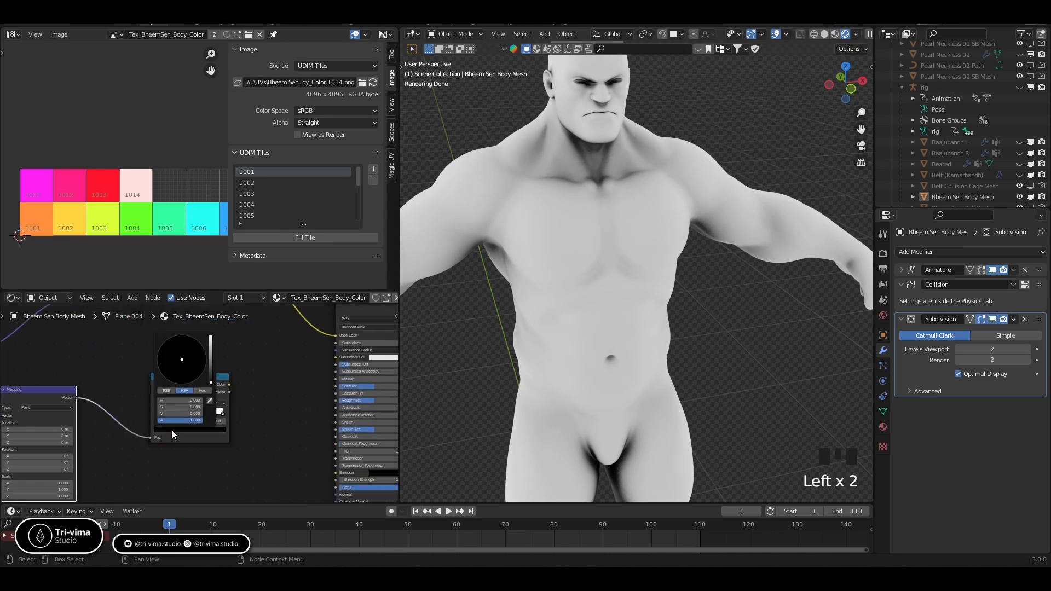
pyautogui.moveTo(210, 375); pyautogui.dragTo(210, 336)
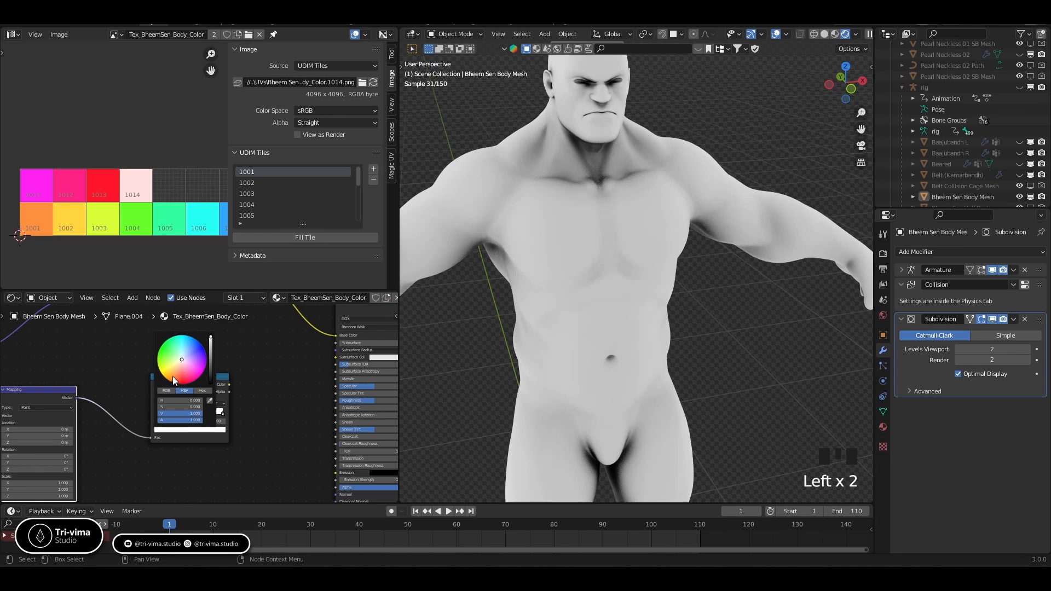
pyautogui.moveTo(173, 376); pyautogui.dragTo(176, 378)
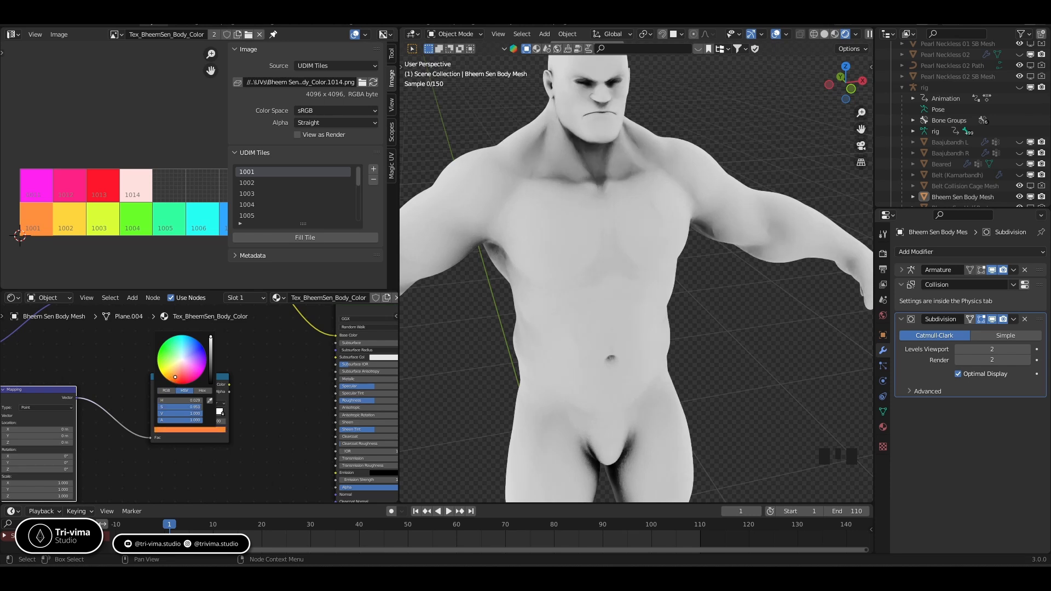
pyautogui.scroll(11, 156, 454)
pyautogui.click(154, 462)
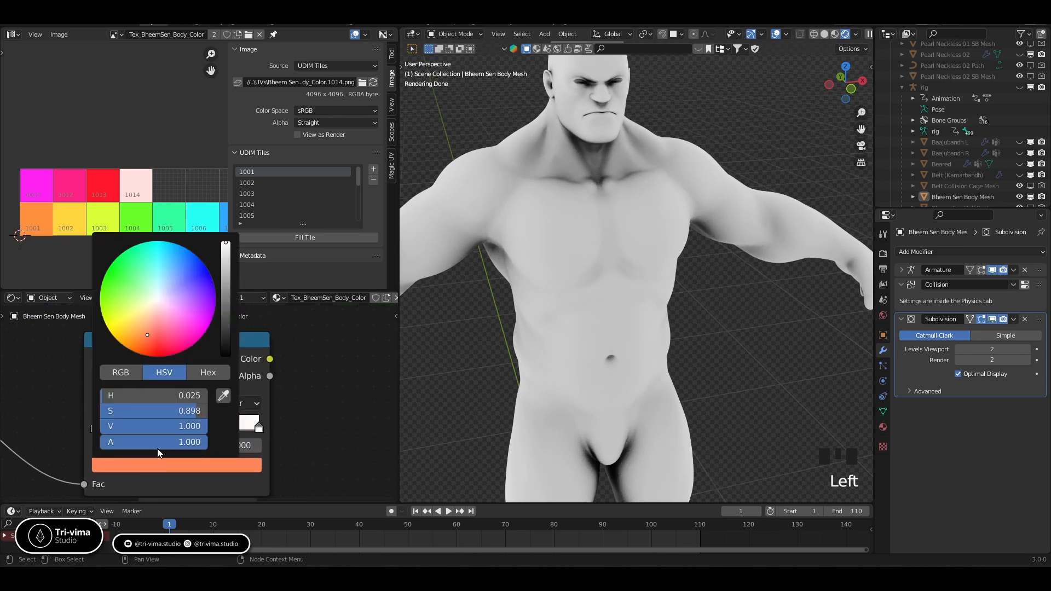
pyautogui.click(146, 331)
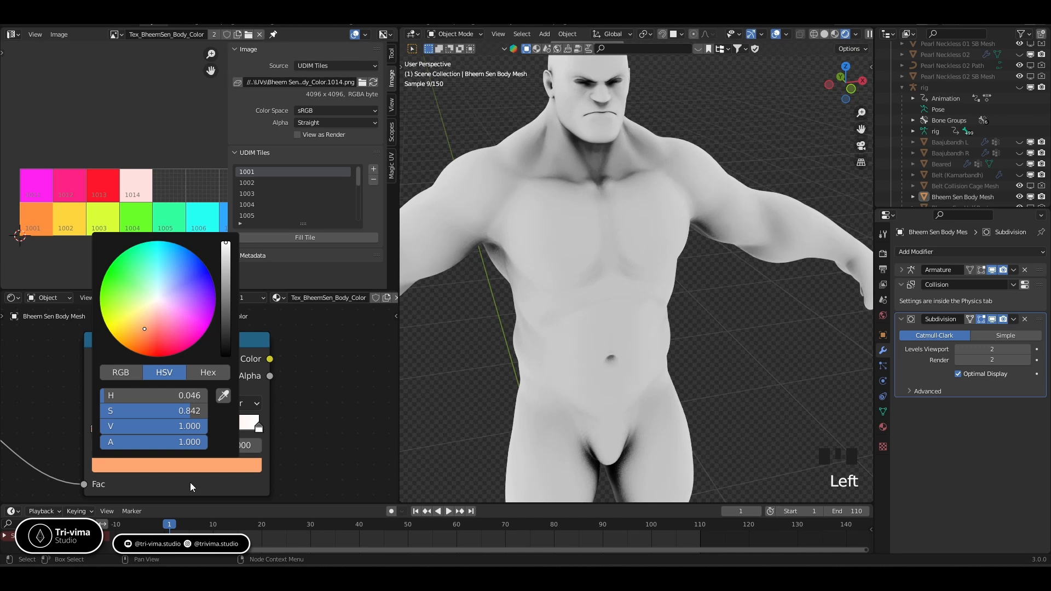
# Step: Sample the first stop's orange onto the second ColorRamp's white end stop, and shift it to a paler peach
pyautogui.click(257, 428)
pyautogui.click(241, 465)
pyautogui.click(238, 396)
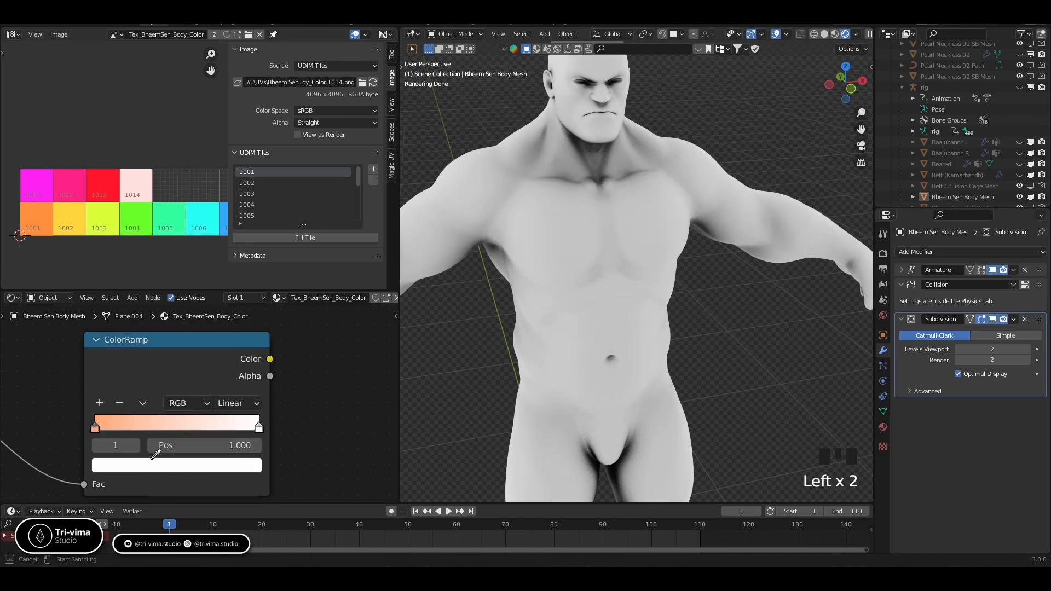
pyautogui.click(97, 421)
pyautogui.click(168, 462)
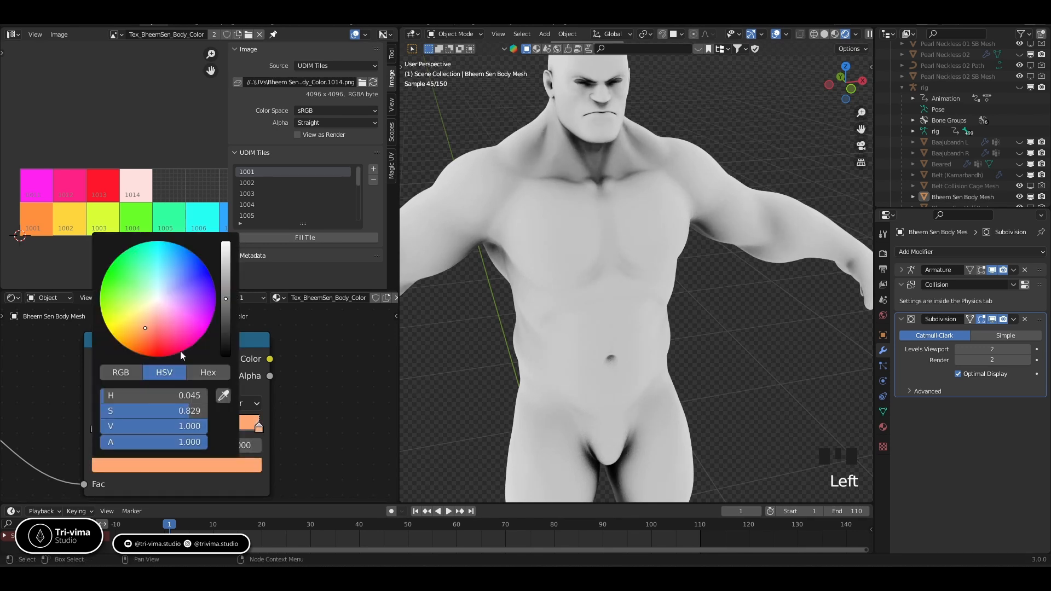
pyautogui.click(145, 322)
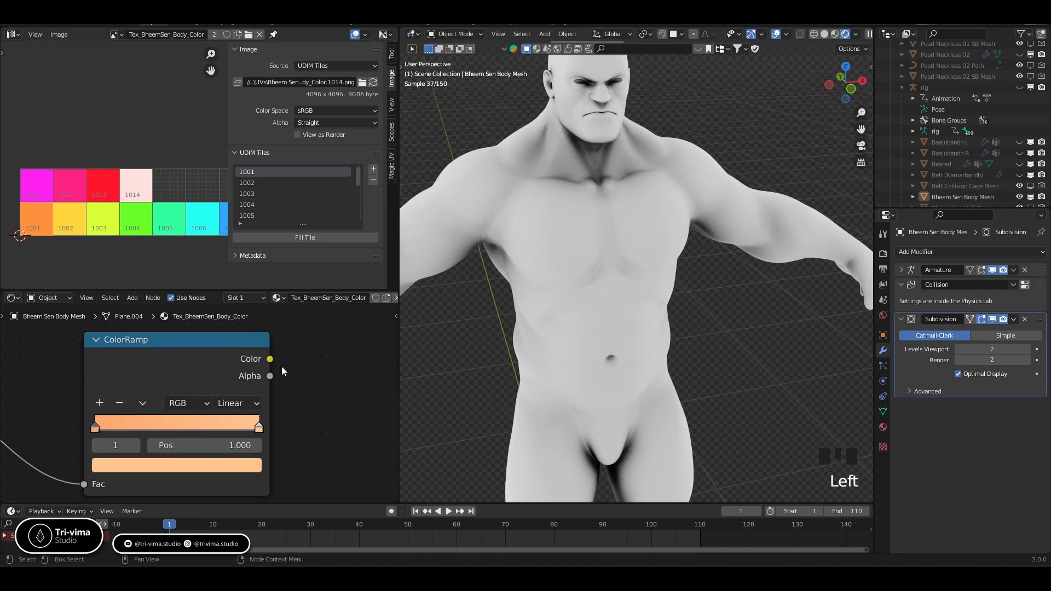
# Step: Combine the two ColorRamps through a new Mix node that feeds the Principled BSDF's Base Color
pyautogui.scroll(-3, 275, 369)
pyautogui.scroll(-8, 278, 383)
pyautogui.moveTo(280, 394); pyautogui.dragTo(151, 380, button='middle')
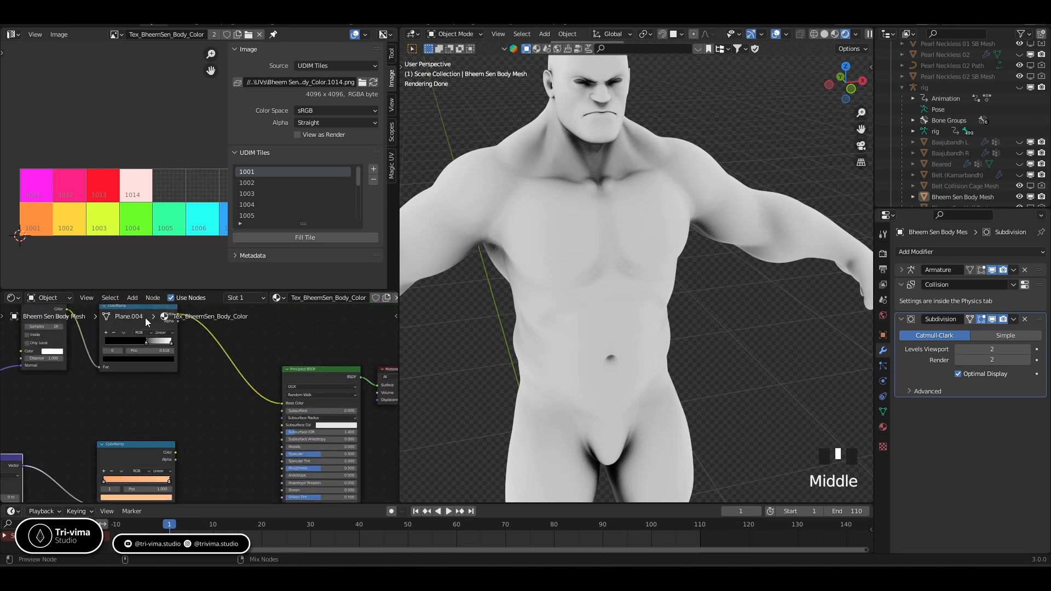
pyautogui.keyDown('ctrl'); pyautogui.keyDown('shift'); pyautogui.moveTo(146, 318); pyautogui.dragTo(145, 455, button='right'); pyautogui.keyUp('shift'); pyautogui.keyUp('ctrl')
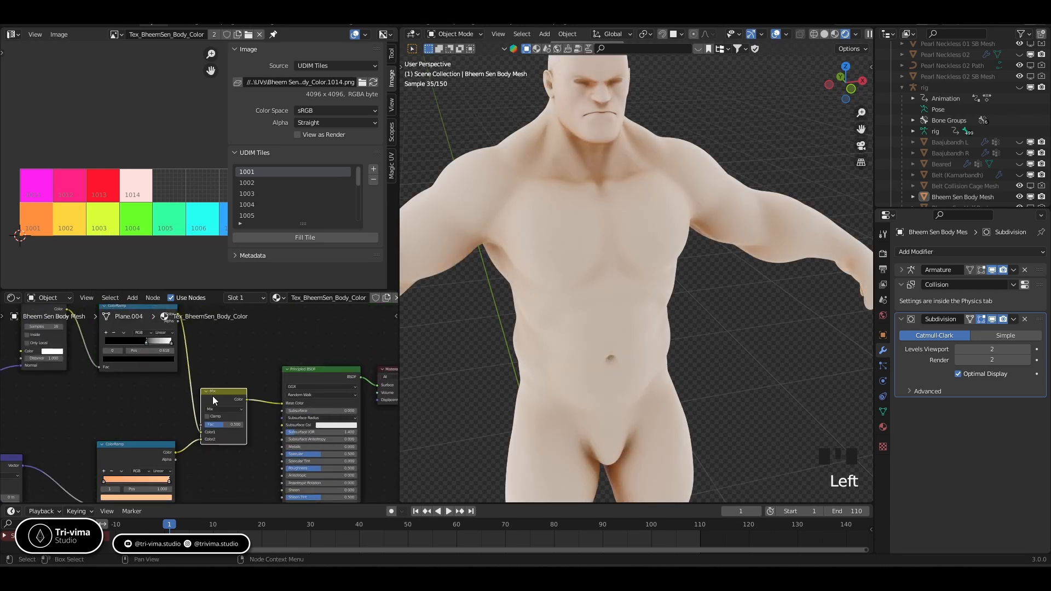
# Step: Move the ambient occlusion ColorRamp's link from the Mix node's Color1 to its Fac, and enable Clamp
pyautogui.moveTo(212, 397)
pyautogui.mouseDown()
pyautogui.moveTo(217, 384)
pyautogui.moveTo(200, 409)
pyautogui.mouseUp()
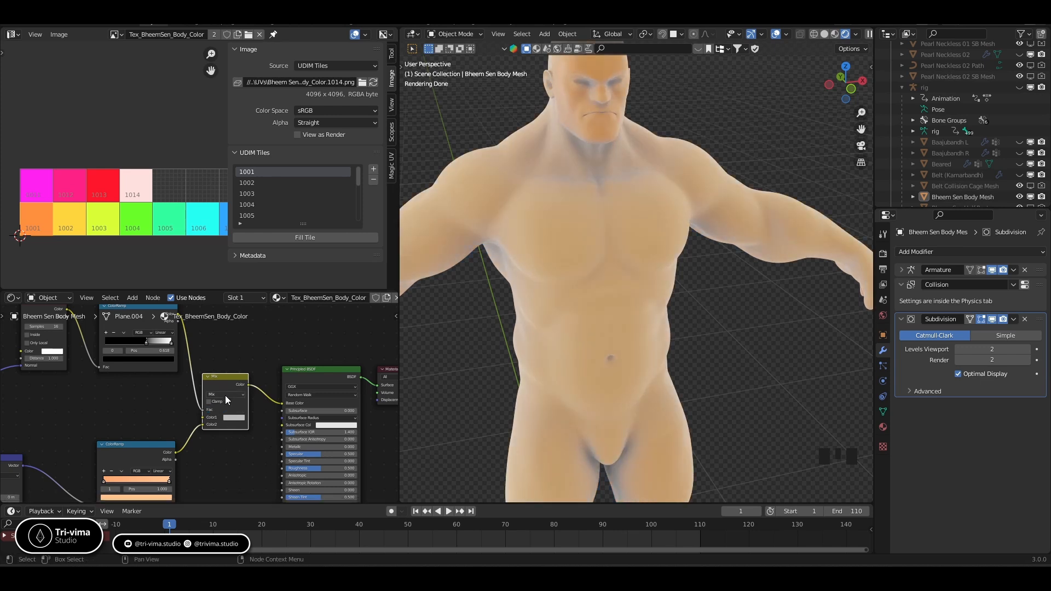
pyautogui.click(209, 402)
pyautogui.moveTo(209, 402); pyautogui.dragTo(252, 401, button='middle')
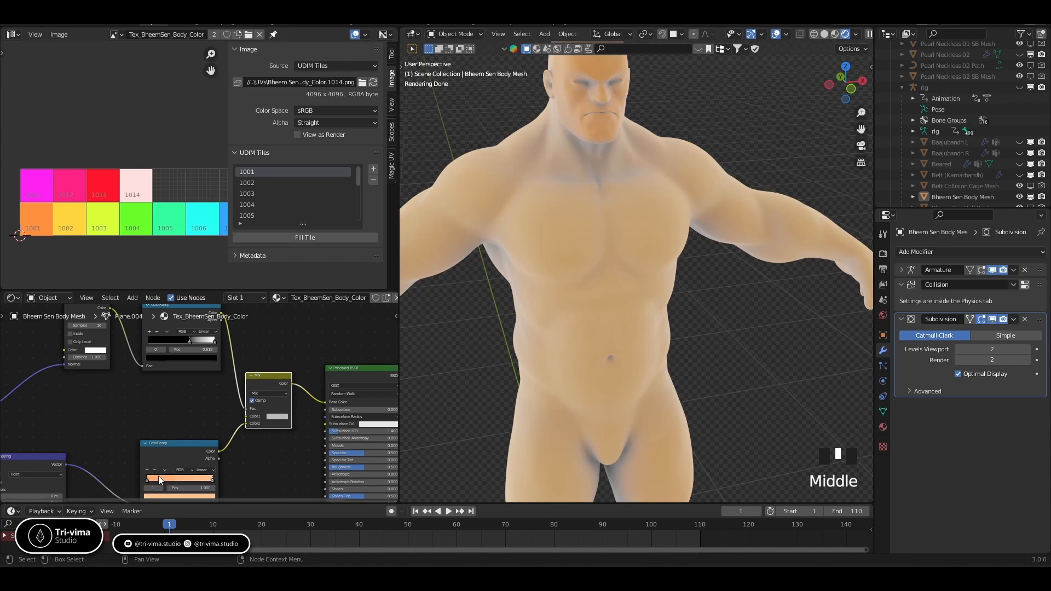
# Step: Add an RGB node between the two ColorRamps, and copy the skin ColorRamp's first-stop orange onto it
pyautogui.hotkey('shift', 'a')
pyautogui.write('rgb')
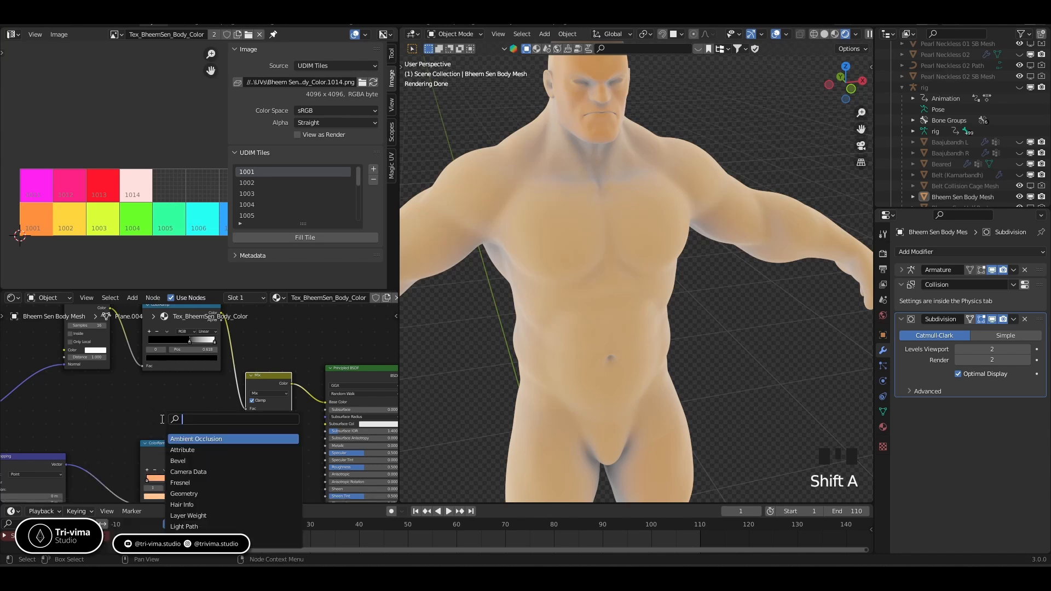
pyautogui.press('Return')
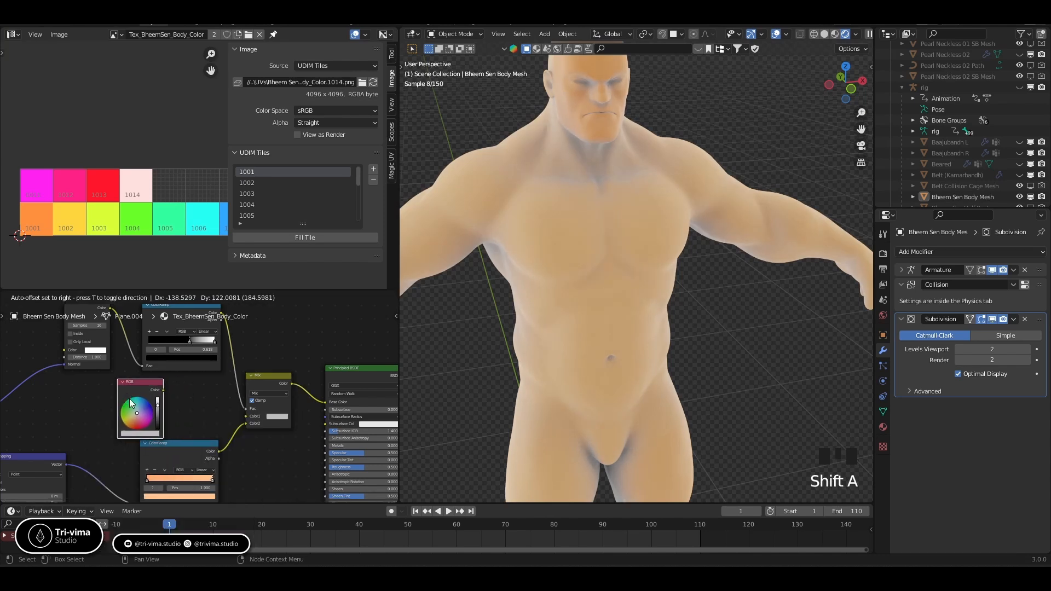
pyautogui.click(143, 401)
pyautogui.click(157, 401)
pyautogui.moveTo(157, 401); pyautogui.dragTo(217, 361, button='middle')
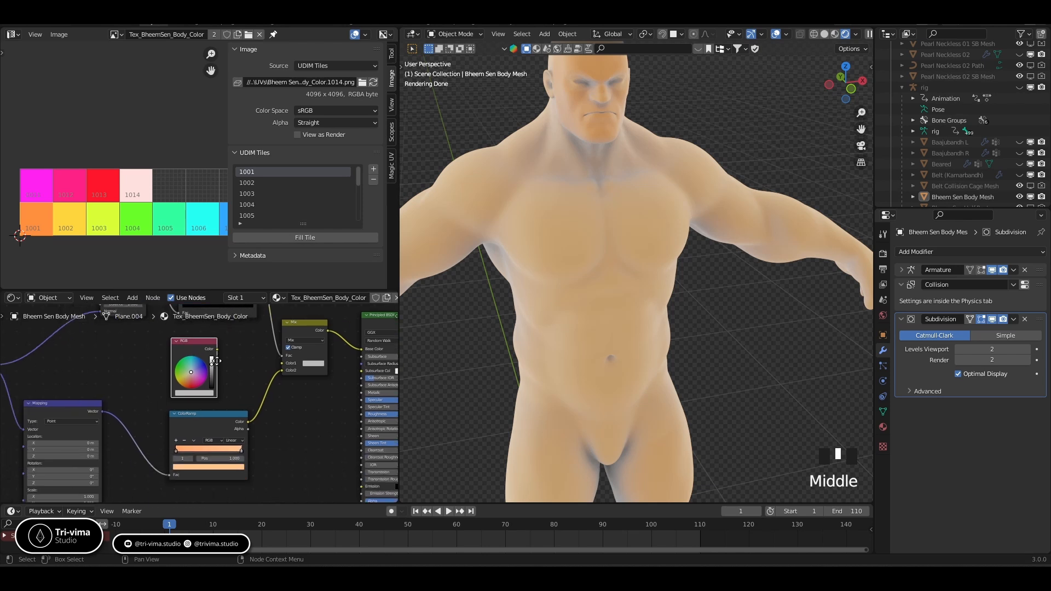
pyautogui.click(176, 450)
pyautogui.moveTo(192, 468); pyautogui.dragTo(193, 395)
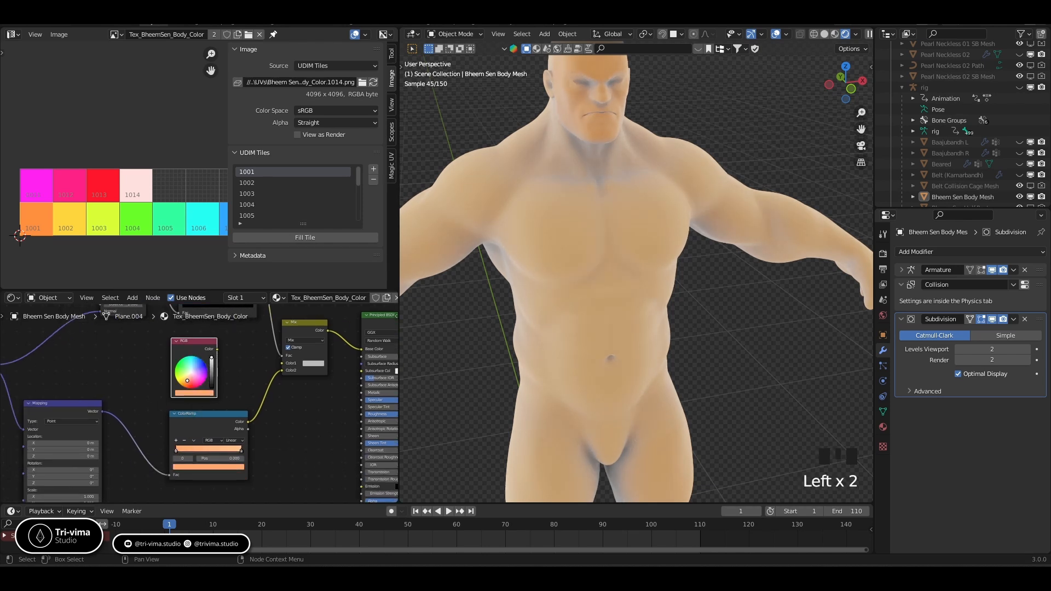
# Step: Darken the RGB node's orange to a brown and link it to the Mix node's Color1
pyautogui.click(211, 372)
pyautogui.moveTo(217, 349); pyautogui.dragTo(282, 364)
pyautogui.scroll(-1, 649, 316)
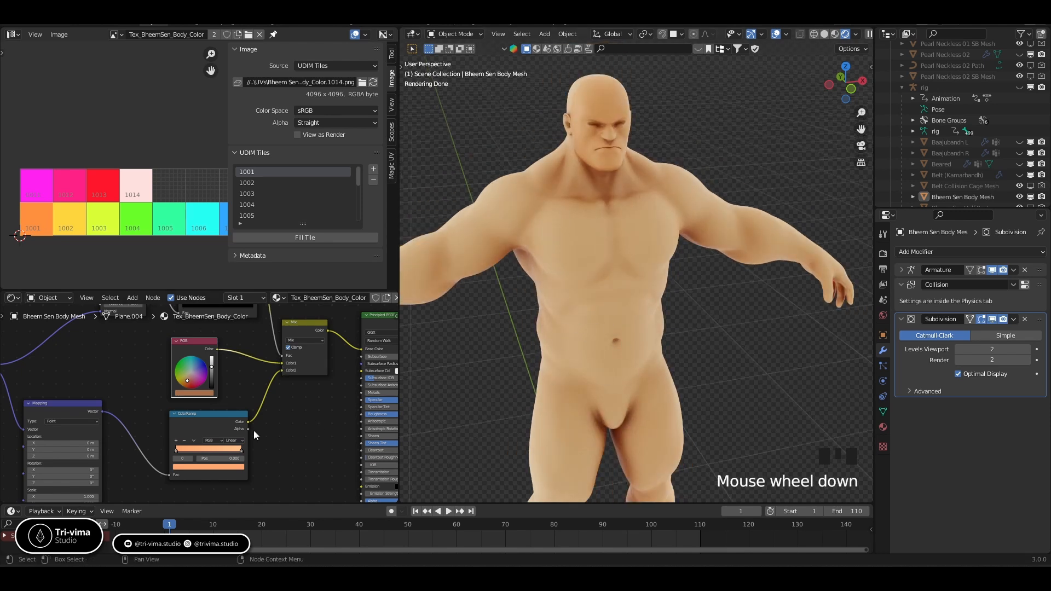
# Step: Move the ambient occlusion ColorRamp's black stop to position 0.655, and set the Ambient Occlusion node's Samples to 32
pyautogui.moveTo(254, 431); pyautogui.dragTo(284, 497, button='middle')
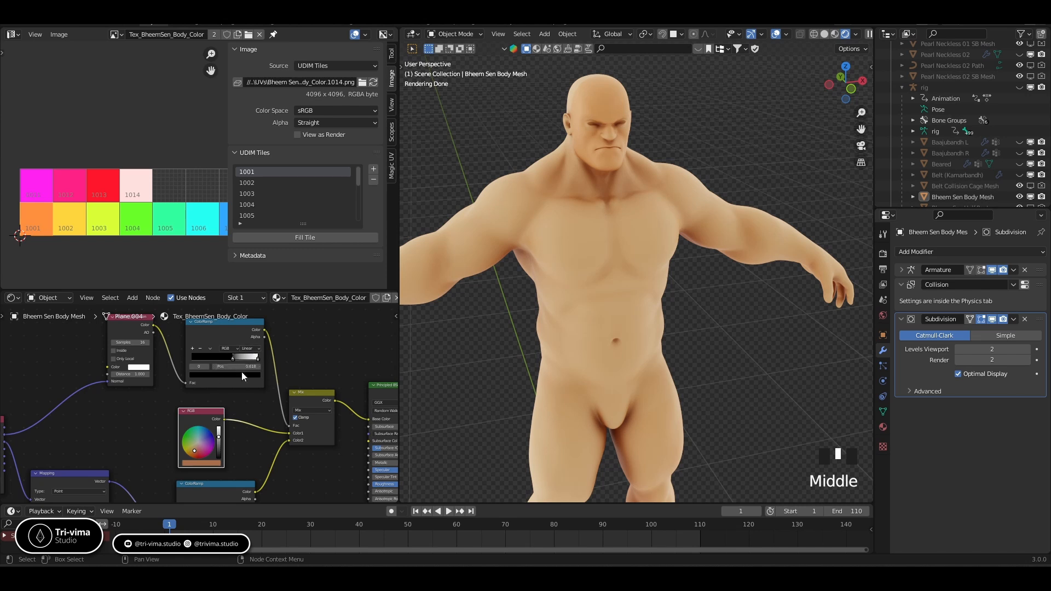
pyautogui.moveTo(234, 359); pyautogui.dragTo(240, 360)
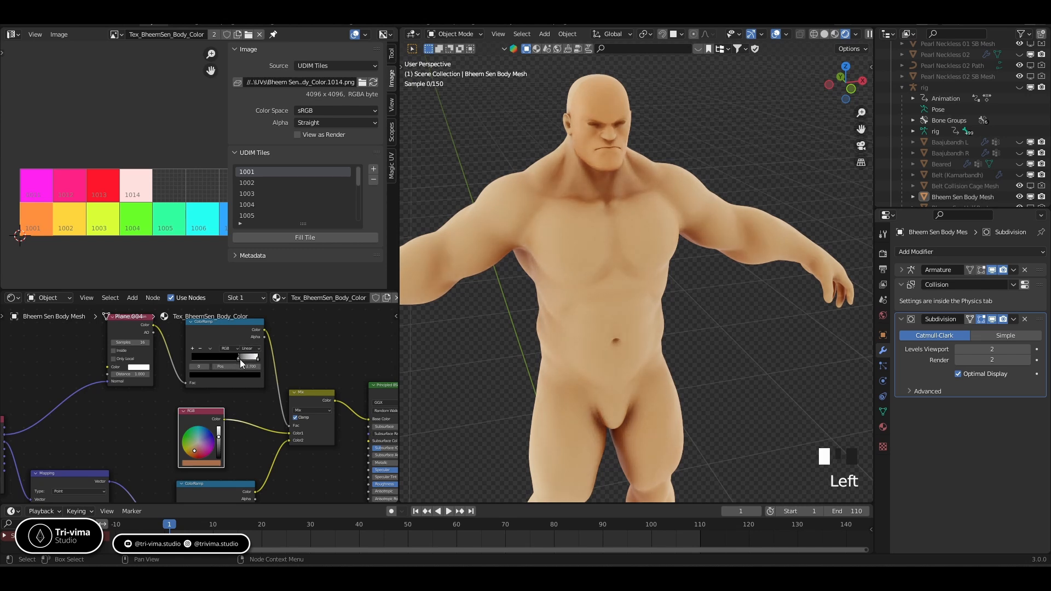
pyautogui.scroll(3, 154, 390)
pyautogui.moveTo(120, 386); pyautogui.dragTo(215, 459, button='middle')
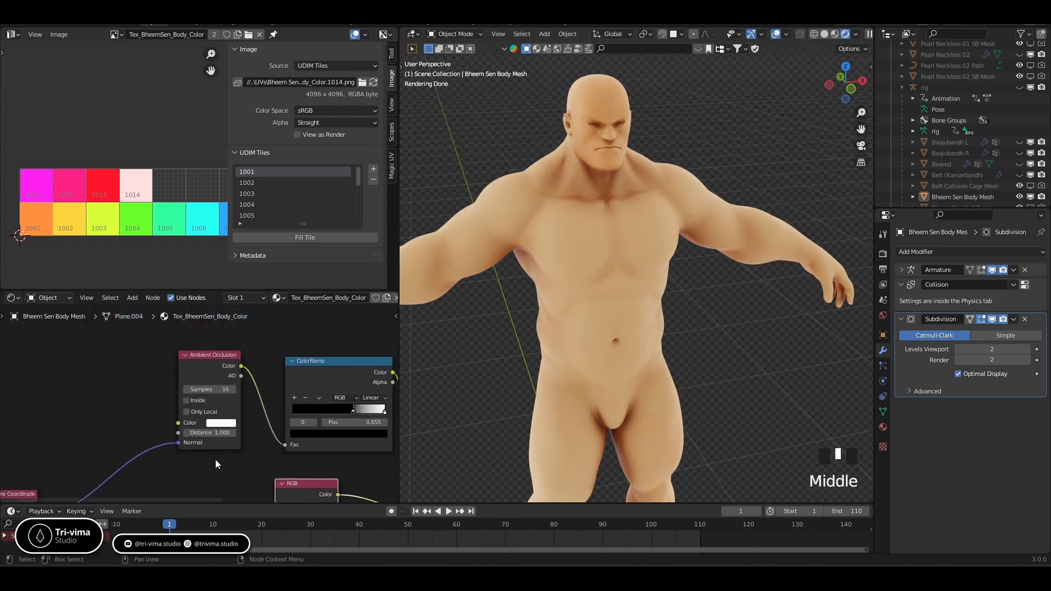
pyautogui.scroll(3, 213, 442)
pyautogui.click(221, 386)
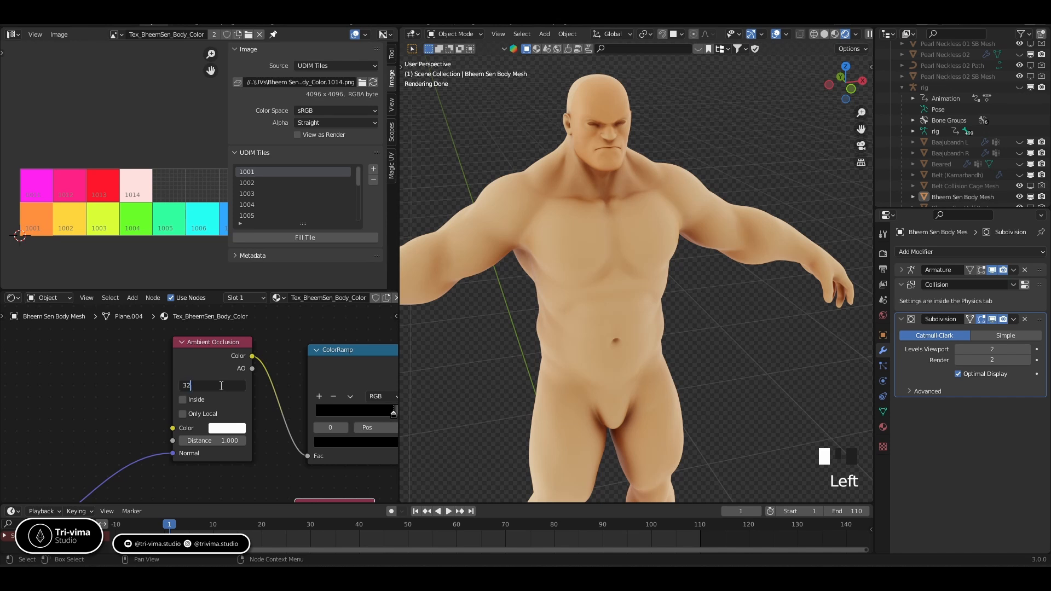
pyautogui.press('Return')
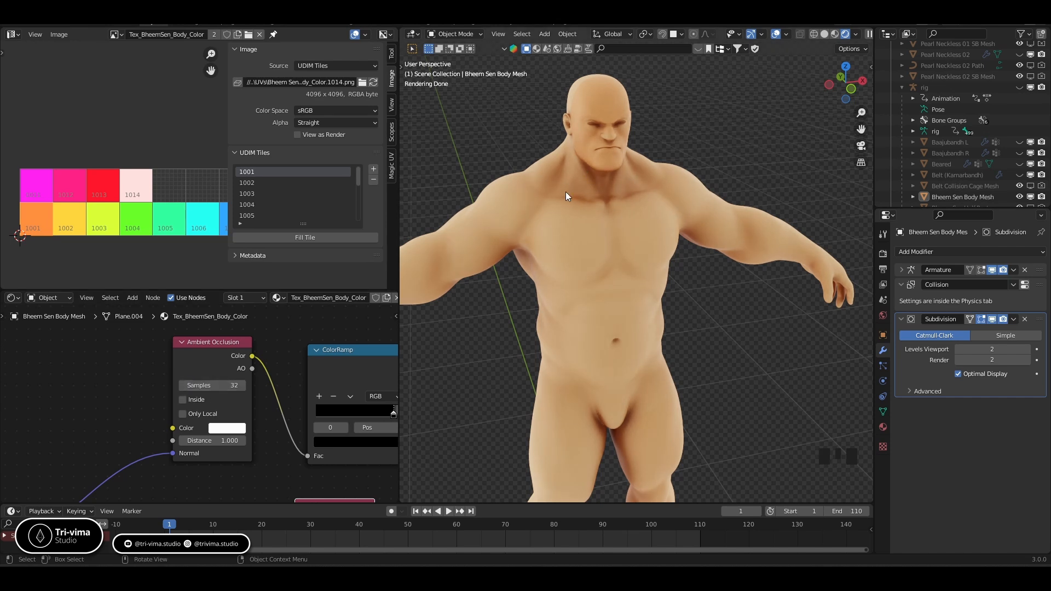
# Step: Try Distance values of 0.4 and 1.5 on the Ambient Occlusion node
pyautogui.click(230, 441)
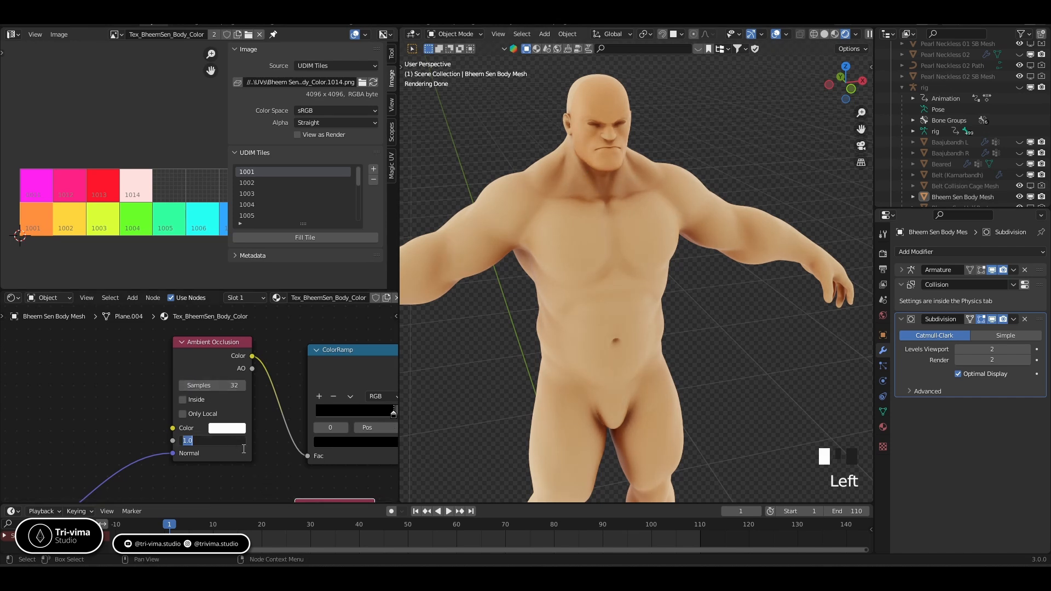
pyautogui.write('0.4')
pyautogui.press('Return')
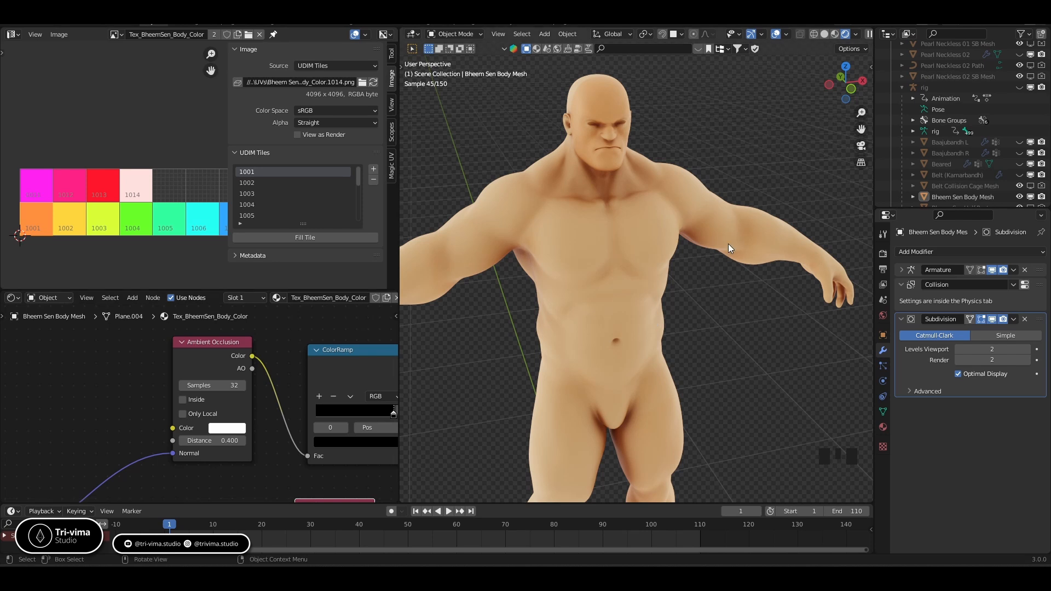
pyautogui.click(227, 441)
pyautogui.write('1')
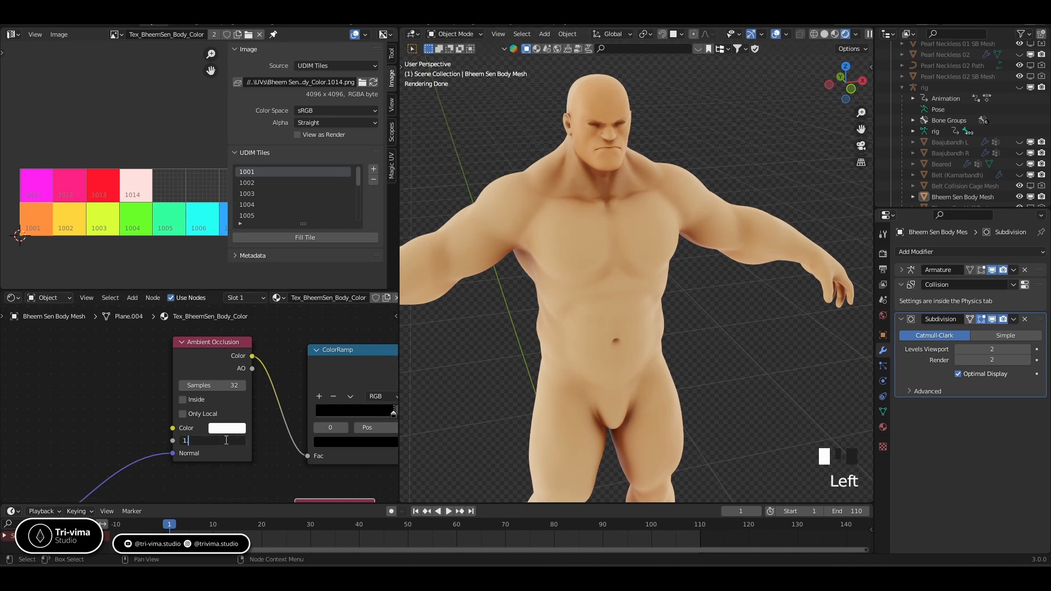
pyautogui.write('.5')
pyautogui.press('Return')
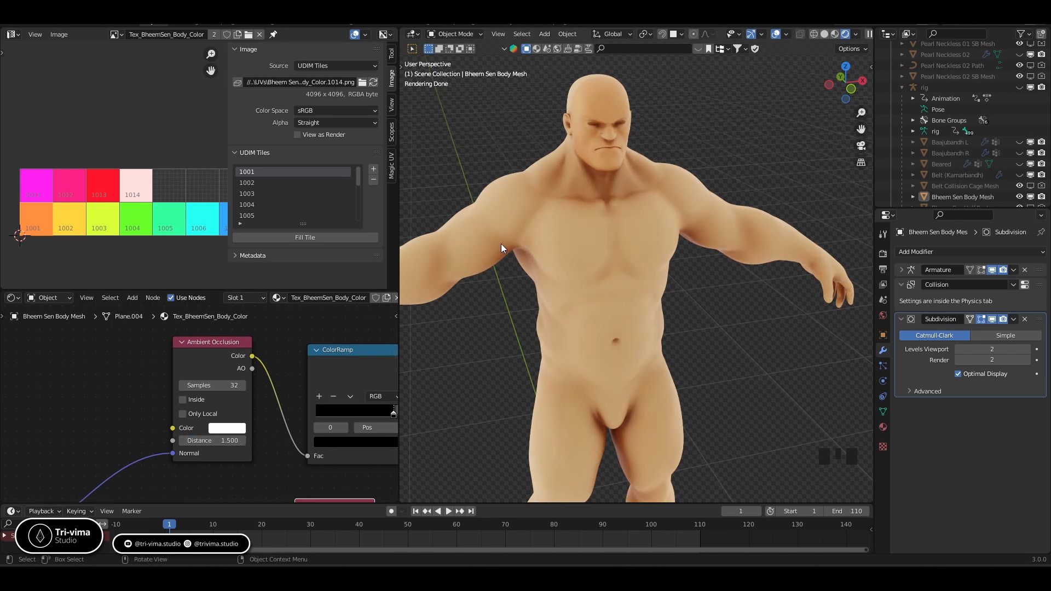
# Step: Set the Ambient Occlusion node's Distance to 2
pyautogui.click(230, 441)
pyautogui.write('2')
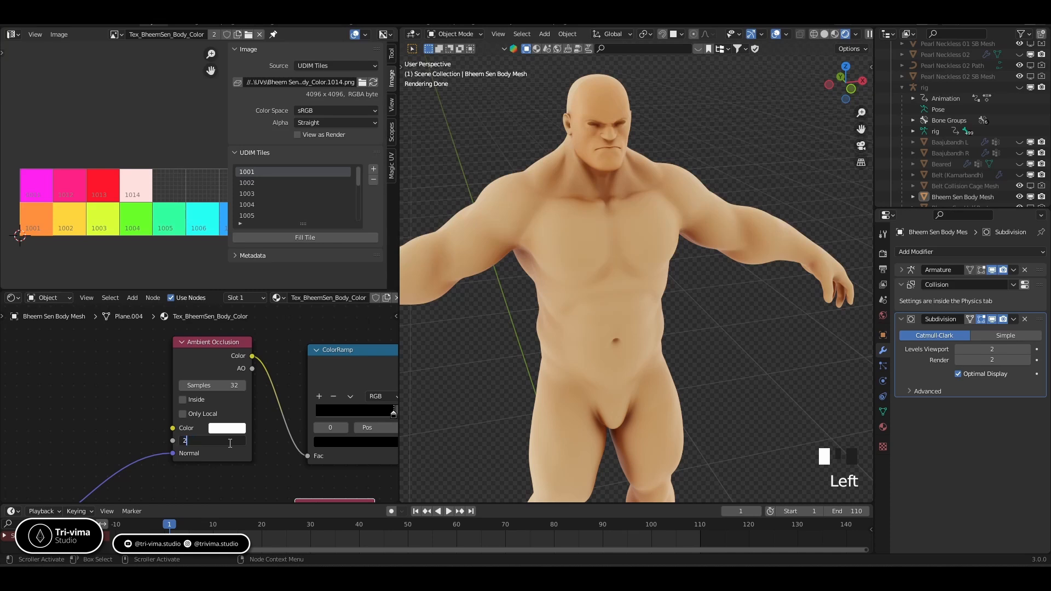
pyautogui.press('Return')
# Step: Try the ambient occlusion ColorRamp's white stop at position 0.773, and move it back to the end of the ramp
pyautogui.moveTo(287, 377); pyautogui.dragTo(176, 376, button='middle')
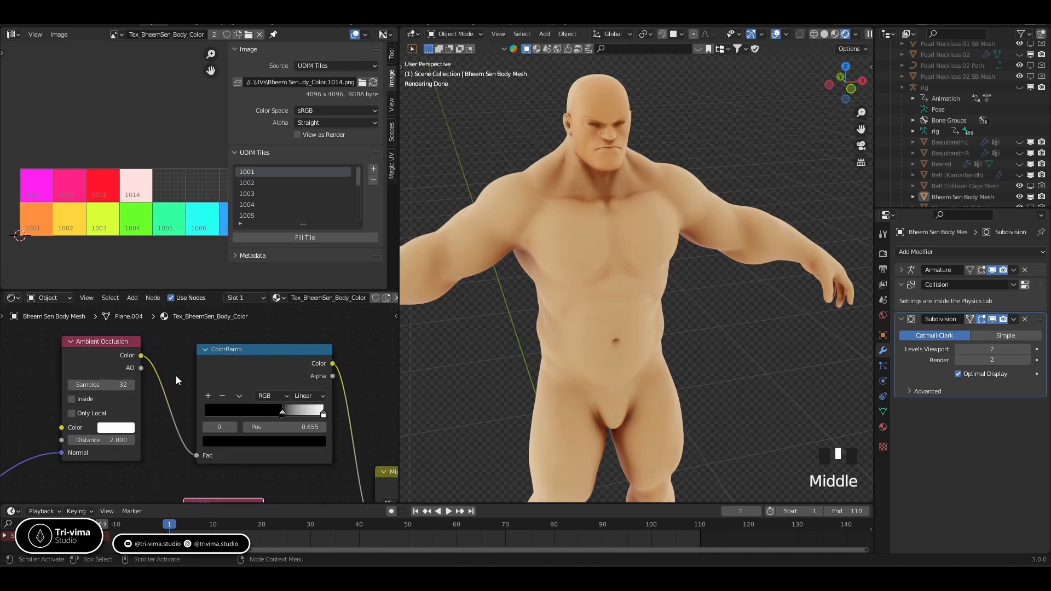
pyautogui.moveTo(324, 413); pyautogui.dragTo(284, 415)
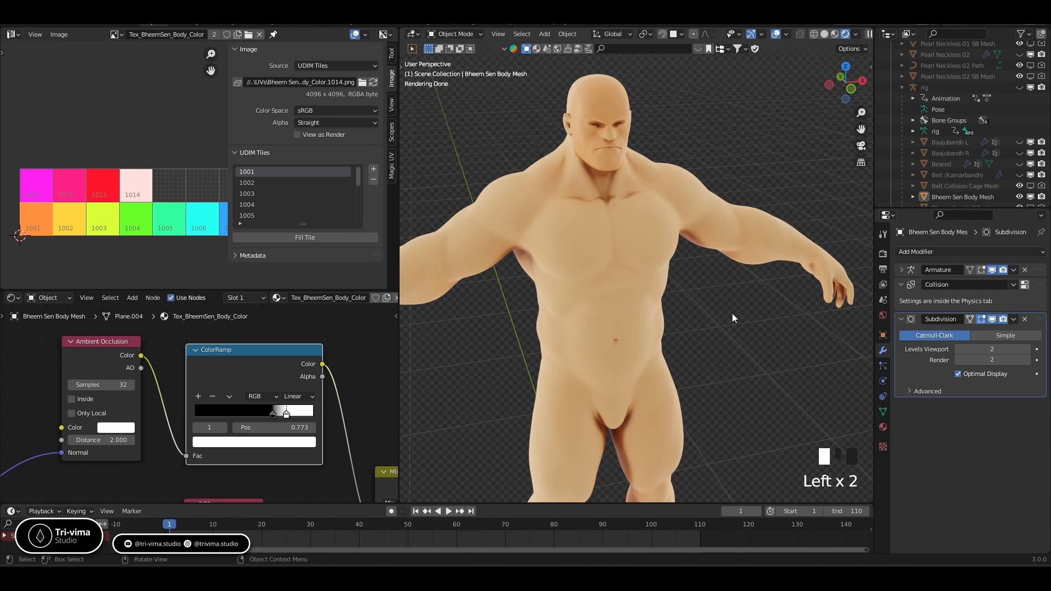
pyautogui.moveTo(732, 313); pyautogui.dragTo(698, 259, button='middle')
pyautogui.moveTo(287, 415); pyautogui.dragTo(333, 414)
# Step: Shift the ambient occlusion ColorRamp's black stop to position 0.550, and inspect the shading around the body
pyautogui.click(273, 415)
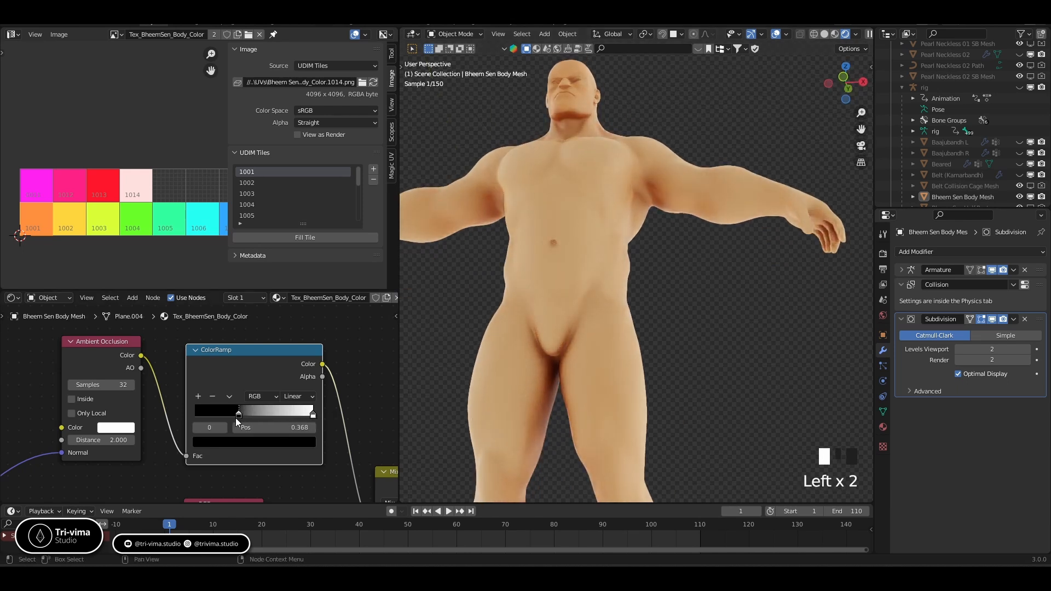
pyautogui.moveTo(266, 414); pyautogui.dragTo(260, 414)
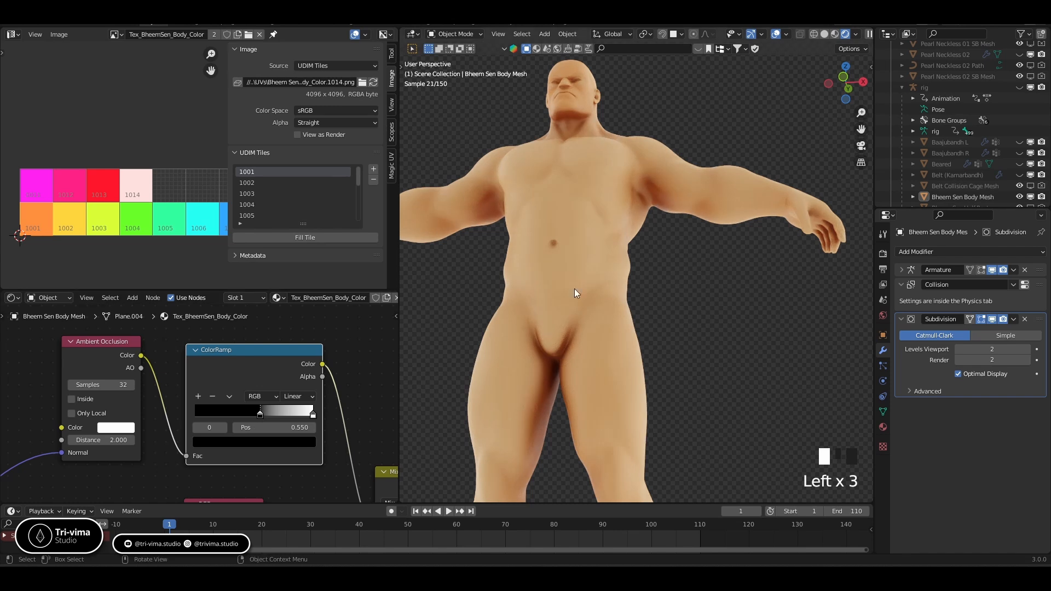
pyautogui.moveTo(574, 288); pyautogui.dragTo(739, 272, button='middle')
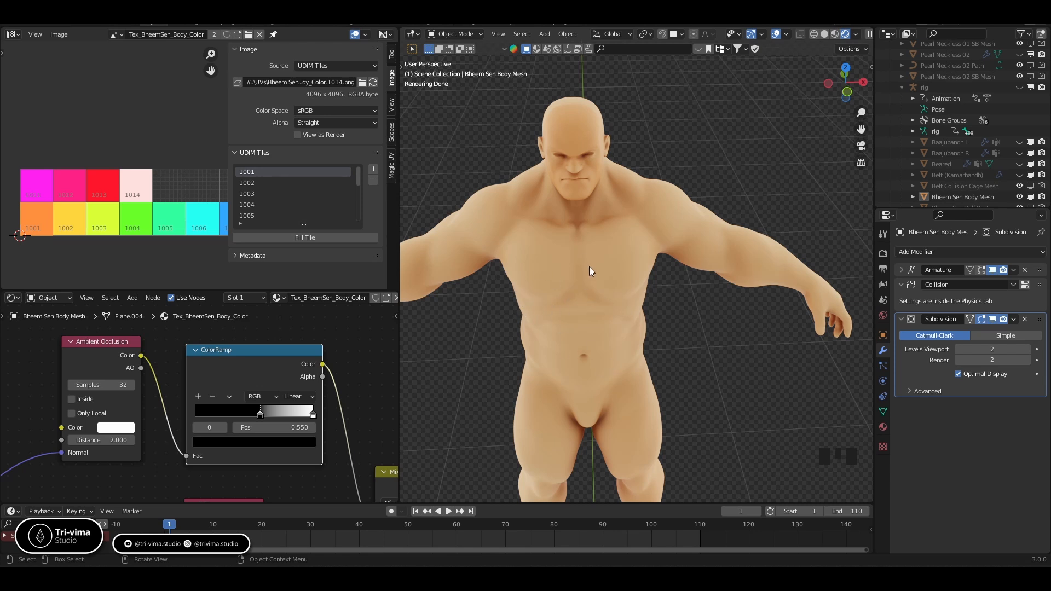
# Step: Lower the Principled BSDF's Specular to 0.25
pyautogui.scroll(-3, 336, 390)
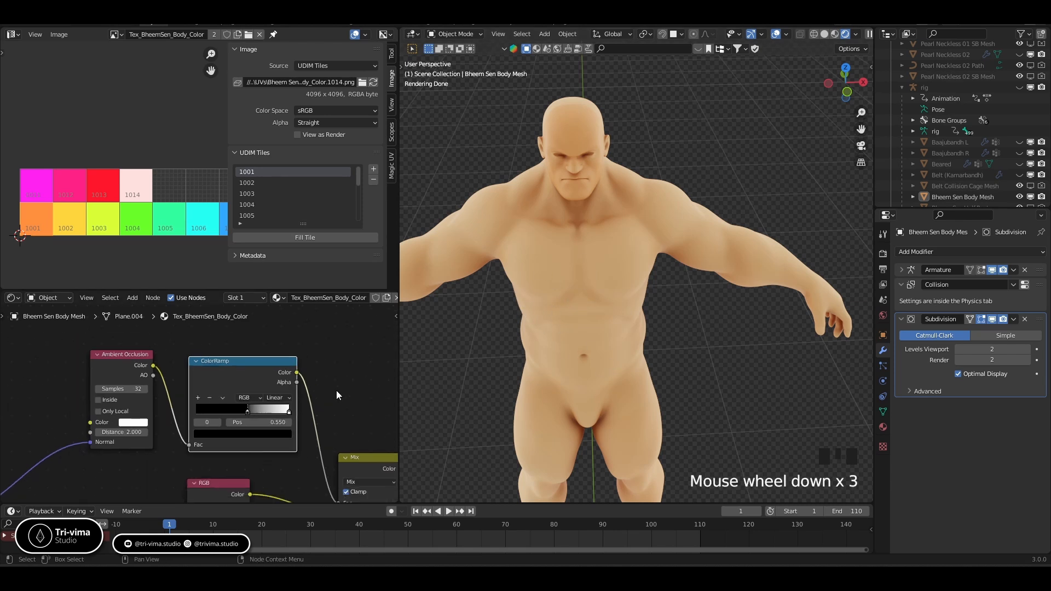
pyautogui.moveTo(336, 390); pyautogui.dragTo(285, 313, button='middle')
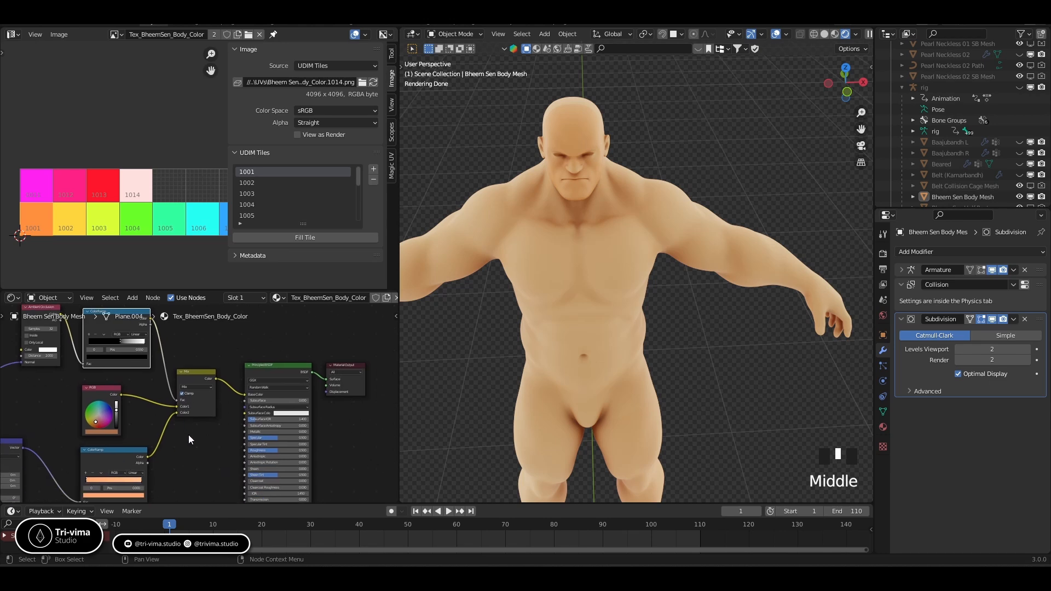
pyautogui.scroll(4, 262, 425)
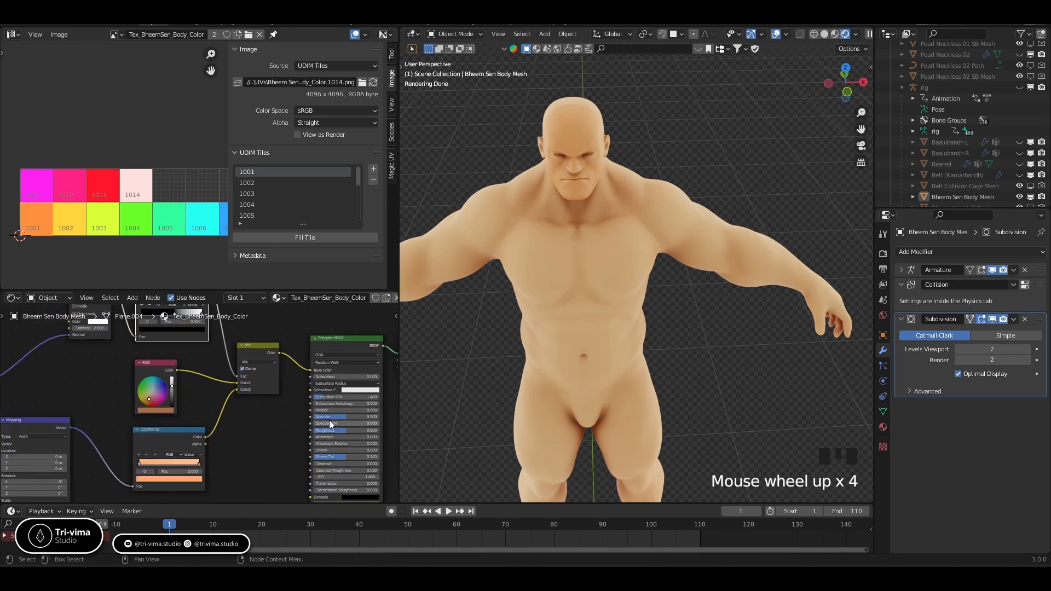
pyautogui.moveTo(329, 418)
pyautogui.mouseDown()
pyautogui.moveTo(297, 419)
pyautogui.moveTo(336, 418)
pyautogui.mouseUp()
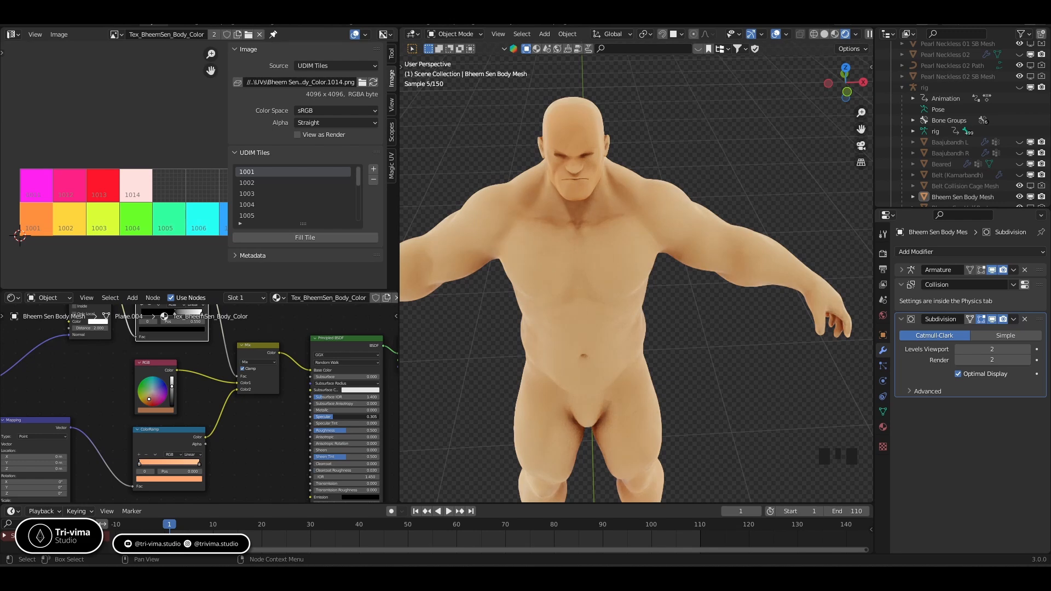
pyautogui.click(340, 418)
pyautogui.write('0')
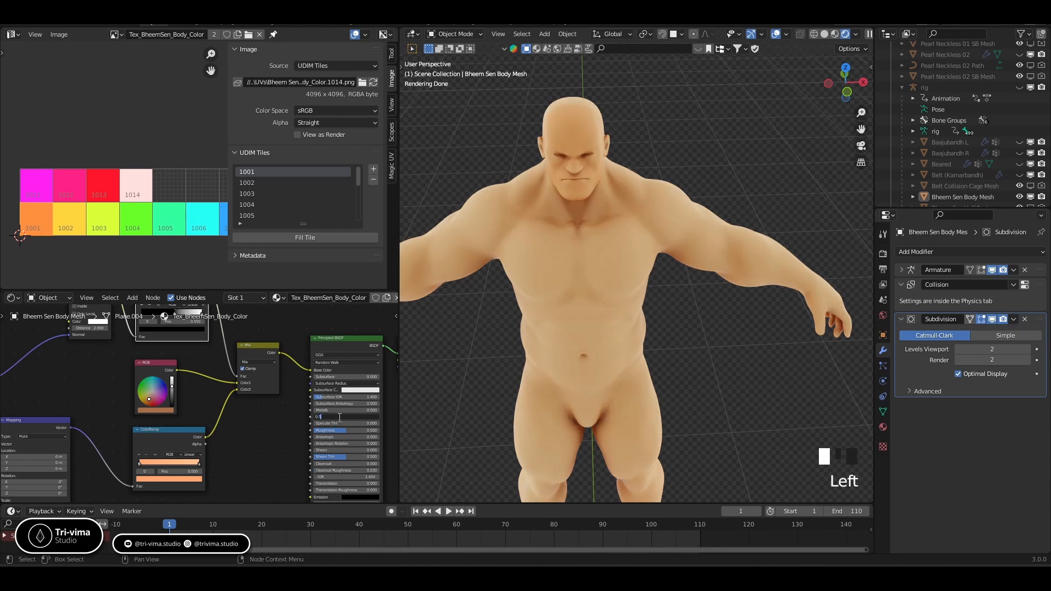
pyautogui.write('.25')
pyautogui.press('Return')
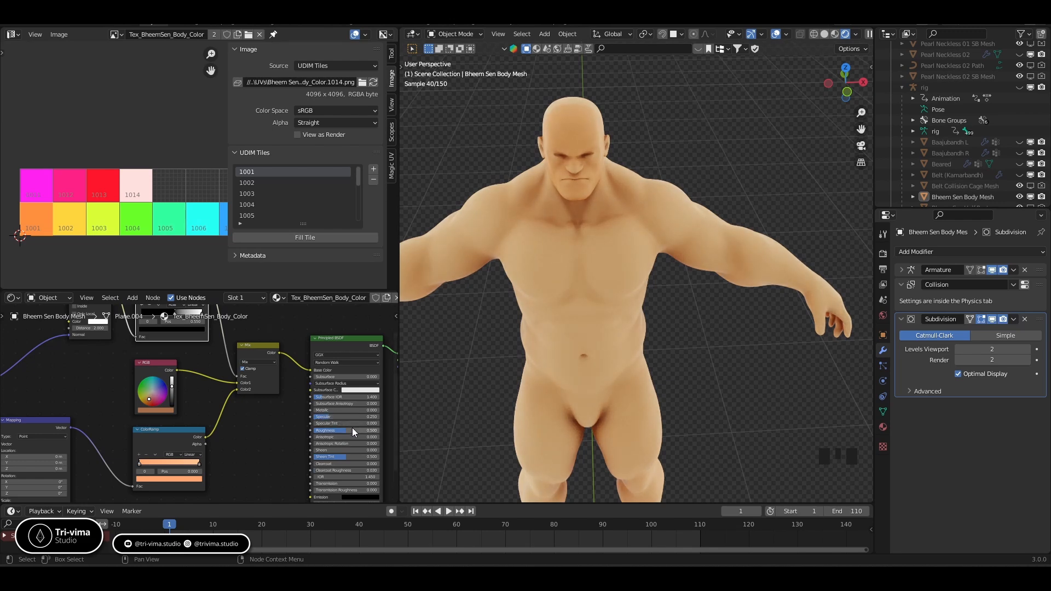
# Step: Frame the whole skin node tree and save the Blender file
pyautogui.scroll(-7, 233, 430)
pyautogui.moveTo(235, 429); pyautogui.dragTo(232, 440, button='middle')
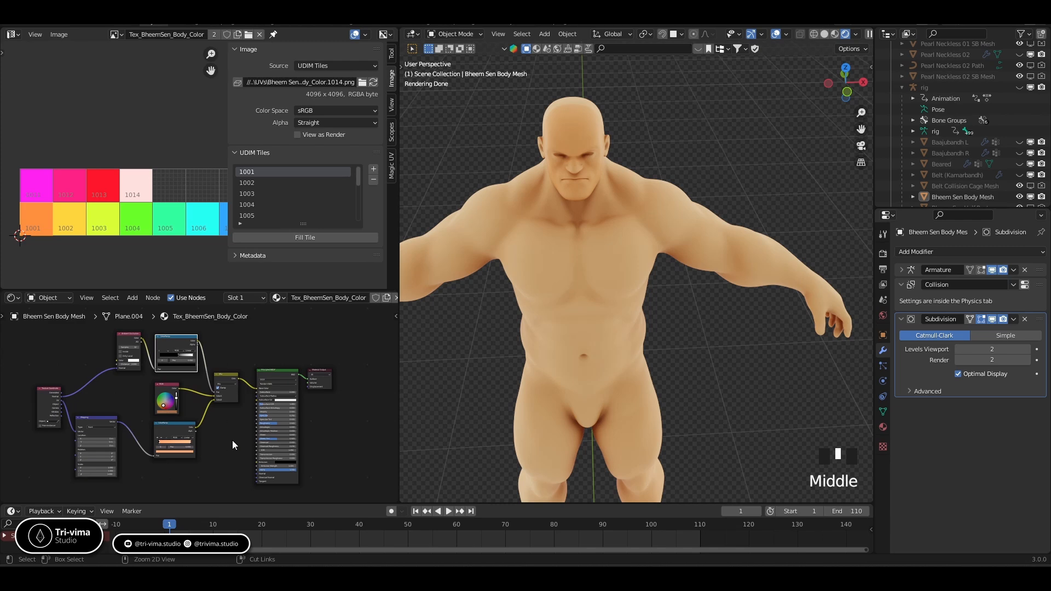
pyautogui.hotkey('ctrl', 's')
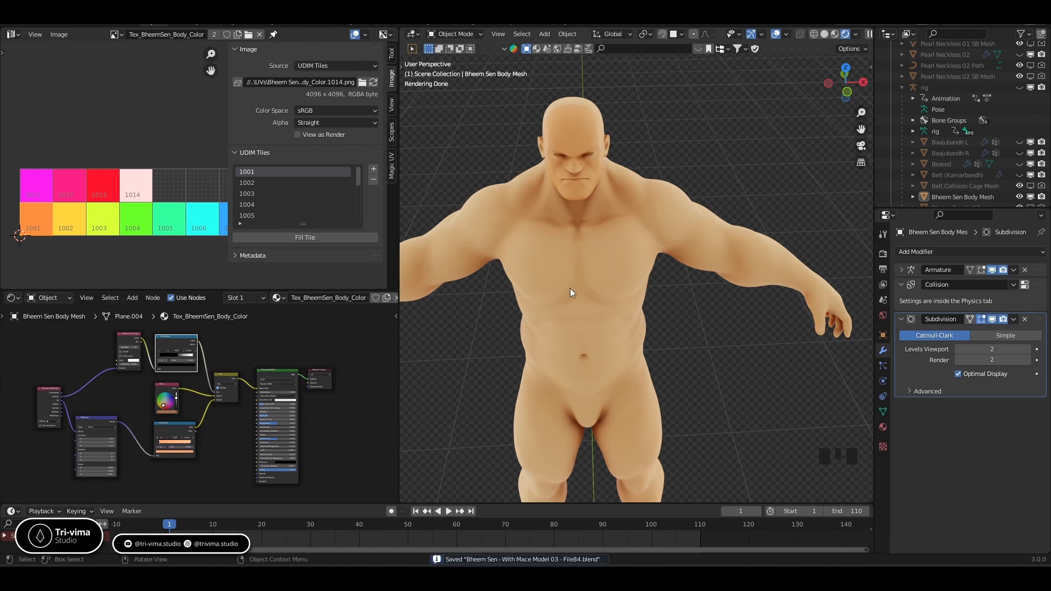
# Step: Bring the full body into view and show the UDIM Bake Pro add-on's options in the 3D viewport
pyautogui.scroll(-3, 570, 288)
pyautogui.keyDown('shift'); pyautogui.moveTo(625, 271); pyautogui.dragTo(603, 277, button='middle'); pyautogui.keyUp('shift')
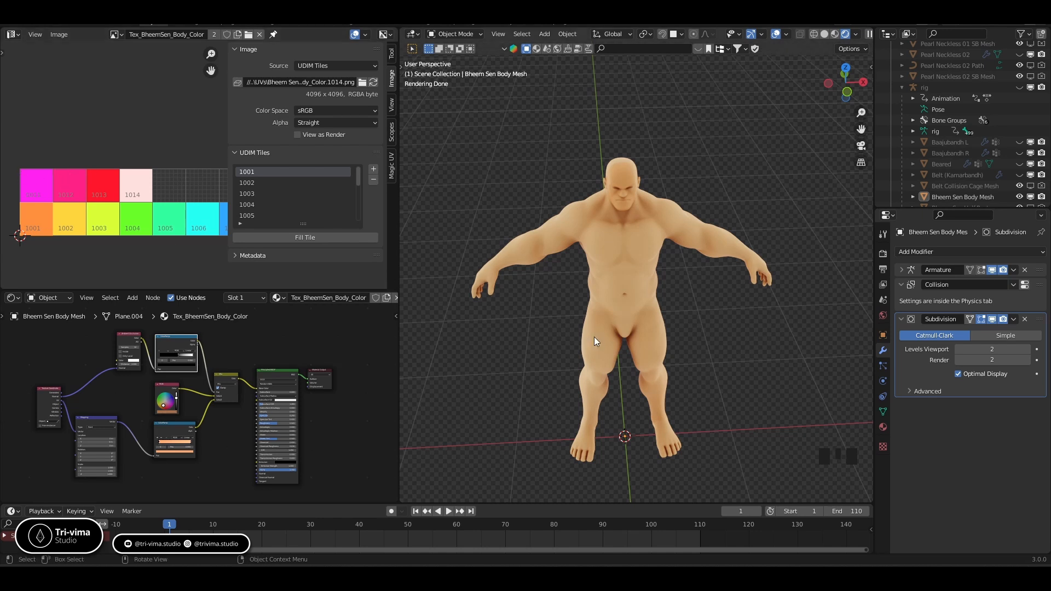
pyautogui.press('n')
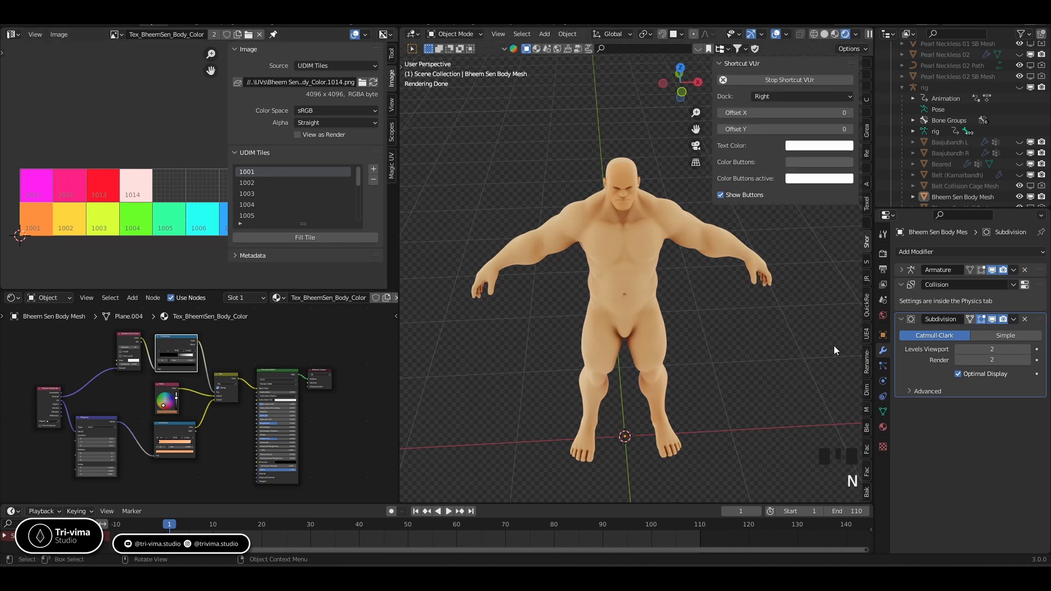
pyautogui.click(868, 496)
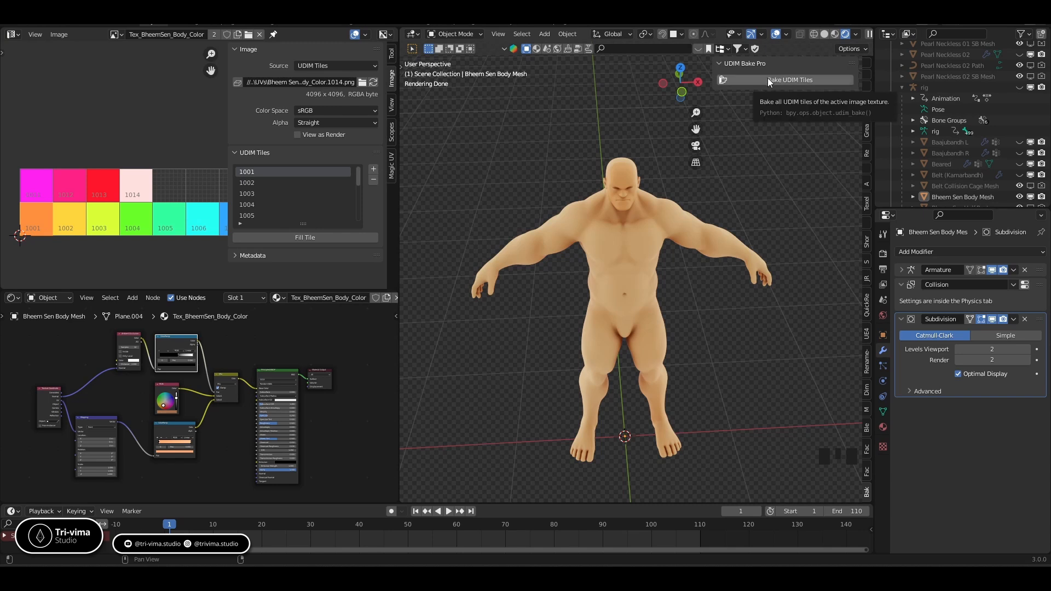
# Step: Select the Bheem Sen body mesh, and check its UV islands against the UDIM tiles in Edit Mode
pyautogui.click(627, 225)
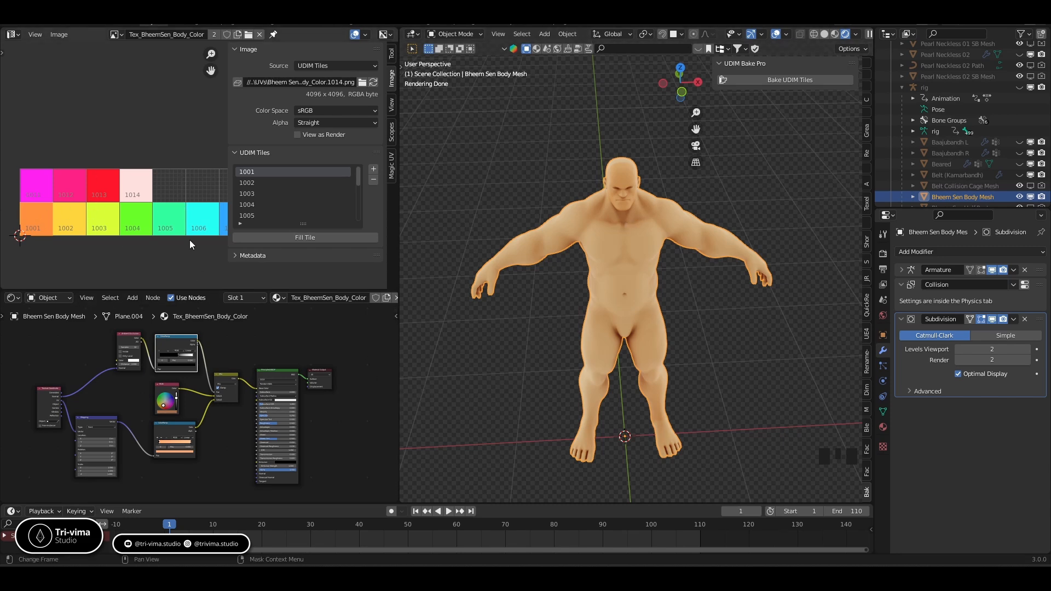
pyautogui.press('Tab')
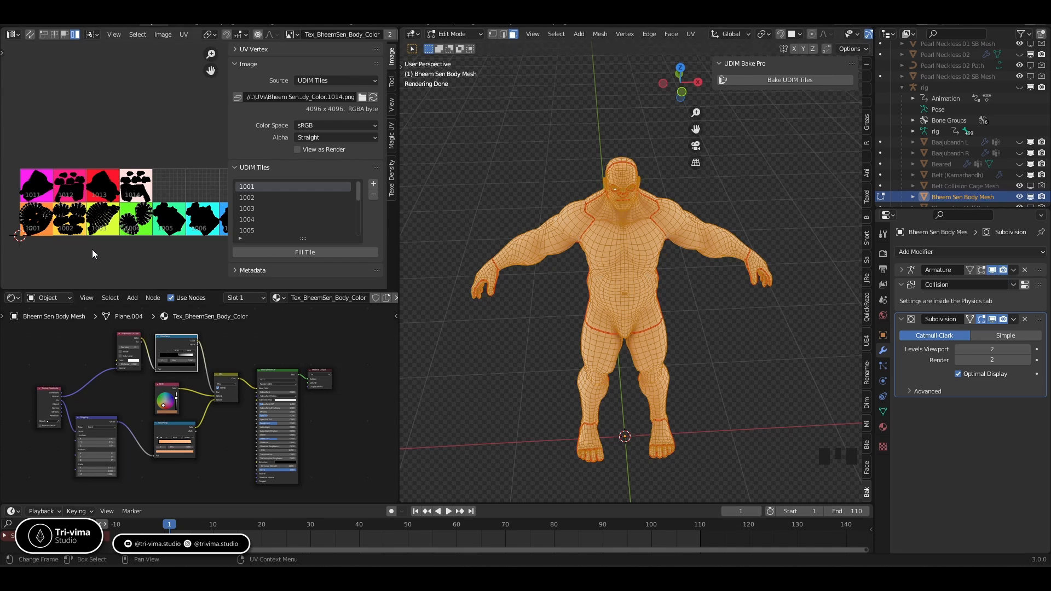
pyautogui.press('Tab')
# Step: Add an Image Texture node in the empty space beside the Principled BSDF
pyautogui.moveTo(312, 371); pyautogui.dragTo(236, 378, button='middle')
pyautogui.scroll(3, 218, 379)
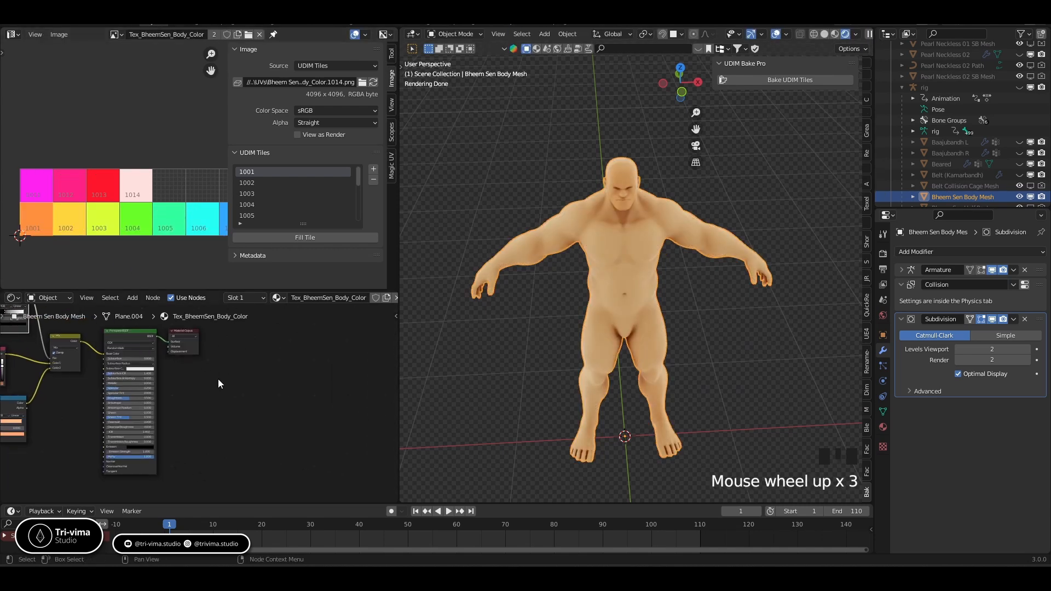
pyautogui.scroll(2, 218, 379)
pyautogui.hotkey('shift', 'a')
pyautogui.click(229, 382)
pyautogui.write('im')
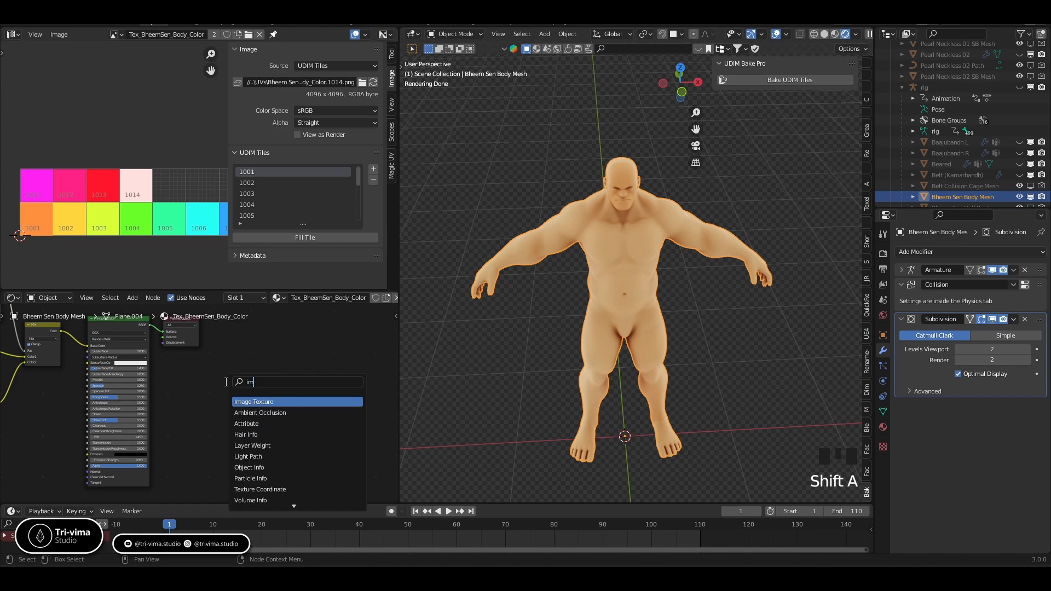
pyautogui.click(245, 402)
pyautogui.scroll(4, 232, 396)
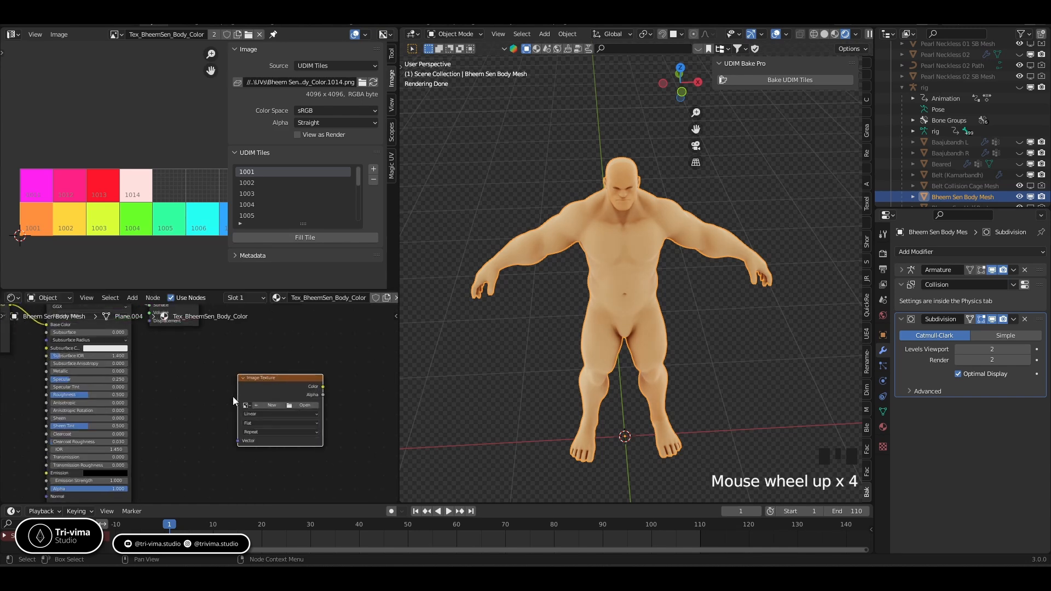
# Step: Assign the Tex_BheemSen_Body_Color image to the new Image Texture node and move the node slightly closer to the Principled BSDF
pyautogui.moveTo(232, 397)
pyautogui.mouseDown(button='middle')
pyautogui.moveTo(207, 413)
pyautogui.moveTo(215, 406)
pyautogui.mouseUp(button='middle')
pyautogui.click(218, 403)
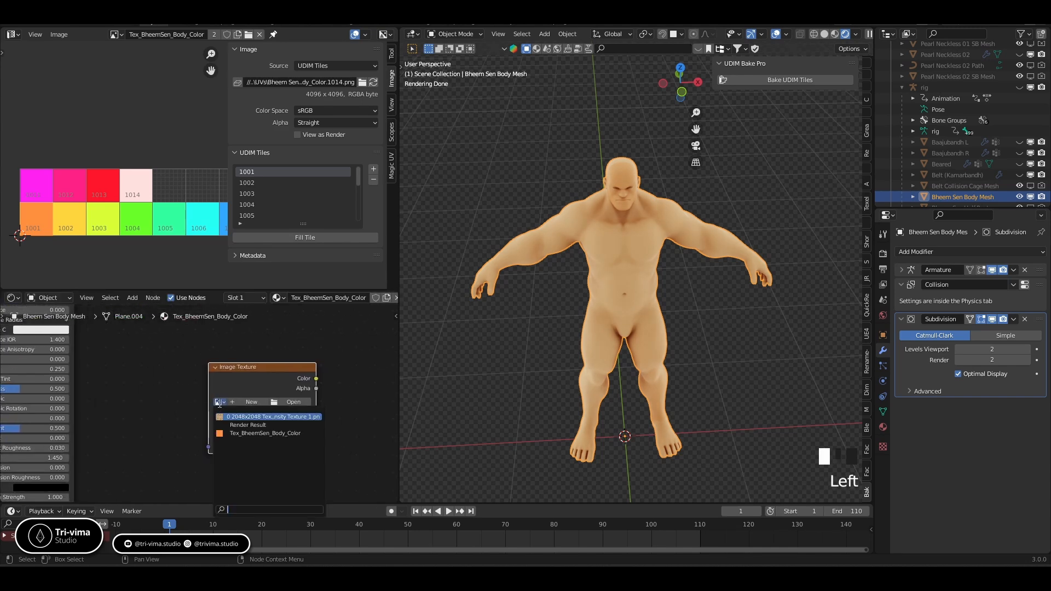
pyautogui.click(238, 434)
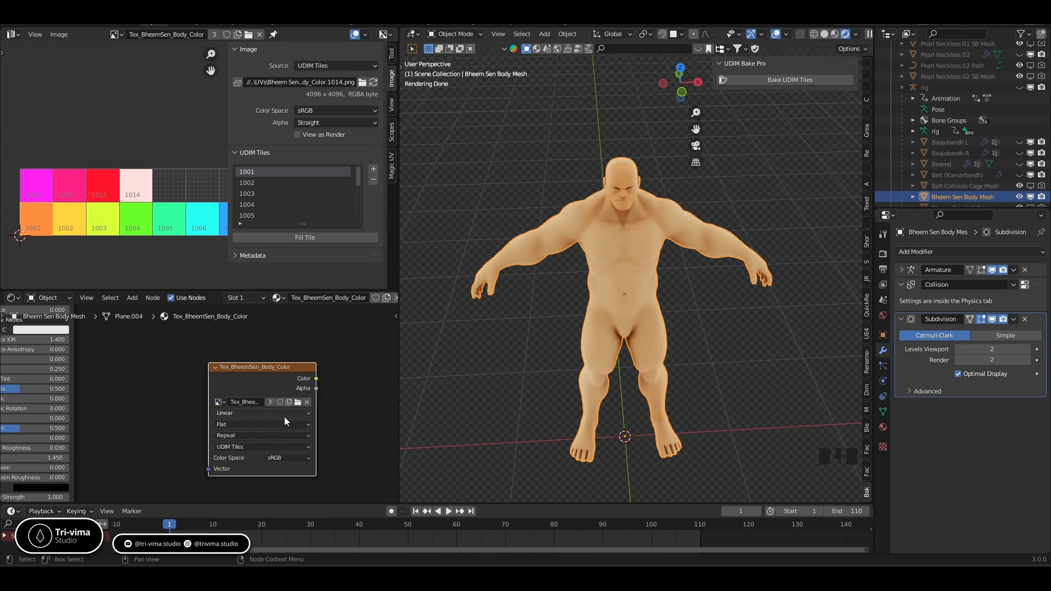
pyautogui.moveTo(254, 373); pyautogui.dragTo(225, 365)
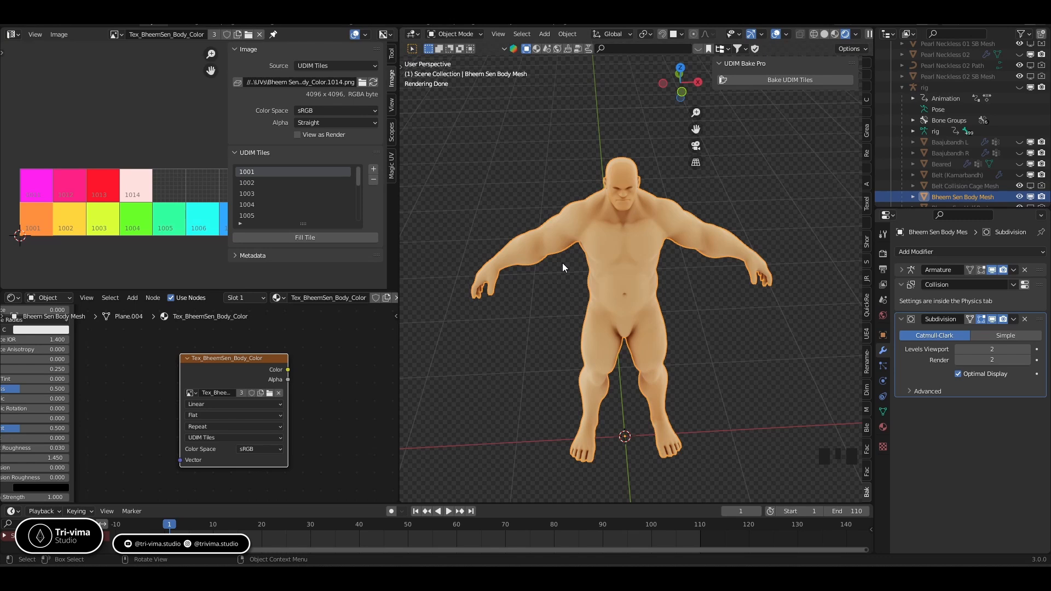
# Step: Save the Blender file and, with the viewport in solid shading, run Bake UDIM Tiles on the body mesh
pyautogui.hotkey('ctrl', 's')
pyautogui.click(826, 34)
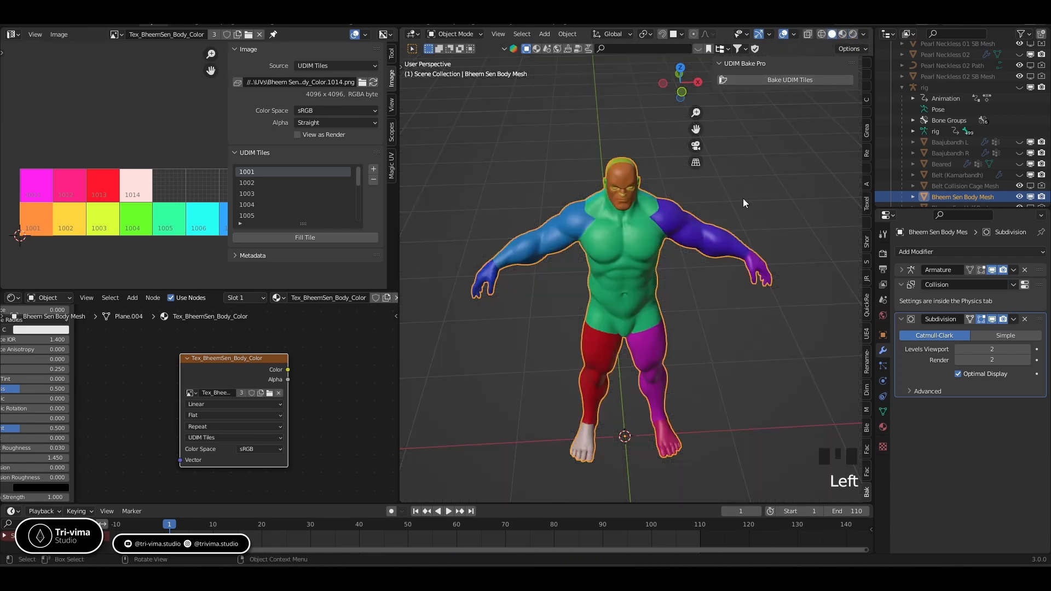
pyautogui.click(781, 80)
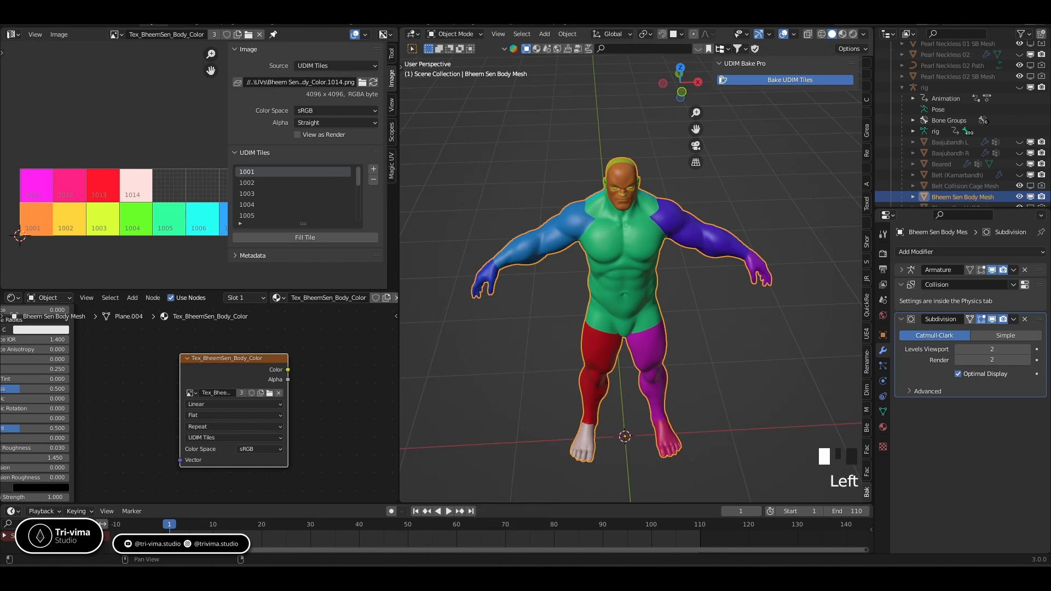
# Step: Check the baked tile images in File Explorer's UDIM Tiles folder, and return to Blender
pyautogui.click(524, 575)
pyautogui.rightClick(255, 233)
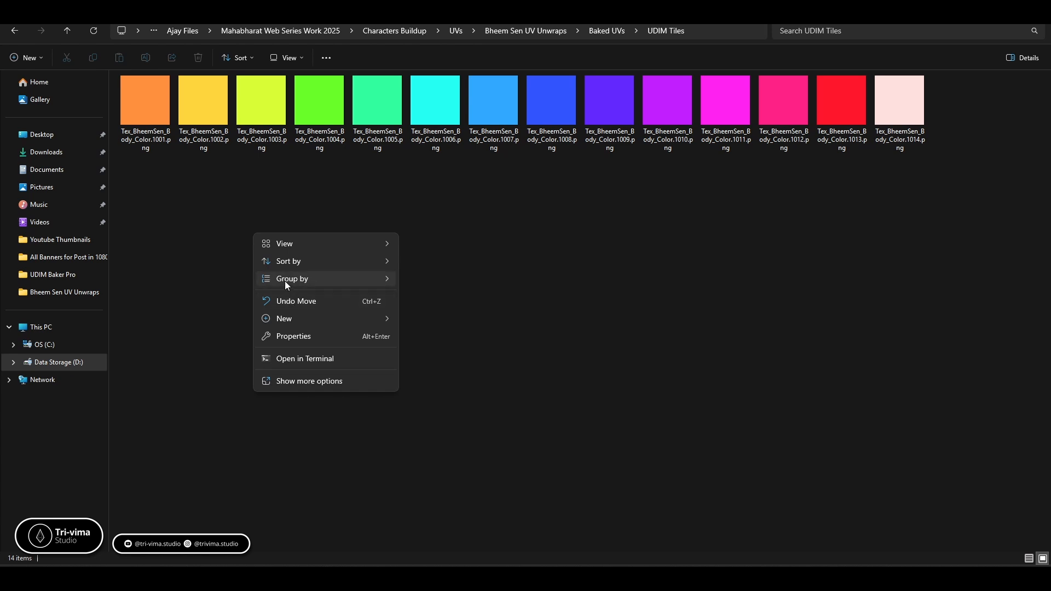
pyautogui.click(304, 380)
pyautogui.click(288, 276)
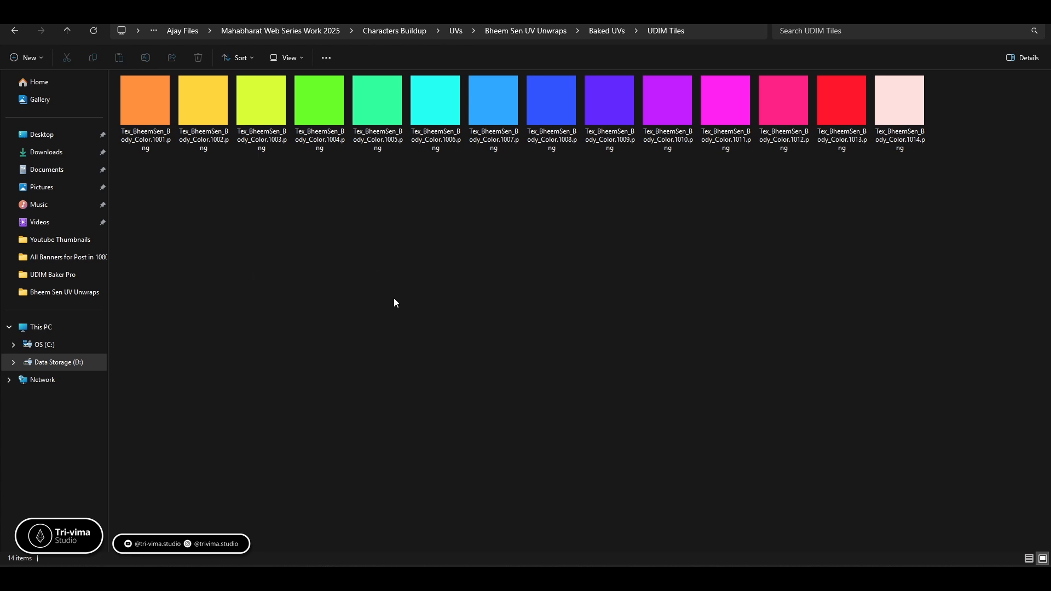
pyautogui.click(505, 572)
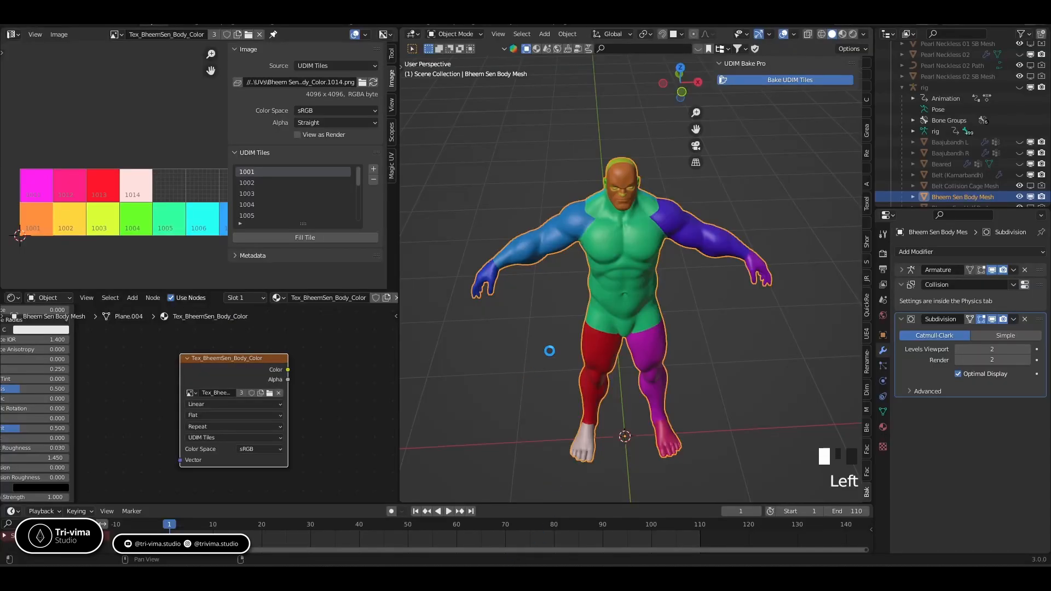
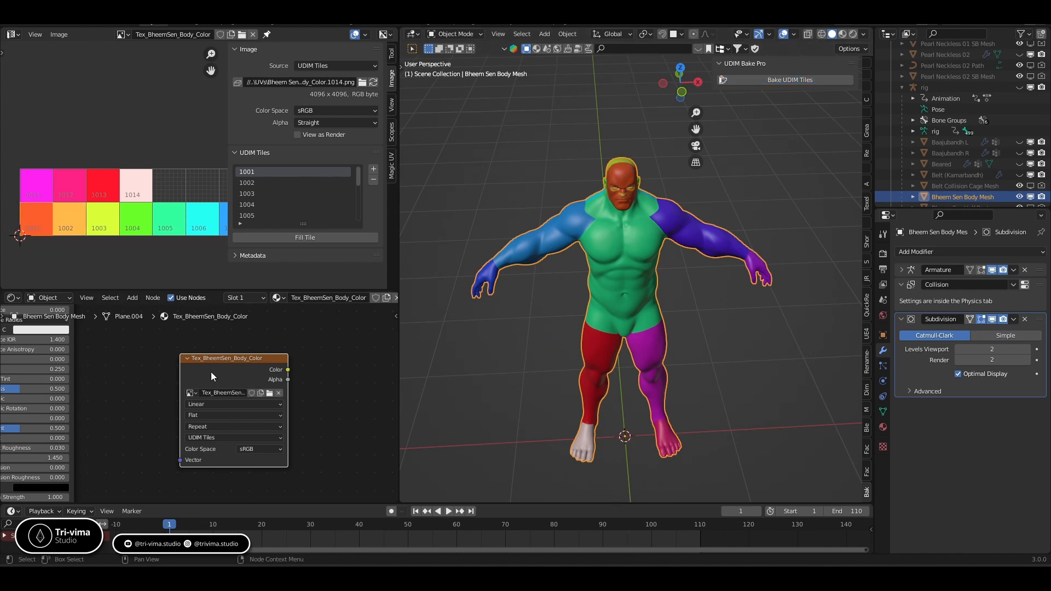
# Step: Replace the Tex_BheemSen_Body_Color texture node with a new, empty Image Texture node
pyautogui.press('x')
pyautogui.hotkey('shift', 'a')
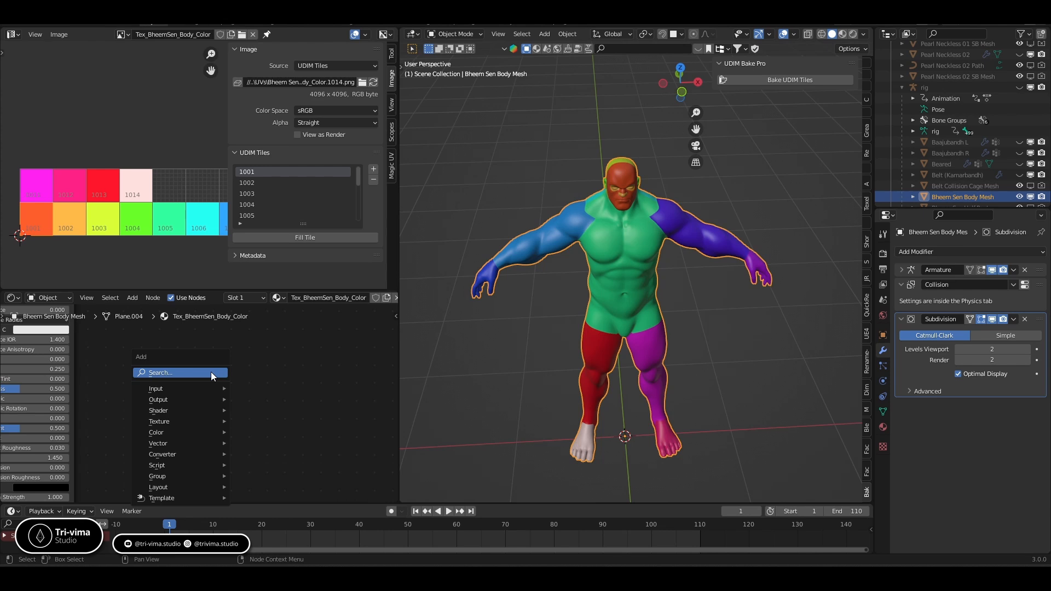
pyautogui.write('image')
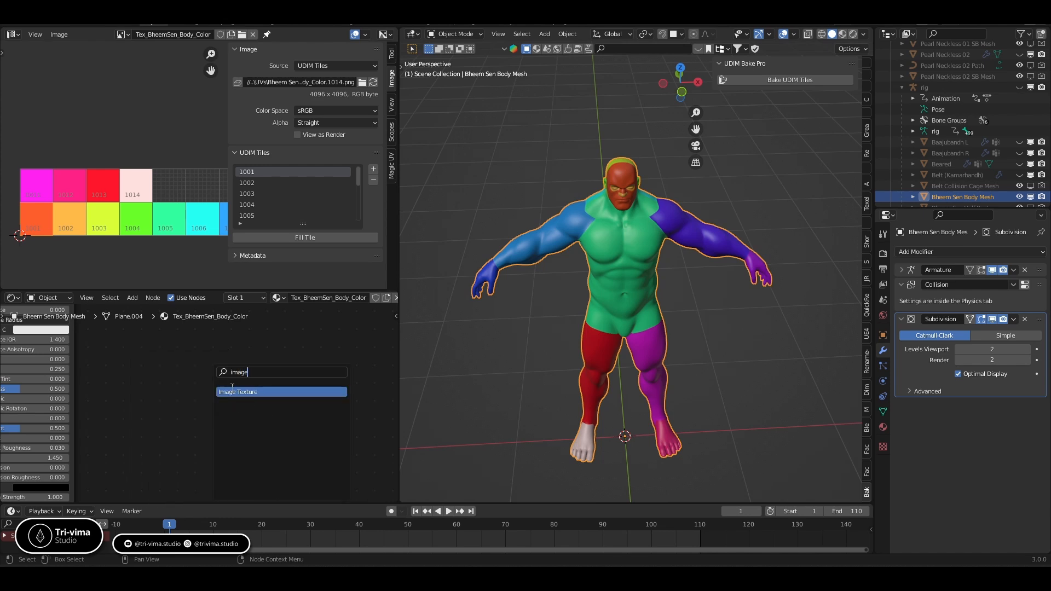
pyautogui.click(232, 392)
pyautogui.click(191, 374)
# Step: Save the tiled image over Tex_BheemSen_Body_Color.1001.png in the UDIM Tiles folder as PNG
pyautogui.click(59, 34)
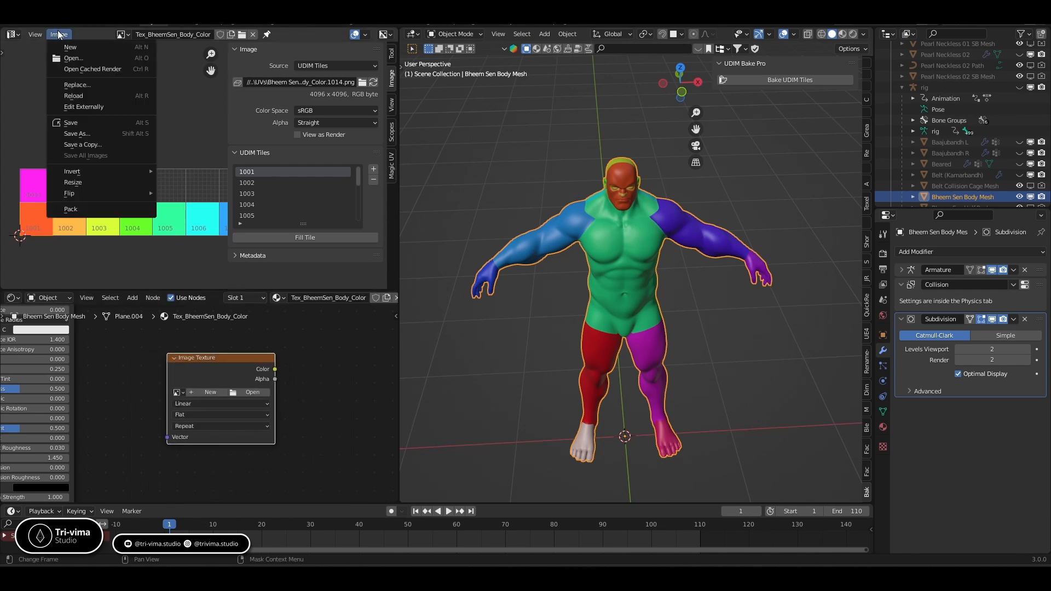
pyautogui.click(73, 121)
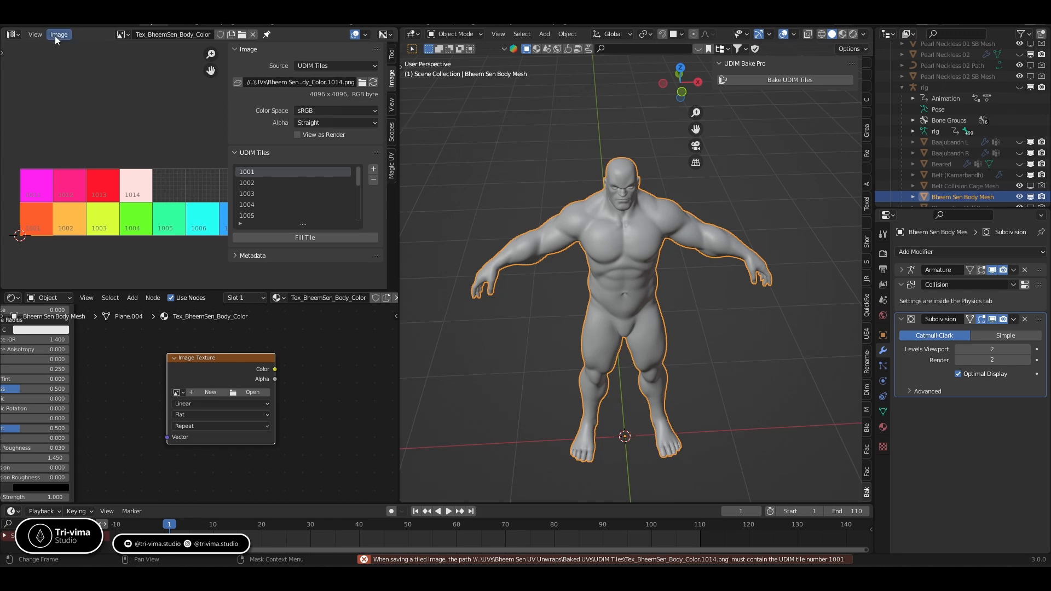
pyautogui.click(59, 34)
pyautogui.click(75, 136)
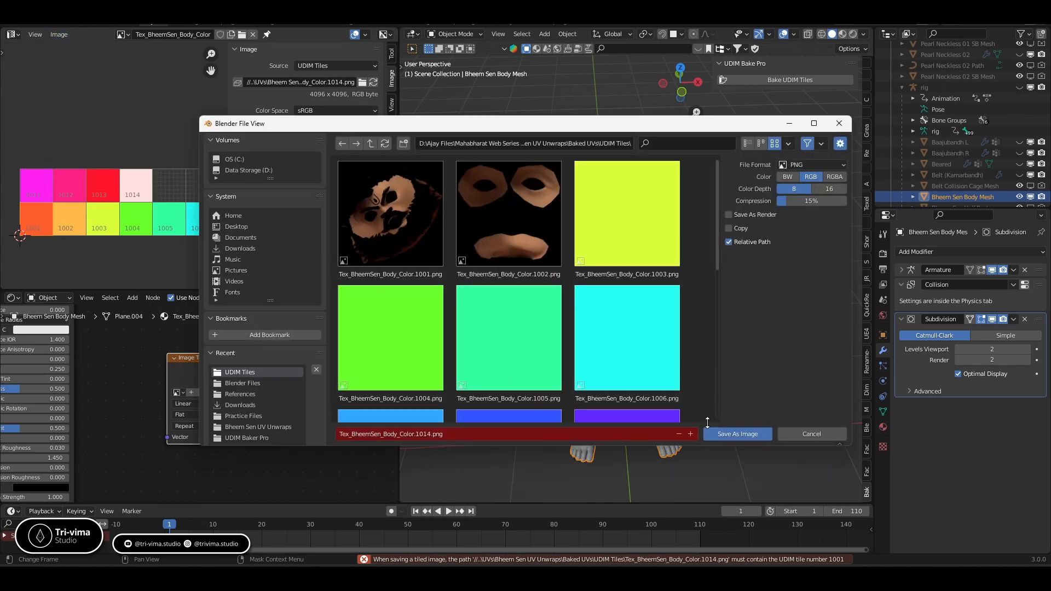
pyautogui.click(389, 235)
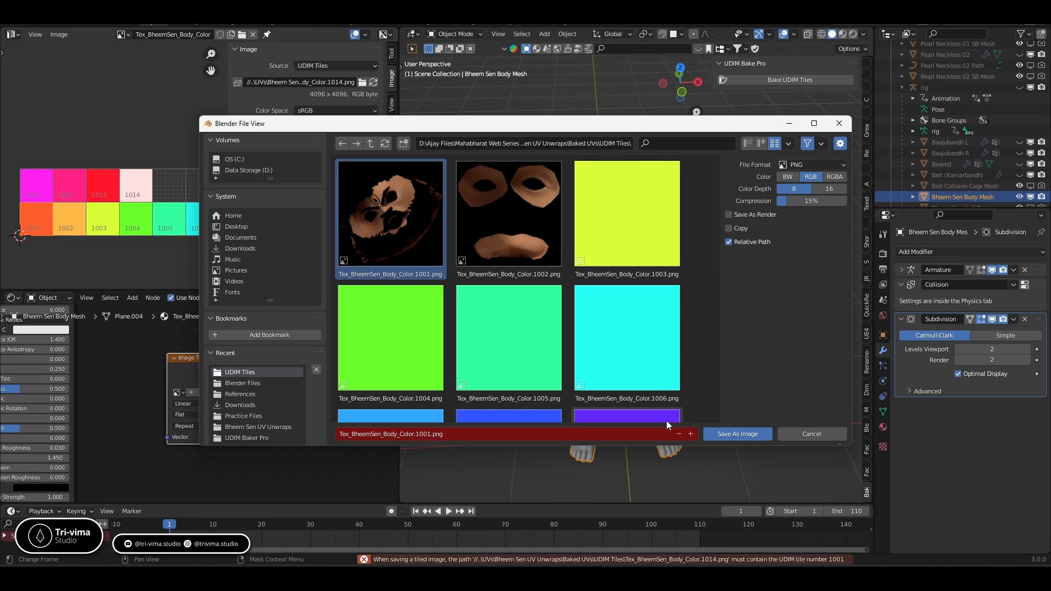
pyautogui.click(730, 434)
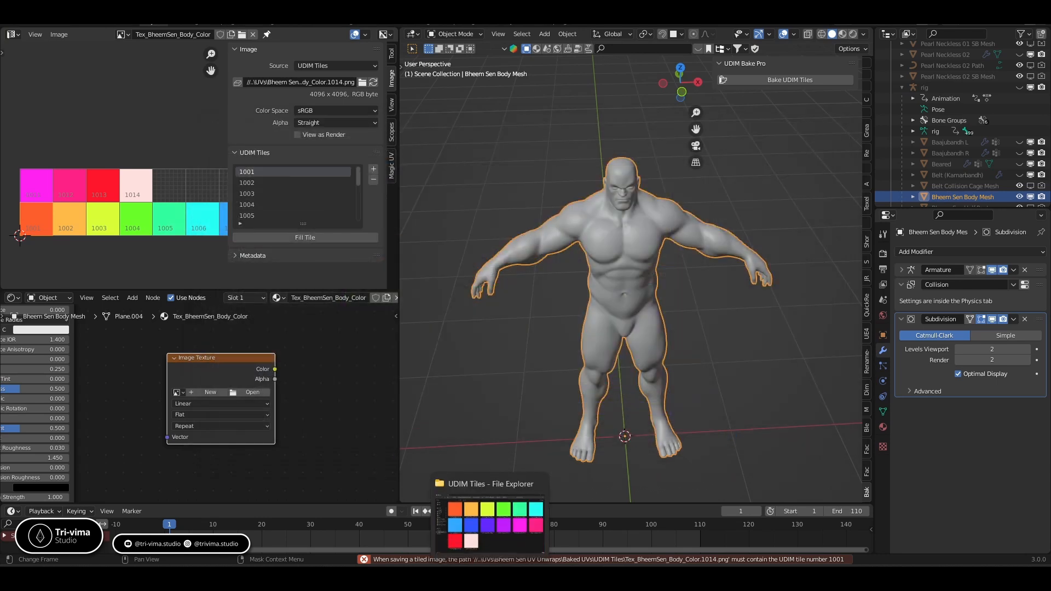
# Step: Inspect the saved tile images in File Explorer's UDIM Tiles folder, and switch back to Blender
pyautogui.click(489, 575)
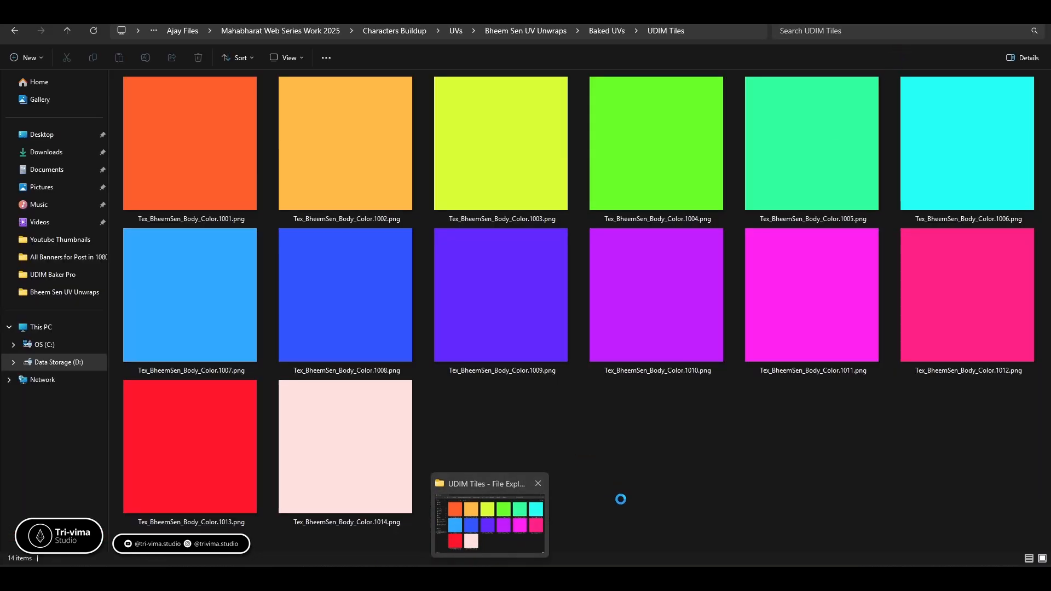
pyautogui.click(634, 575)
pyautogui.click(634, 575)
pyautogui.click(634, 575)
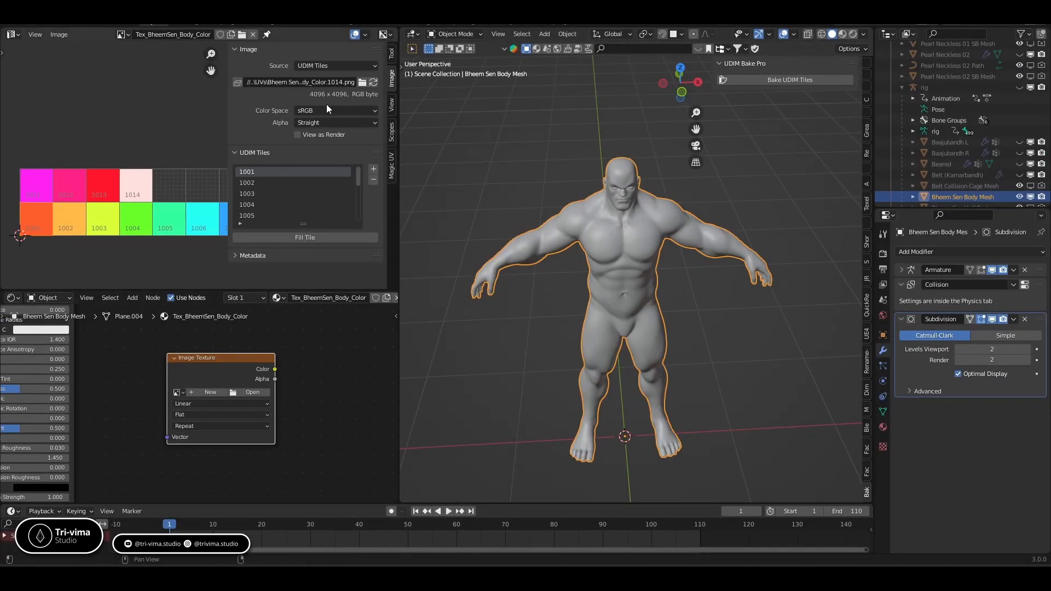
# Step: Refill UDIM tile 1001 as a blank image 2048 px wide and 2048 px high
pyautogui.click(271, 237)
pyautogui.click(290, 270)
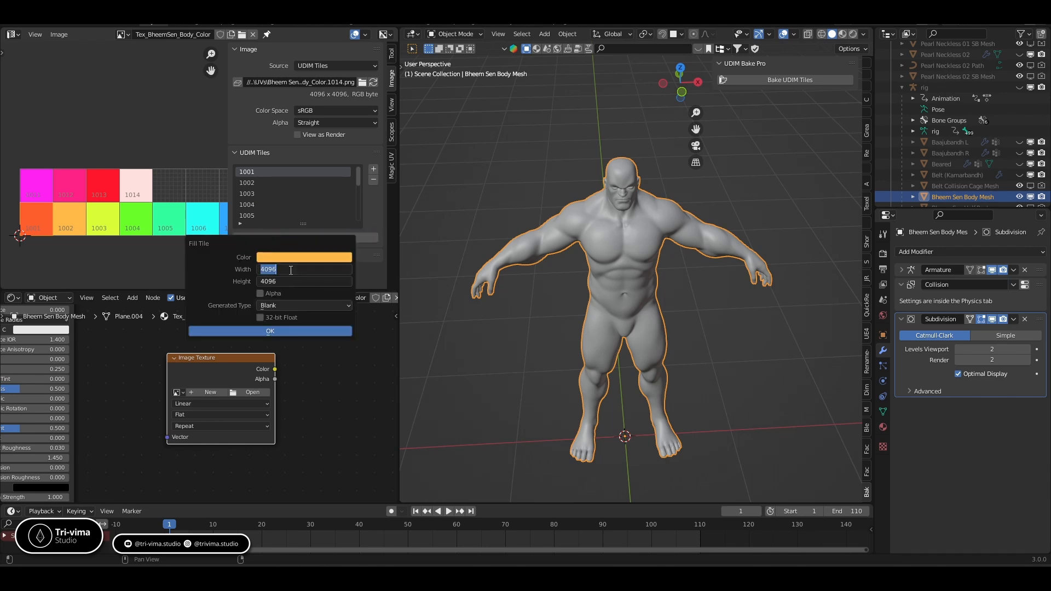
pyautogui.write('2048')
pyautogui.press('Return')
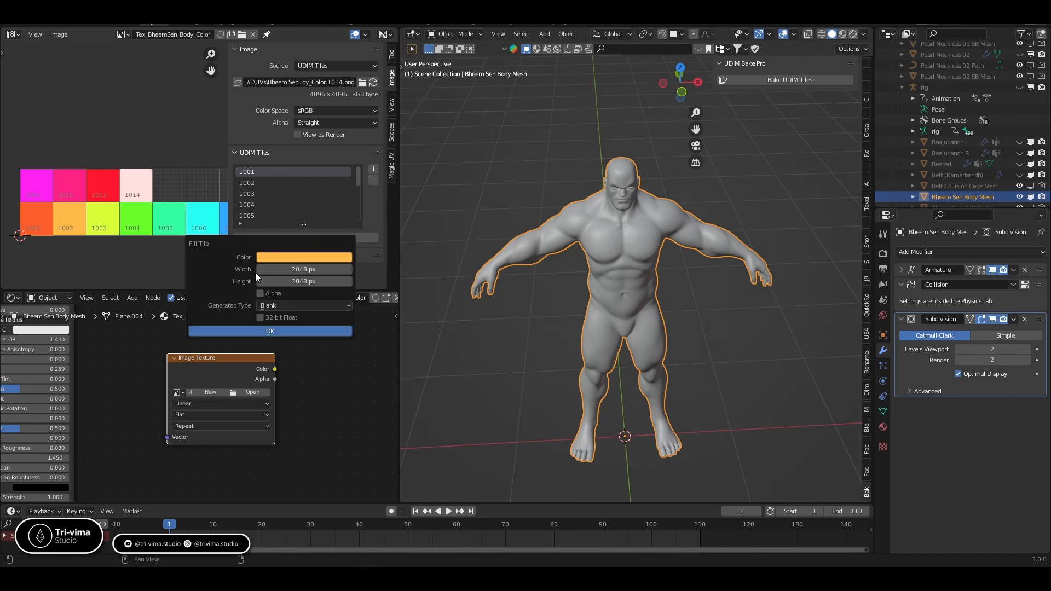
pyautogui.click(278, 334)
# Step: Check the Fill Tile width and height for UDIM tiles 1002 to 1005 without refilling them
pyautogui.click(248, 182)
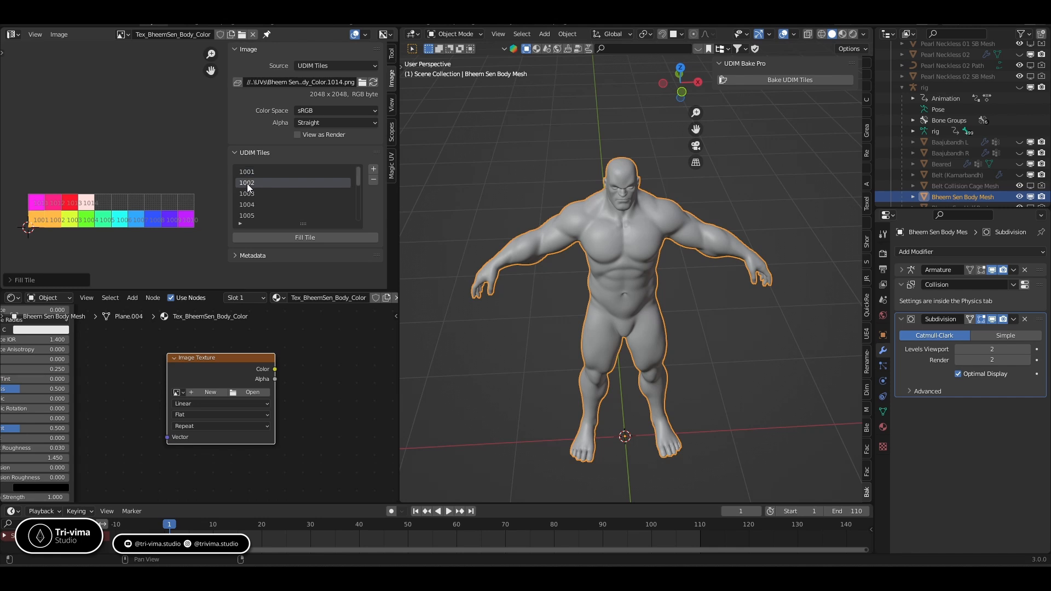
pyautogui.click(271, 236)
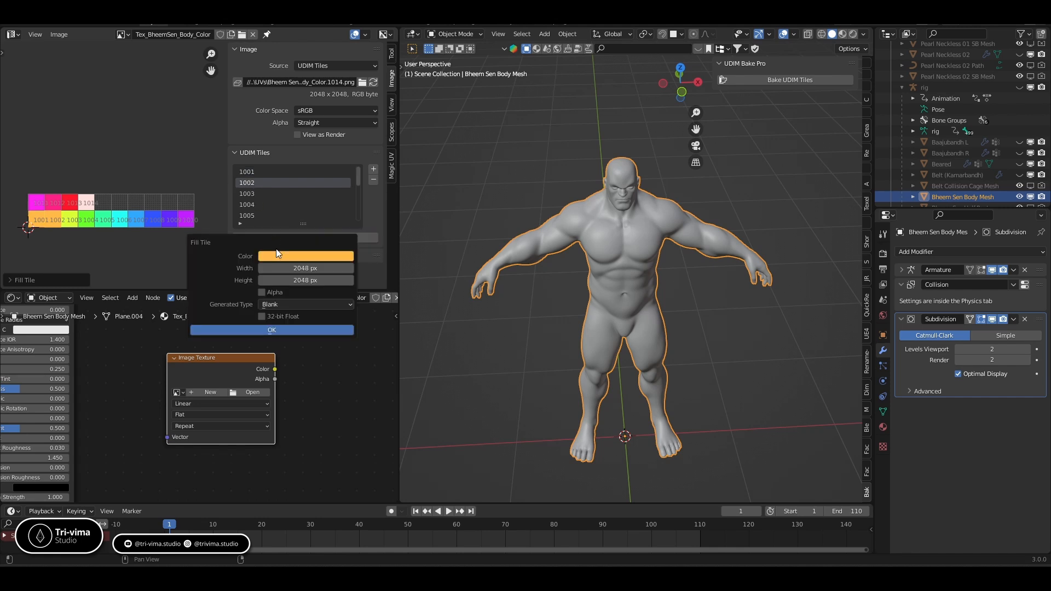
pyautogui.click(247, 193)
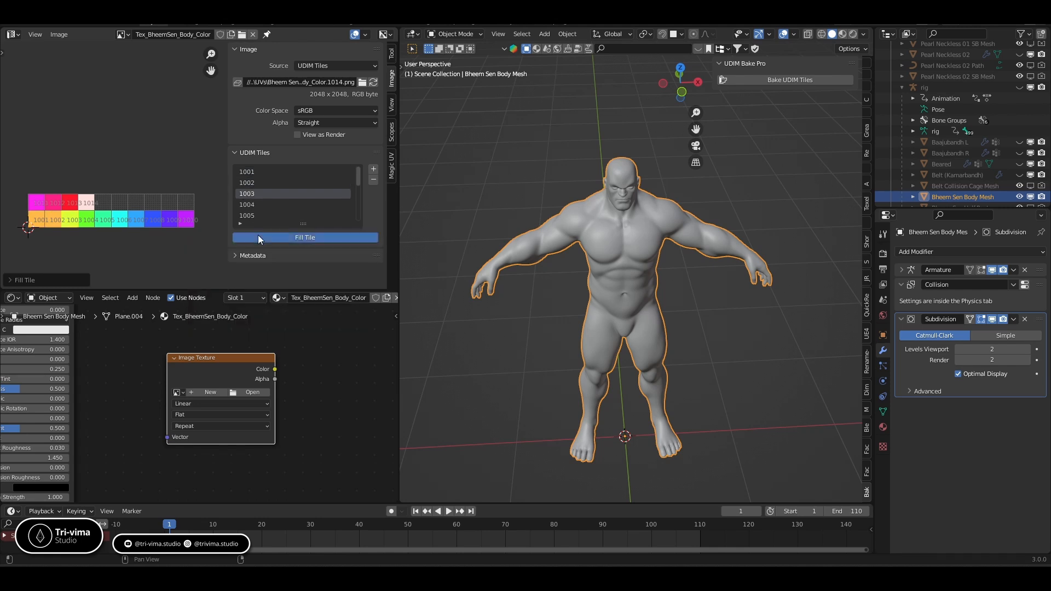
pyautogui.click(258, 236)
pyautogui.click(246, 205)
pyautogui.click(255, 237)
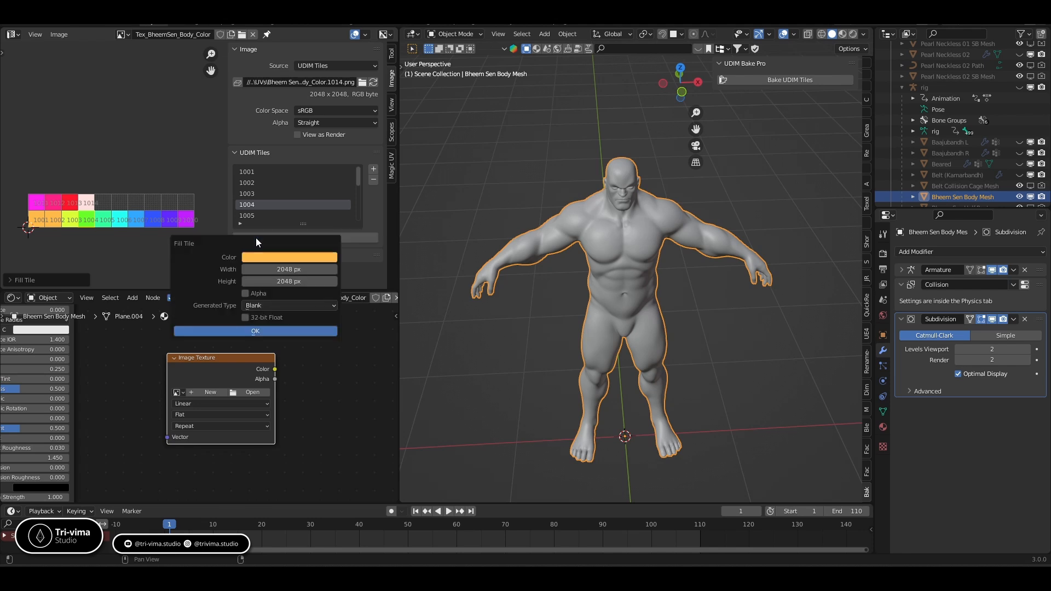
pyautogui.click(245, 216)
pyautogui.click(256, 238)
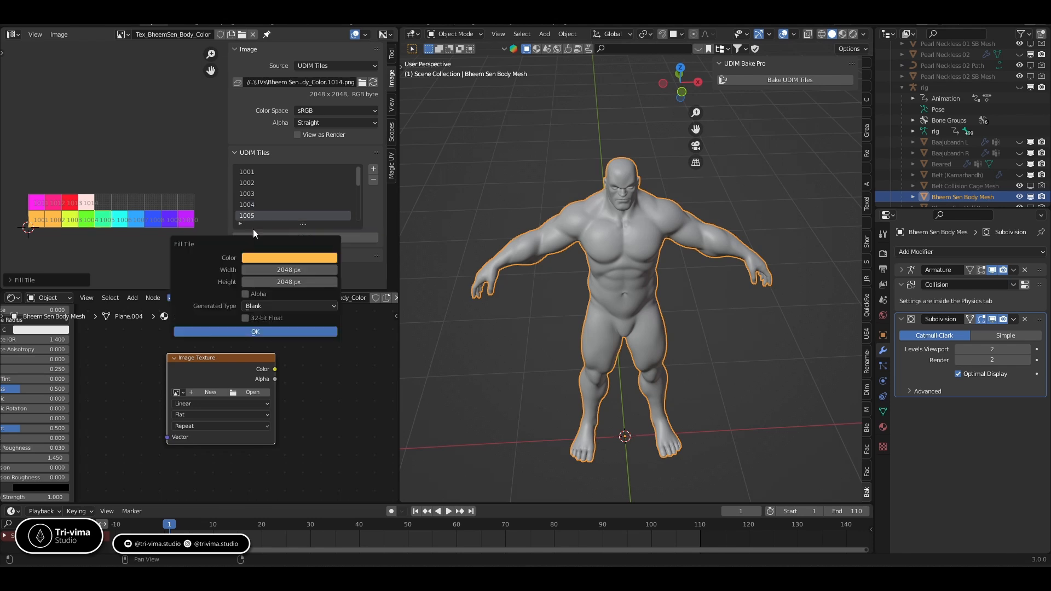
pyautogui.click(233, 187)
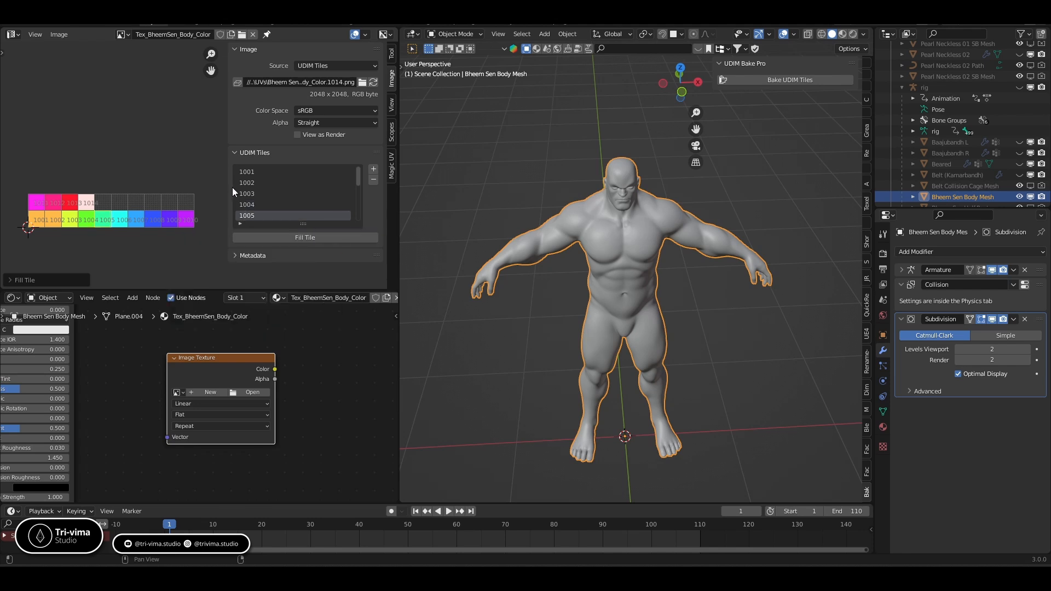
# Step: Make UDIM tile 1001 active and assign the Tex_BheemSen_Body_Color image to the empty Image Texture node
pyautogui.click(246, 172)
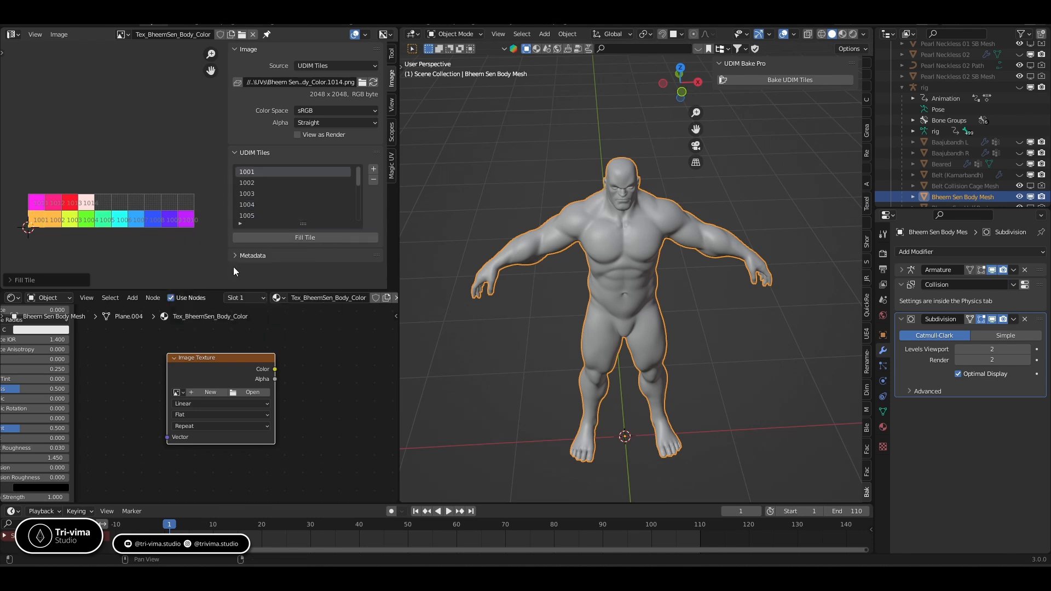
pyautogui.click(176, 392)
pyautogui.click(193, 413)
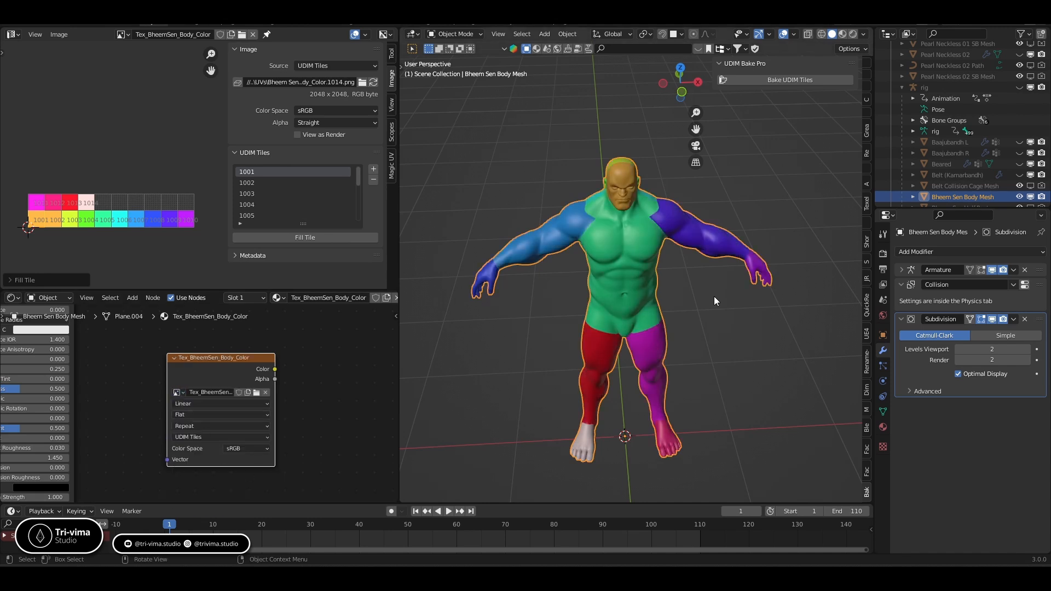
# Step: Preview the body in rendered shading, return to solid shading, and save the Blender file
pyautogui.click(853, 34)
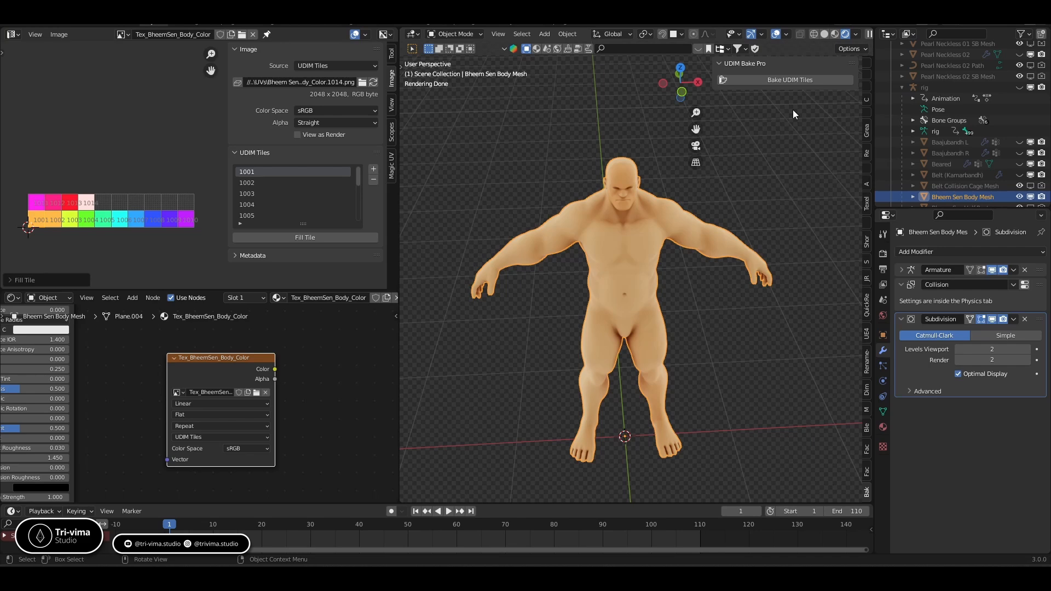
pyautogui.click(824, 34)
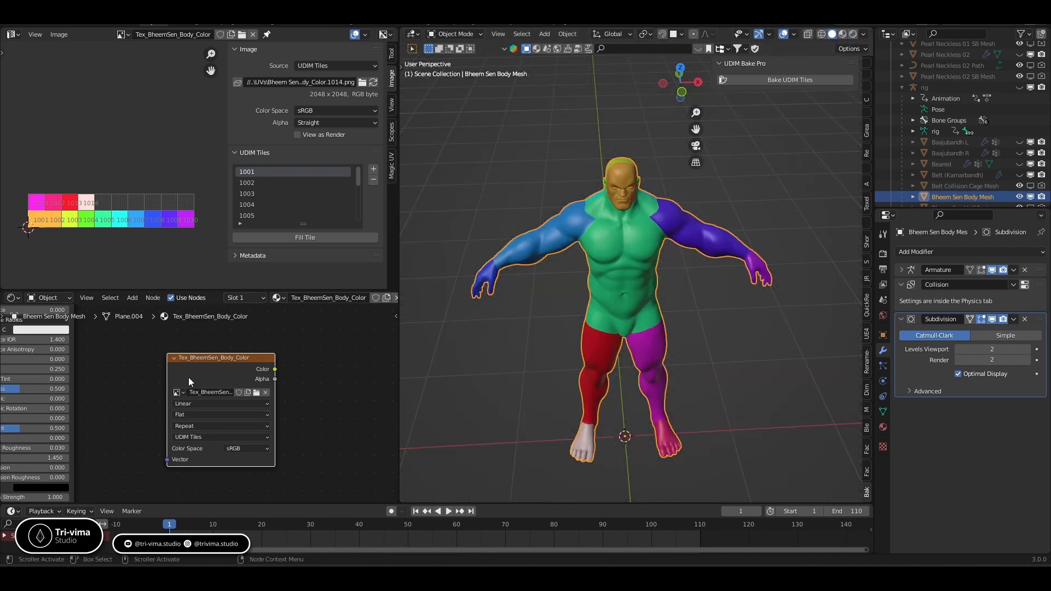
pyautogui.moveTo(145, 383); pyautogui.dragTo(244, 443, button='middle')
pyautogui.scroll(-3, 232, 435)
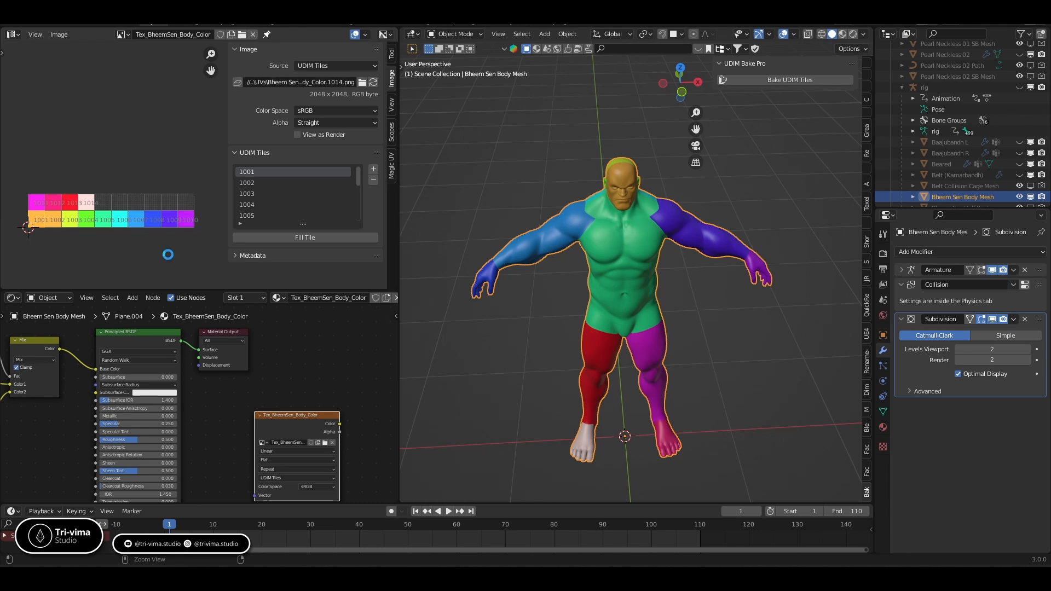
pyautogui.hotkey('ctrl', 's')
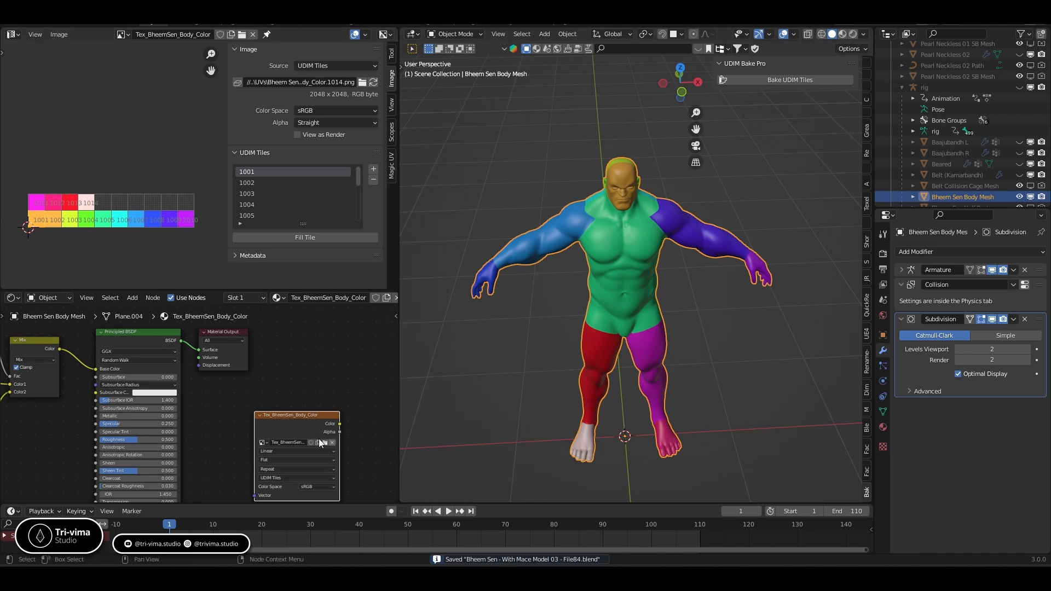
# Step: Remove the Subdivision modifier from the Bheem Sen Body Mesh and save the Blender file
pyautogui.moveTo(323, 388); pyautogui.dragTo(274, 346, button='middle')
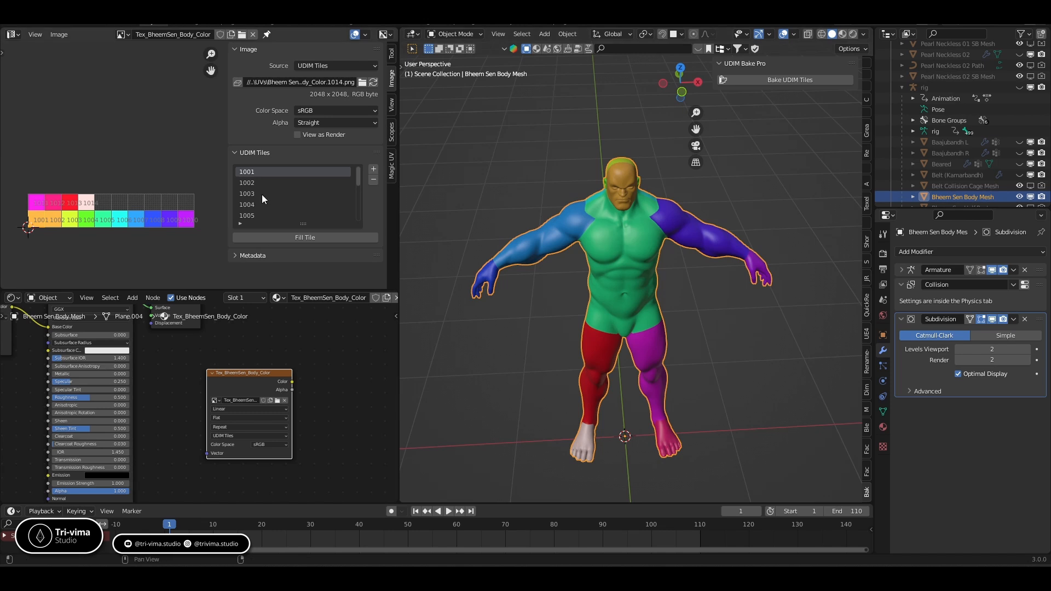
pyautogui.click(1026, 320)
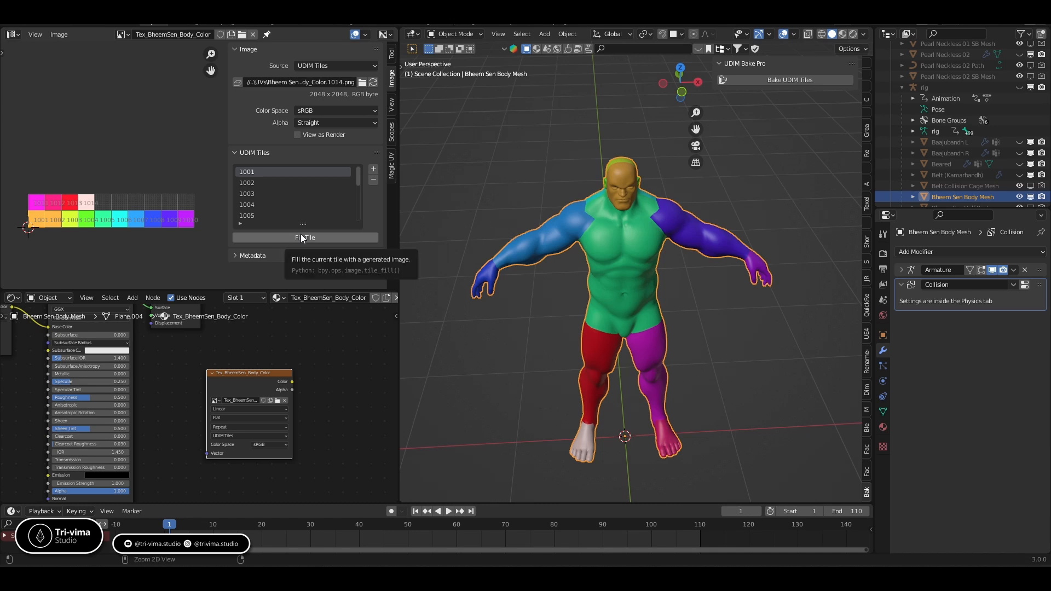
pyautogui.hotkey('ctrl', 's')
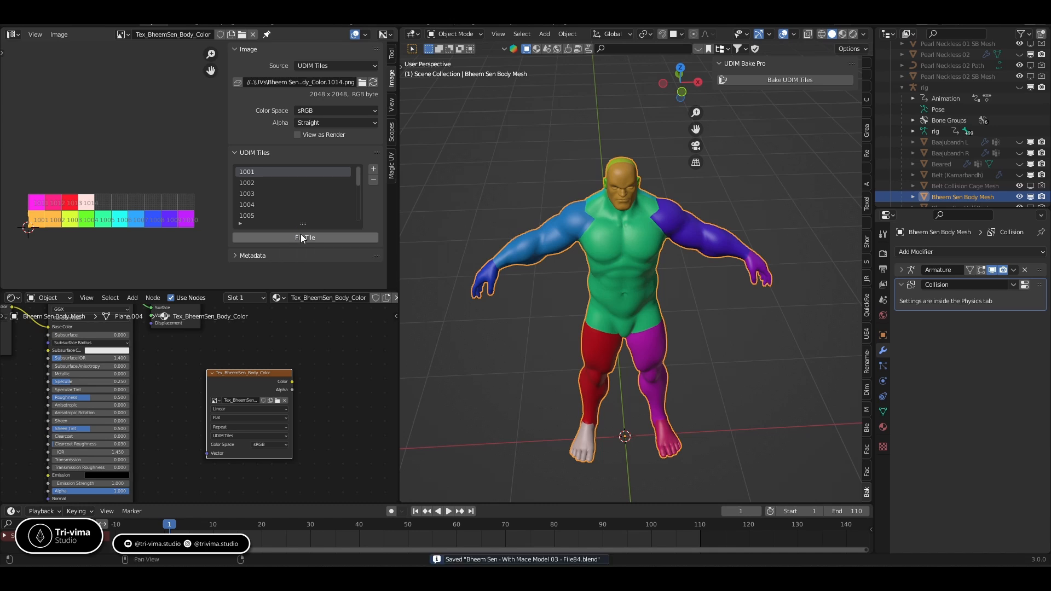
# Step: Bake the body's UDIM tiles, refresh the UDIM Tiles folder in File Explorer to check the images, and return to Blender
pyautogui.click(806, 79)
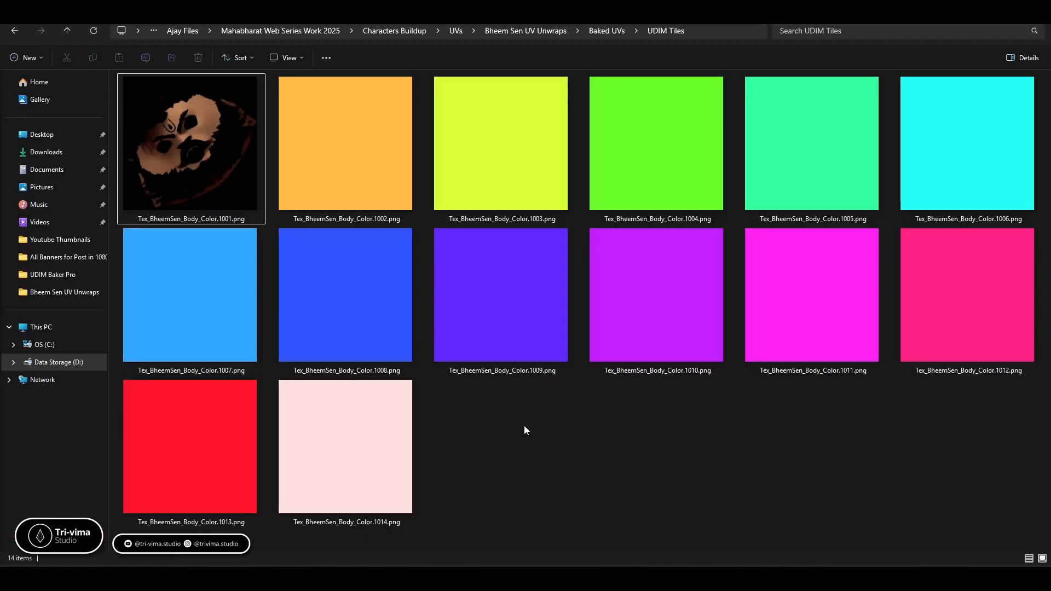
pyautogui.rightClick(558, 457)
pyautogui.click(590, 446)
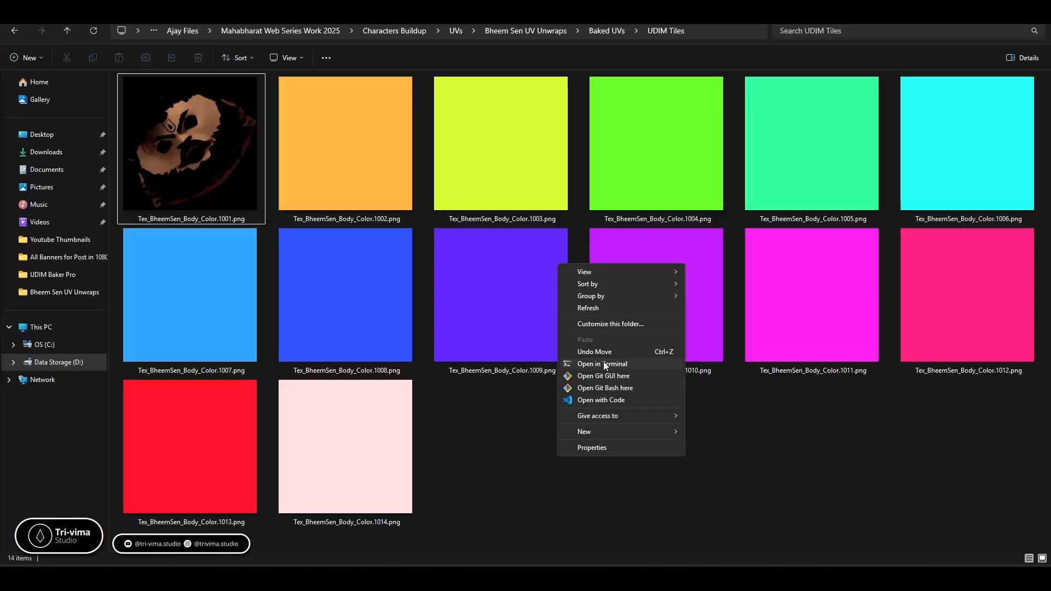
pyautogui.click(590, 309)
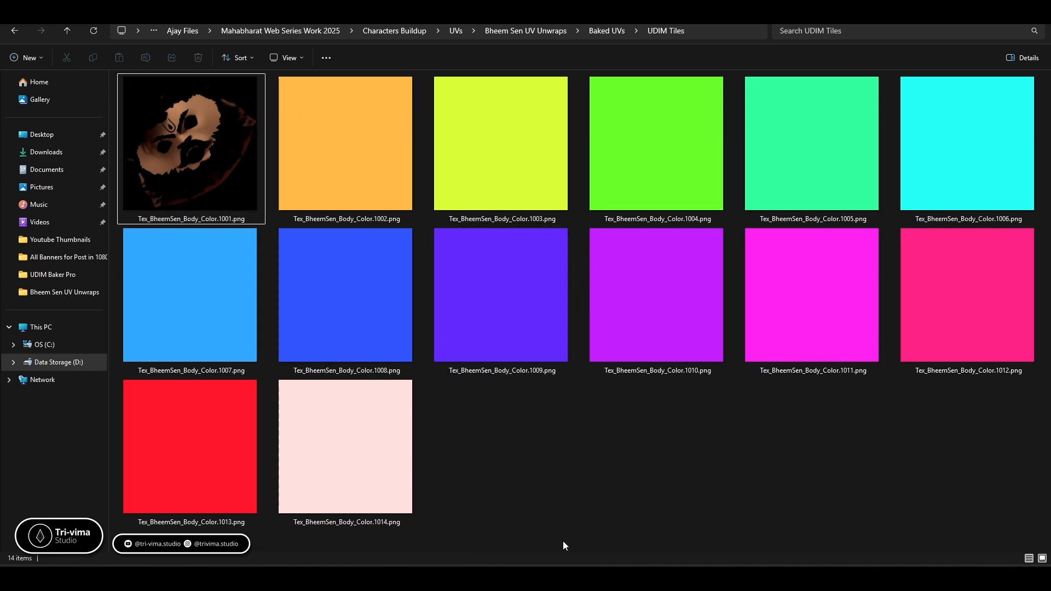
pyautogui.click(636, 578)
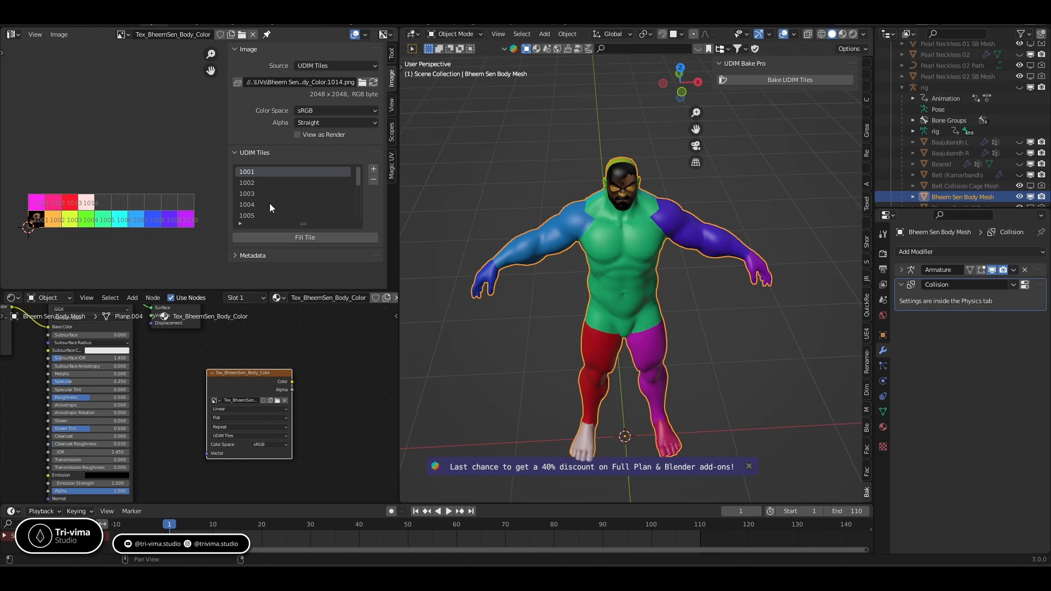
# Step: Refill UDIM tile 1001 with a blank orange image 2048 px wide and 2048 px high
pyautogui.click(276, 238)
pyautogui.click(308, 258)
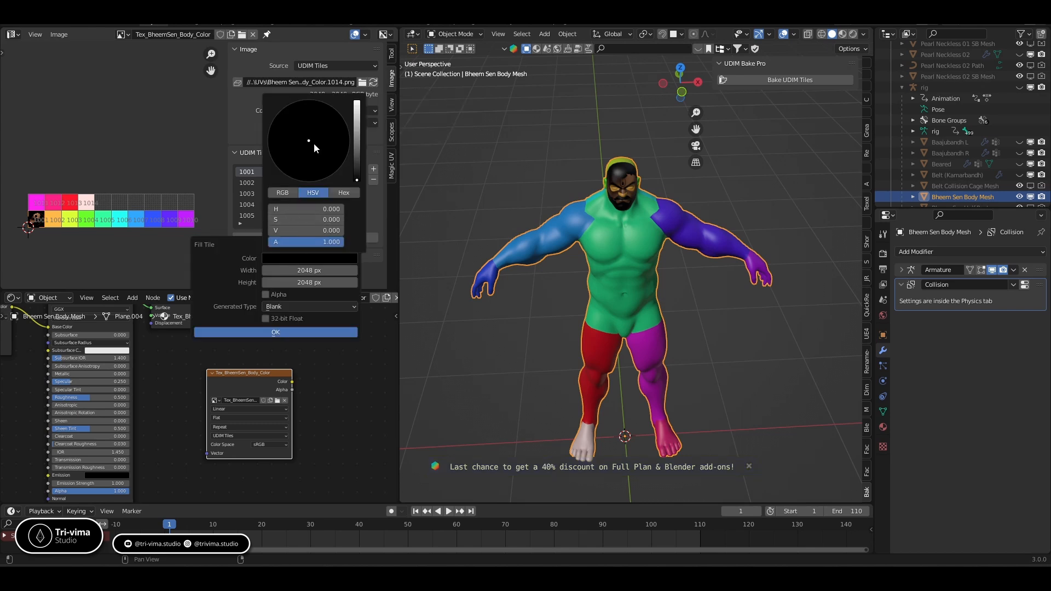
pyautogui.click(356, 101)
pyautogui.click(295, 168)
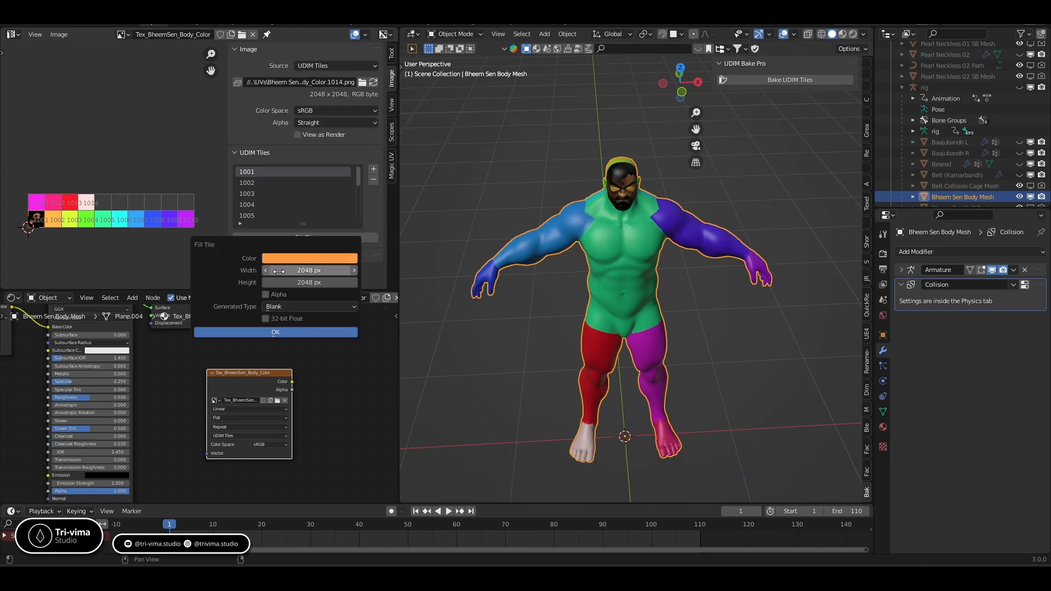
pyautogui.press('Return')
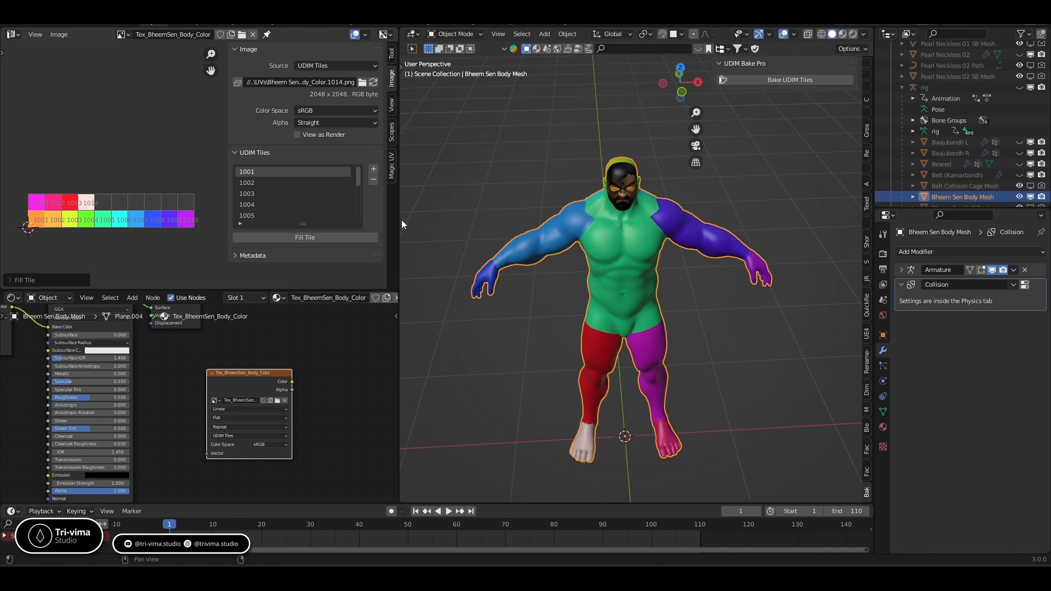
pyautogui.click(531, 195)
# Step: Disable the rig's child accessories, facial parts, hair and wrist guards in viewports and renders, keeping the Bheem Sen Body Mesh enabled
pyautogui.scroll(-2, 1026, 197)
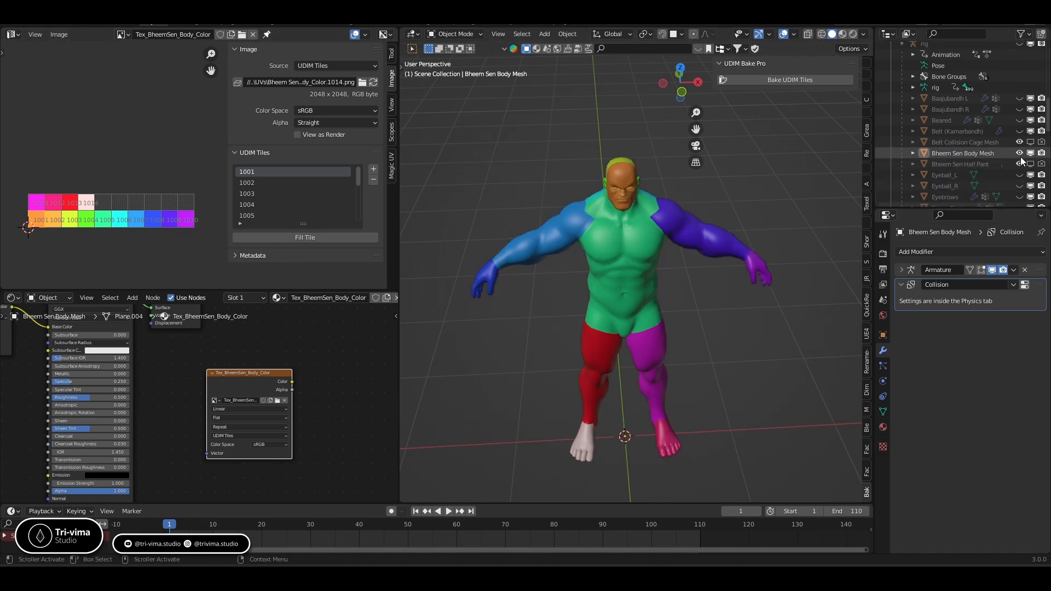
pyautogui.moveTo(1031, 131); pyautogui.dragTo(1041, 197)
pyautogui.scroll(-4, 1040, 199)
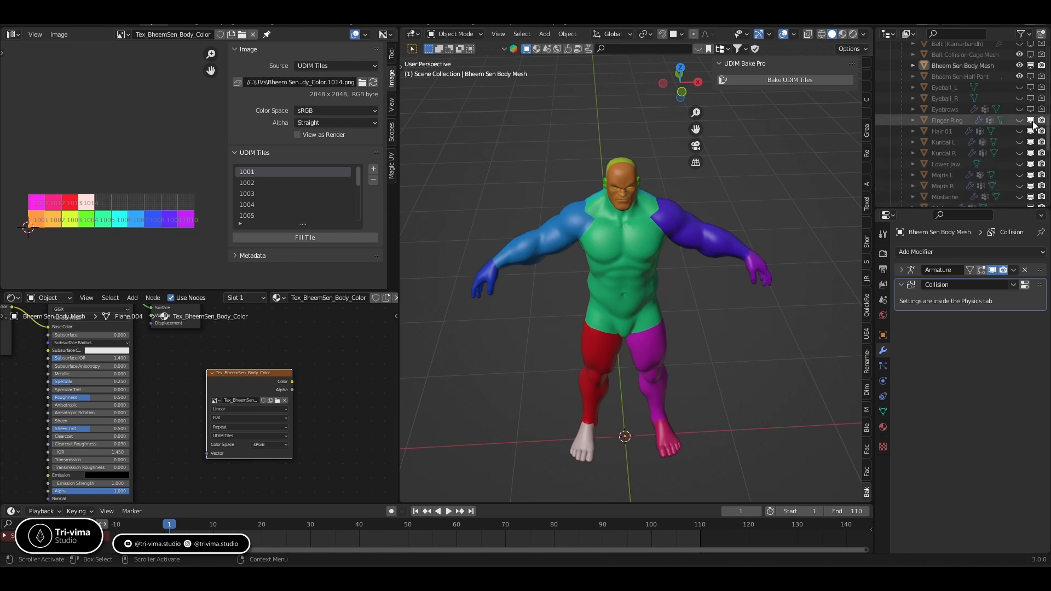
pyautogui.moveTo(1032, 120); pyautogui.dragTo(1032, 197)
pyautogui.scroll(-2, 1035, 150)
pyautogui.moveTo(1042, 76); pyautogui.dragTo(1042, 197)
pyautogui.scroll(-2, 1041, 197)
pyautogui.moveTo(1030, 120); pyautogui.dragTo(1031, 154)
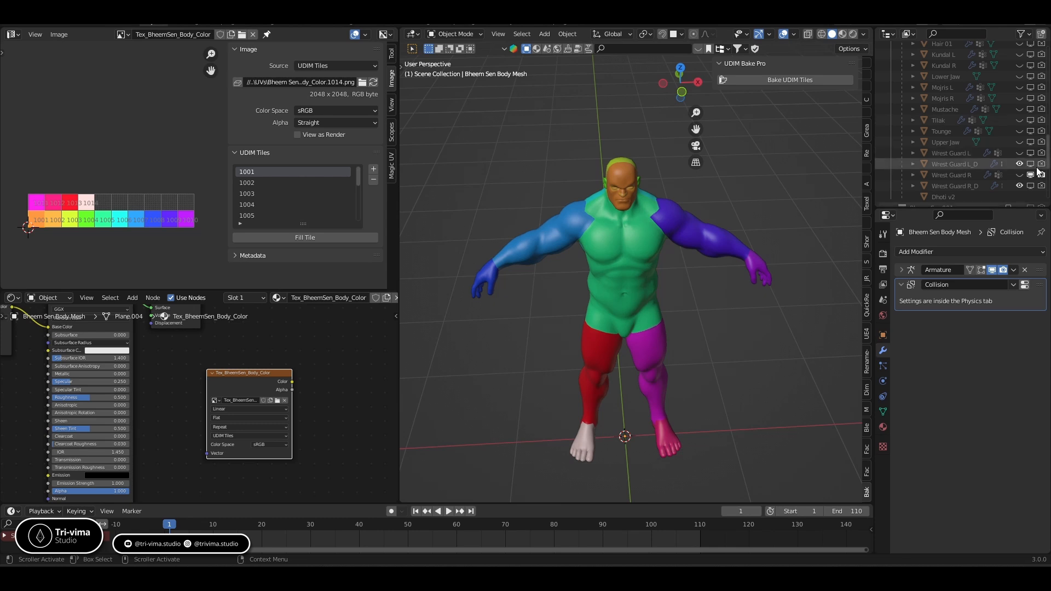
pyautogui.click(1030, 175)
pyautogui.click(1040, 175)
# Step: Exclude the Dhoti V2.0 and Mace collections from the view layer and disable the Point.008 to Point.011 lights in viewports
pyautogui.scroll(-7, 988, 188)
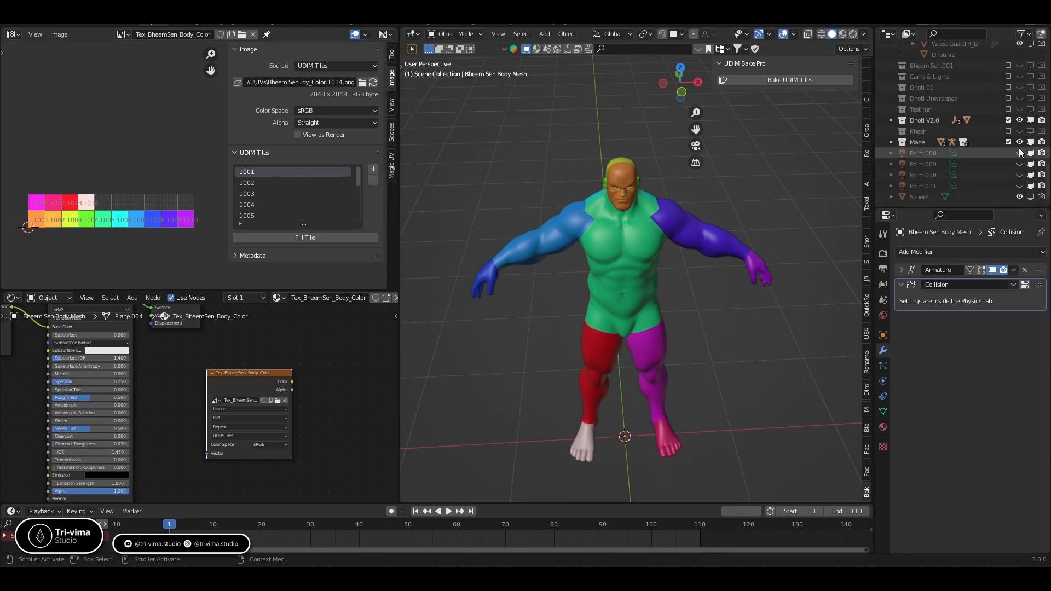
pyautogui.click(1009, 120)
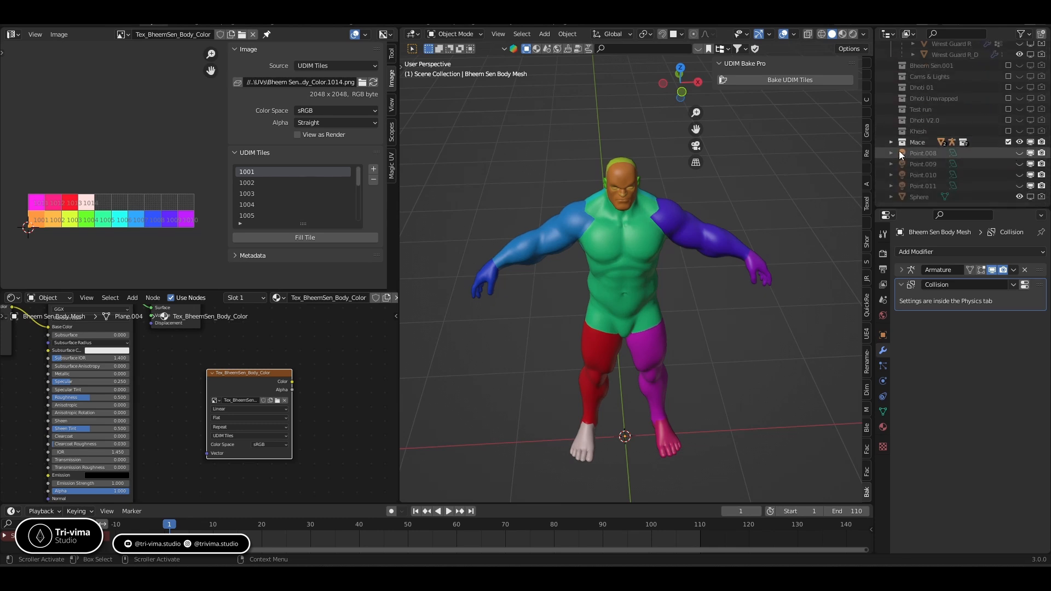
pyautogui.click(891, 142)
pyautogui.click(1008, 142)
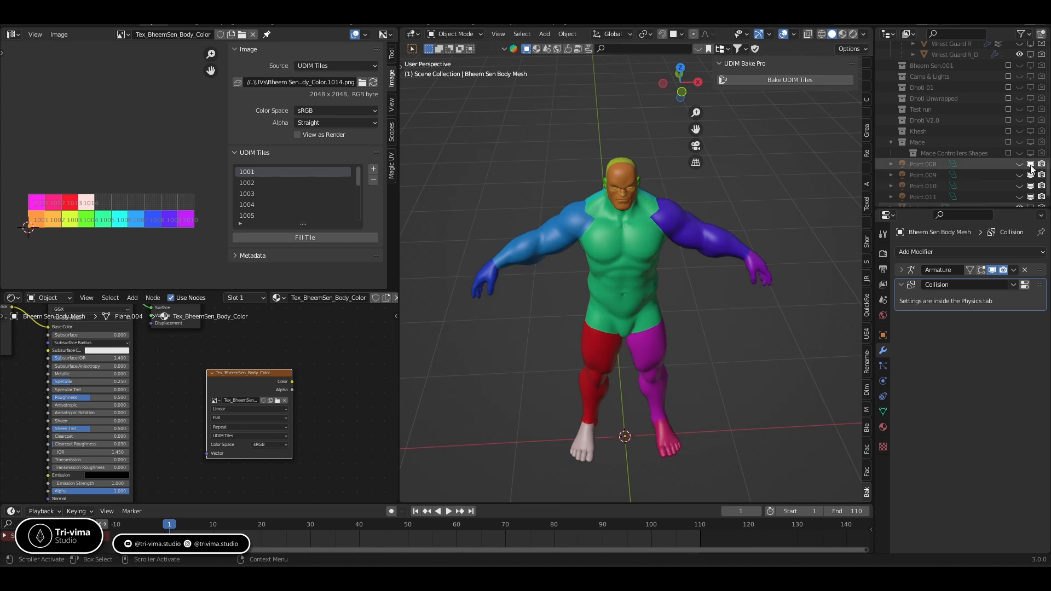
pyautogui.scroll(-1, 1031, 165)
pyautogui.moveTo(1031, 154); pyautogui.dragTo(1031, 186)
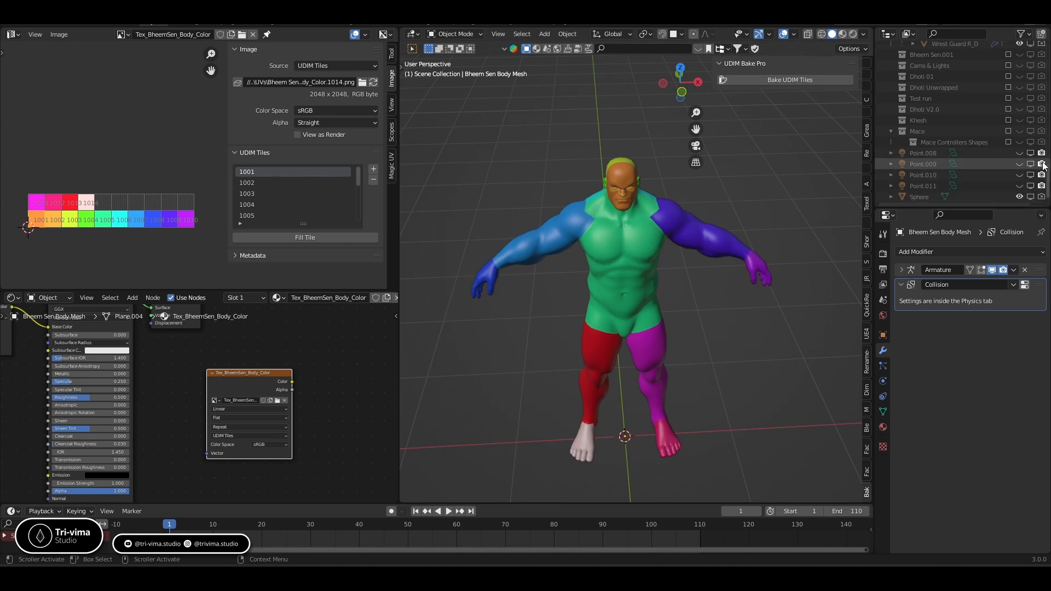
# Step: Disable the rig, Pearl Neckless 01 and Pearl Neckless 02 in viewports and renders, and hide the Pearl Neckless 01 path and SB mesh
pyautogui.scroll(5, 1005, 156)
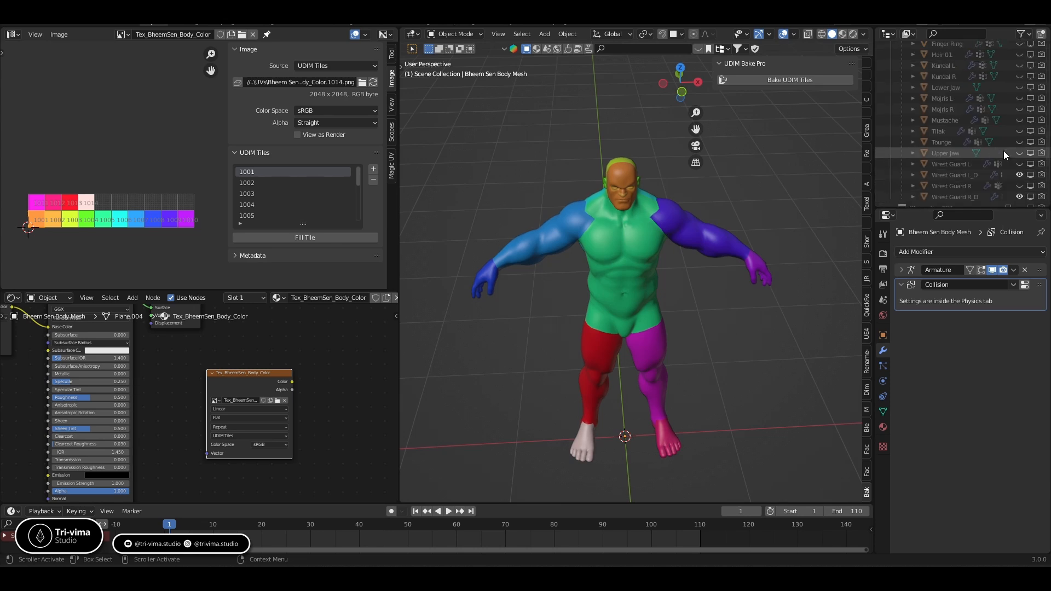
pyautogui.scroll(-2, 1004, 150)
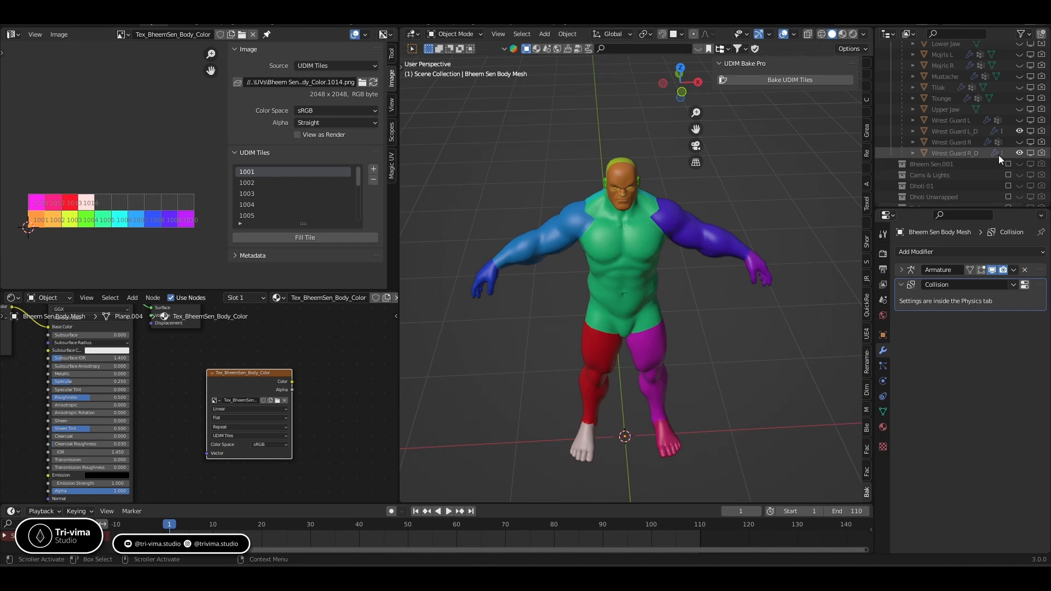
pyautogui.scroll(6, 1016, 134)
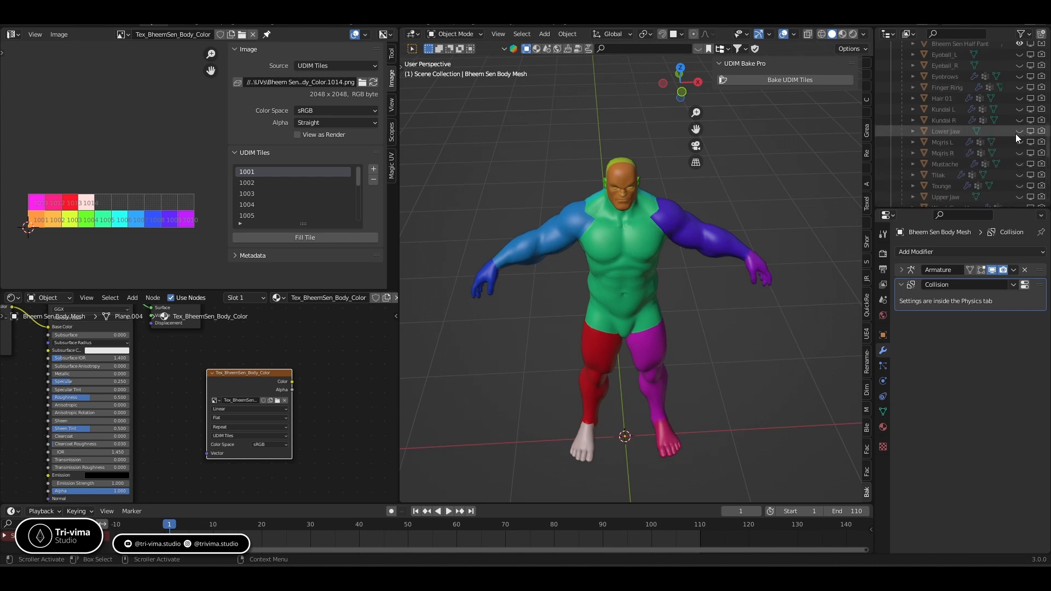
pyautogui.scroll(4, 1003, 144)
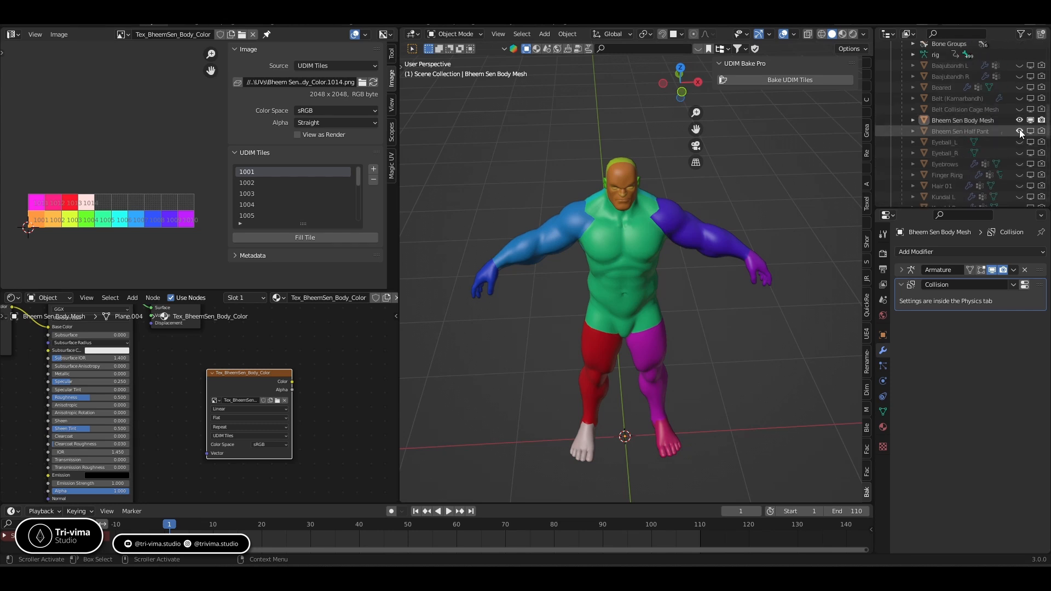
pyautogui.scroll(2, 990, 153)
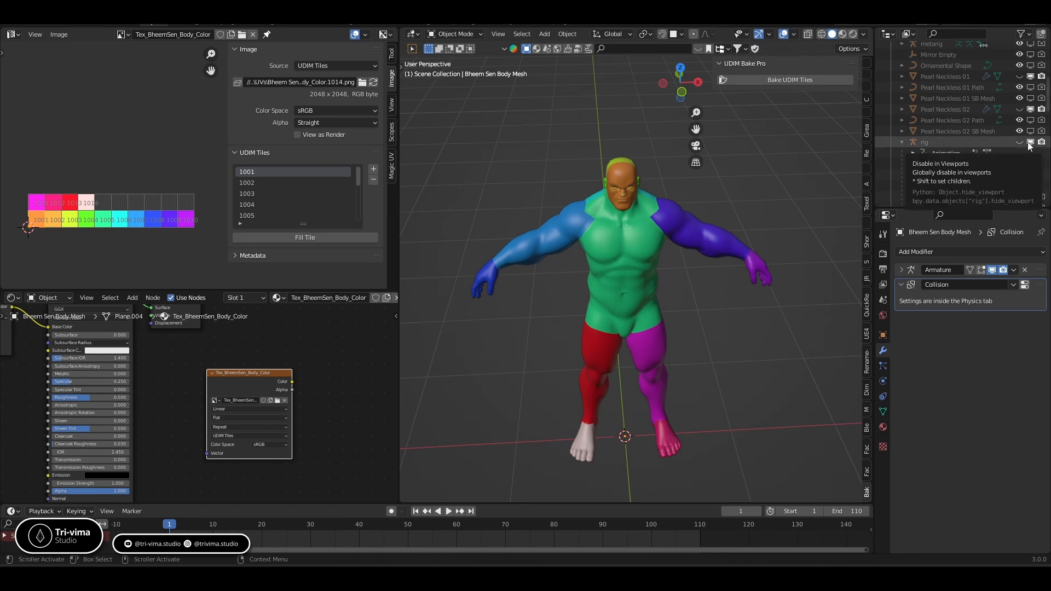
pyautogui.moveTo(1029, 143); pyautogui.dragTo(1041, 111)
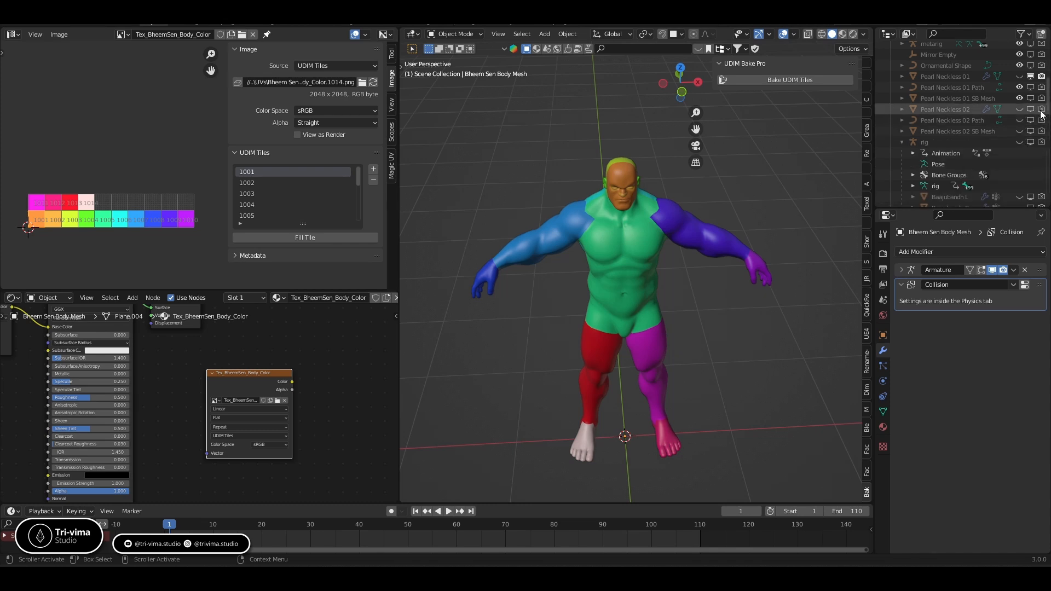
pyautogui.click(1019, 98)
pyautogui.click(1020, 88)
pyautogui.click(1030, 77)
pyautogui.click(1041, 76)
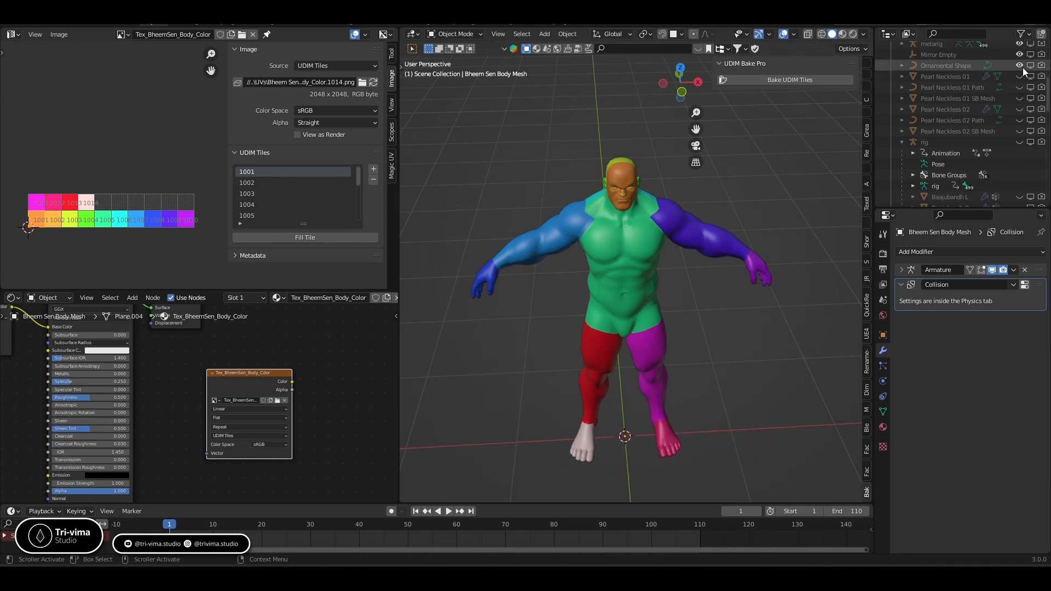
# Step: Hide Ornamental Shape, Mirror Empty, metarig and the Janeu helper objects, and disable Janeu in viewports and renders
pyautogui.moveTo(1020, 66); pyautogui.dragTo(1020, 45)
pyautogui.scroll(2, 1021, 90)
pyautogui.moveTo(1020, 98); pyautogui.dragTo(1019, 54)
pyautogui.click(1029, 77)
pyautogui.click(1041, 76)
# Step: Disable Golden Haar New 02 in viewports and renders, and hide Golden Haar New 01 and the empties listed above it
pyautogui.scroll(2, 1021, 87)
pyautogui.click(1030, 109)
pyautogui.click(1041, 110)
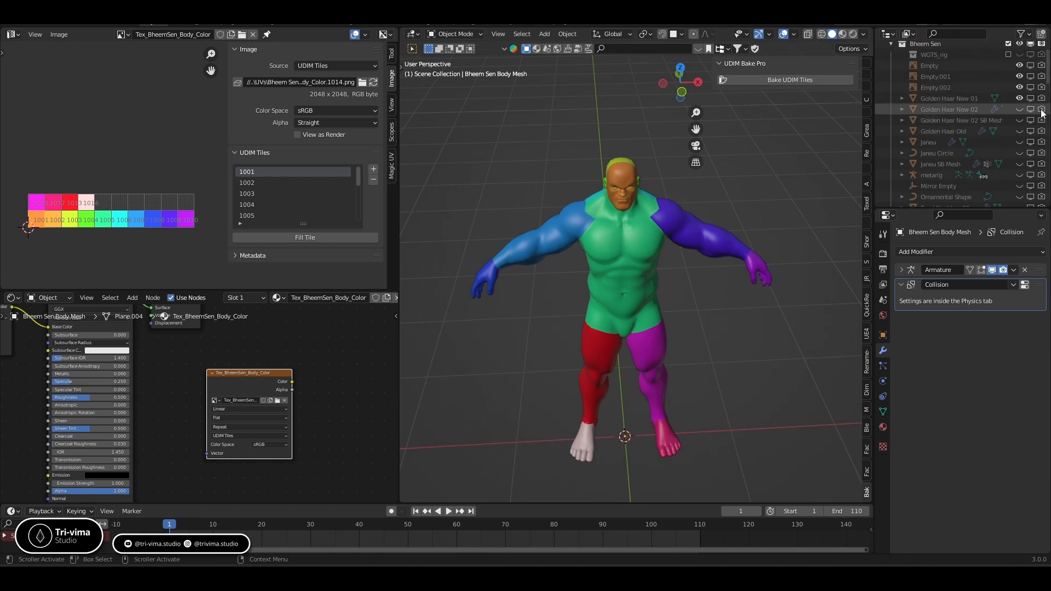
pyautogui.moveTo(1020, 99); pyautogui.dragTo(1019, 77)
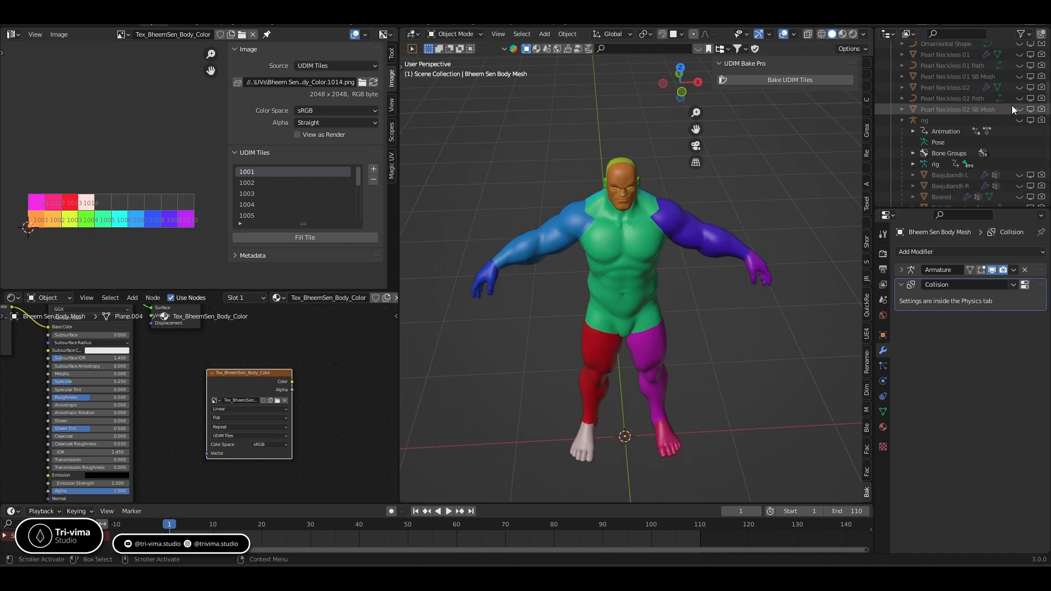
# Step: Expand the Bheem Sen Body Mesh hierarchy and disable its five child hook empties in viewports and renders
pyautogui.scroll(-5, 1012, 105)
pyautogui.click(914, 142)
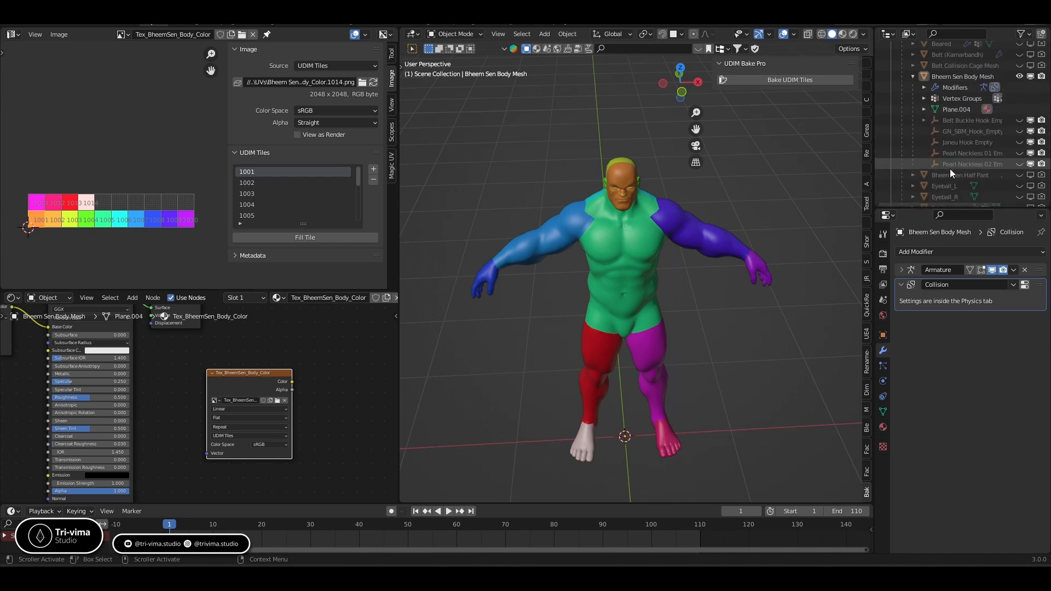
pyautogui.scroll(-3, 1019, 134)
pyautogui.moveTo(1030, 120); pyautogui.dragTo(1030, 164)
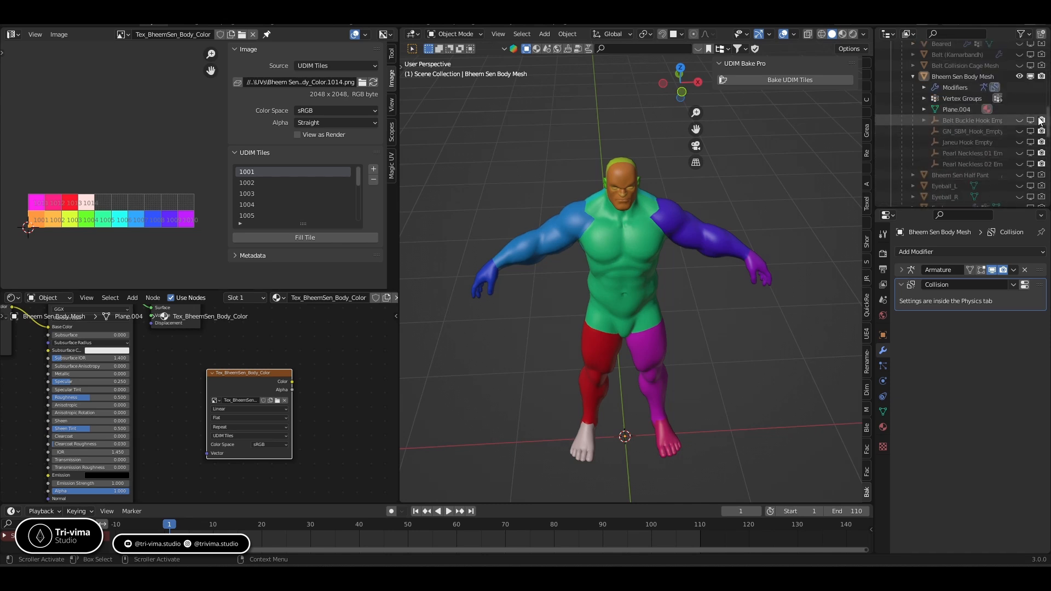
pyautogui.moveTo(1041, 120); pyautogui.dragTo(1042, 164)
# Step: Disable the belt buckle under the Belt Buckle hook empty in viewports and renders, and collapse the body mesh hierarchy
pyautogui.click(924, 121)
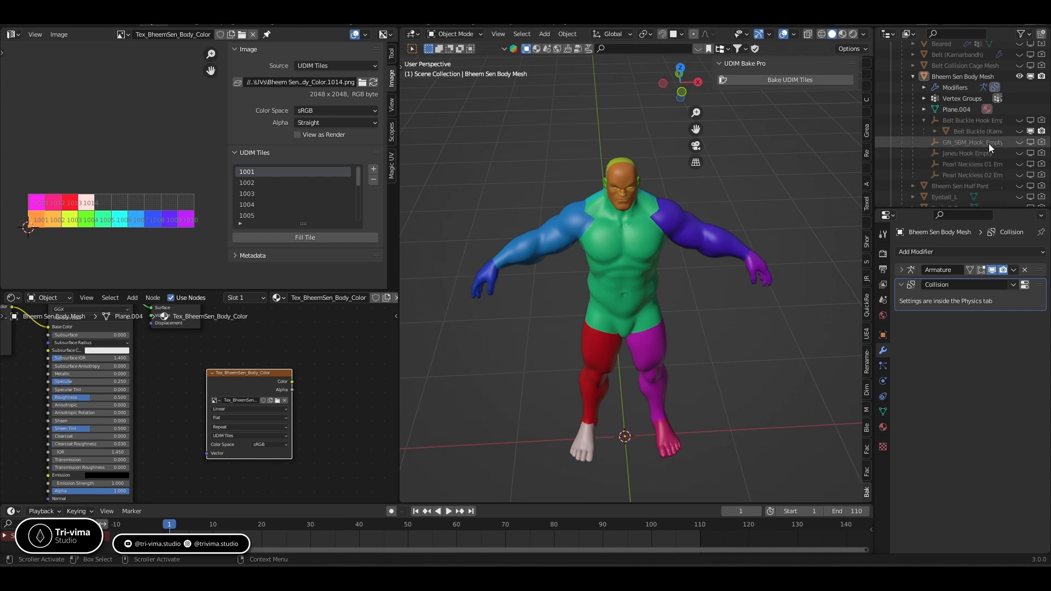
pyautogui.click(935, 131)
pyautogui.click(1030, 131)
pyautogui.click(1042, 131)
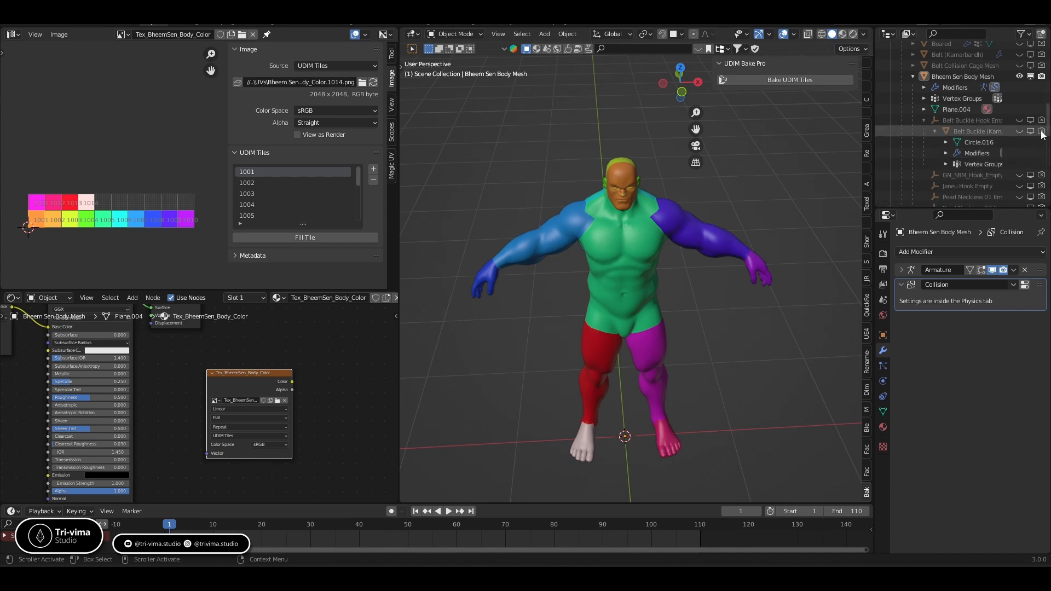
pyautogui.click(936, 130)
pyautogui.click(925, 120)
pyautogui.scroll(2, 907, 152)
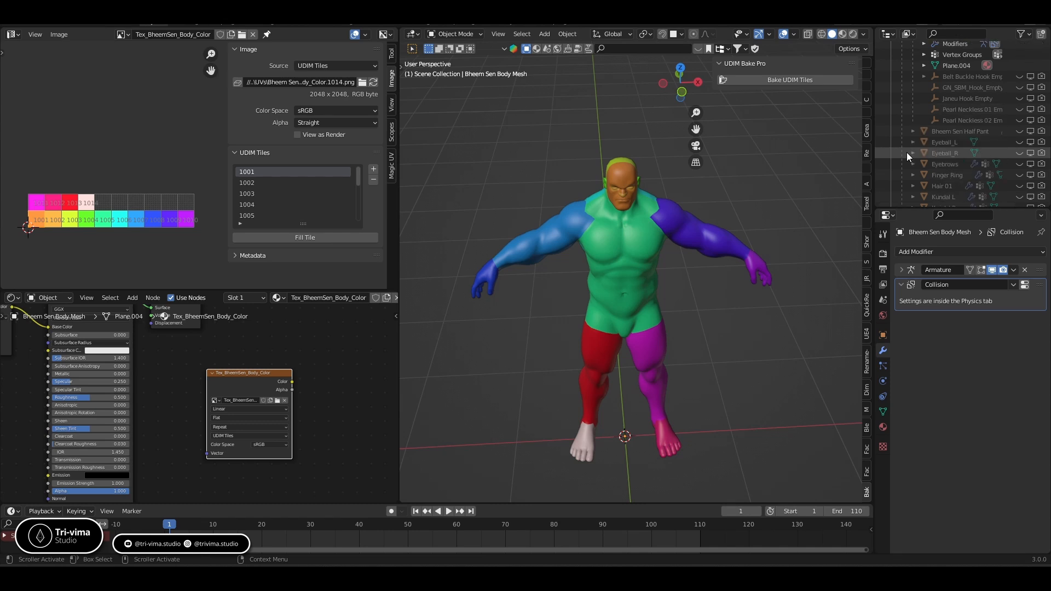
pyautogui.click(912, 119)
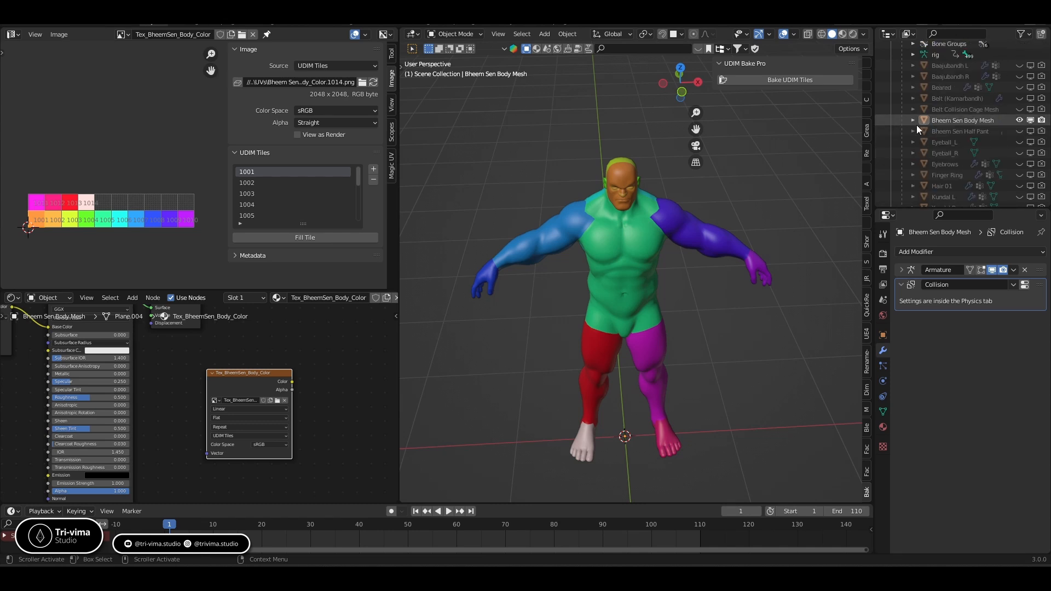
# Step: Check Pearl Neckless 02 SB Mesh and Pearl Neckless 02 Path for enabled child objects
pyautogui.scroll(5, 925, 115)
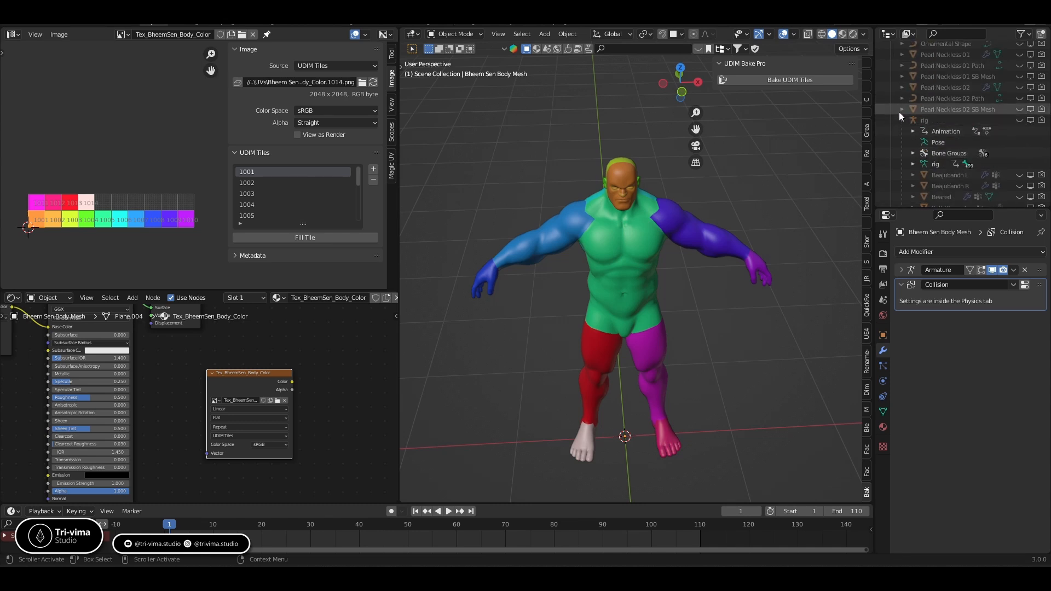
pyautogui.click(900, 111)
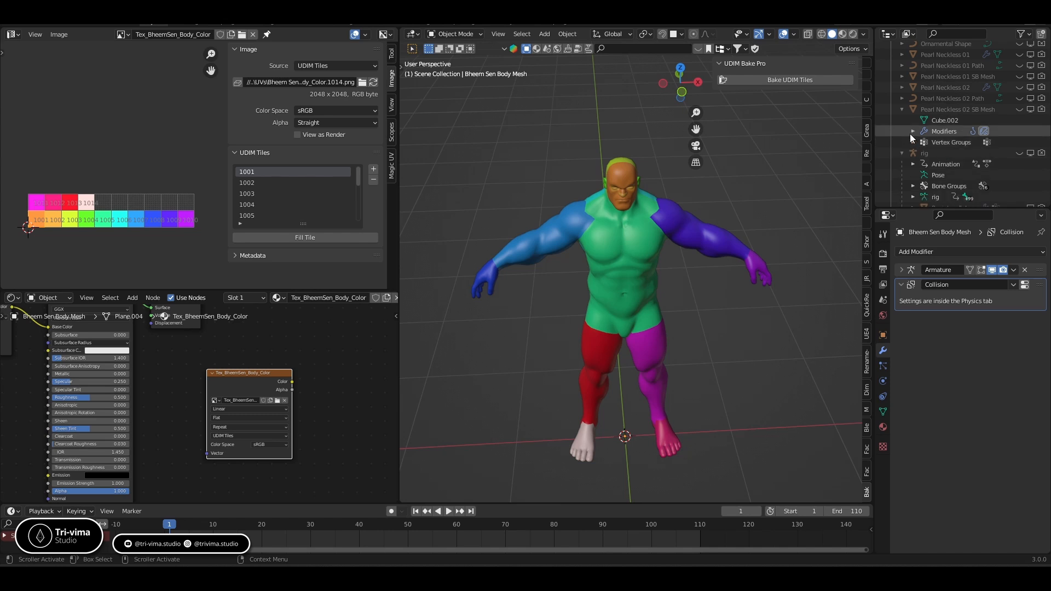
pyautogui.click(902, 110)
pyautogui.click(901, 99)
pyautogui.click(901, 99)
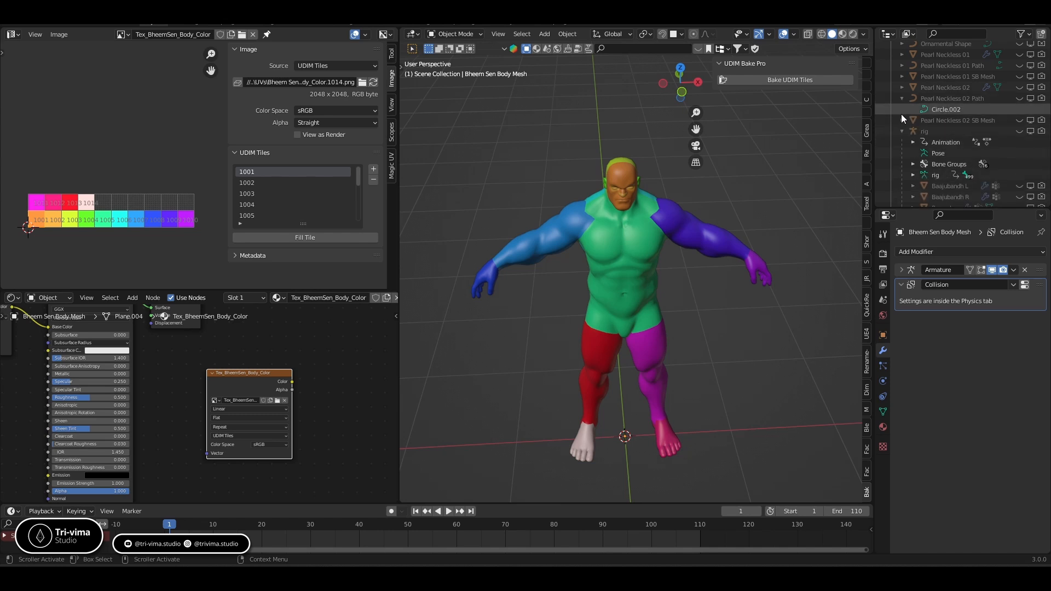
# Step: Check Pearl Neckless 02, the Pearl Neckless 01 mesh, path and SB Mesh, and Ornamental Shape for enabled child objects
pyautogui.click(901, 87)
pyautogui.click(902, 88)
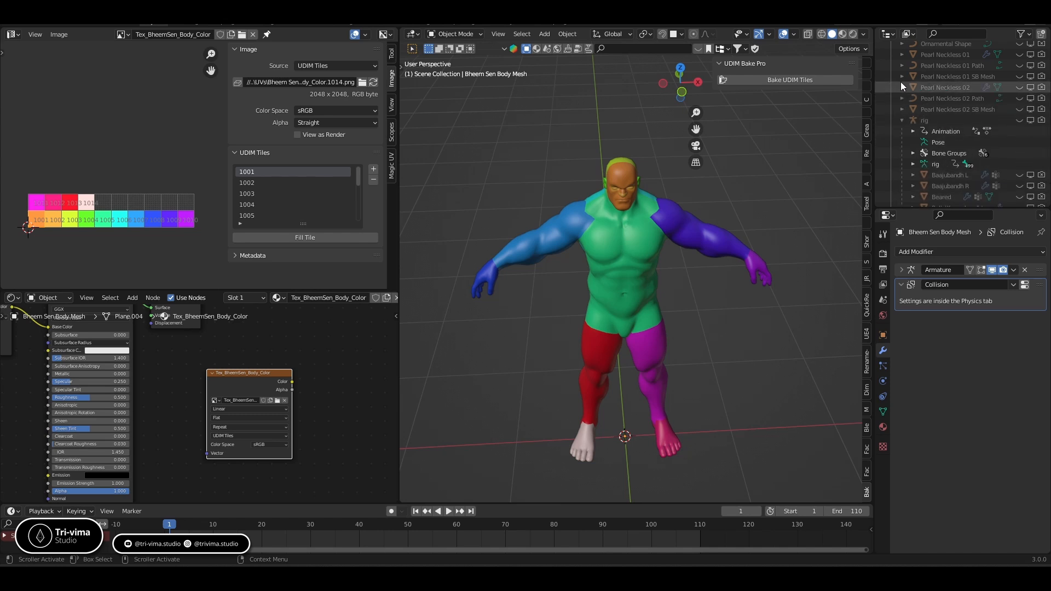
pyautogui.click(901, 77)
pyautogui.click(901, 77)
pyautogui.click(902, 68)
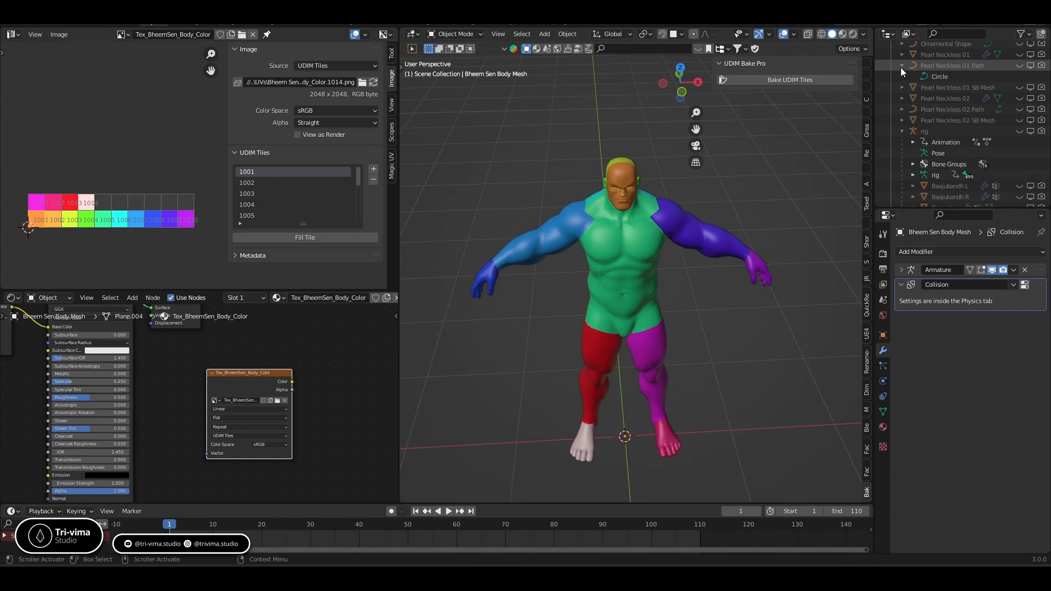
pyautogui.click(901, 67)
pyautogui.click(902, 54)
pyautogui.click(902, 55)
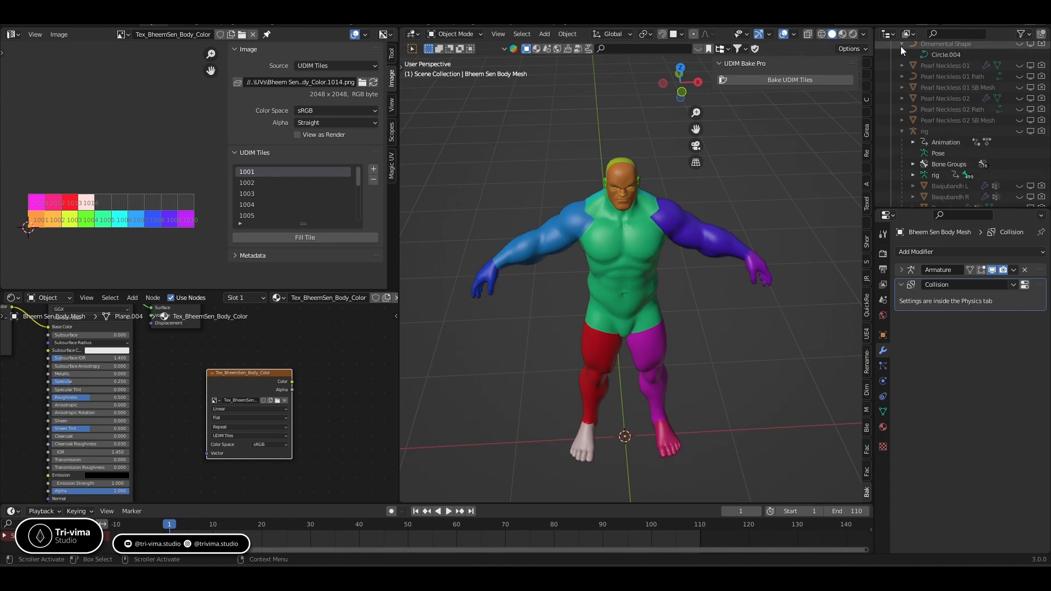
# Step: Check Janeu SB Mesh, Janeu, Golden Haar New 02 SB Mesh, Golden Haar New 02 and Golden Haar New 01 for enabled child objects
pyautogui.scroll(5, 909, 66)
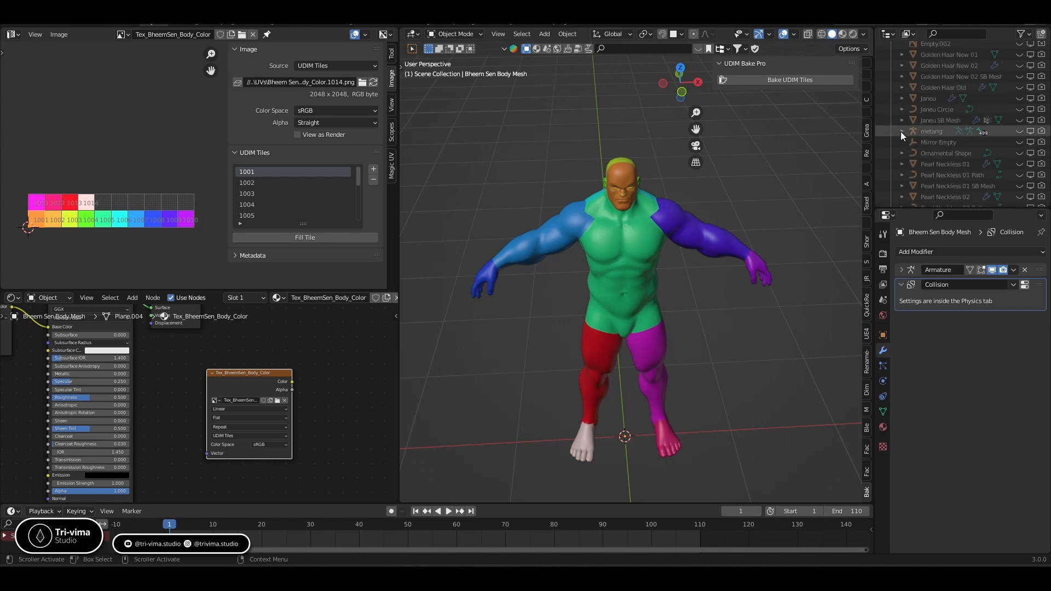
pyautogui.click(901, 119)
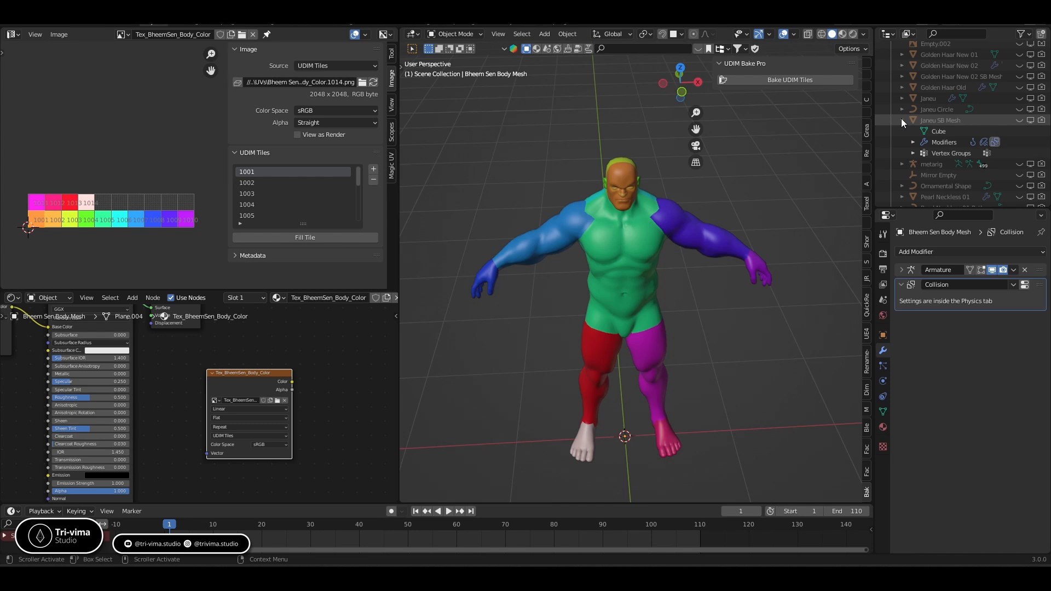
pyautogui.click(901, 120)
pyautogui.click(901, 98)
pyautogui.click(902, 98)
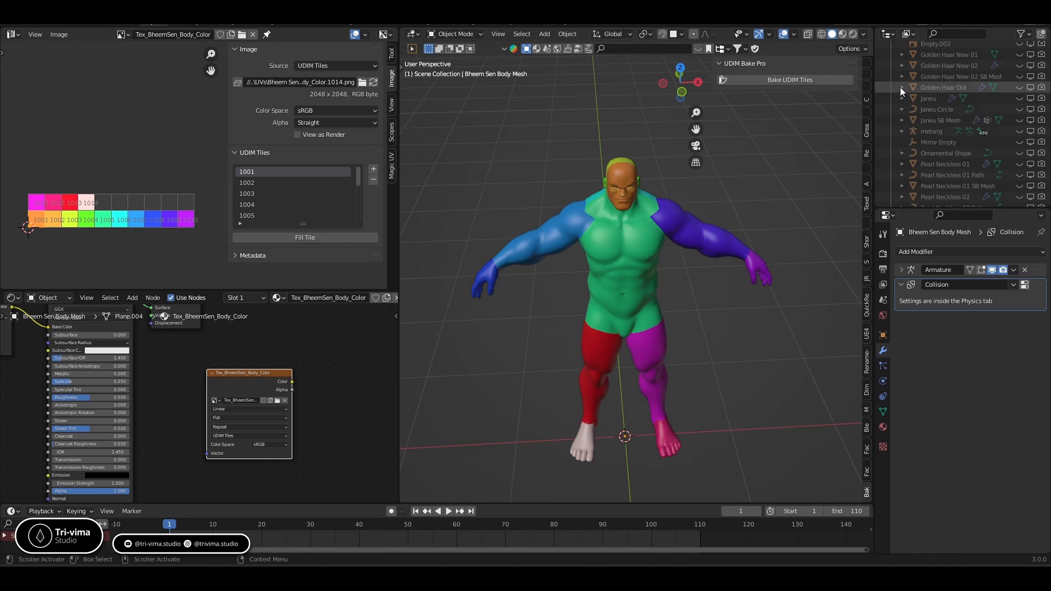
pyautogui.click(902, 76)
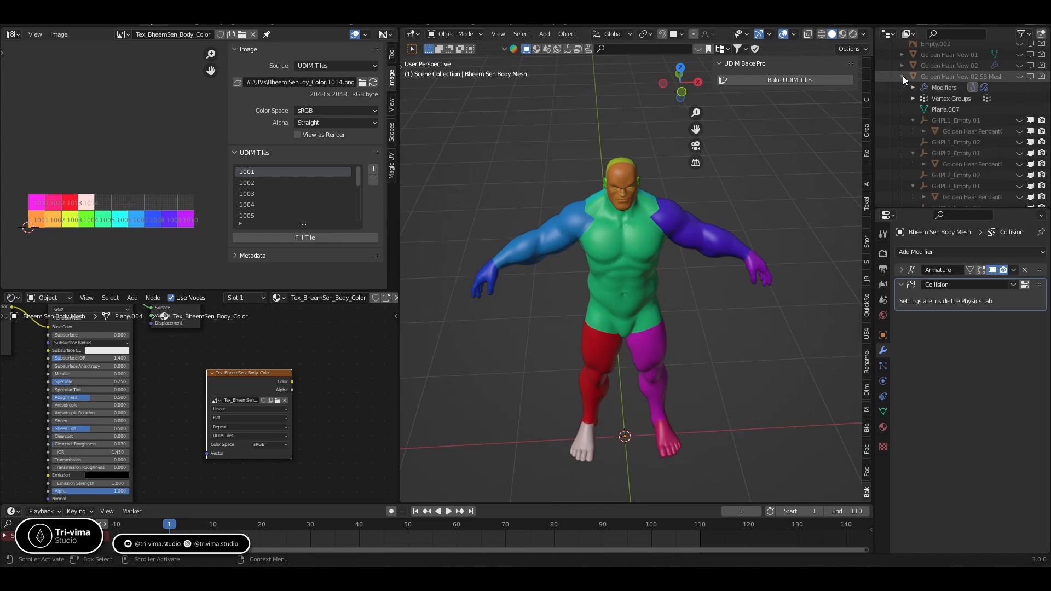
pyautogui.click(903, 77)
pyautogui.click(902, 65)
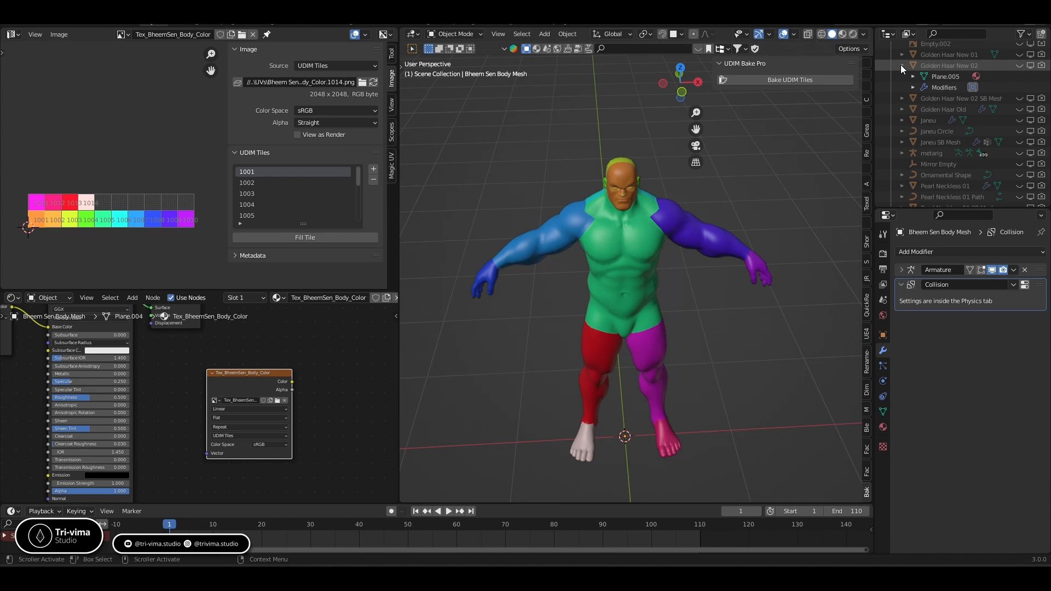
pyautogui.click(902, 65)
pyautogui.click(901, 56)
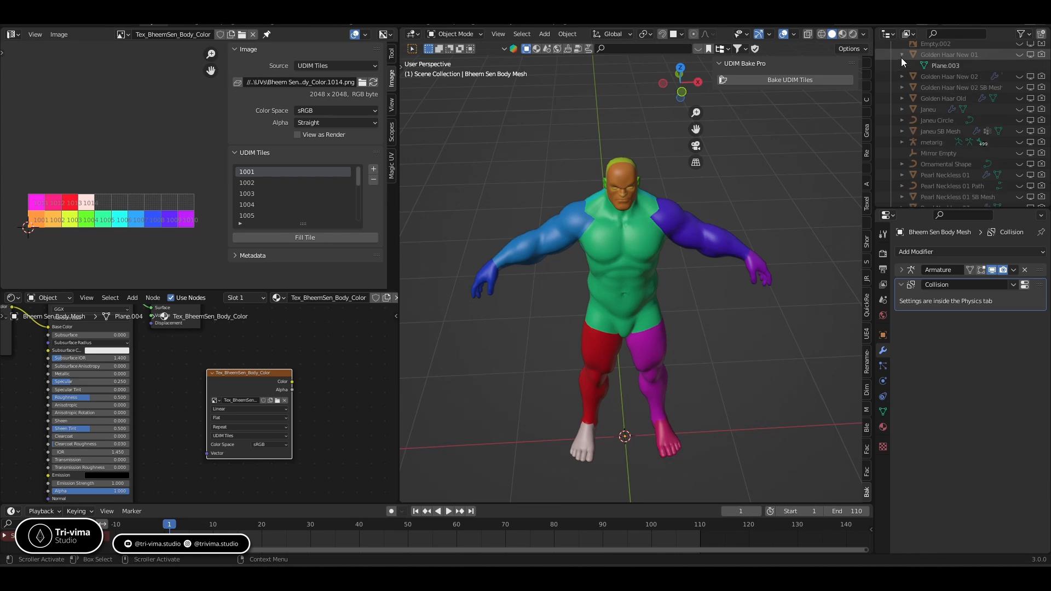
# Step: Check the Bheem Sen Body Mesh hierarchy and the other rig children for enabled objects, and collapse the body mesh hierarchy
pyautogui.scroll(-5, 927, 143)
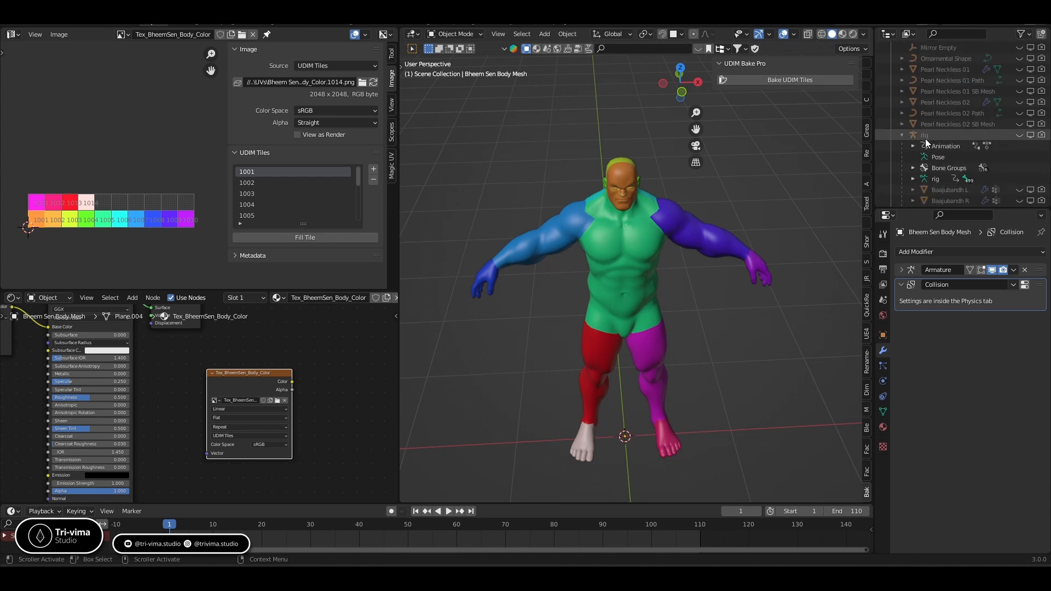
pyautogui.scroll(-5, 925, 139)
pyautogui.click(913, 136)
pyautogui.scroll(-2, 925, 158)
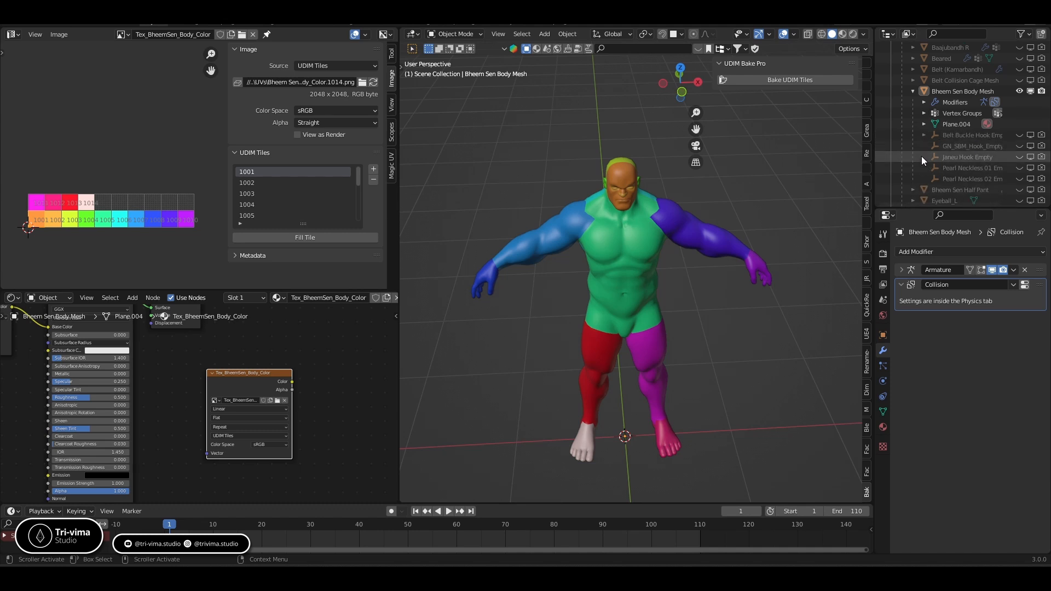
pyautogui.scroll(-5, 941, 186)
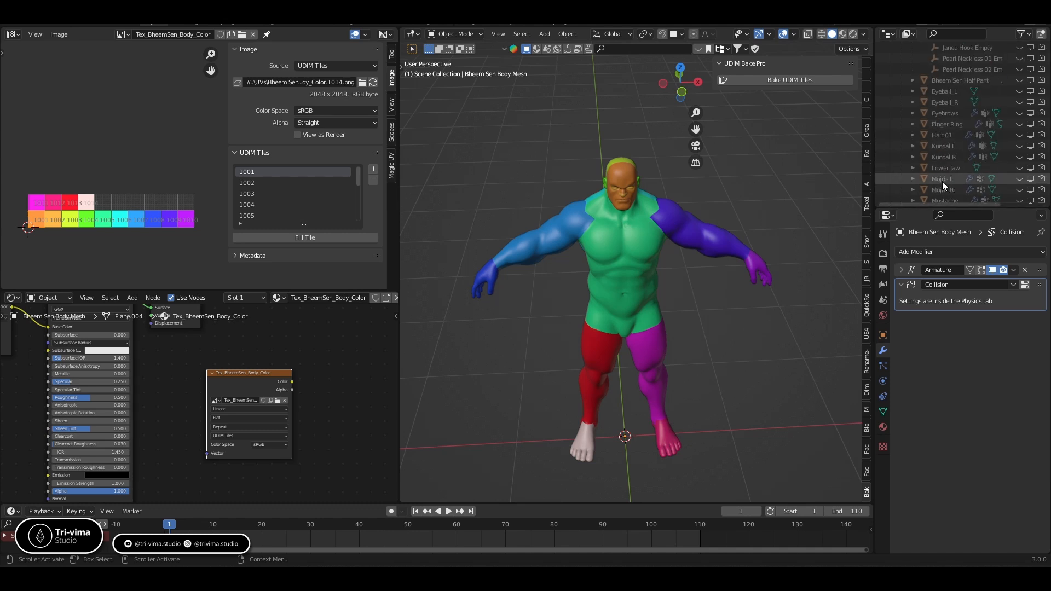
pyautogui.scroll(2, 942, 182)
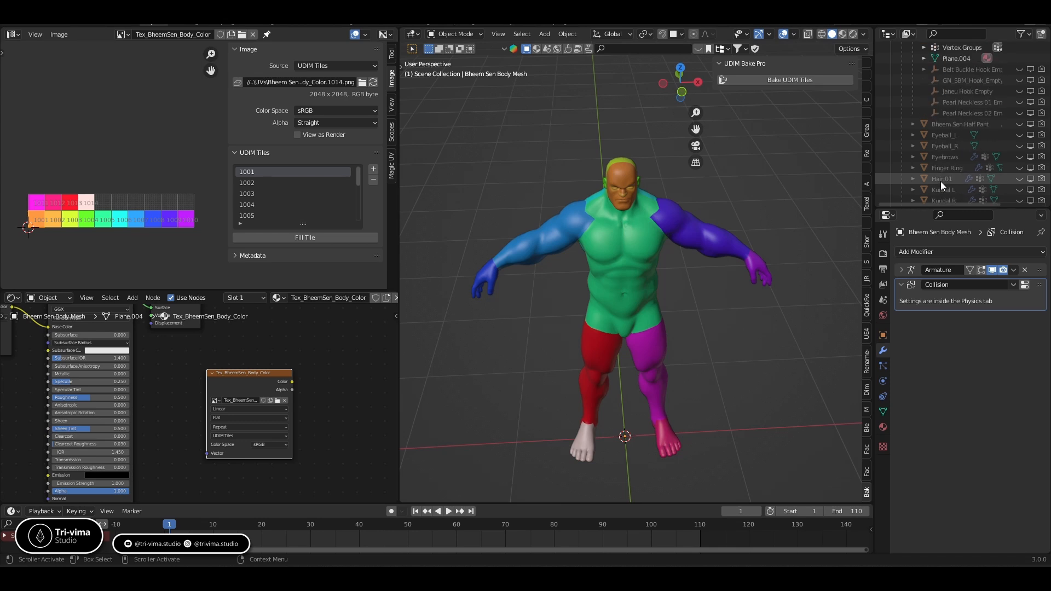
pyautogui.scroll(6, 937, 182)
pyautogui.click(912, 157)
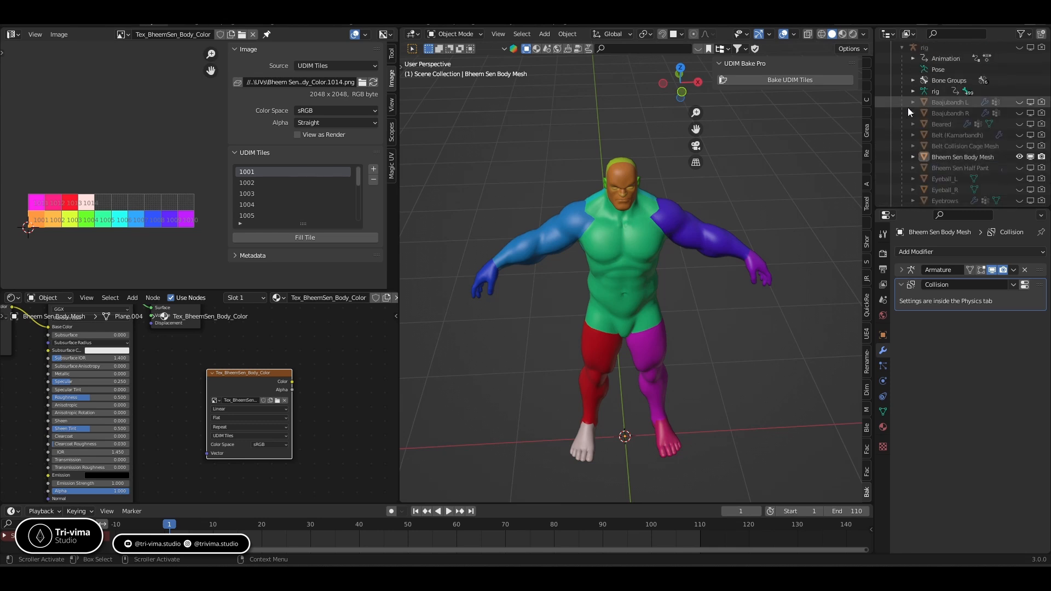
# Step: Expand Golden Haar New 02 SB Mesh and disable its GHPL1 to GHPL3 empties and pendants in viewports and renders
pyautogui.scroll(-8, 908, 108)
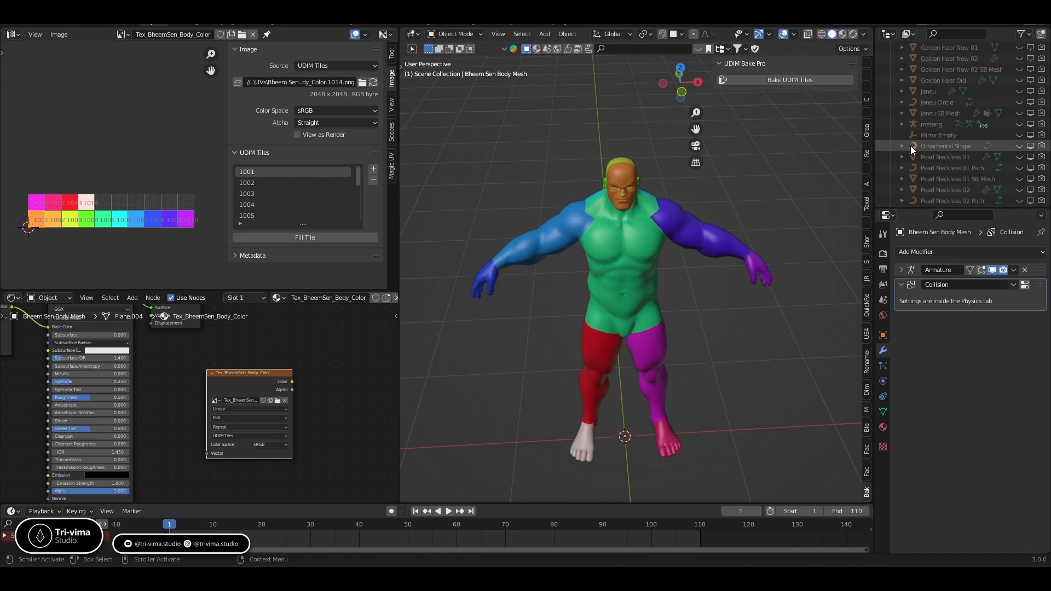
pyautogui.scroll(2, 933, 180)
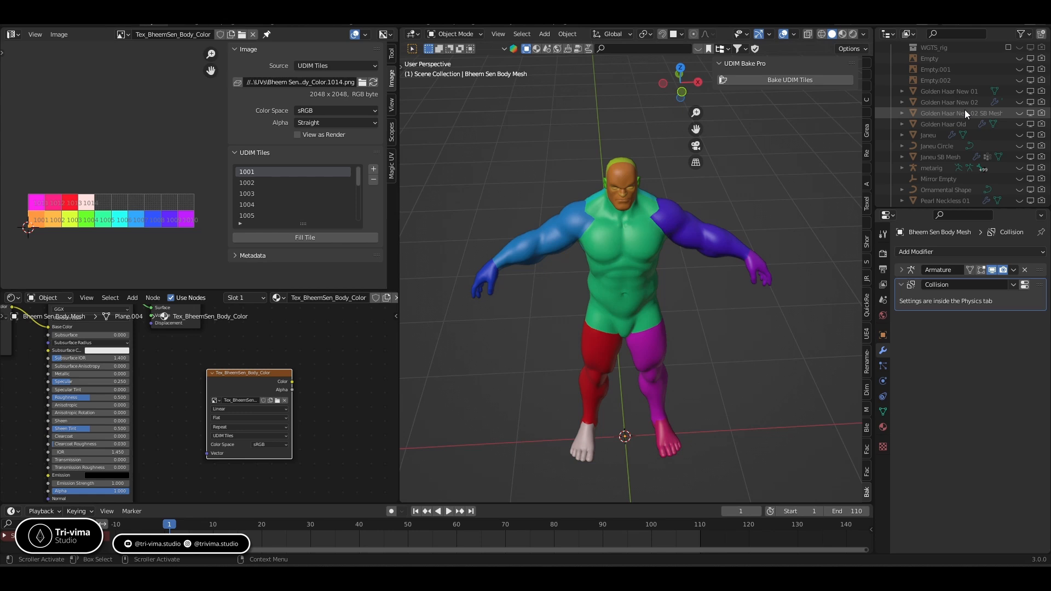
pyautogui.click(902, 113)
pyautogui.click(913, 135)
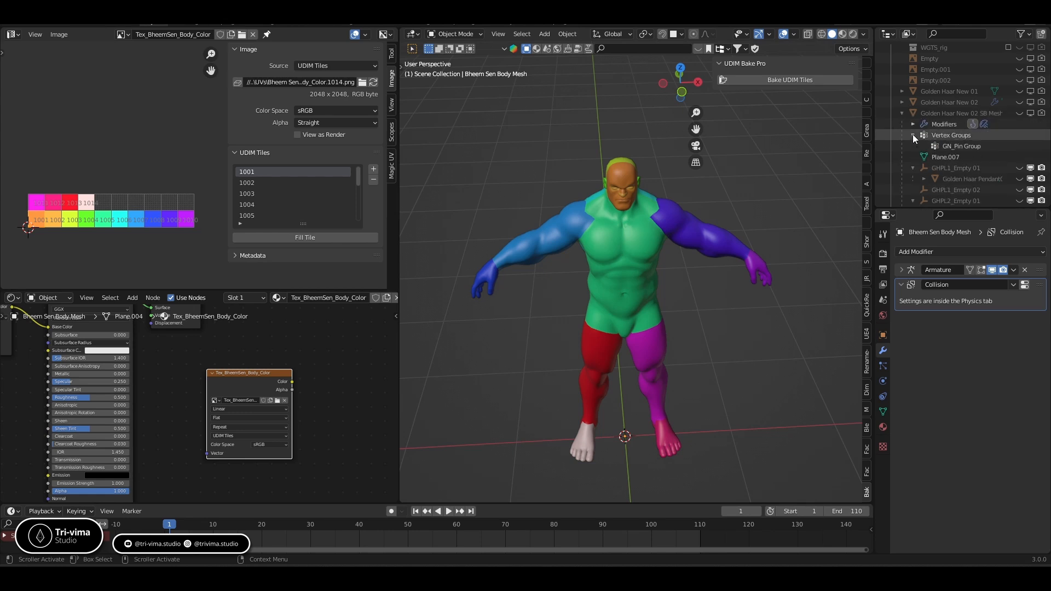
pyautogui.click(913, 135)
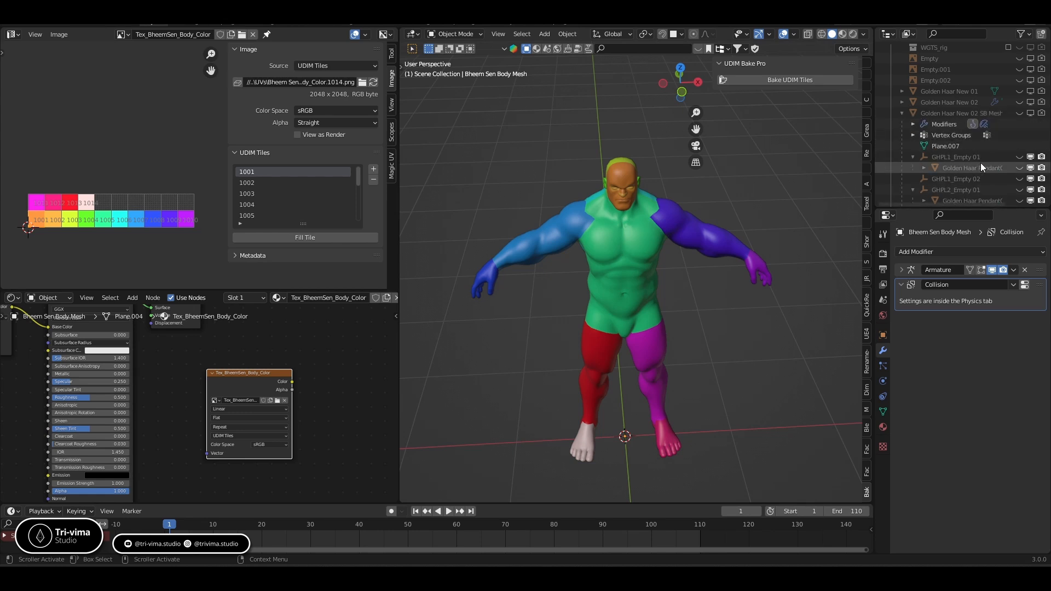
pyautogui.scroll(-2, 982, 167)
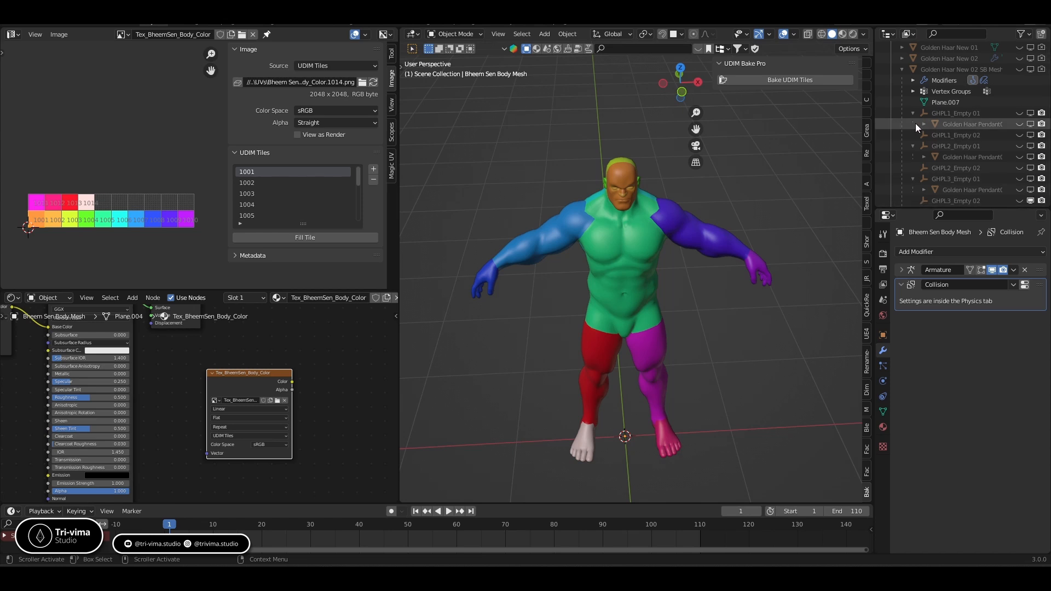
pyautogui.moveTo(1040, 115); pyautogui.dragTo(1041, 200)
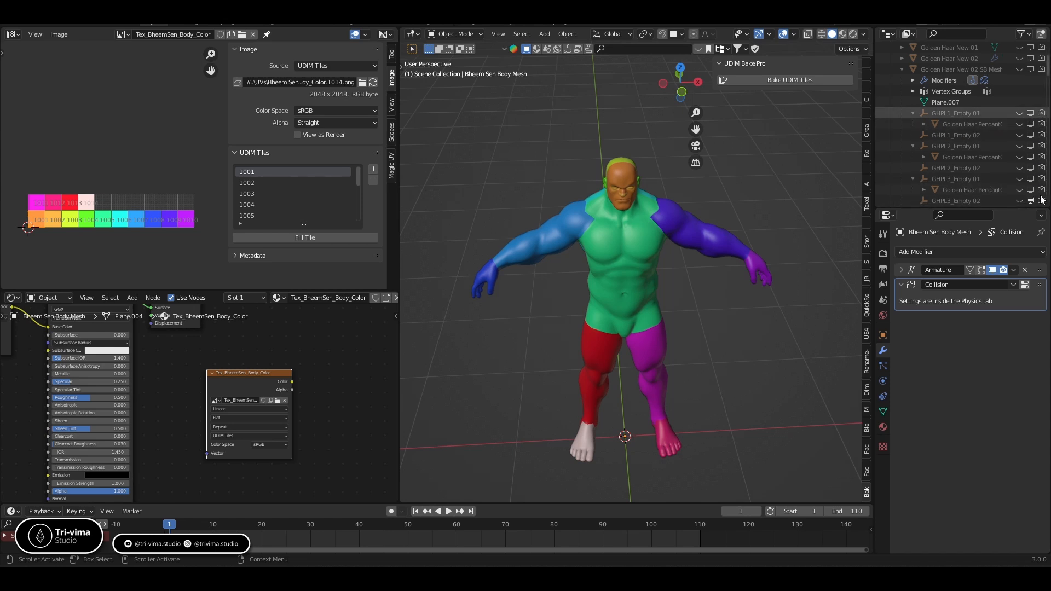
# Step: Disable the empties and pendants from GHPL4 through GHPR1, plus GHPR2_Empty 01, in viewports and renders
pyautogui.scroll(-4, 1039, 201)
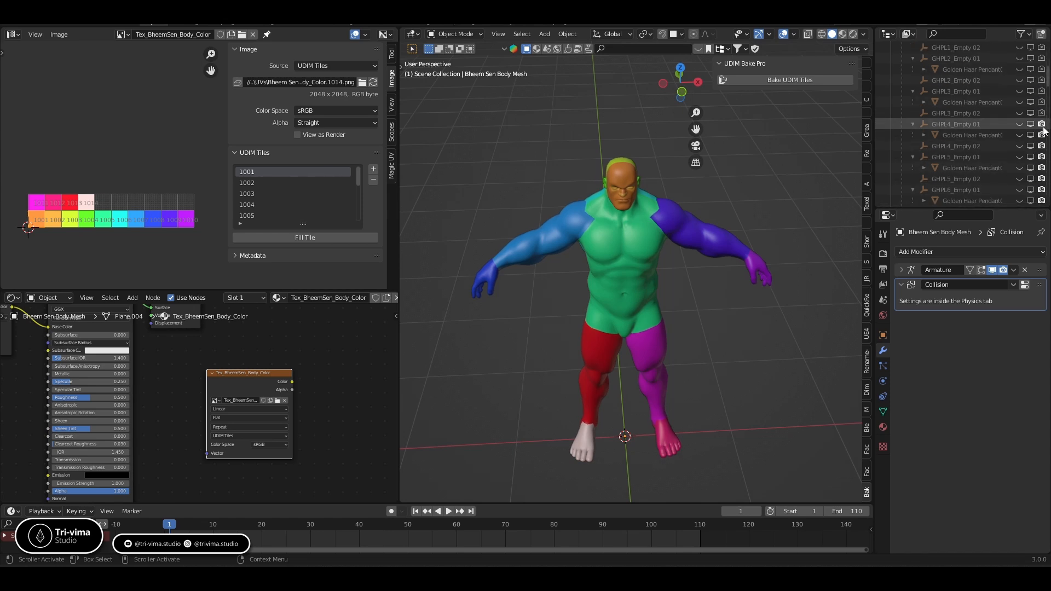
pyautogui.moveTo(1040, 124); pyautogui.dragTo(1040, 201)
pyautogui.scroll(-4, 1035, 138)
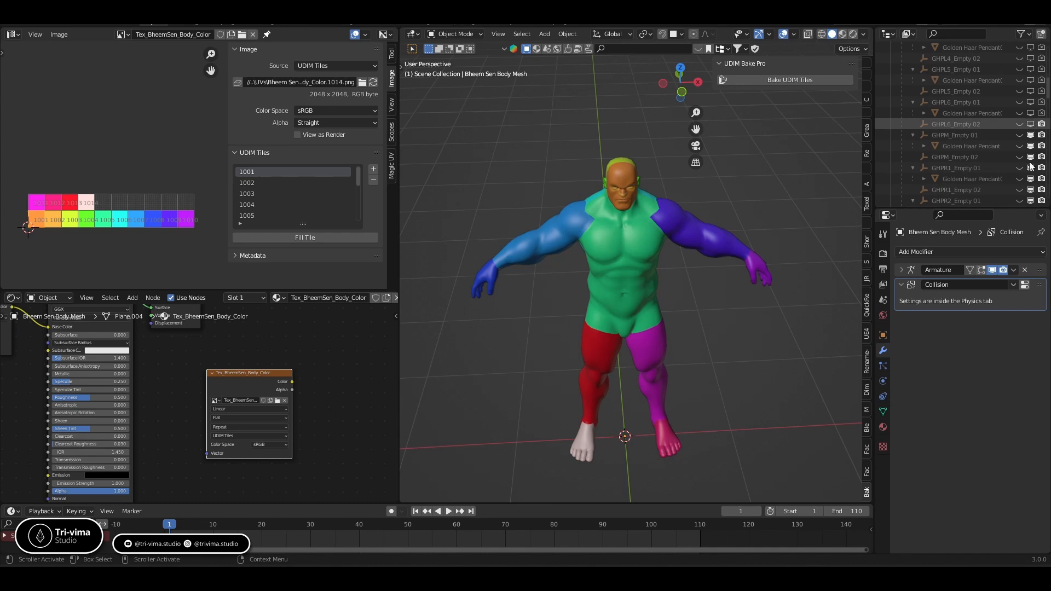
pyautogui.moveTo(1041, 125); pyautogui.dragTo(1040, 198)
# Step: Disable the remaining GHPR2 to GHPR6 empties and pendants in viewports and renders, and collapse Golden Haar New 02 SB Mesh
pyautogui.scroll(-7, 1040, 197)
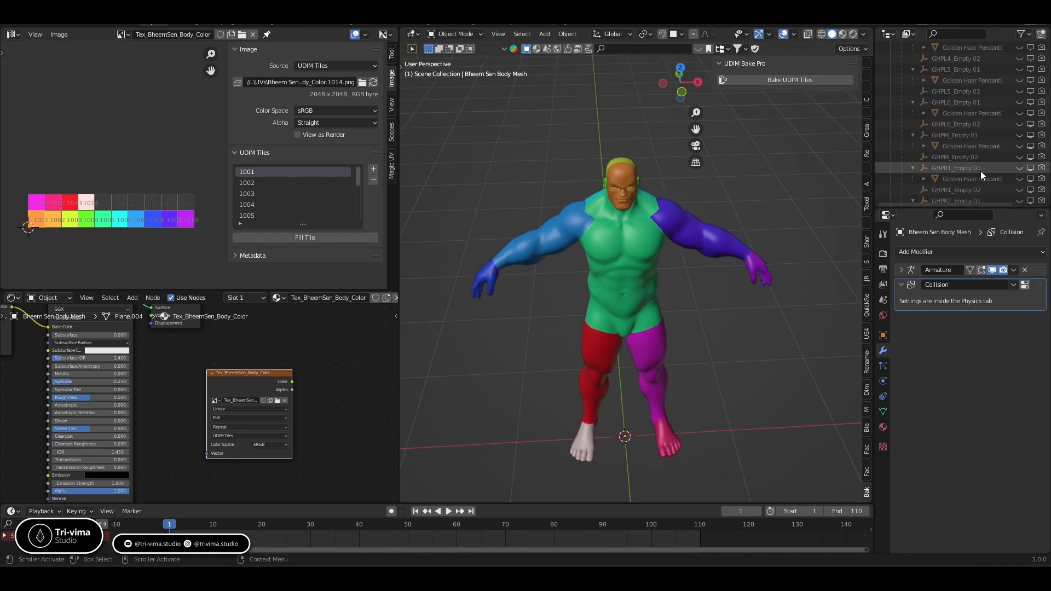
pyautogui.moveTo(1033, 52)
pyautogui.mouseDown()
pyautogui.moveTo(1033, 179)
pyautogui.moveTo(1042, 52)
pyautogui.mouseUp()
pyautogui.scroll(9, 1013, 104)
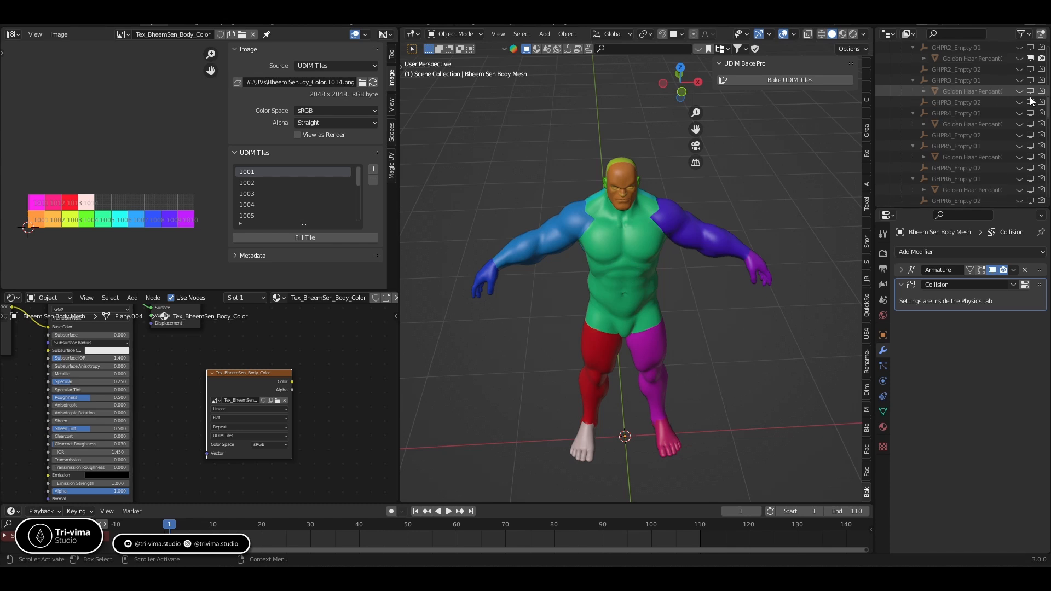
pyautogui.scroll(5, 985, 126)
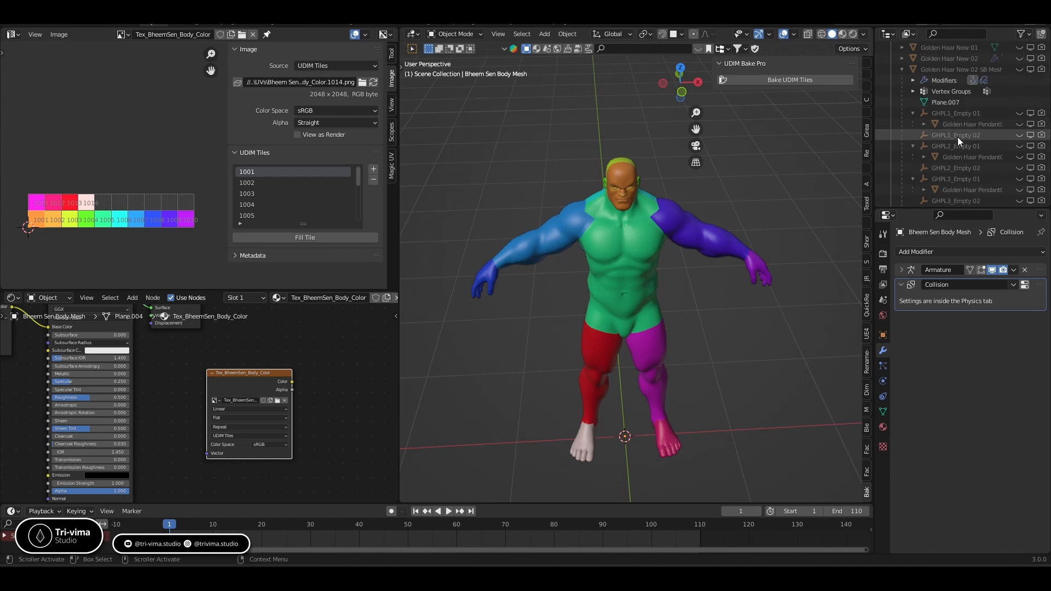
pyautogui.scroll(-6, 904, 136)
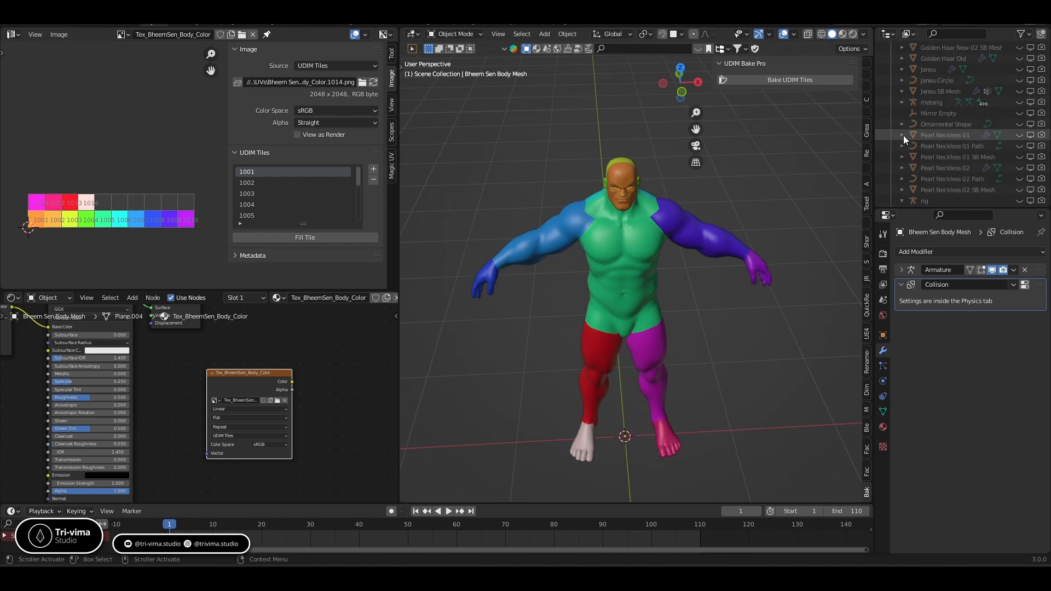
# Step: Select Bheem Sen Body Mesh, save the Blender file and start baking its UDIM tiles
pyautogui.click(940, 136)
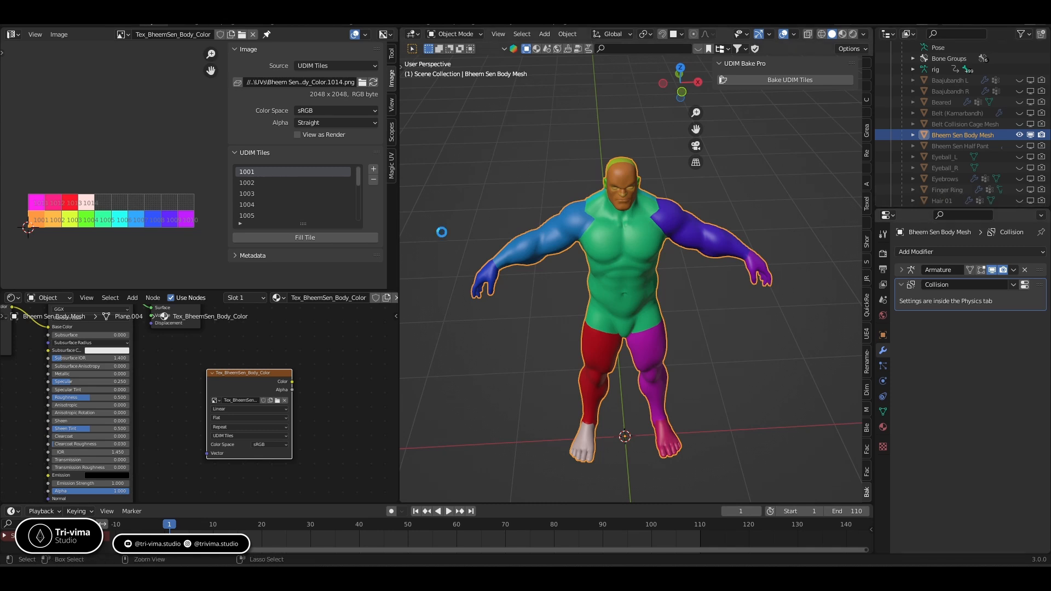
pyautogui.hotkey('ctrl', 's')
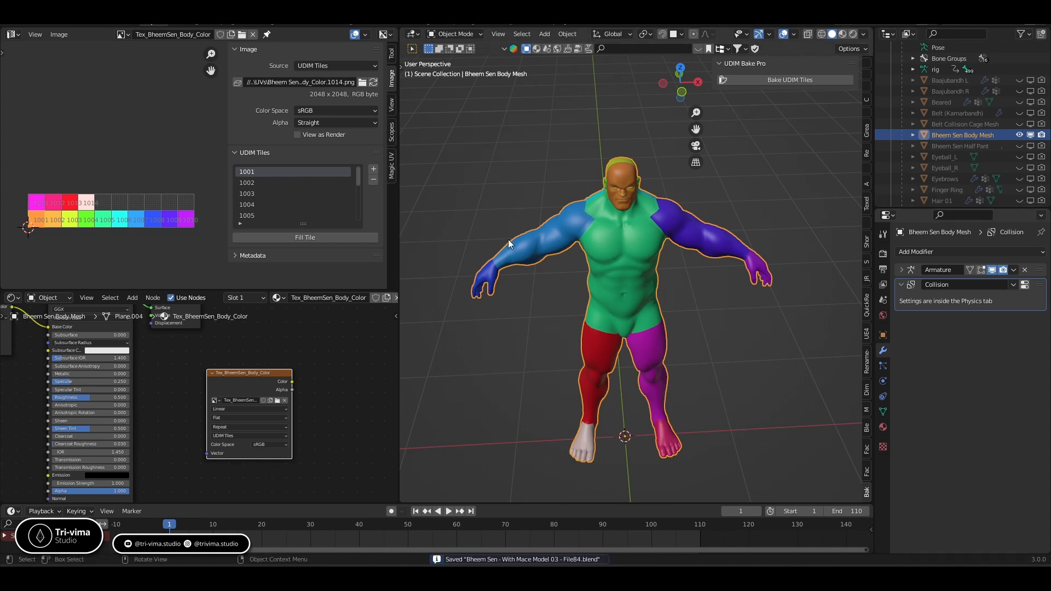
pyautogui.click(764, 79)
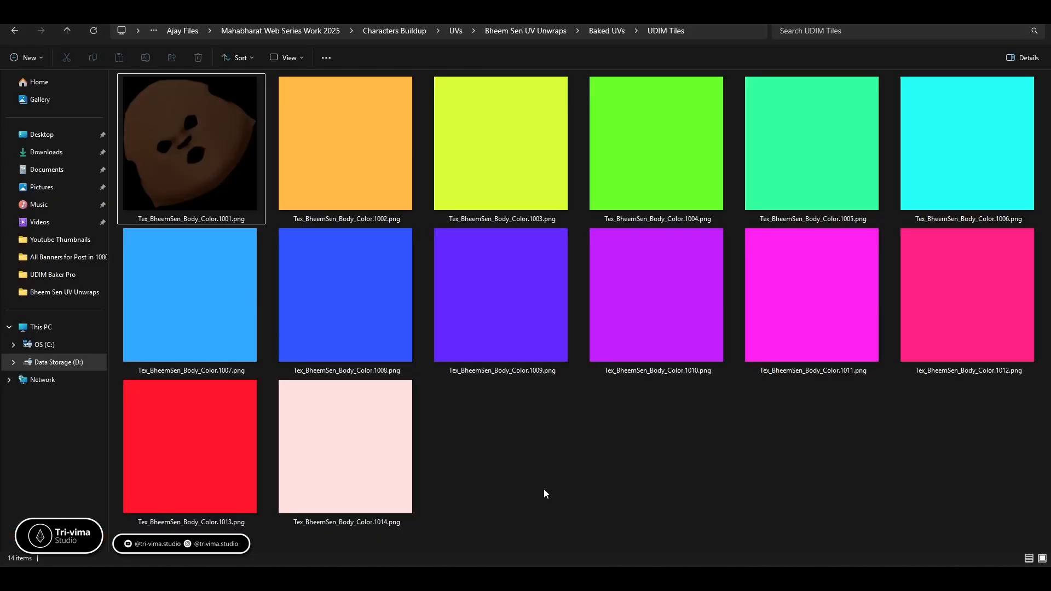
# Step: Refresh the UDIM Tiles folder to check which Tex_BheemSen_Body_Color tiles have been baked
pyautogui.rightClick(546, 492)
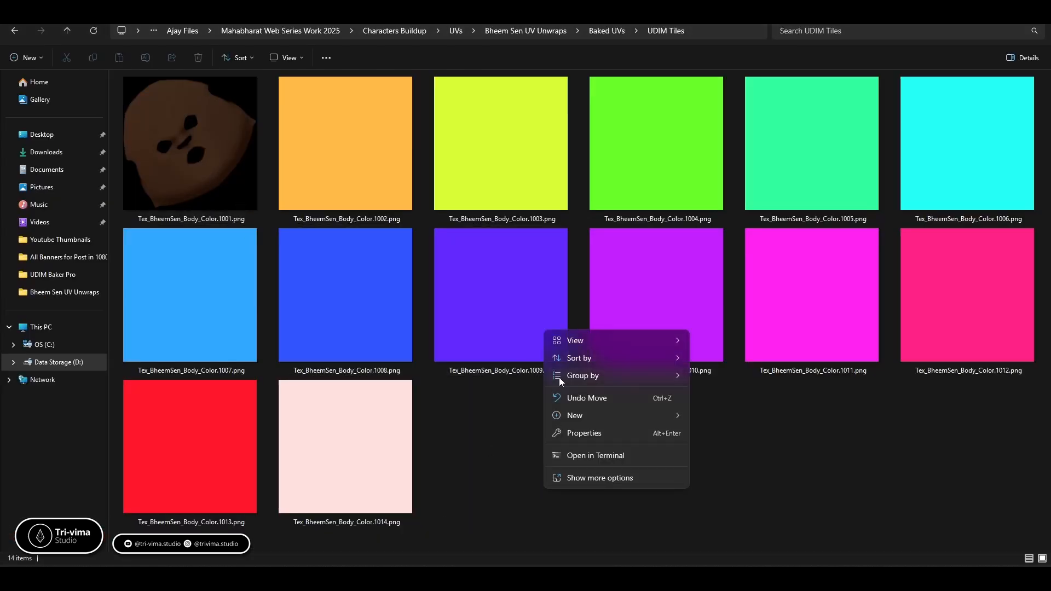
pyautogui.click(588, 478)
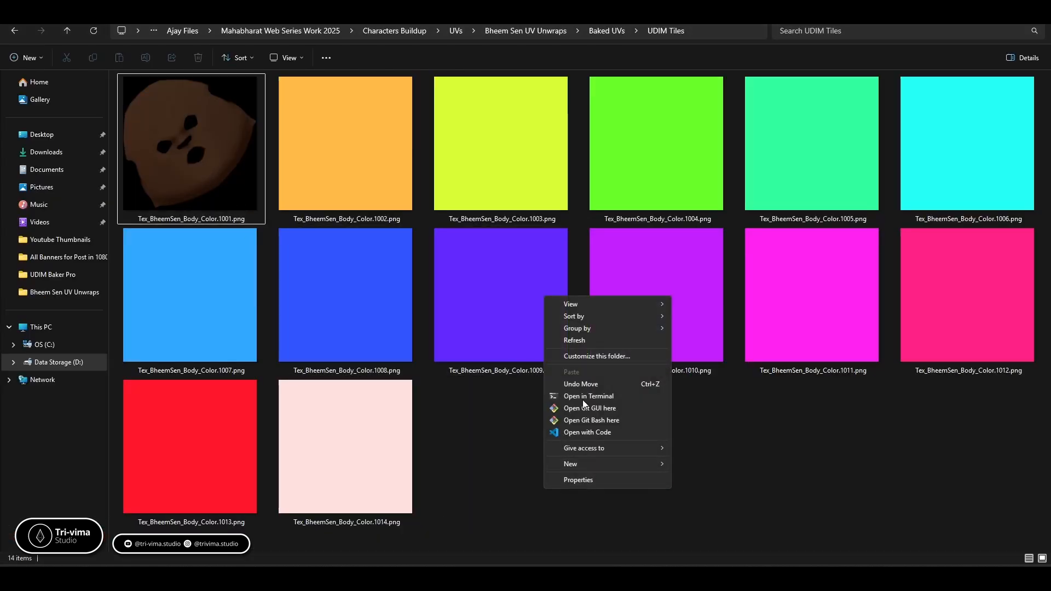
pyautogui.click(573, 341)
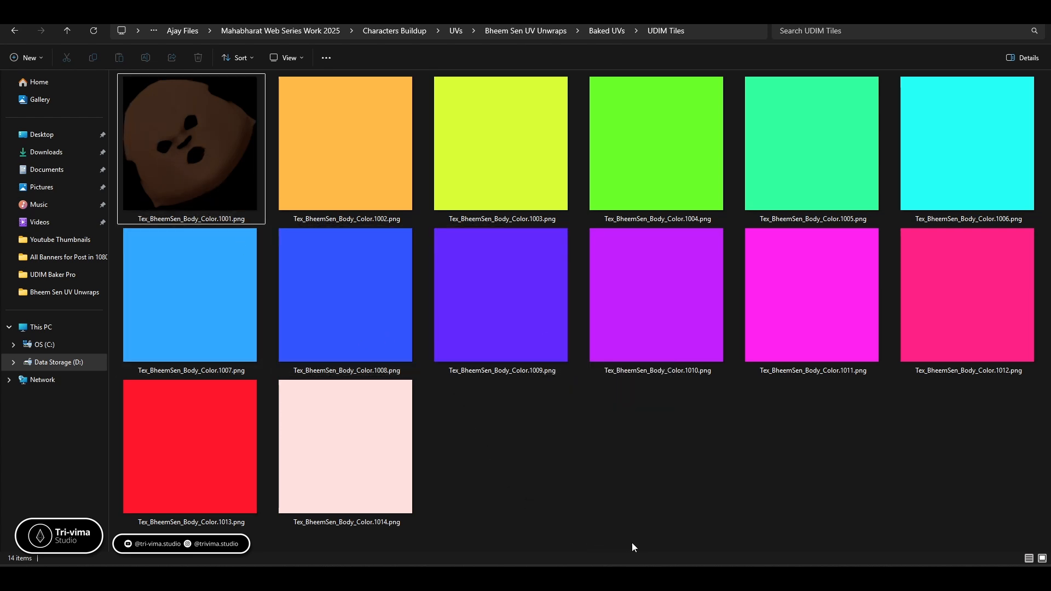
pyautogui.click(637, 573)
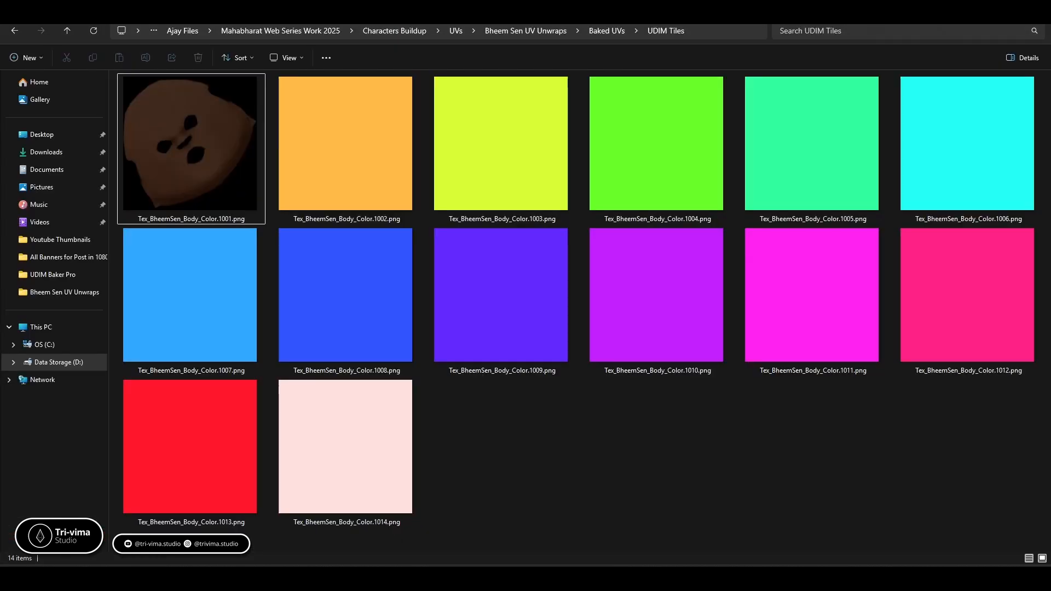
pyautogui.rightClick(545, 441)
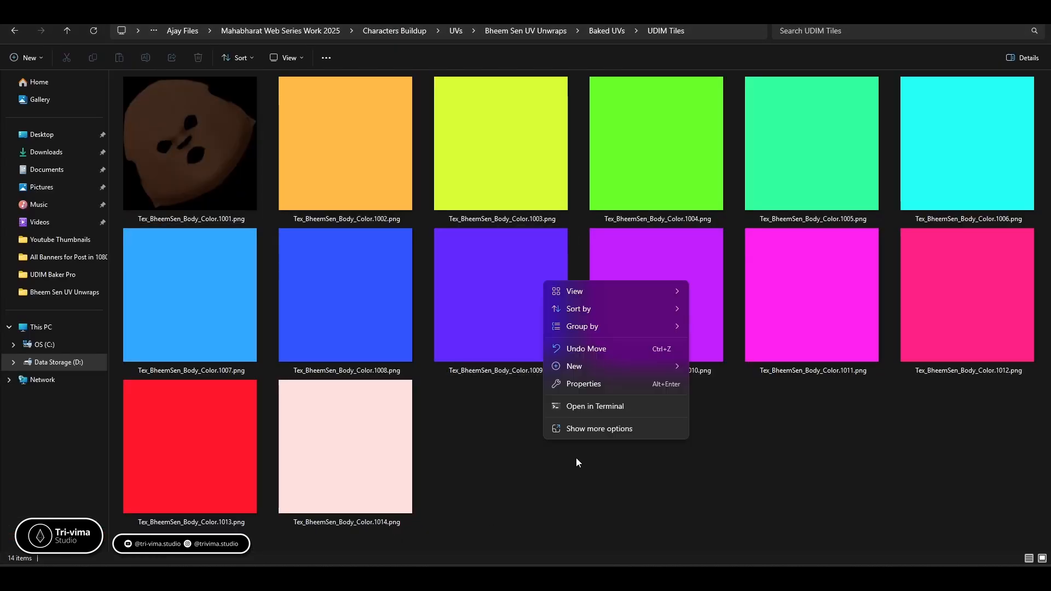
pyautogui.click(580, 428)
pyautogui.click(574, 291)
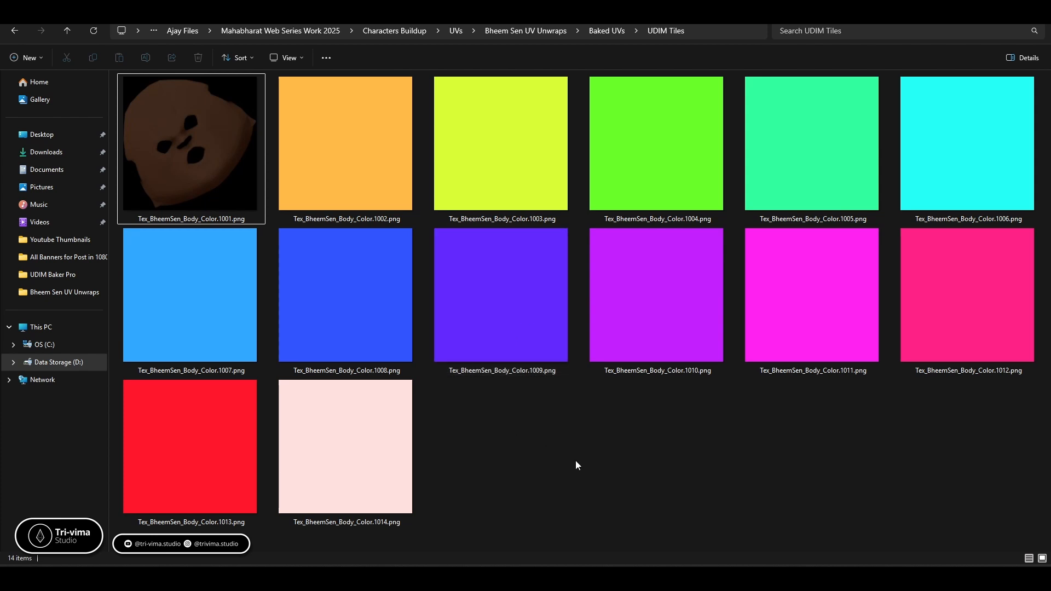
# Step: Switch back to Blender and display the Bheem Sen body in rendered viewport shading
pyautogui.moveTo(634, 580)
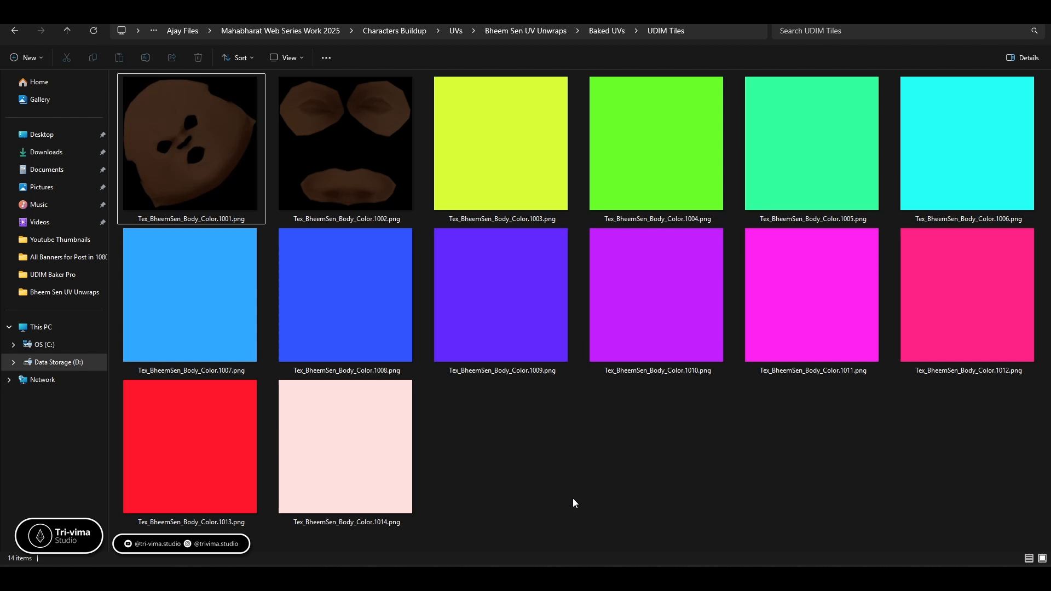
pyautogui.click(634, 580)
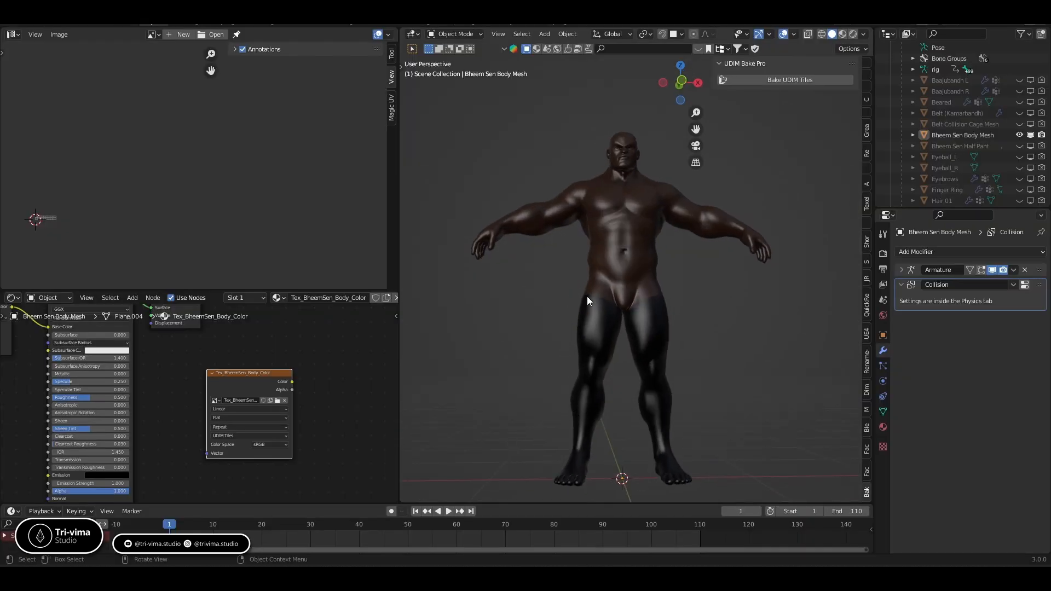
pyautogui.moveTo(587, 296); pyautogui.dragTo(581, 258, button='middle')
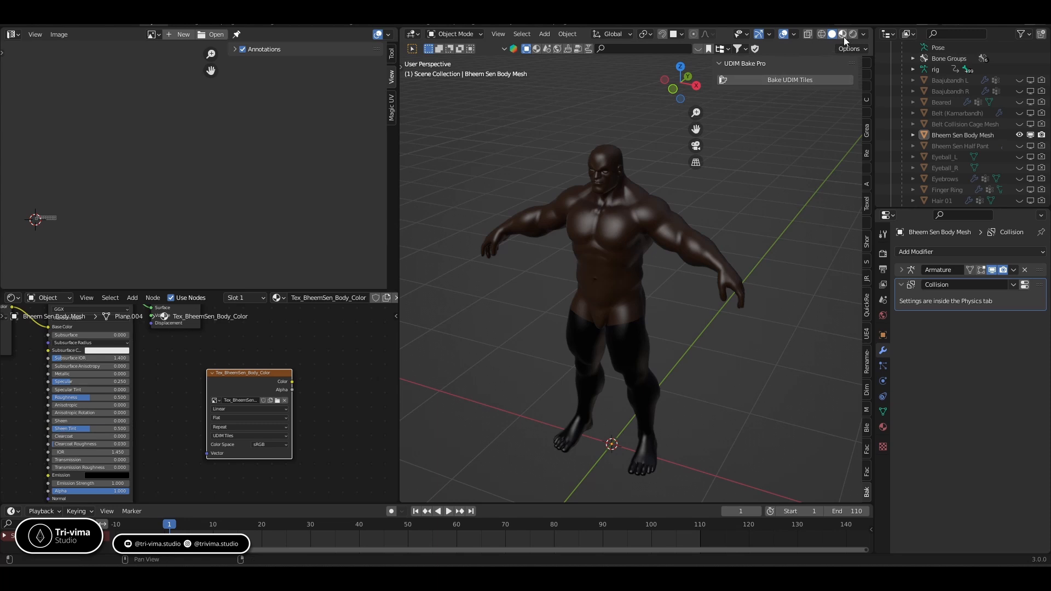
pyautogui.click(860, 34)
pyautogui.click(853, 34)
pyautogui.moveTo(655, 373); pyautogui.dragTo(671, 356, button='middle')
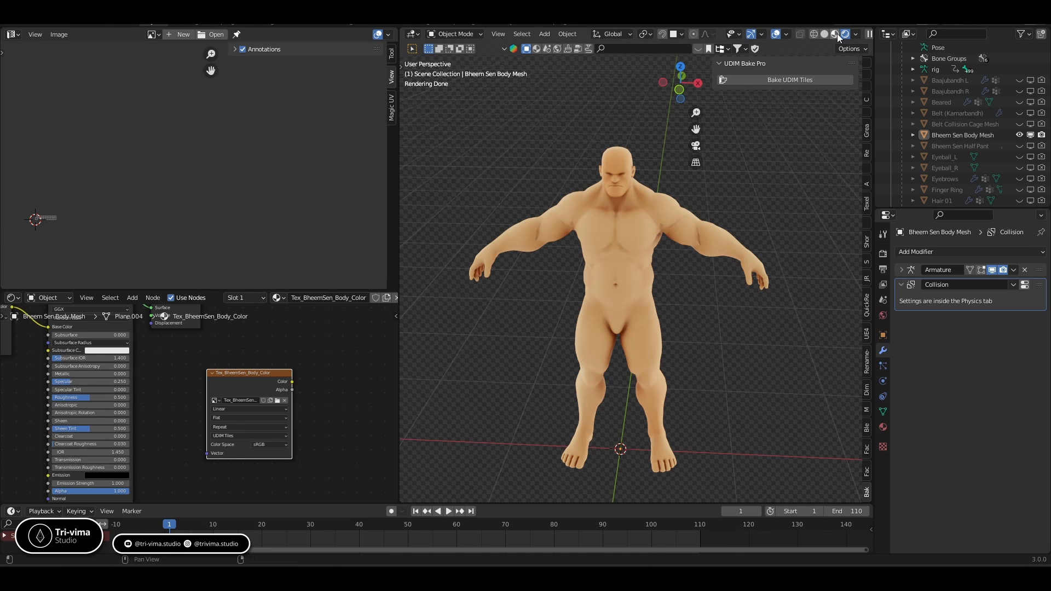
# Step: Check the body mesh's normals with the Face Orientation overlay and turn the overlay off again
pyautogui.click(787, 34)
pyautogui.click(719, 232)
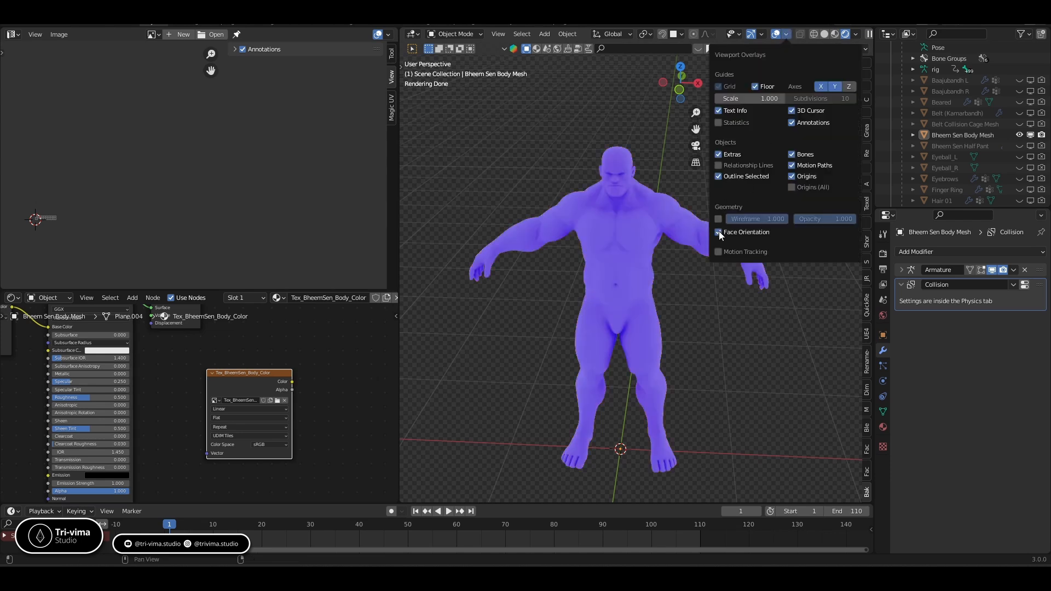
pyautogui.click(719, 232)
# Step: Select the Bheem Sen body mesh and display the Tex_BheemSen_Body_Color image in the image editor to view its baked tiles
pyautogui.scroll(2, 159, 208)
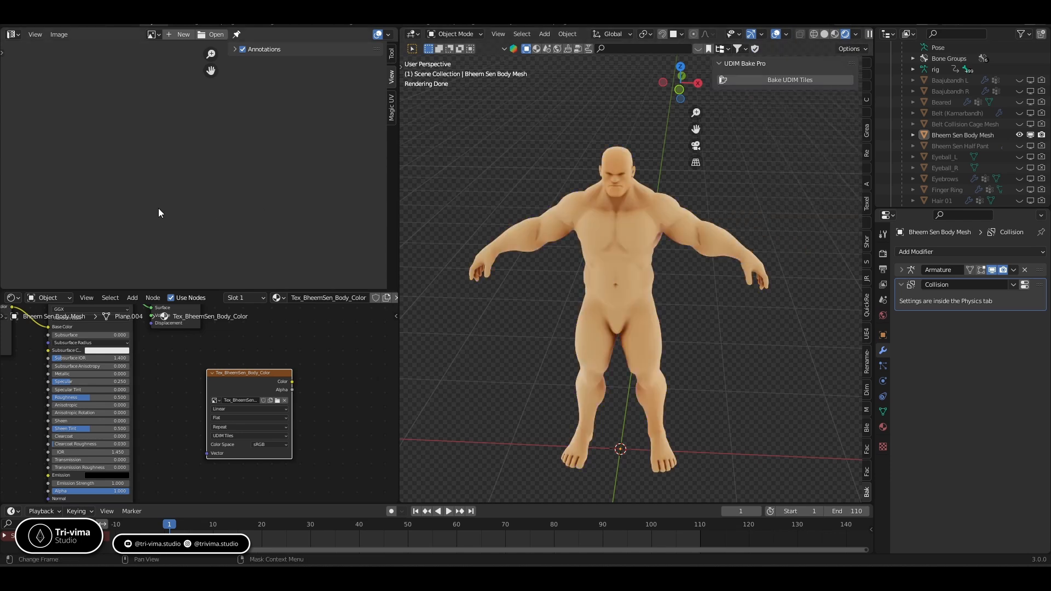
pyautogui.moveTo(184, 206); pyautogui.dragTo(407, 155, button='middle')
pyautogui.scroll(4, 213, 195)
pyautogui.moveTo(220, 209); pyautogui.dragTo(211, 151, button='middle')
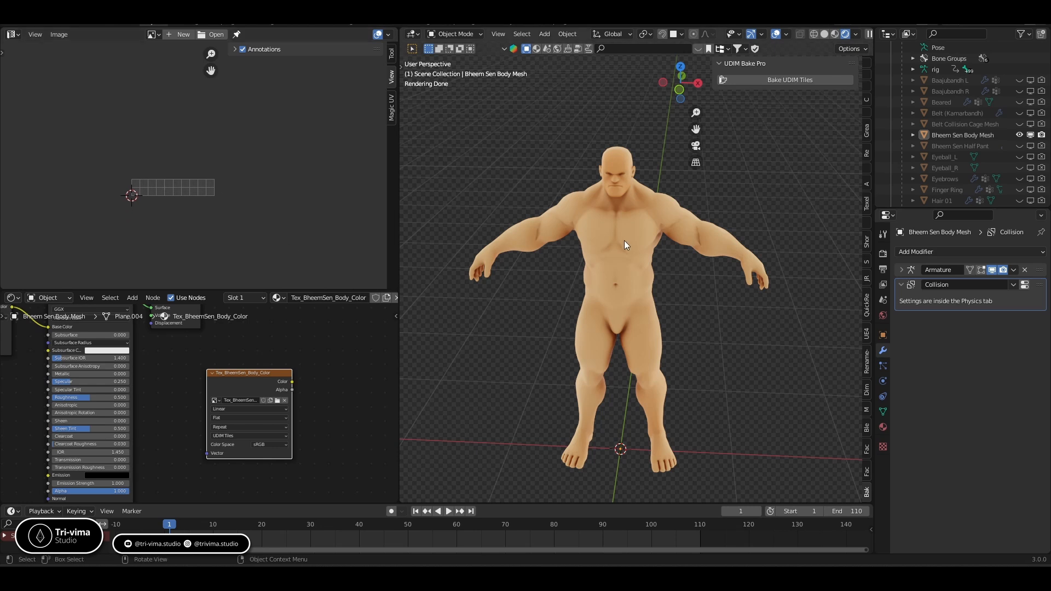
pyautogui.click(625, 242)
pyautogui.click(152, 34)
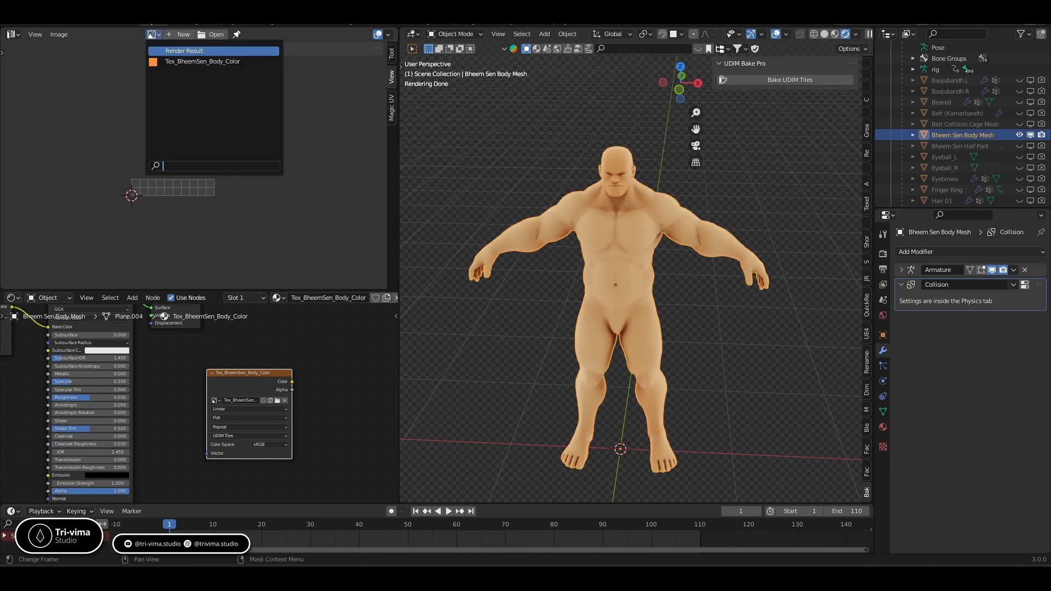
pyautogui.click(166, 64)
pyautogui.moveTo(173, 255); pyautogui.dragTo(78, 257, button='middle')
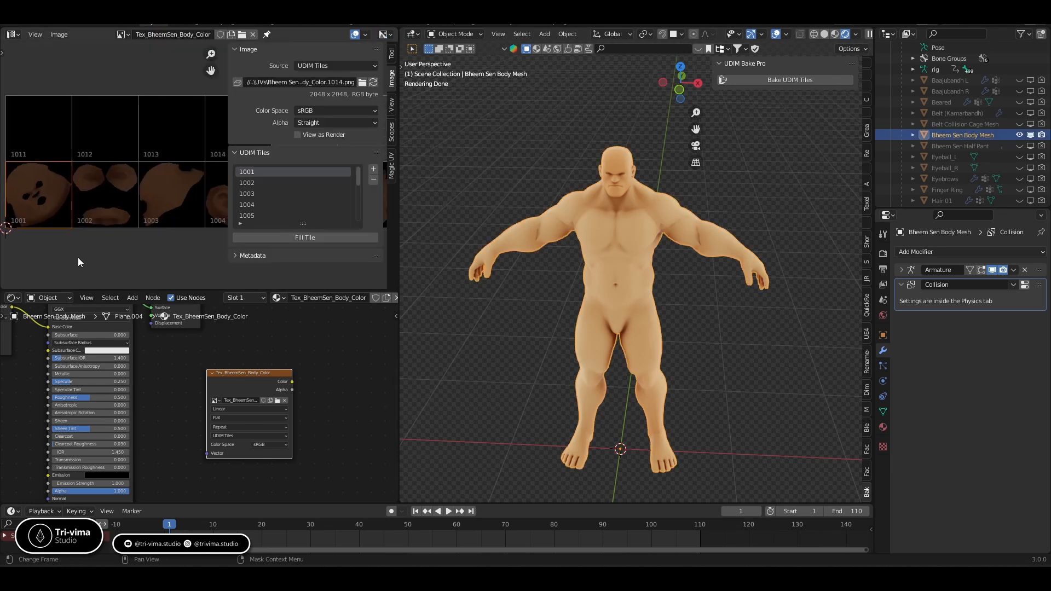
pyautogui.scroll(-4, 88, 253)
pyautogui.moveTo(174, 215); pyautogui.dragTo(114, 201, button='middle')
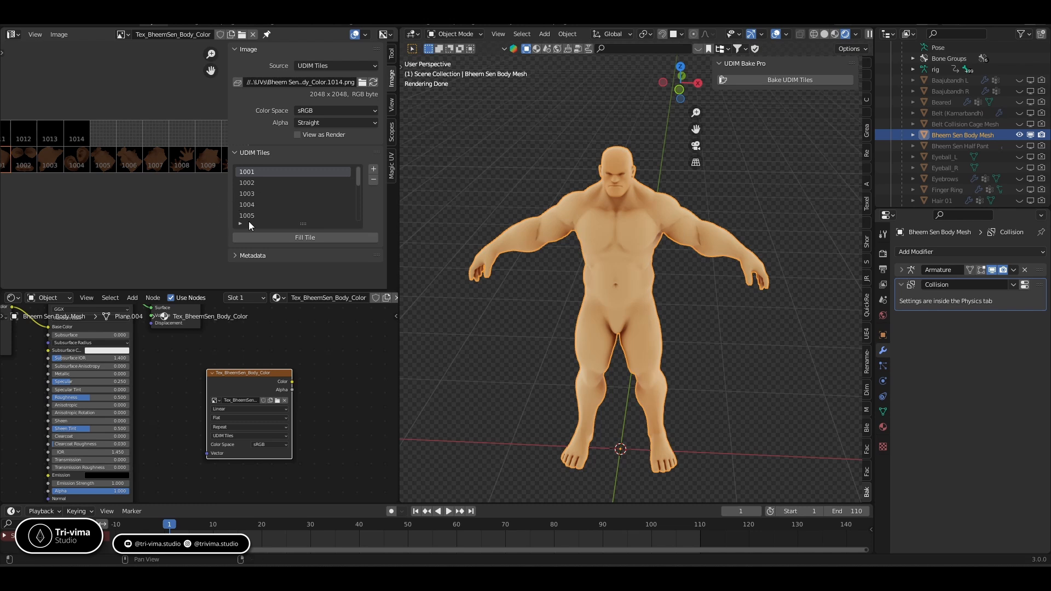
# Step: Select tile 1014 in the image's UDIM tile list and locate it in the tile grid
pyautogui.scroll(-9, 246, 222)
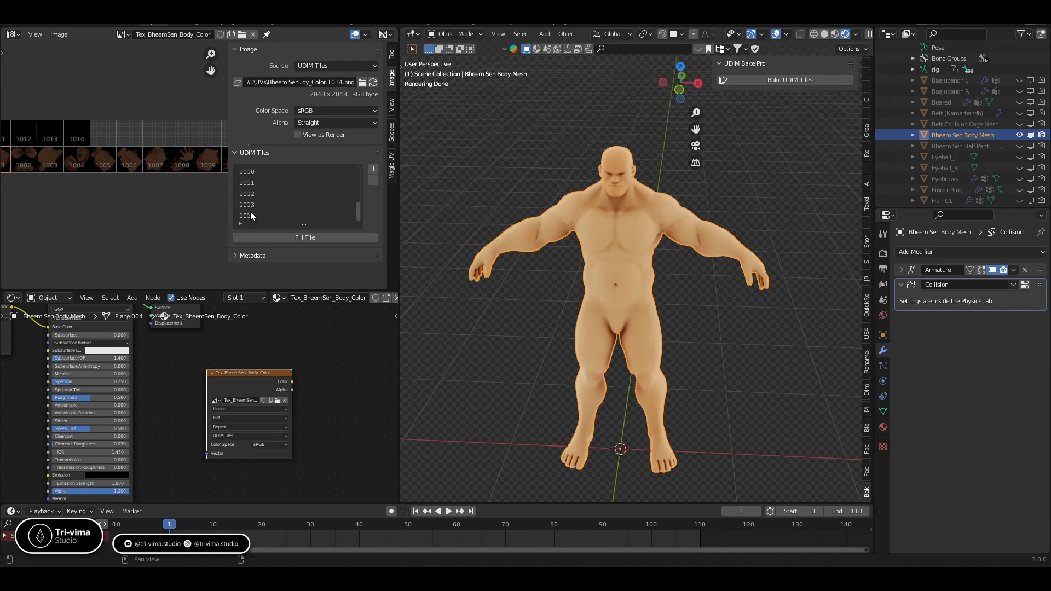
pyautogui.click(248, 218)
pyautogui.moveTo(101, 219); pyautogui.dragTo(122, 230, button='middle')
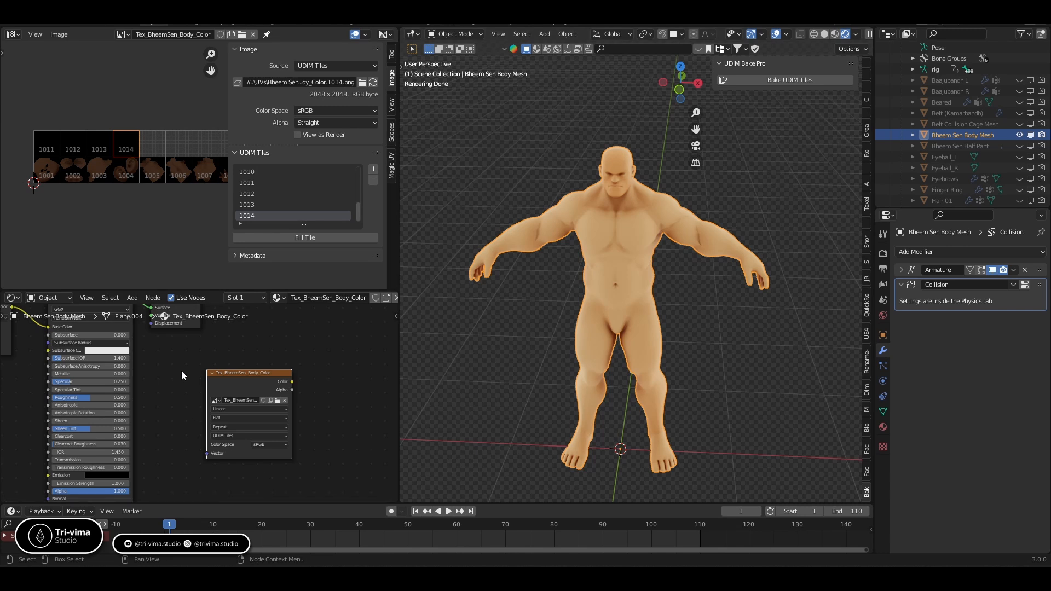
# Step: Examine the body material's shader nodes and the baked tiles in the UDIM Tiles folder, and return to Blender
pyautogui.moveTo(226, 382); pyautogui.dragTo(277, 482, button='middle')
pyautogui.moveTo(75, 376); pyautogui.dragTo(103, 386, button='middle')
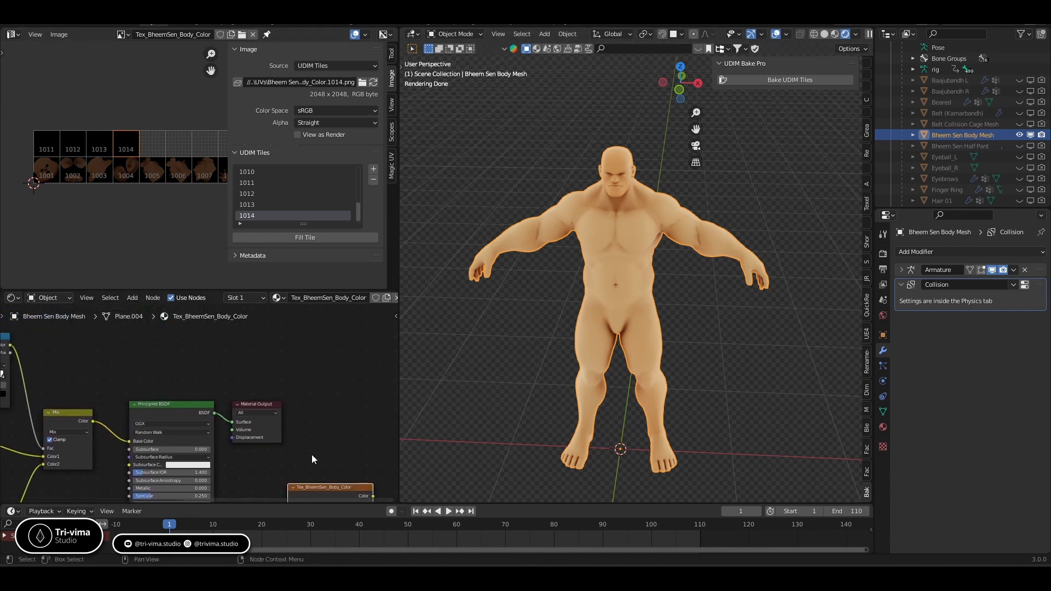
pyautogui.moveTo(311, 454); pyautogui.dragTo(258, 401, button='middle')
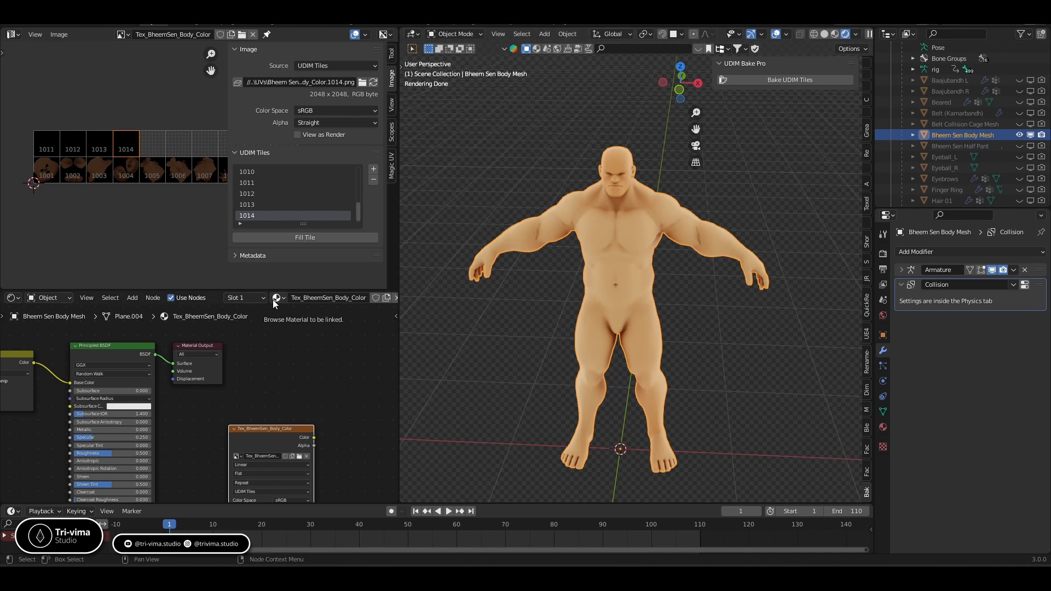
pyautogui.click(237, 456)
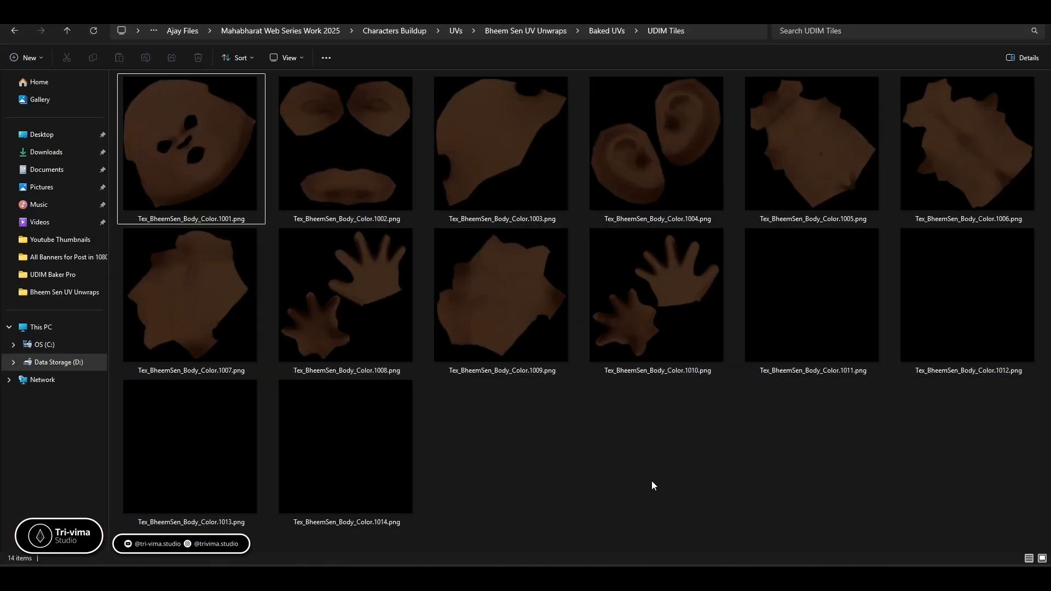
pyautogui.click(651, 576)
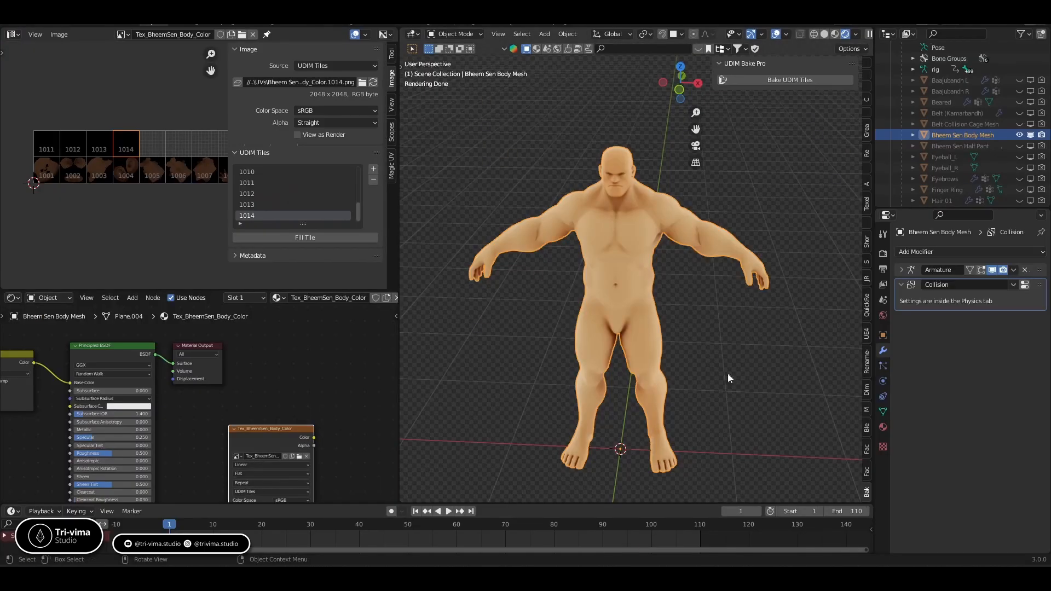
# Step: Include the Dhoti V2.0 collection to see its objects on the body, and exclude it again
pyautogui.scroll(-10, 918, 152)
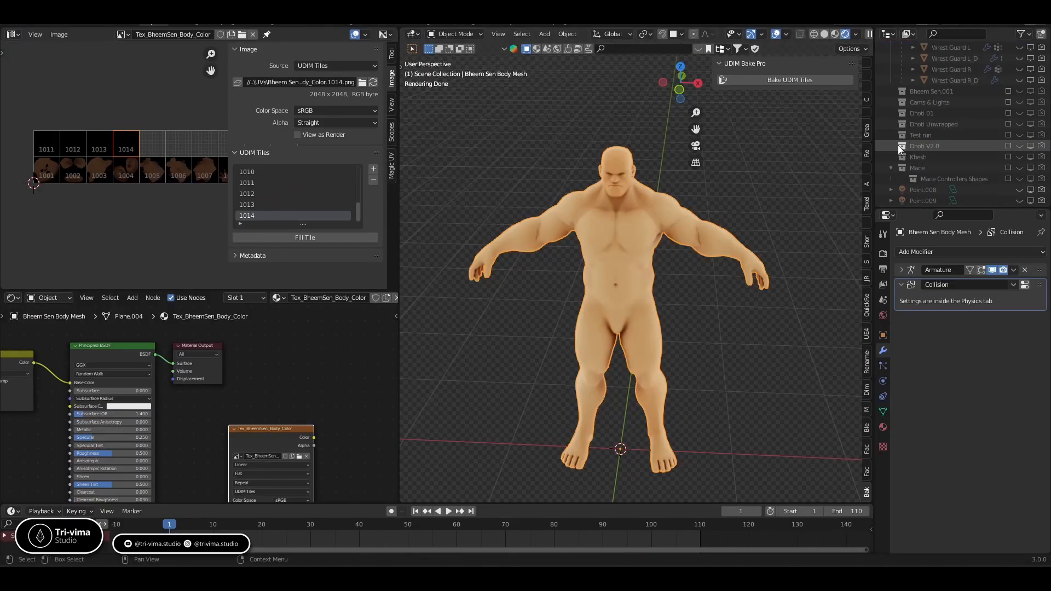
pyautogui.click(1009, 146)
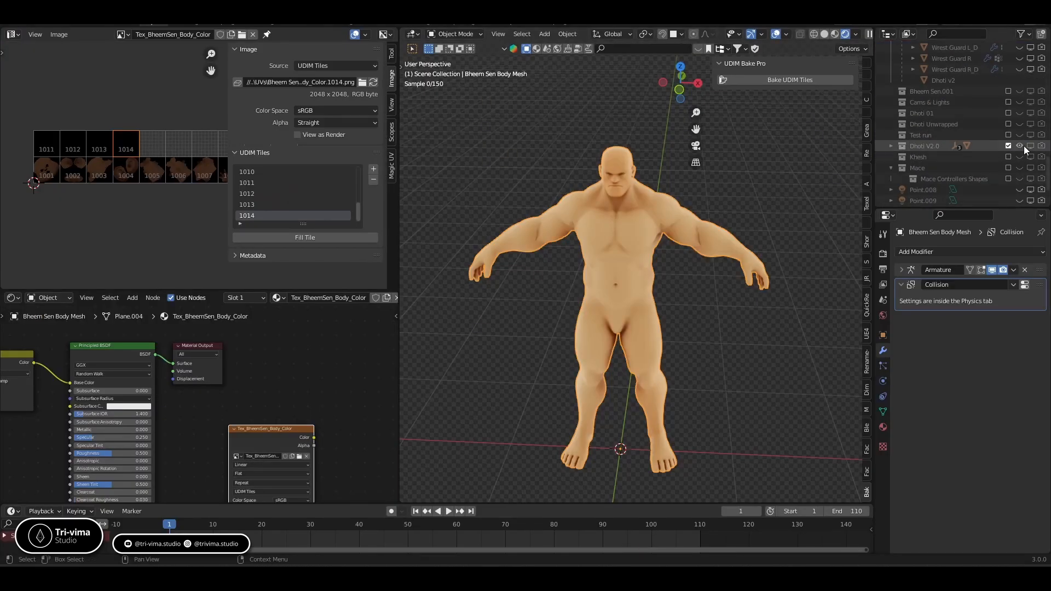
pyautogui.click(891, 147)
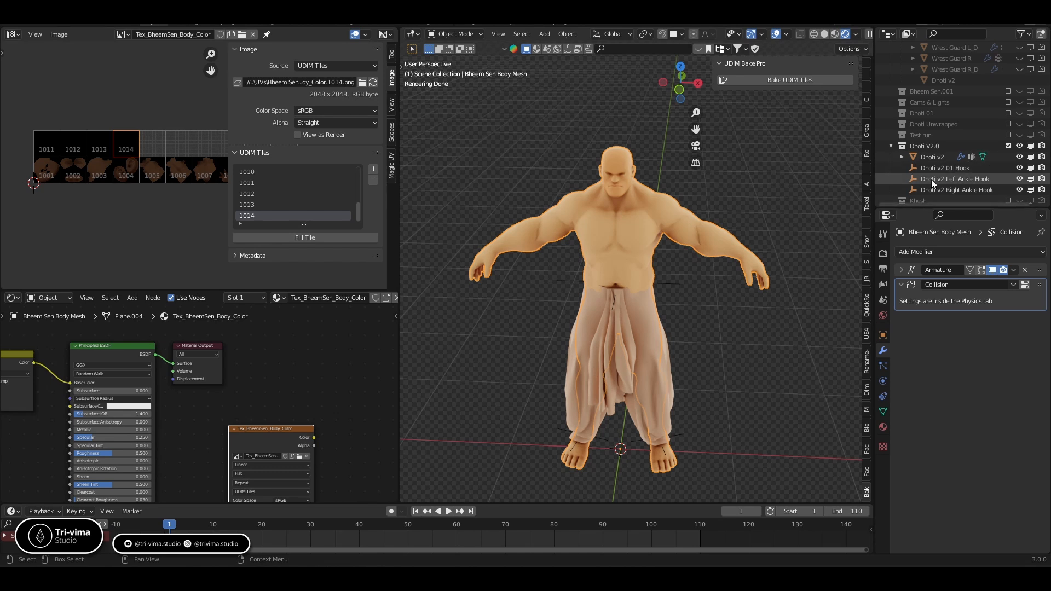
pyautogui.click(1009, 147)
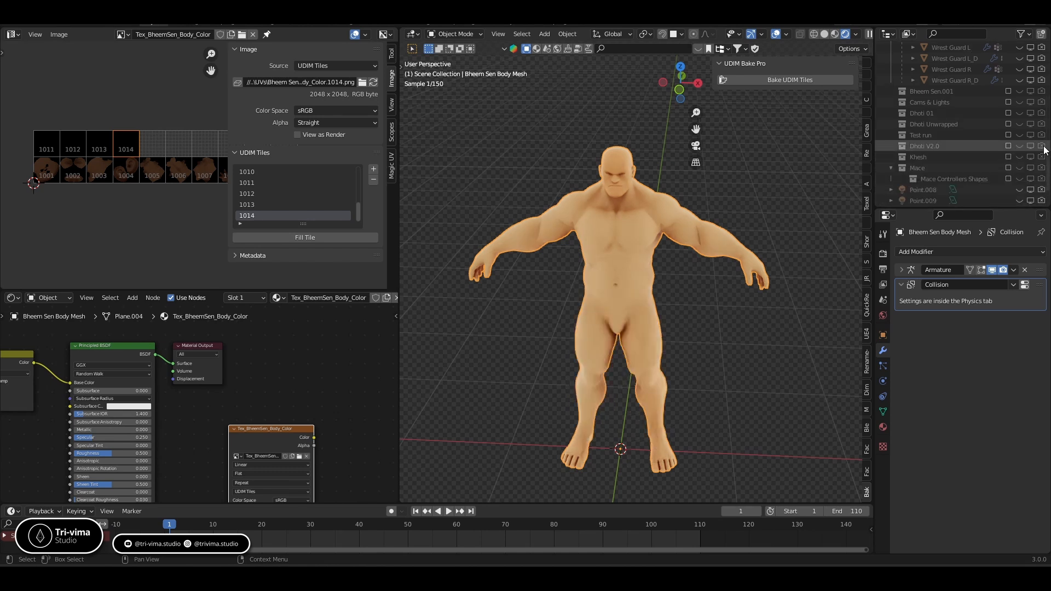
pyautogui.click(1009, 146)
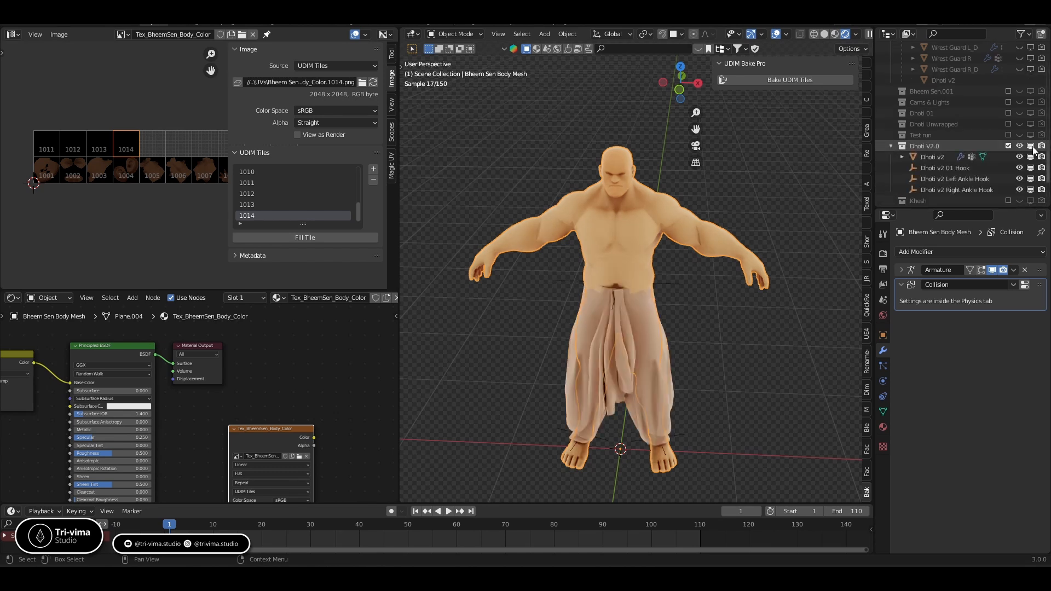
pyautogui.click(1008, 146)
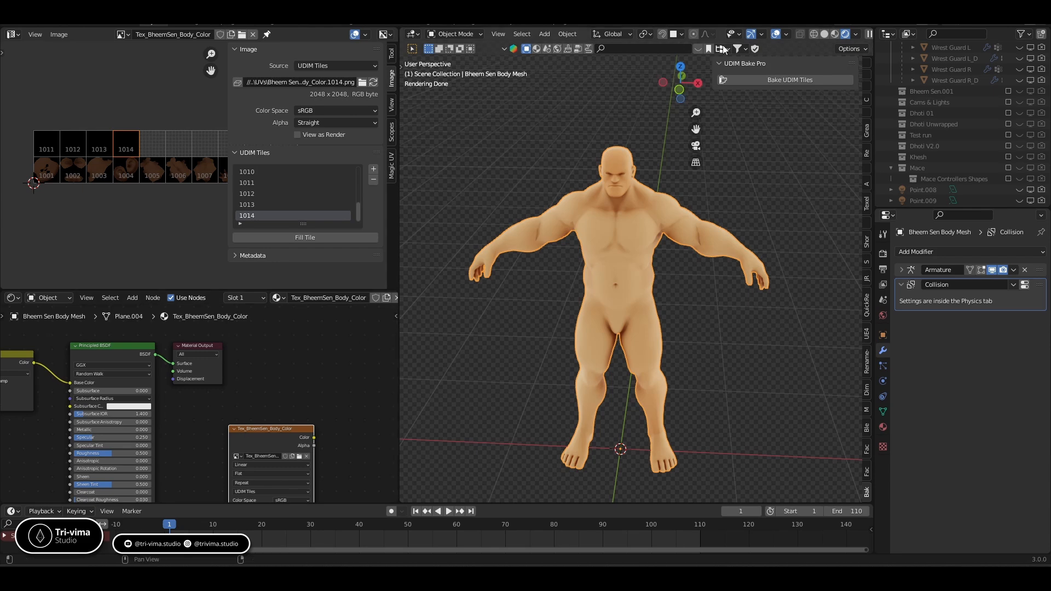
# Step: Switch to solid shading, try other color and lighting modes, and keep Studio lighting with Texture color
pyautogui.click(826, 35)
pyautogui.click(864, 34)
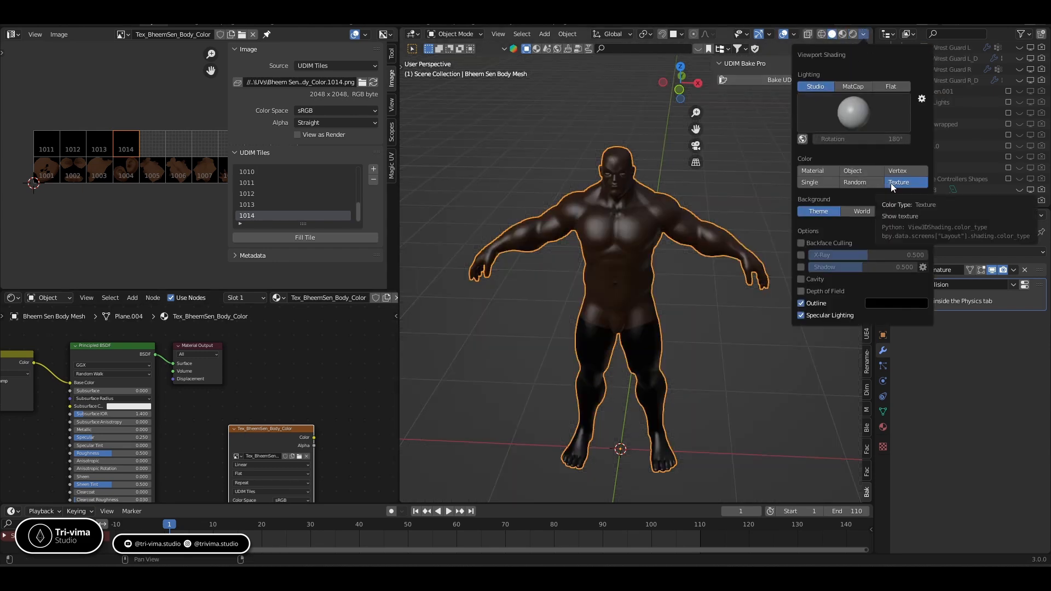
pyautogui.click(829, 173)
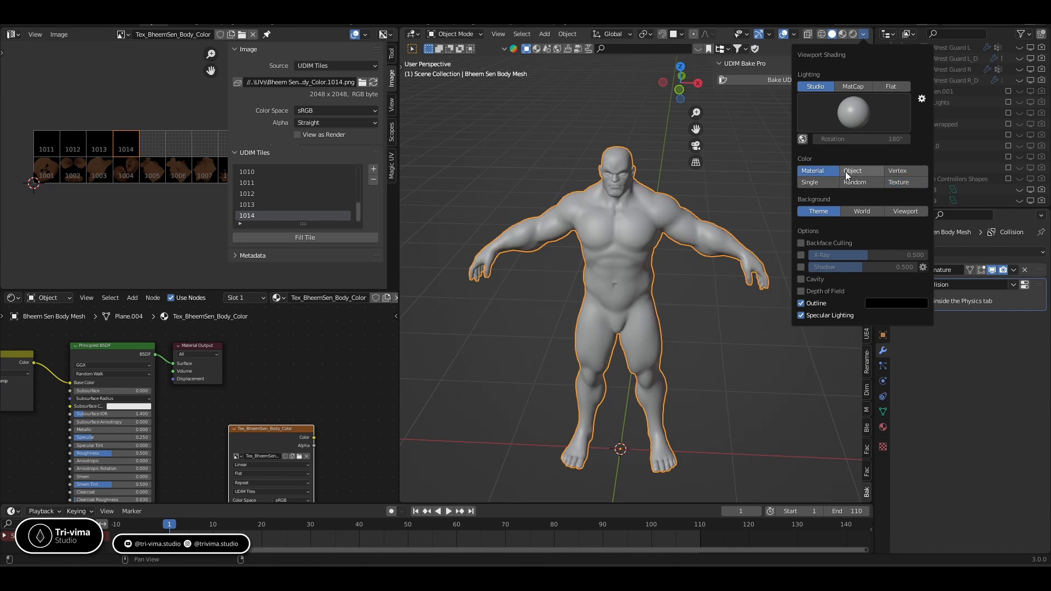
pyautogui.click(905, 182)
pyautogui.click(858, 86)
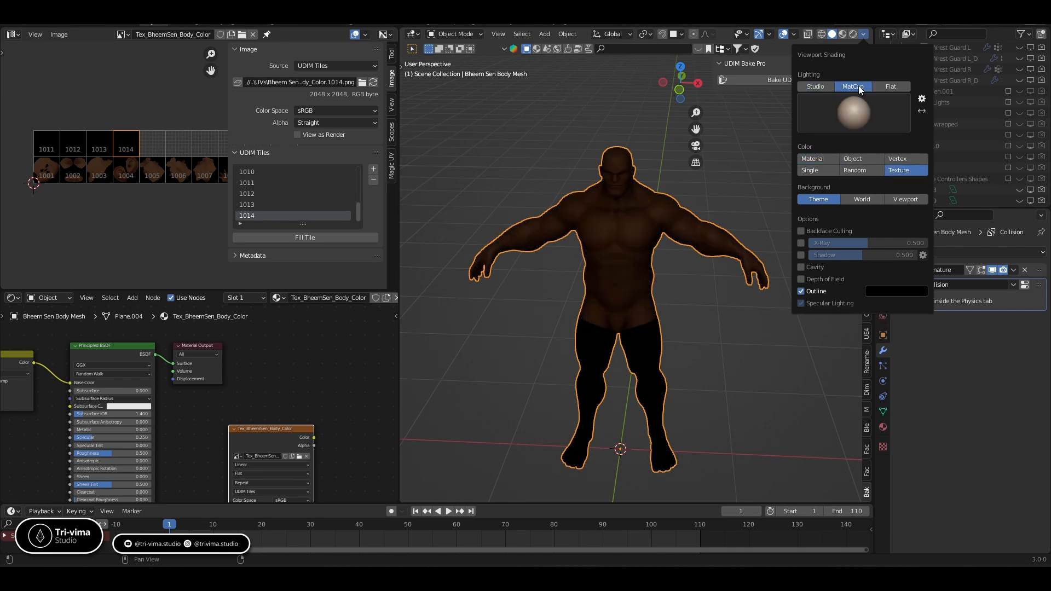
pyautogui.click(818, 87)
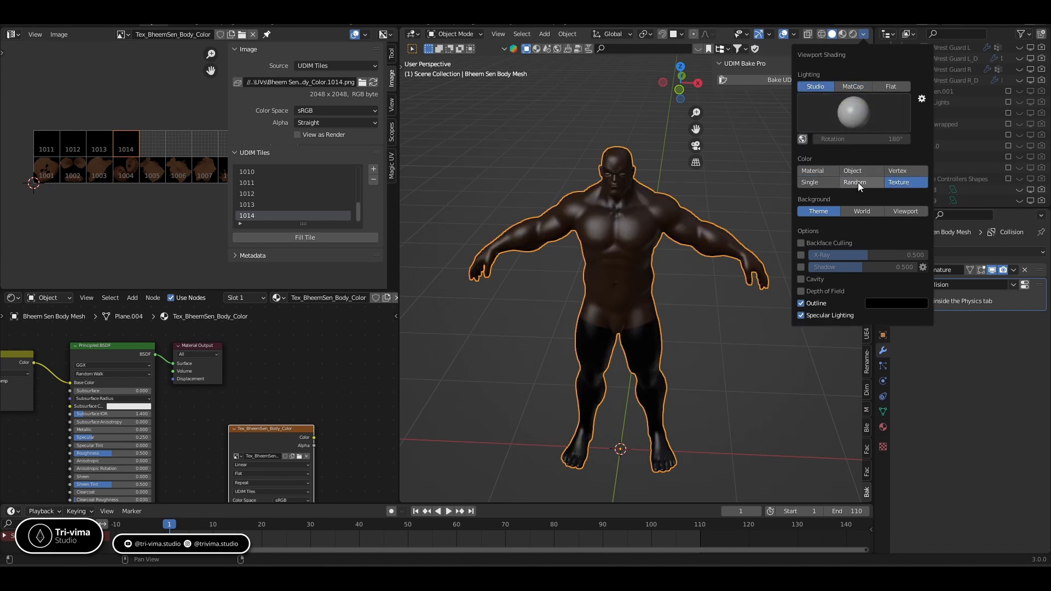
pyautogui.click(859, 182)
pyautogui.click(892, 183)
# Step: Toggle the viewport's Cavity shading and examine the baked texture on the face and chest
pyautogui.click(801, 280)
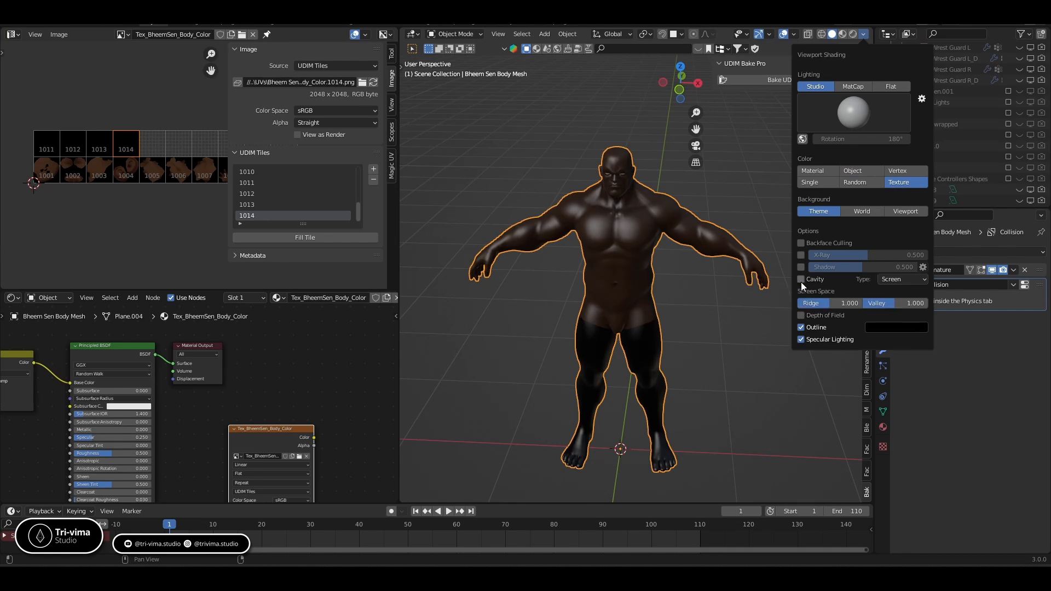
pyautogui.scroll(4, 680, 246)
pyautogui.scroll(2, 680, 246)
pyautogui.keyDown('shift'); pyautogui.moveTo(655, 246); pyautogui.dragTo(632, 323, button='middle'); pyautogui.keyUp('shift')
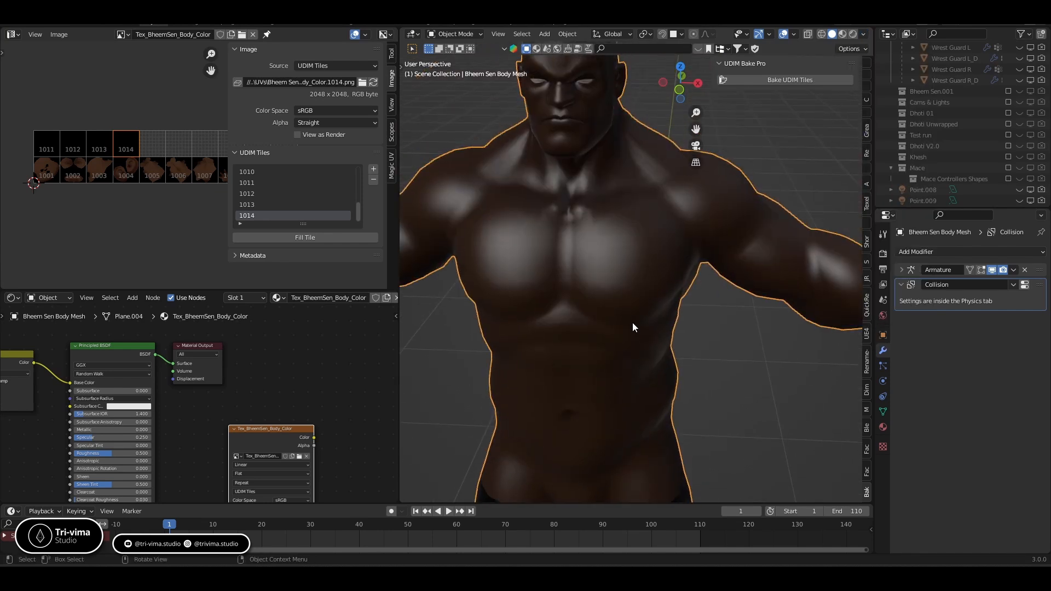
# Step: Move the Tex_BheemSen_Body_Color image node above the node tree and connect its Color output to the Principled BSDF's Base Color
pyautogui.scroll(-3, 339, 430)
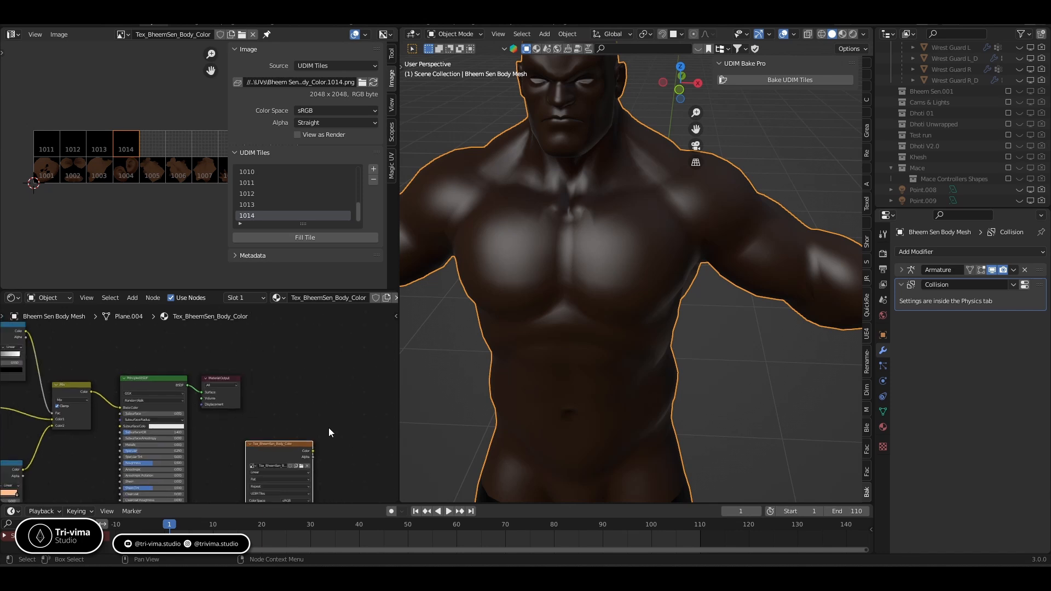
pyautogui.moveTo(297, 452); pyautogui.dragTo(54, 345)
pyautogui.moveTo(134, 366); pyautogui.dragTo(189, 394, button='middle')
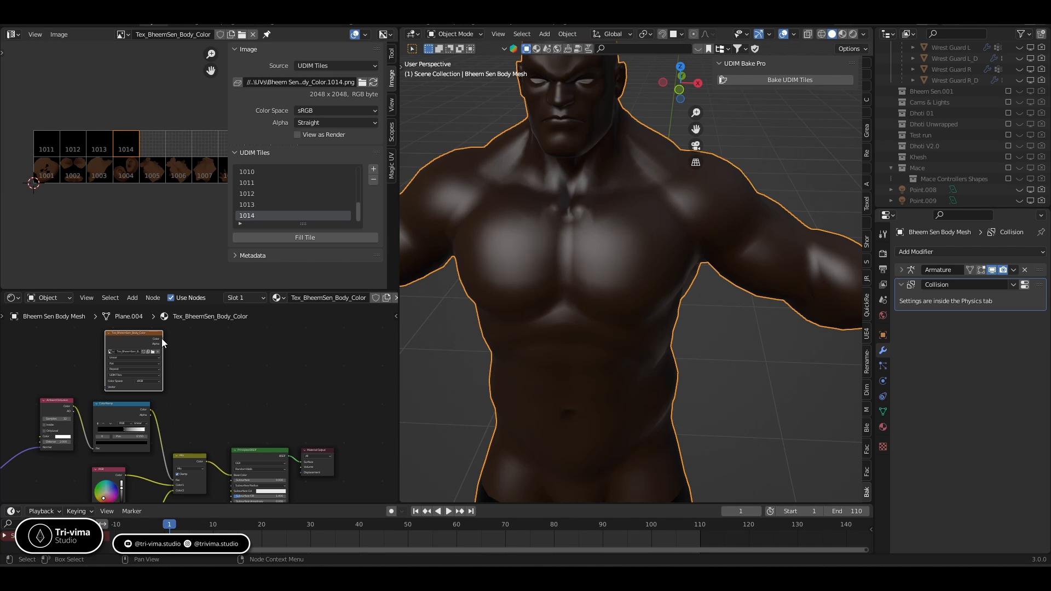
pyautogui.moveTo(162, 339); pyautogui.dragTo(231, 475)
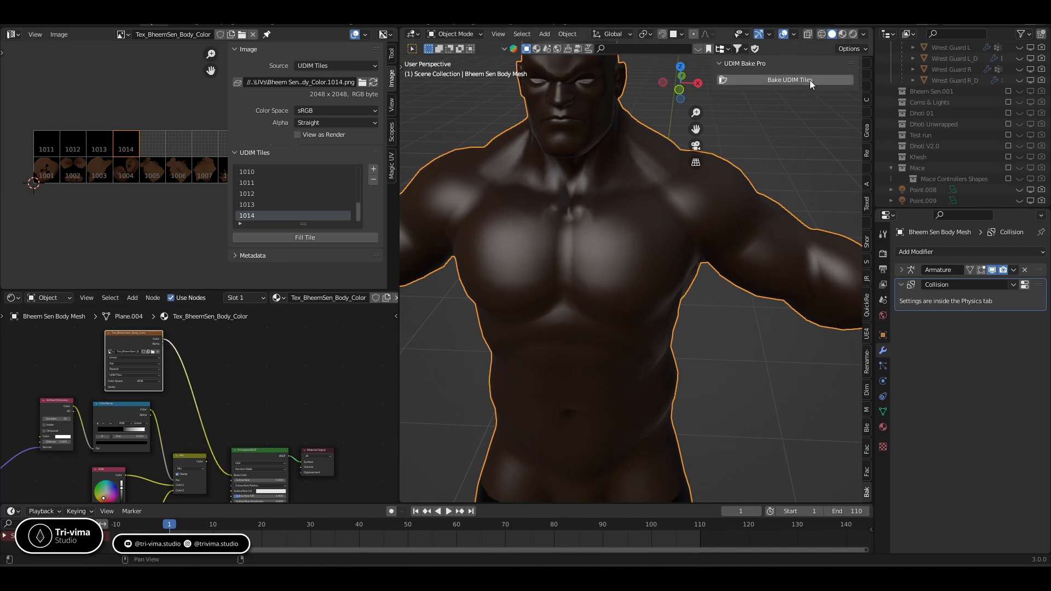
# Step: Show the textured body in rendered shading, set the viewport lighting strength to 3 and inspect the baked skin and legs
pyautogui.click(854, 34)
pyautogui.scroll(-4, 702, 257)
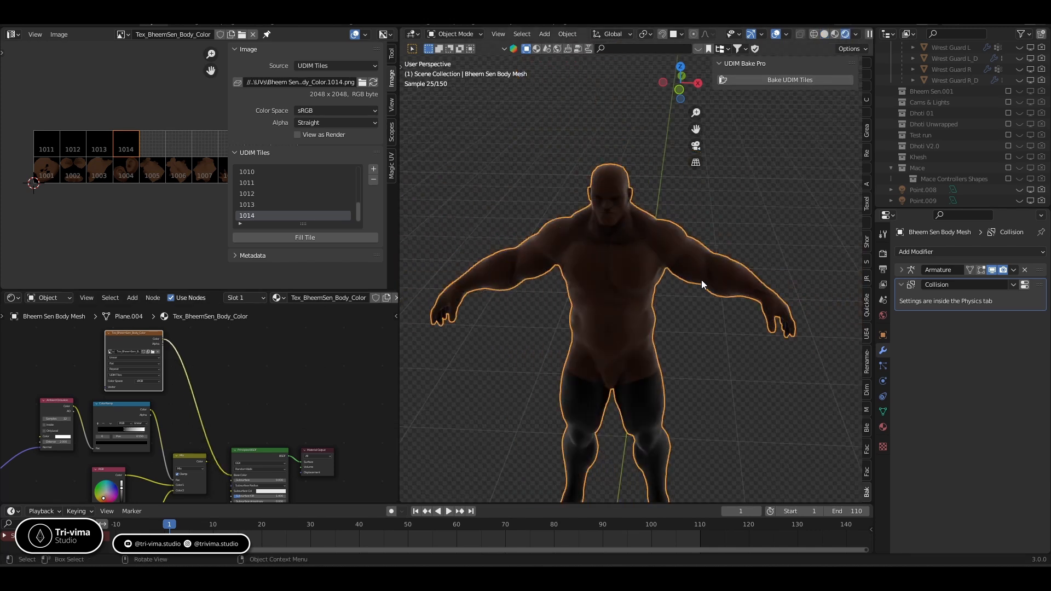
pyautogui.moveTo(701, 323); pyautogui.dragTo(712, 291, button='middle')
pyautogui.click(856, 35)
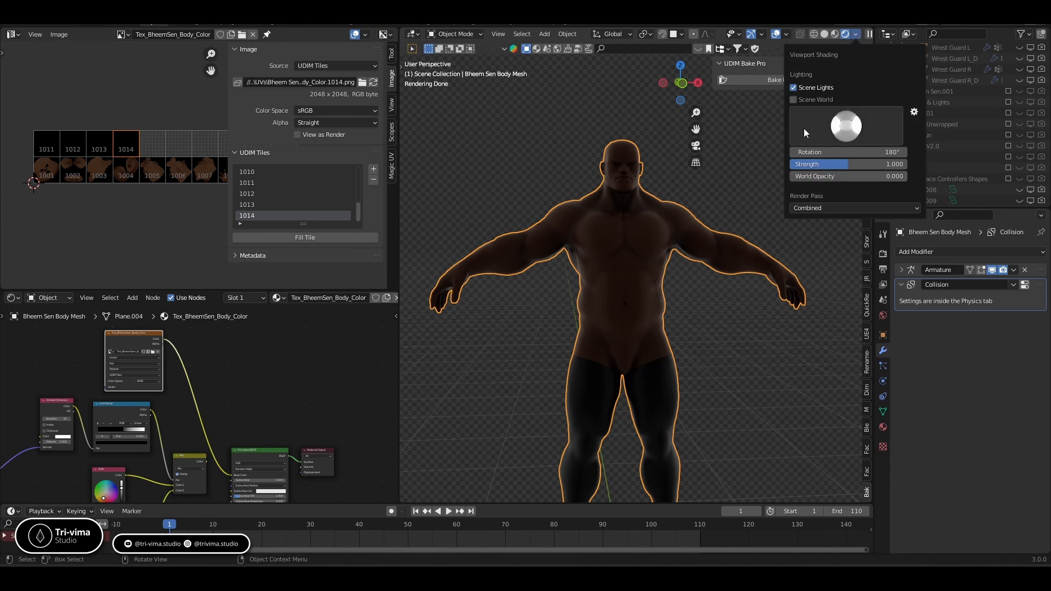
pyautogui.click(862, 164)
pyautogui.write('3')
pyautogui.press('Return')
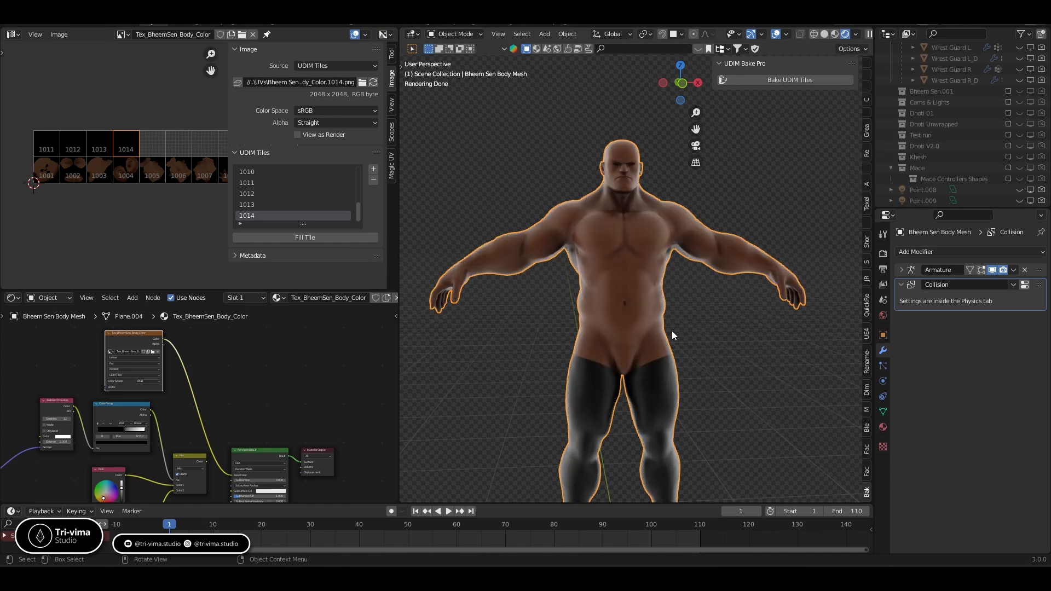
pyautogui.moveTo(672, 331)
pyautogui.mouseDown(button='middle')
pyautogui.moveTo(692, 301)
pyautogui.moveTo(658, 330)
pyautogui.moveTo(636, 265)
pyautogui.mouseUp(button='middle')
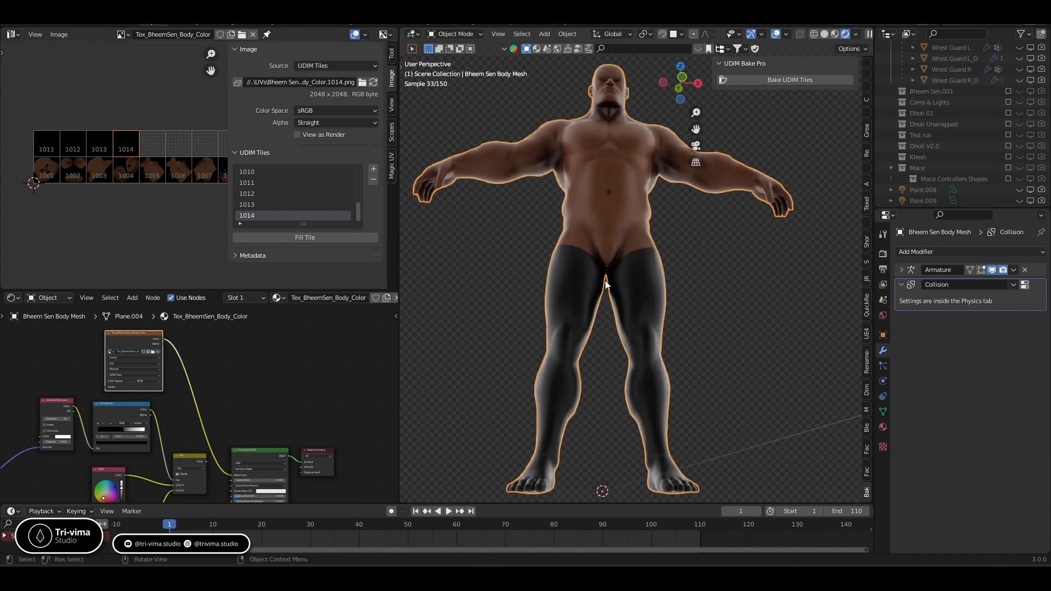
# Step: Check the body's UV layout in Edit Mode, fill UDIM tile 1014 with blank orange at 2048 x 2048 px, and return to Object Mode
pyautogui.scroll(4, 602, 267)
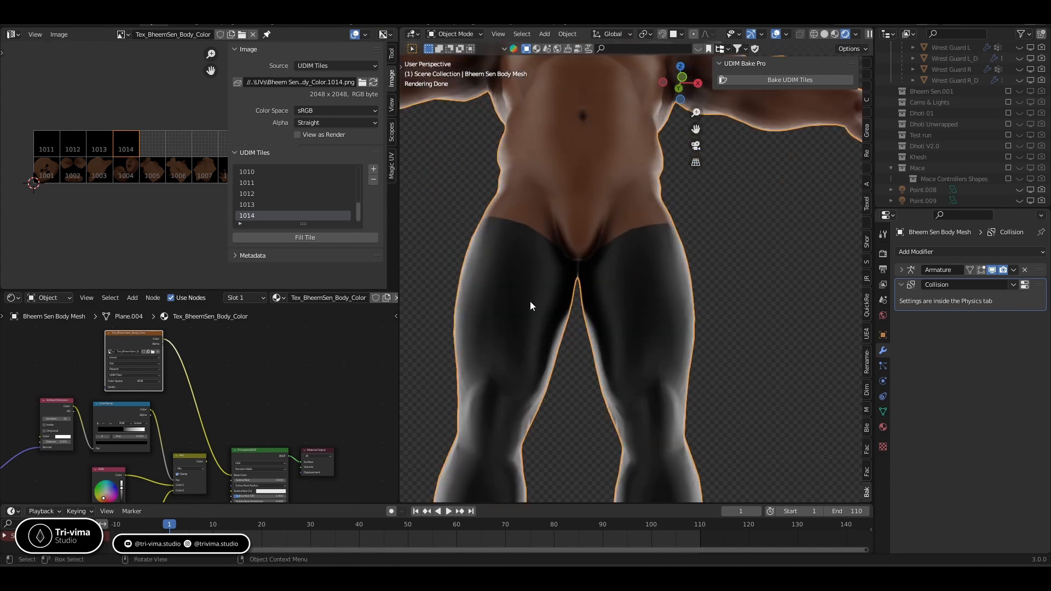
pyautogui.press('Tab')
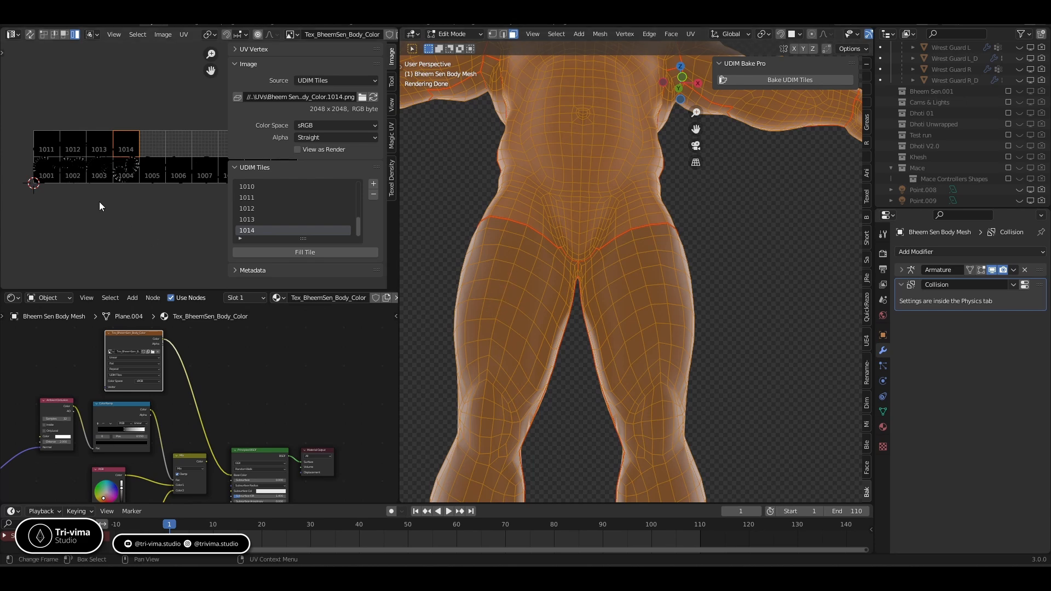
pyautogui.scroll(3, 100, 201)
pyautogui.scroll(1, 93, 143)
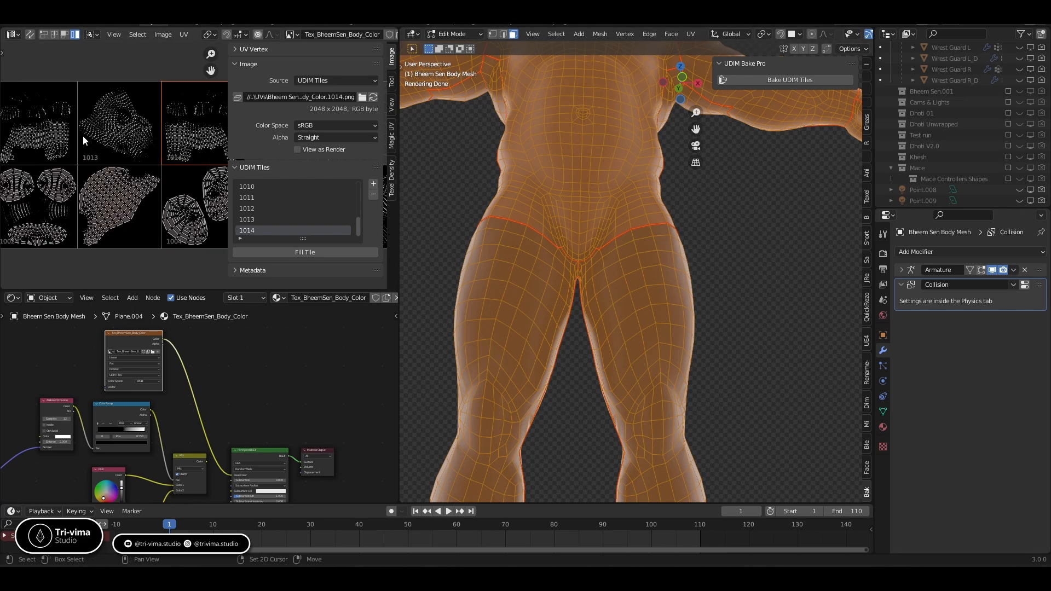
pyautogui.scroll(1, 84, 136)
pyautogui.click(277, 253)
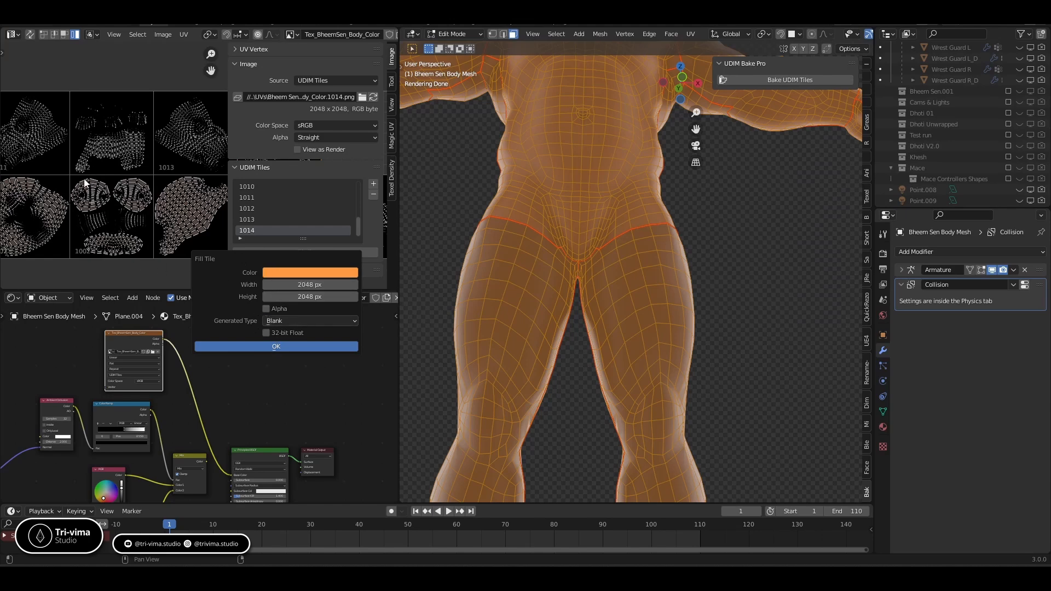
pyautogui.click(257, 347)
pyautogui.scroll(-5, 578, 302)
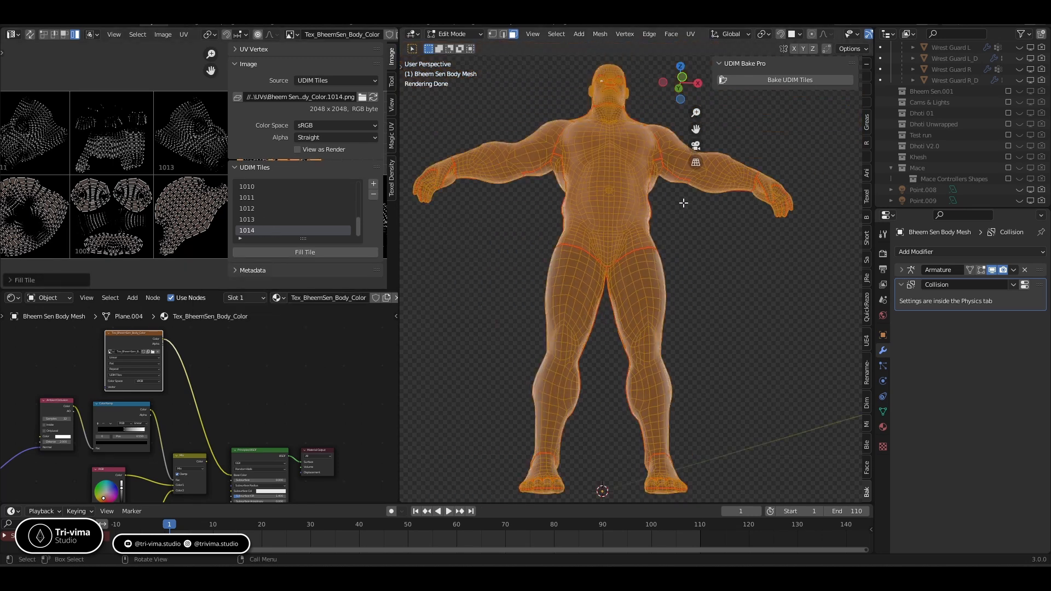
pyautogui.press('Tab')
# Step: Enable Scene World for the rendered viewport and make the lights Point.008 to Point.011 visible
pyautogui.moveTo(656, 177); pyautogui.dragTo(670, 212, button='middle')
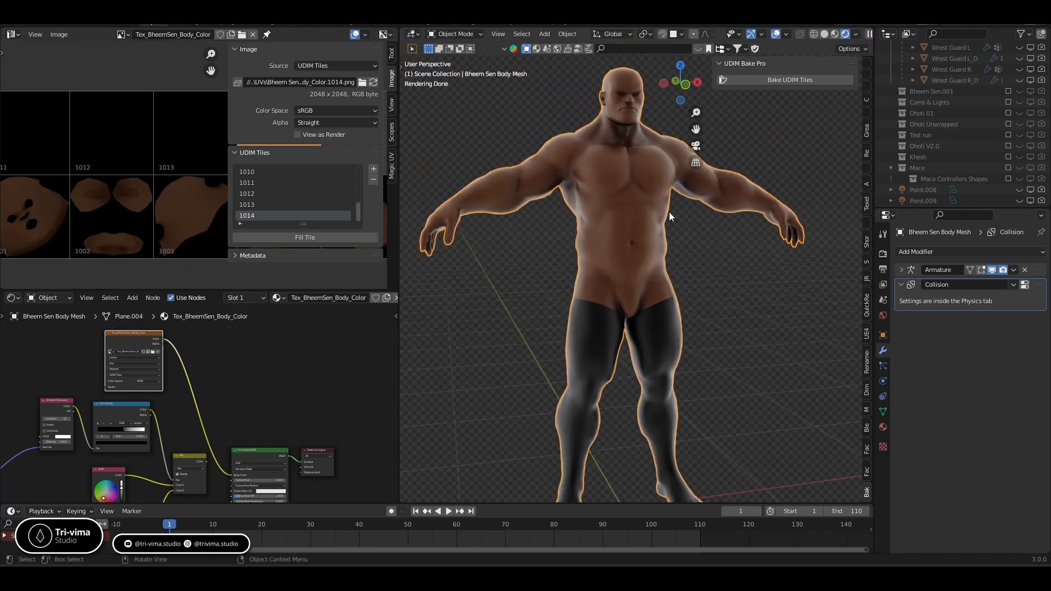
pyautogui.click(857, 35)
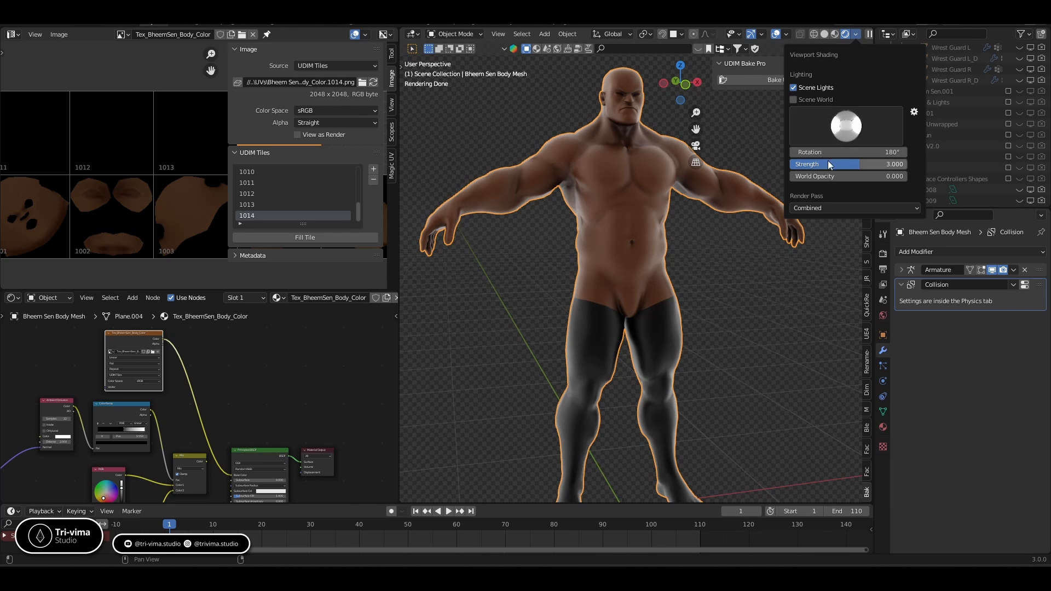
pyautogui.click(795, 101)
pyautogui.scroll(-3, 1004, 162)
pyautogui.moveTo(1019, 154); pyautogui.dragTo(1044, 191)
pyautogui.scroll(6, 1004, 145)
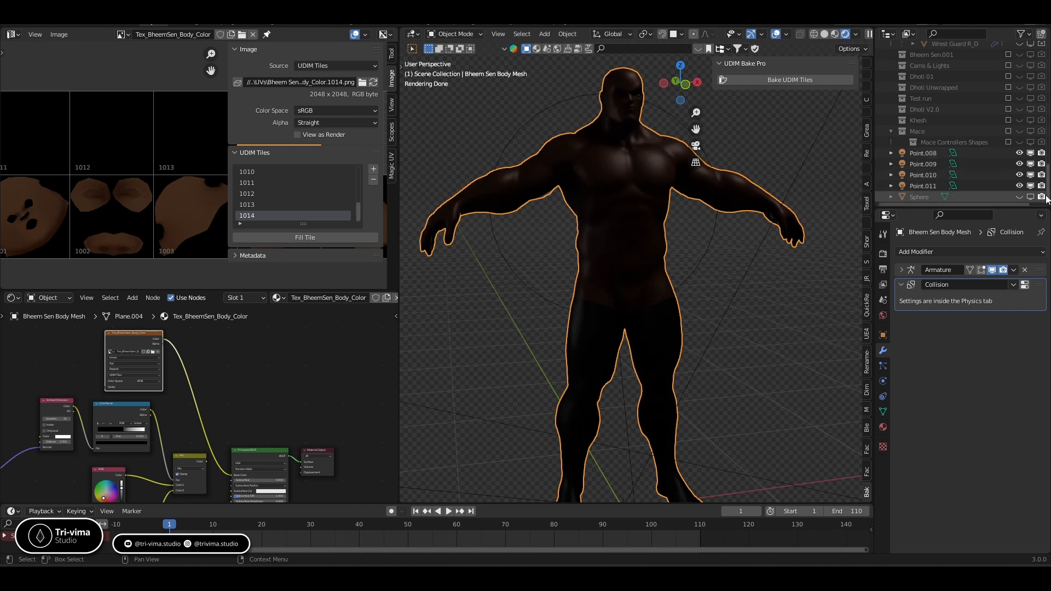
pyautogui.scroll(10, 994, 145)
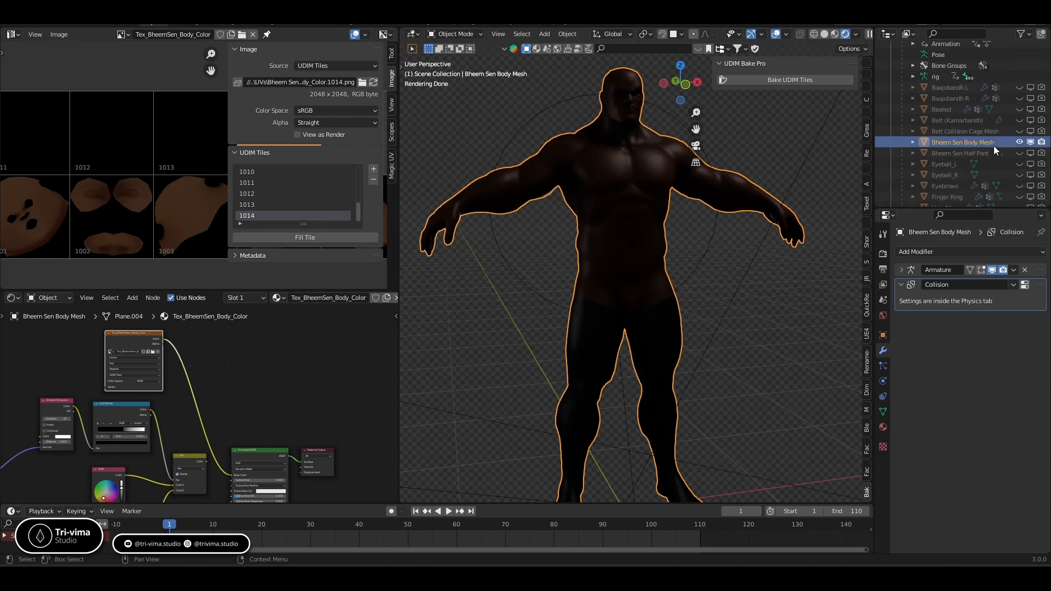
pyautogui.scroll(-15, 994, 146)
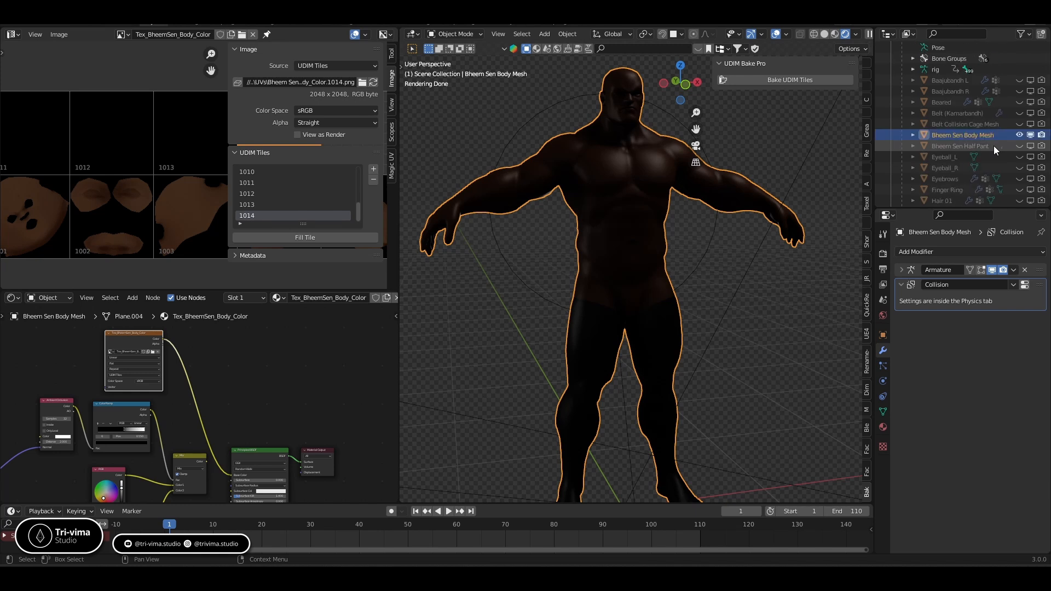
pyautogui.scroll(-3, 931, 174)
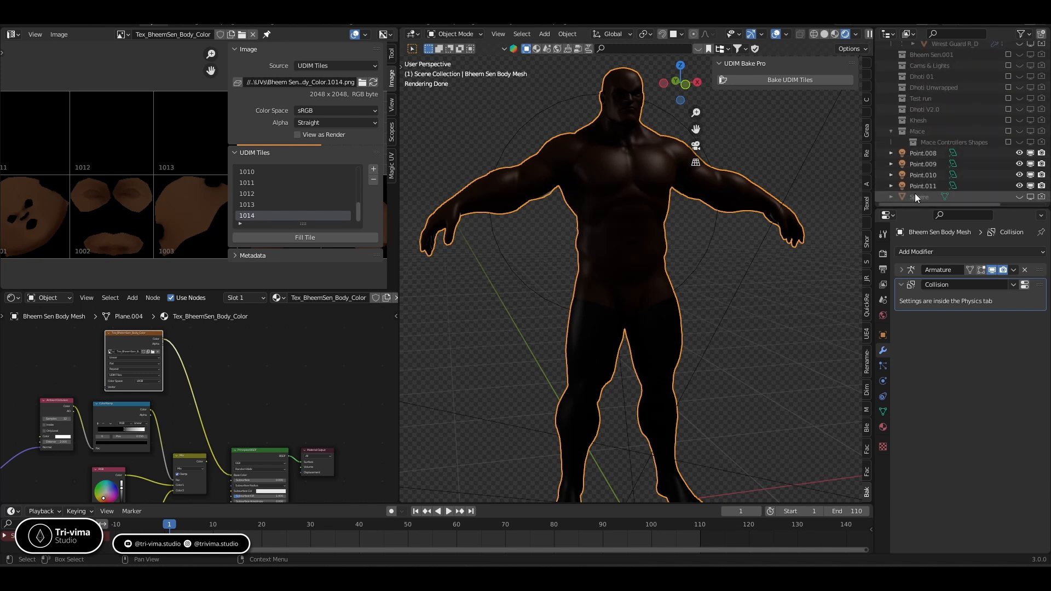
pyautogui.click(856, 33)
pyautogui.click(856, 33)
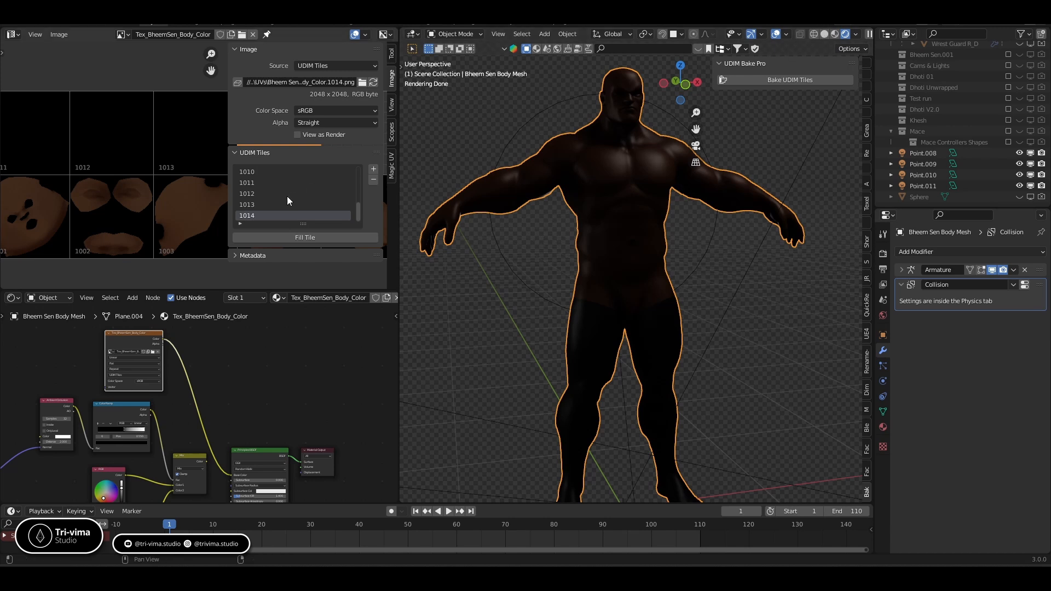
# Step: Insert an RGB Curves node between the baked image and the Principled BSDF, and raise its curve to about X 0.277, Y 0.719
pyautogui.click(248, 399)
pyautogui.moveTo(219, 388); pyautogui.dragTo(222, 318, button='middle')
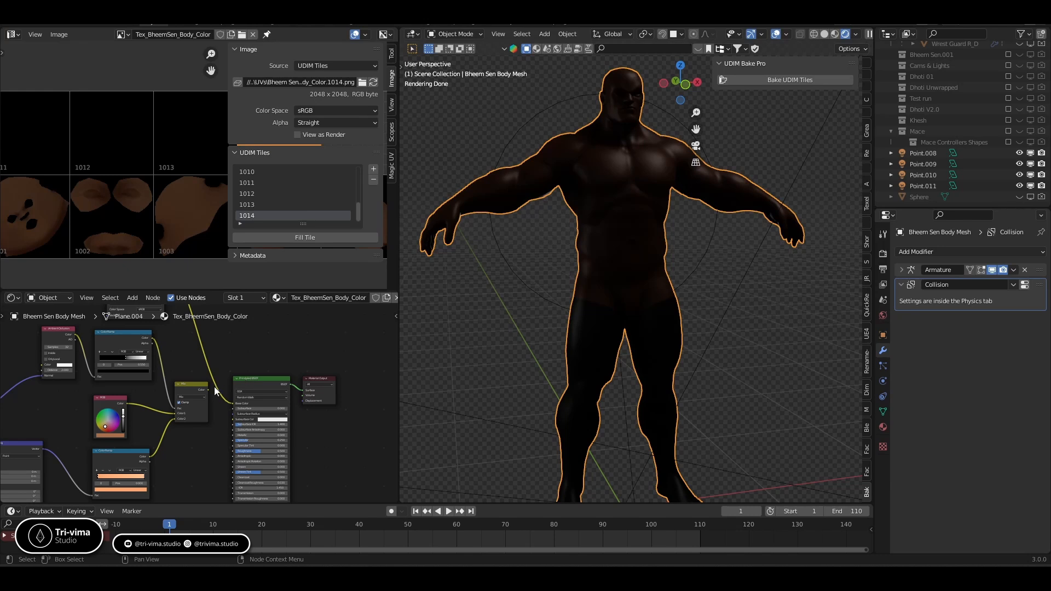
pyautogui.moveTo(249, 354); pyautogui.dragTo(251, 418, button='middle')
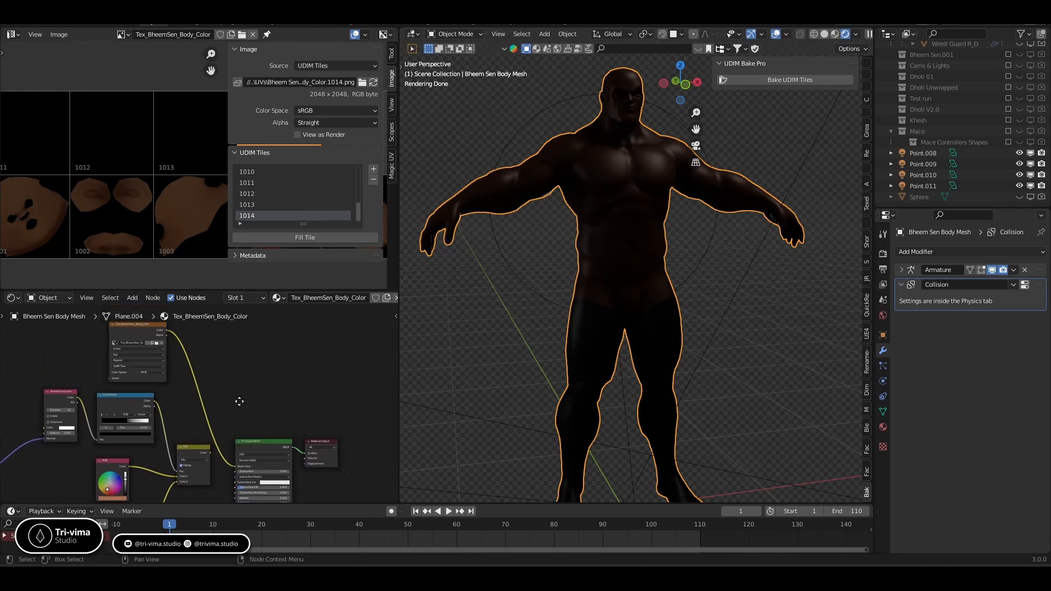
pyautogui.hotkey('shift', 'a')
pyautogui.click(225, 372)
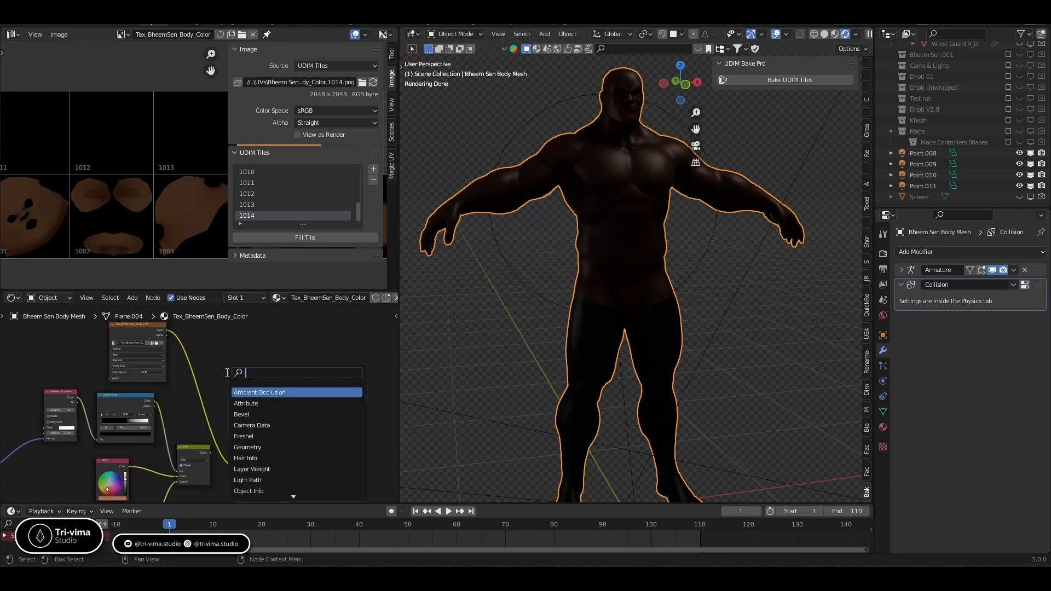
pyautogui.write('curve')
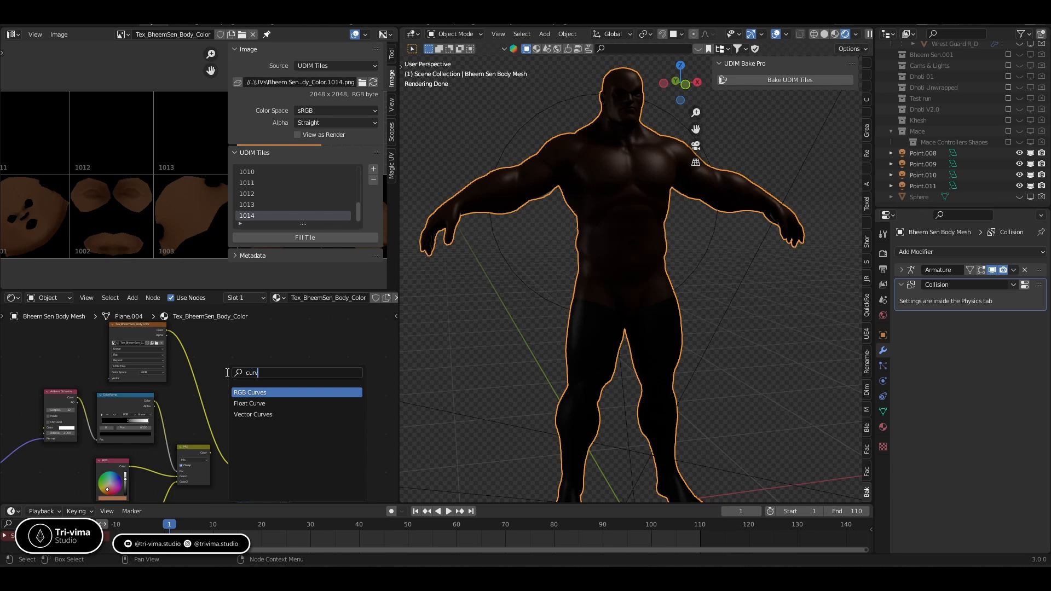
pyautogui.click(241, 392)
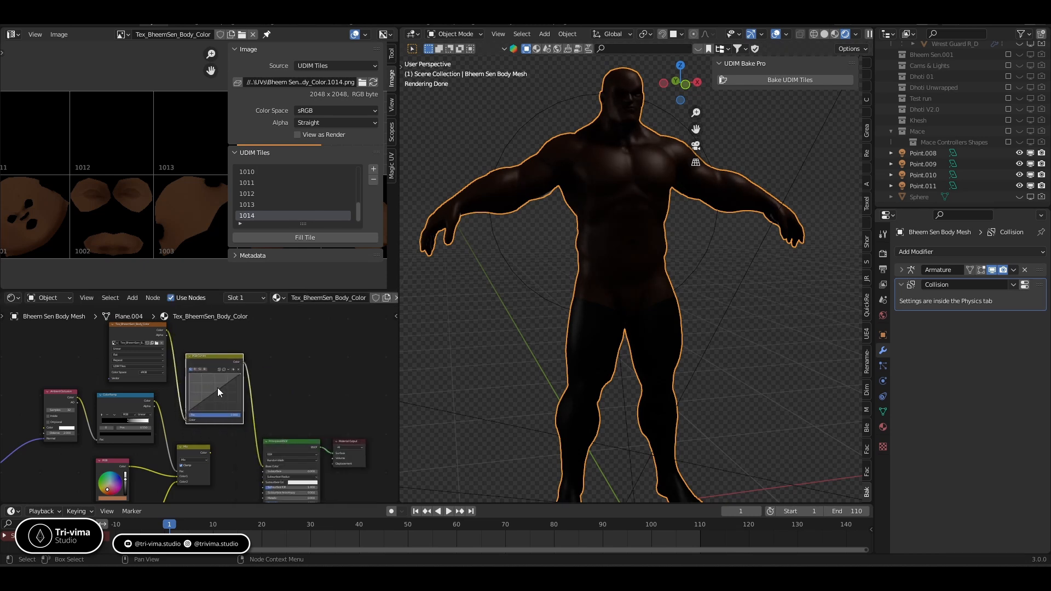
pyautogui.click(218, 389)
pyautogui.moveTo(209, 387); pyautogui.dragTo(203, 384)
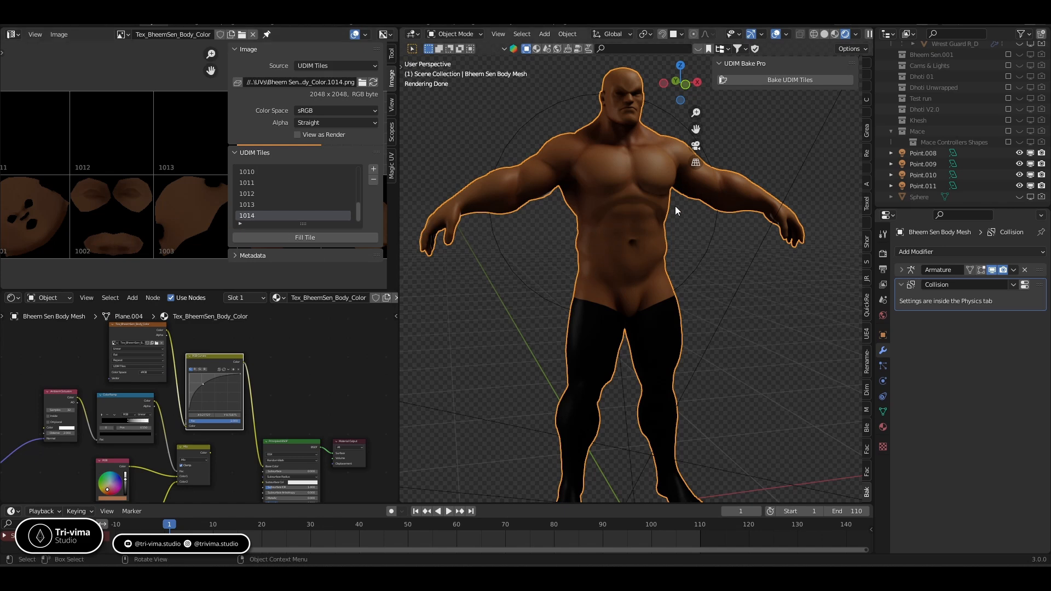
# Step: Examine the brightened skin from several angles and the UDIM tiles around the orange-filled tile 1014
pyautogui.moveTo(675, 206); pyautogui.dragTo(627, 232, button='middle')
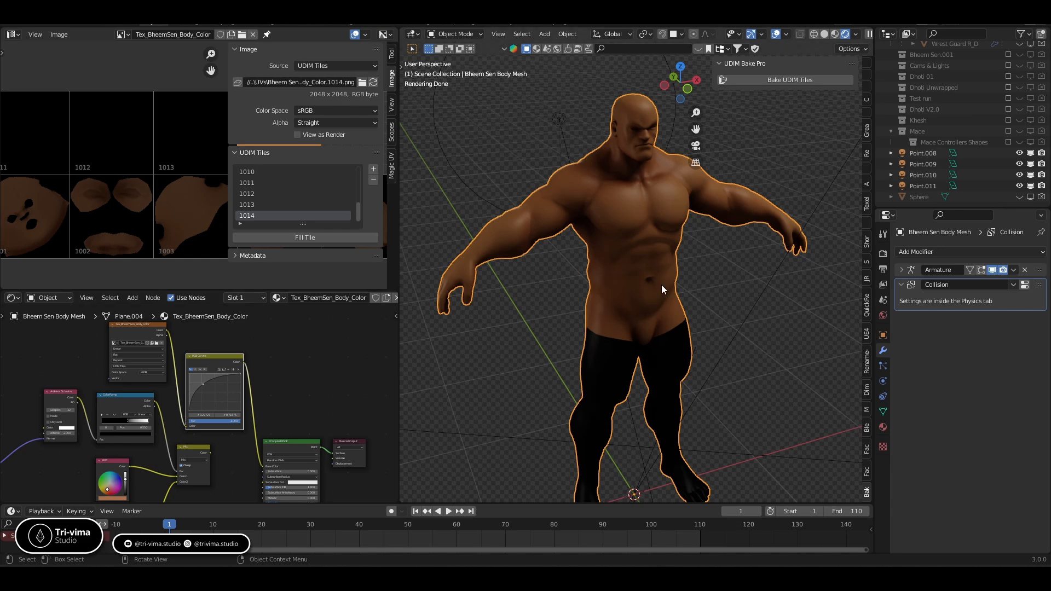
pyautogui.scroll(-2, 661, 285)
pyautogui.moveTo(661, 285); pyautogui.dragTo(632, 267, button='middle')
pyautogui.scroll(3, 626, 204)
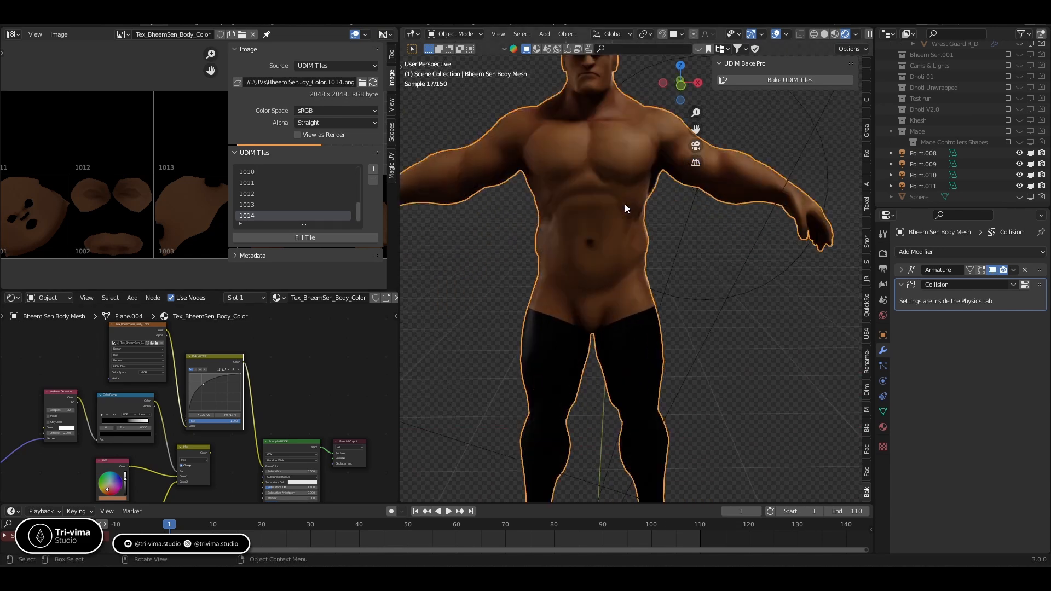
pyautogui.scroll(-1, 634, 219)
pyautogui.keyDown('shift'); pyautogui.moveTo(634, 219); pyautogui.dragTo(625, 250, button='middle'); pyautogui.keyUp('shift')
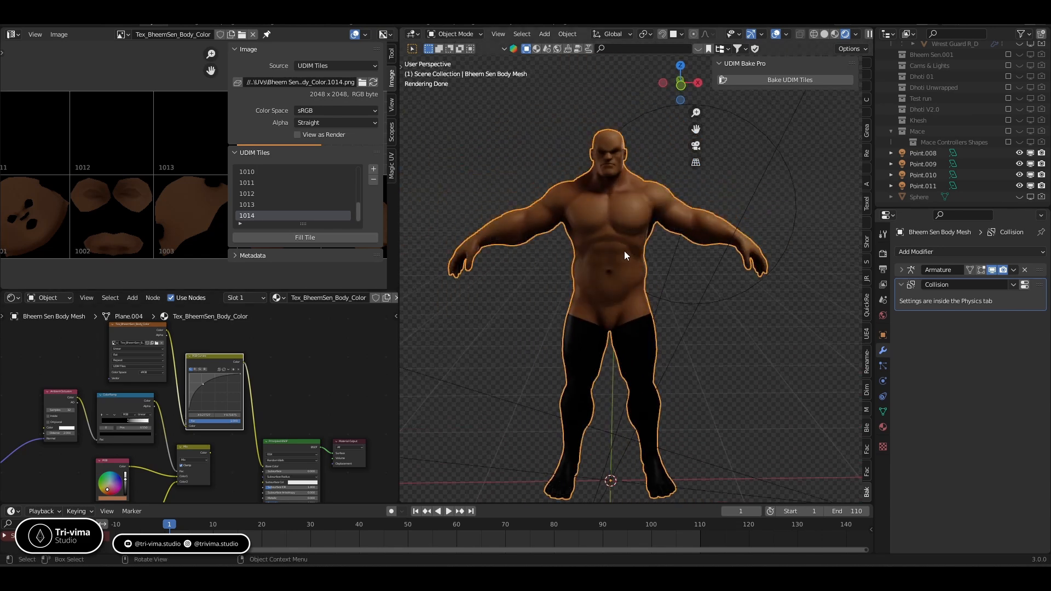
pyautogui.scroll(-7, 162, 173)
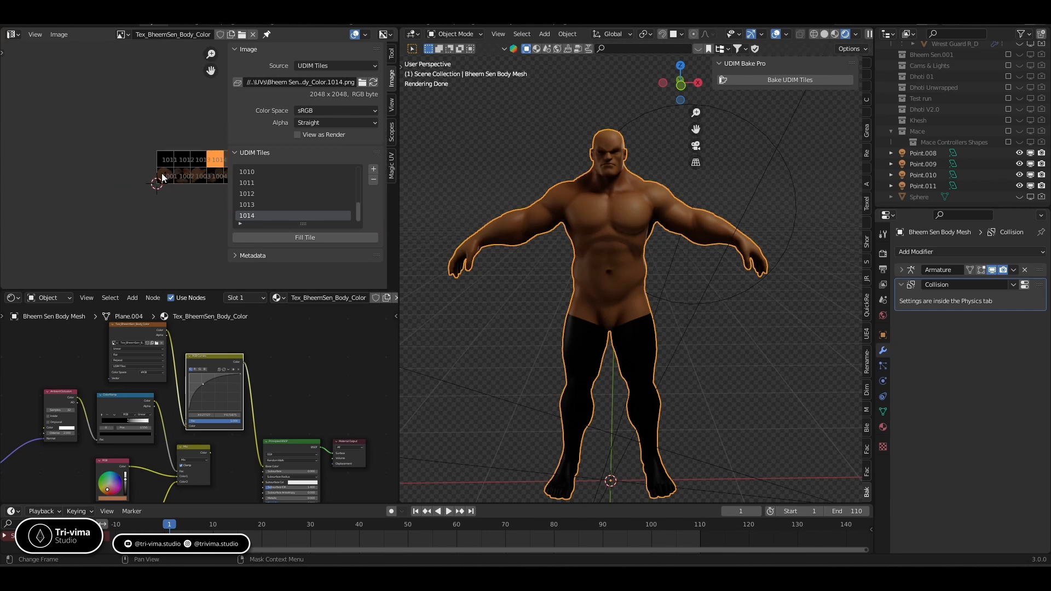
pyautogui.moveTo(163, 174); pyautogui.dragTo(192, 174, button='middle')
pyautogui.scroll(4, 121, 174)
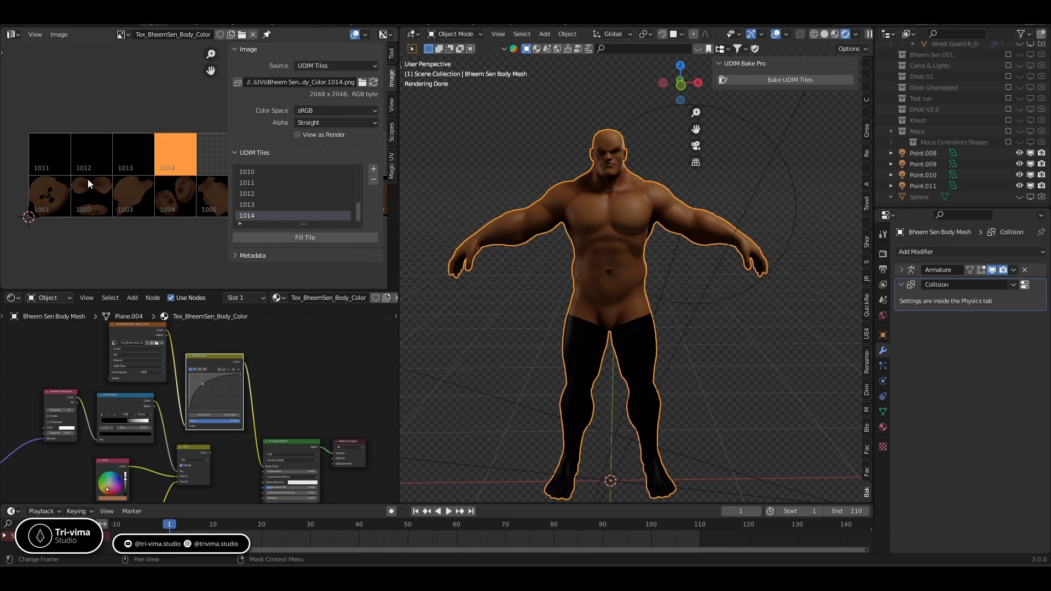
# Step: Insert a Hue/Saturation node on the link between the RGB Curves node and the Principled BSDF
pyautogui.click(238, 255)
pyautogui.hotkey('shift', 'a')
pyautogui.click(272, 380)
pyautogui.write('hue')
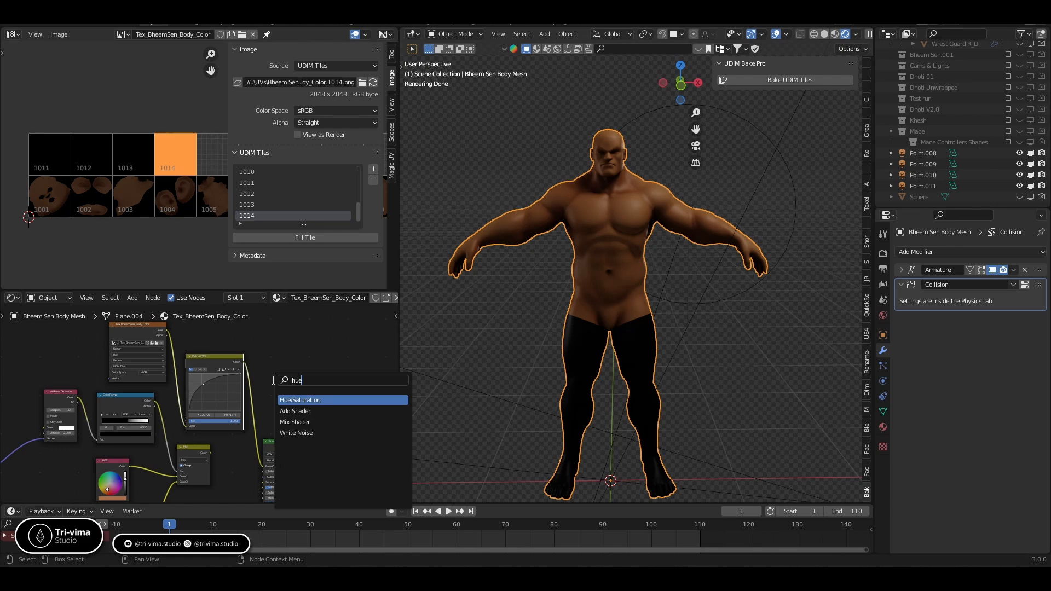
pyautogui.press('Return')
pyautogui.click(278, 421)
# Step: Set the Hue Saturation Value node's Value to 2 after trying 1.5, and its Saturation to 0.75
pyautogui.scroll(2, 278, 421)
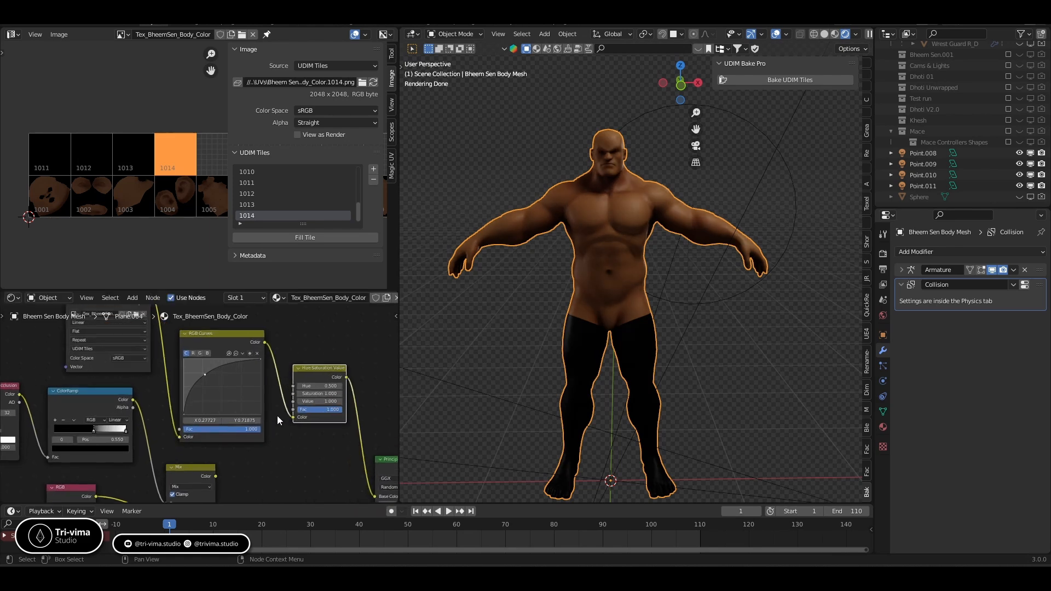
pyautogui.scroll(3, 278, 421)
pyautogui.click(266, 406)
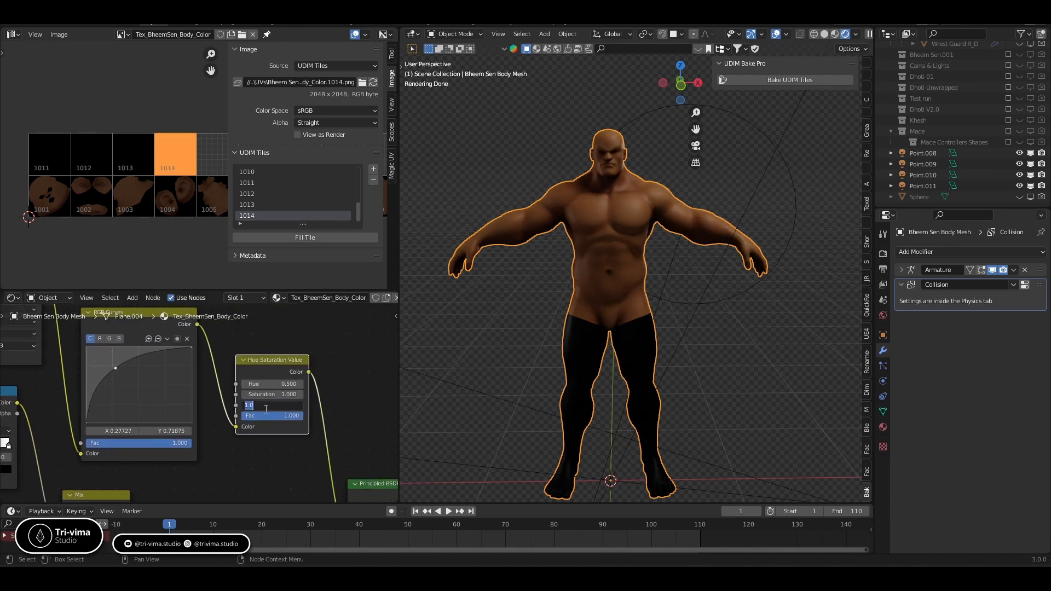
pyautogui.write('1.5')
pyautogui.press('Return')
pyautogui.click(266, 406)
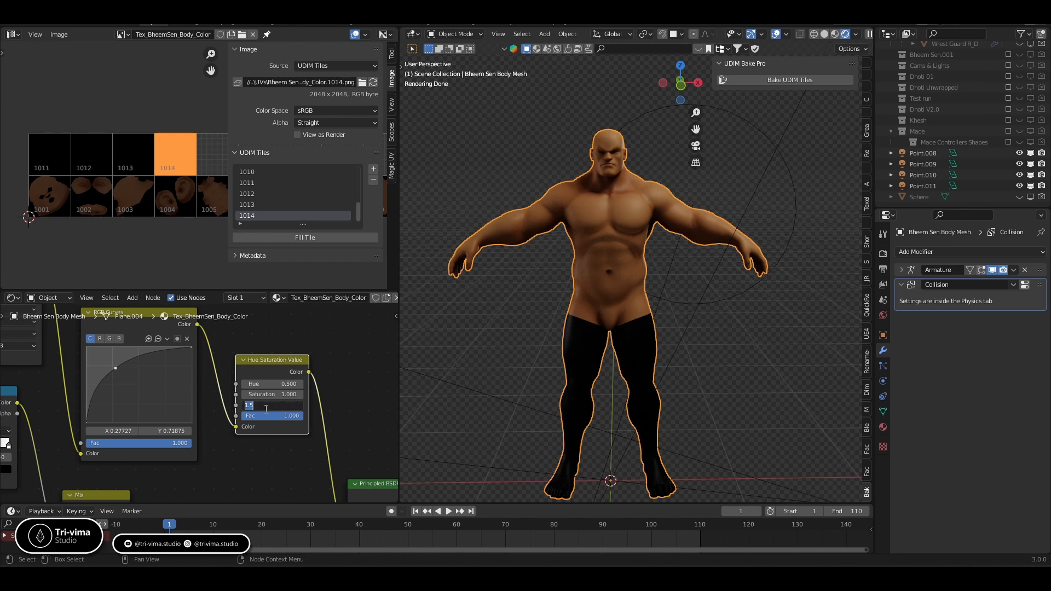
pyautogui.write('2')
pyautogui.press('Return')
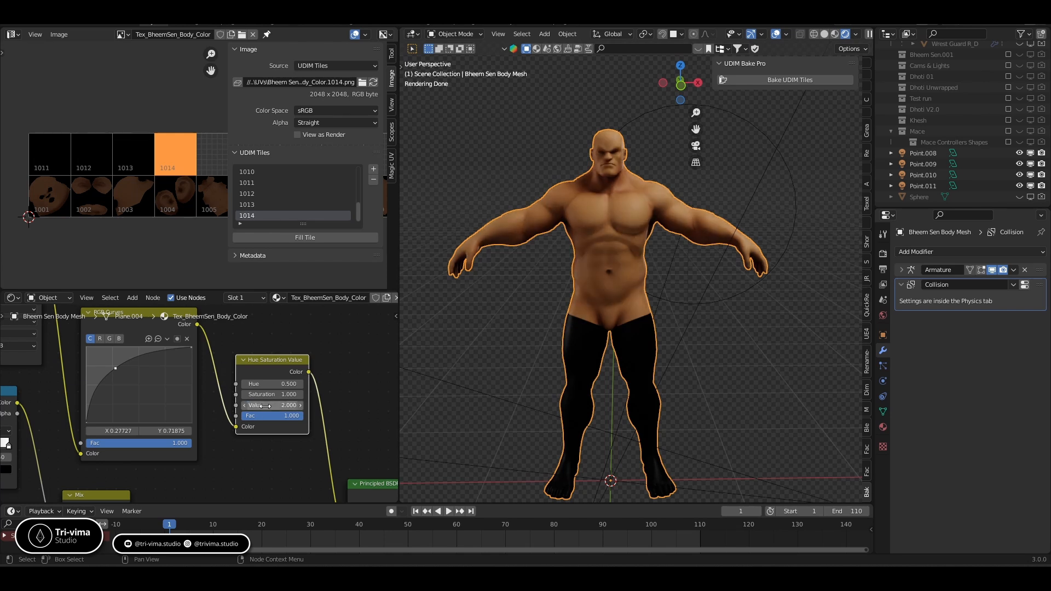
pyautogui.click(271, 395)
pyautogui.write('0.75')
pyautogui.press('Return')
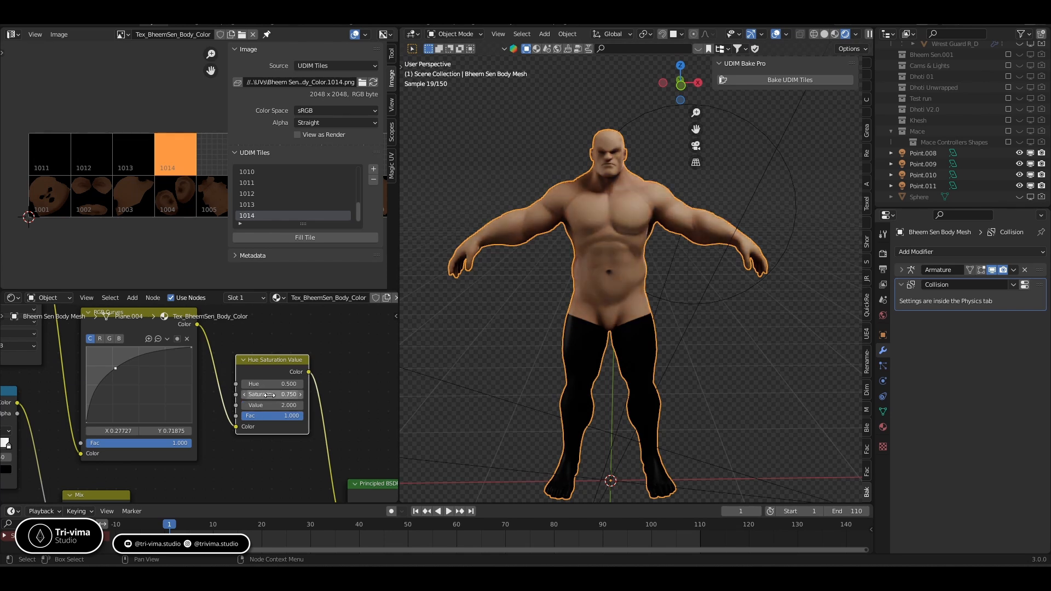
# Step: Inspect the adjusted skin tone on the body's face, chest and torso from several angles
pyautogui.scroll(3, 634, 212)
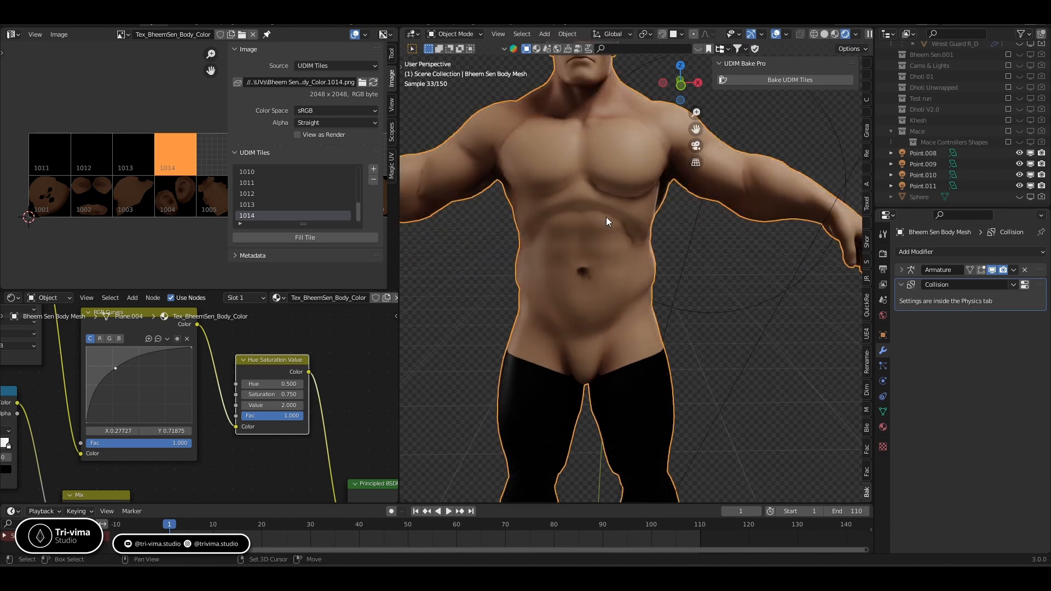
pyautogui.keyDown('shift'); pyautogui.moveTo(607, 216); pyautogui.dragTo(584, 340, button='middle'); pyautogui.keyUp('shift')
pyautogui.scroll(3, 625, 278)
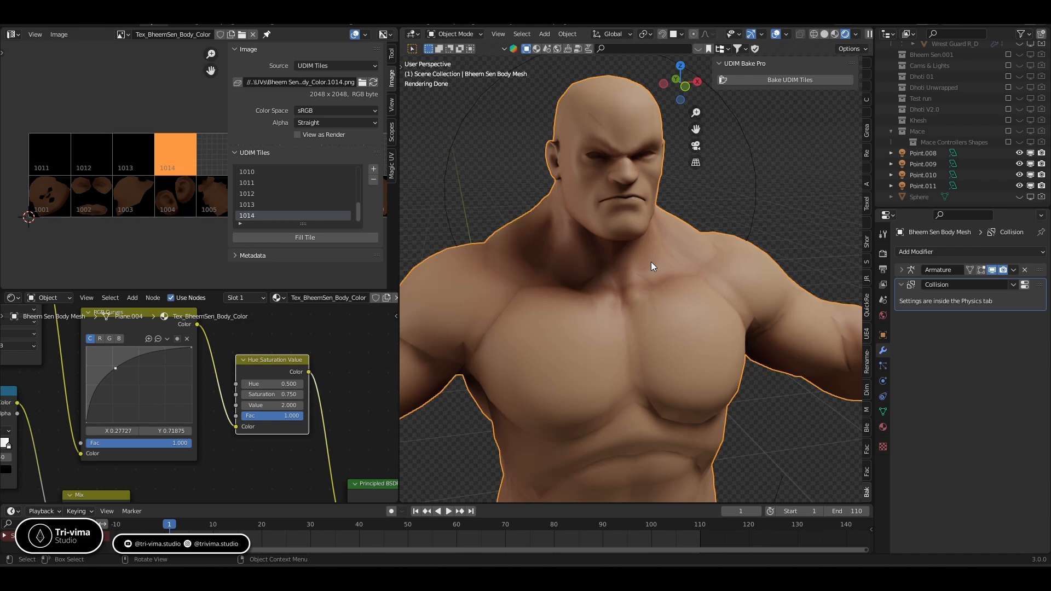
pyautogui.scroll(-5, 652, 261)
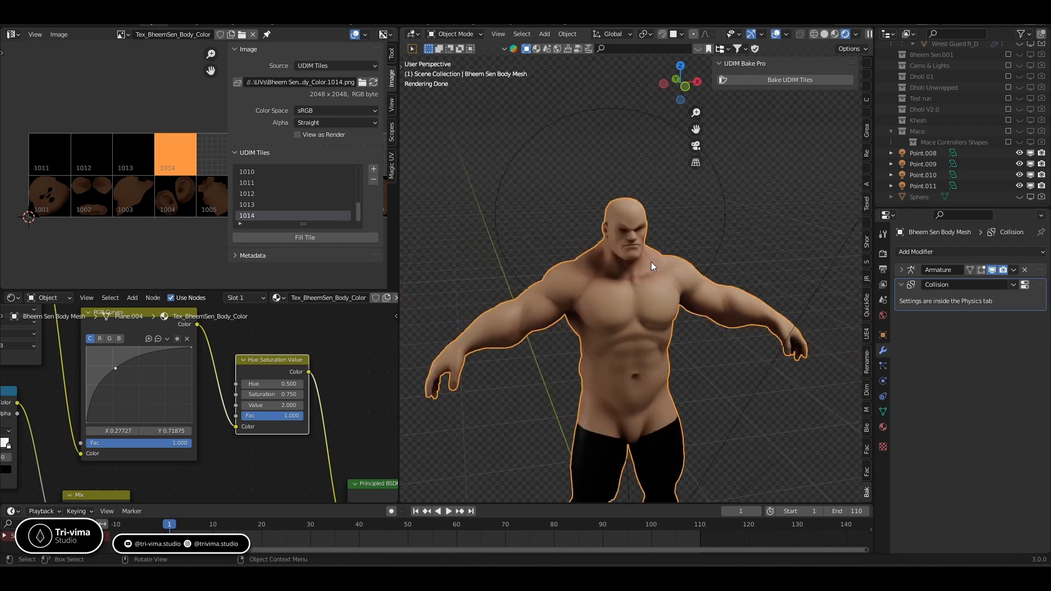
pyautogui.moveTo(634, 357); pyautogui.dragTo(627, 332, button='middle')
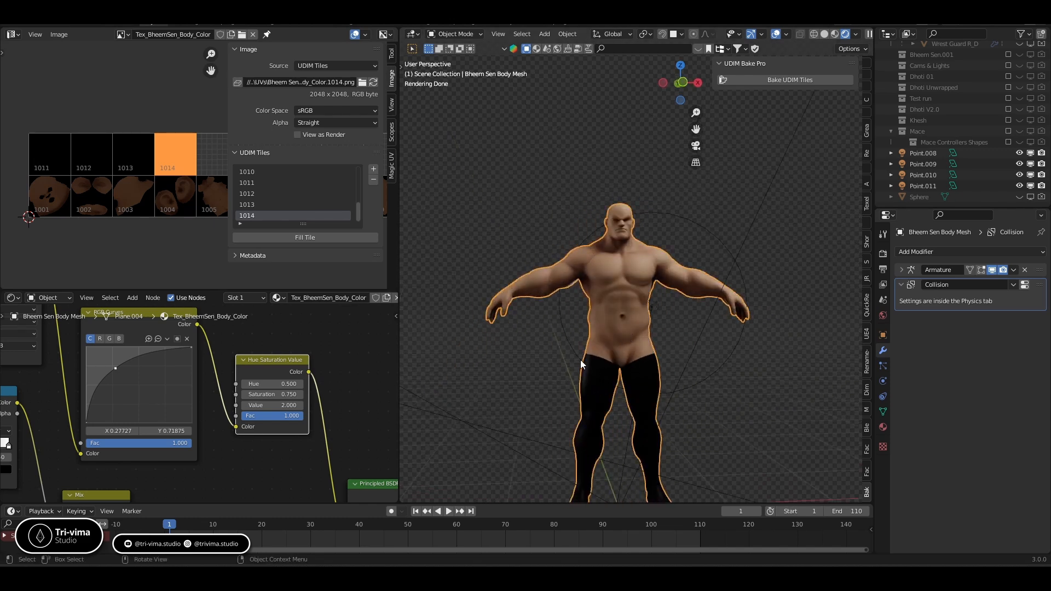
pyautogui.scroll(5, 619, 297)
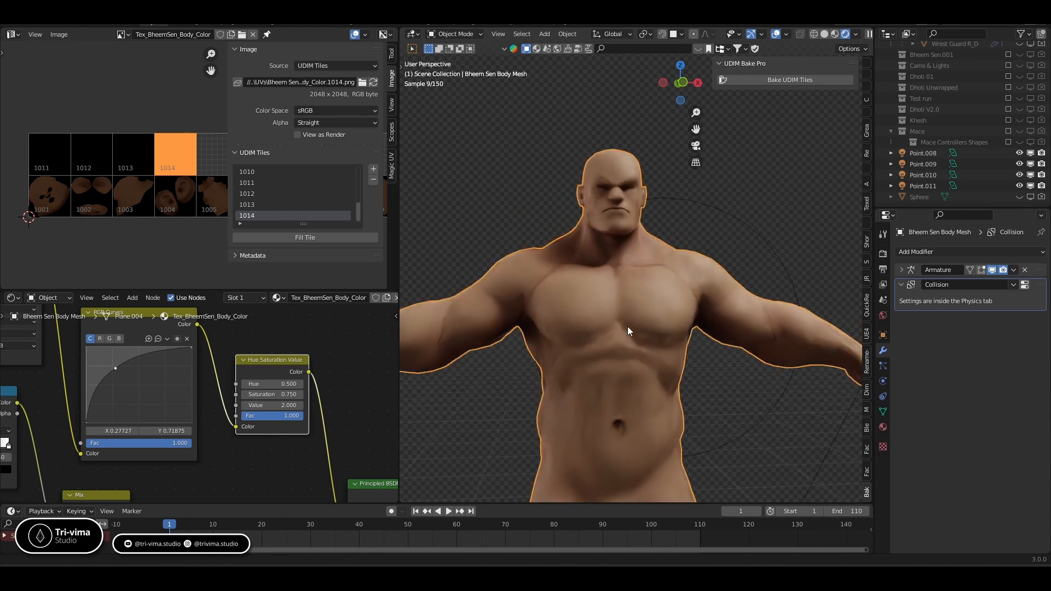
pyautogui.scroll(1, 628, 331)
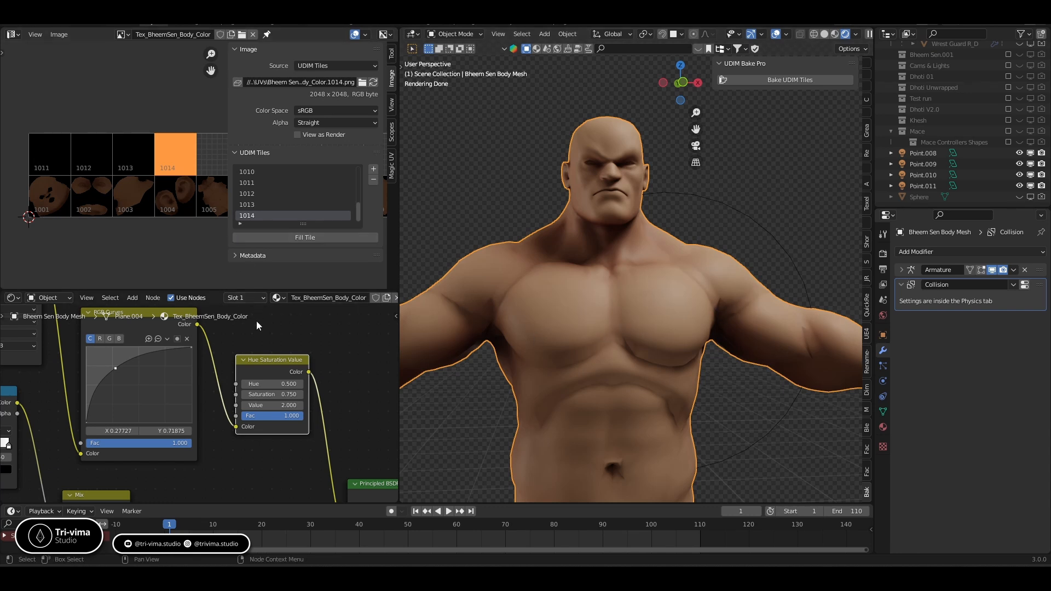
# Step: Connect the Mix node's Color output to the Principled BSDF's Base Color, replacing the Hue Saturation Value node's link
pyautogui.scroll(-4, 214, 405)
pyautogui.click(139, 458)
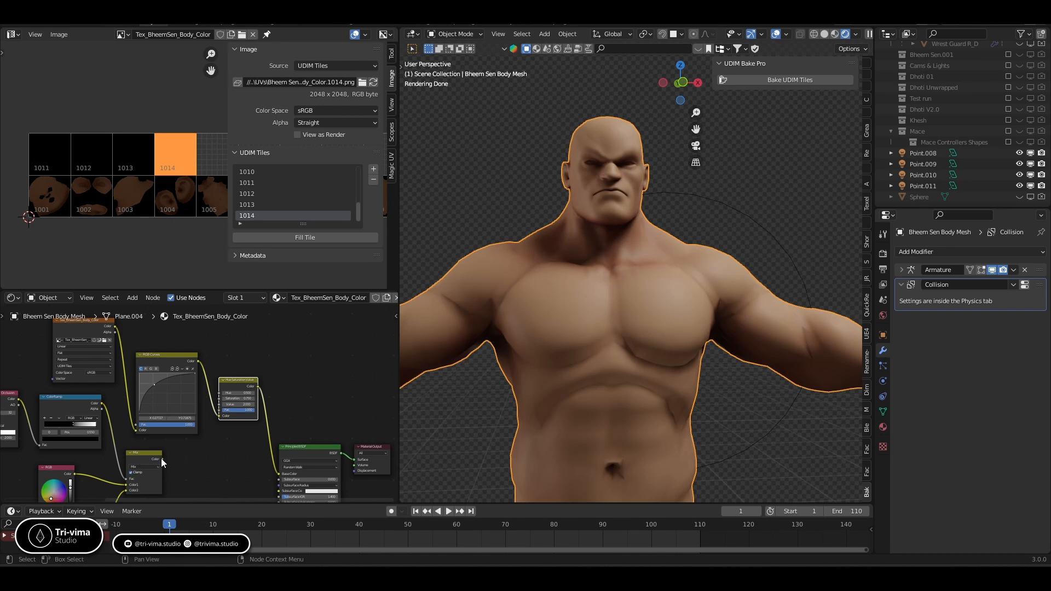
pyautogui.moveTo(162, 459); pyautogui.dragTo(277, 474)
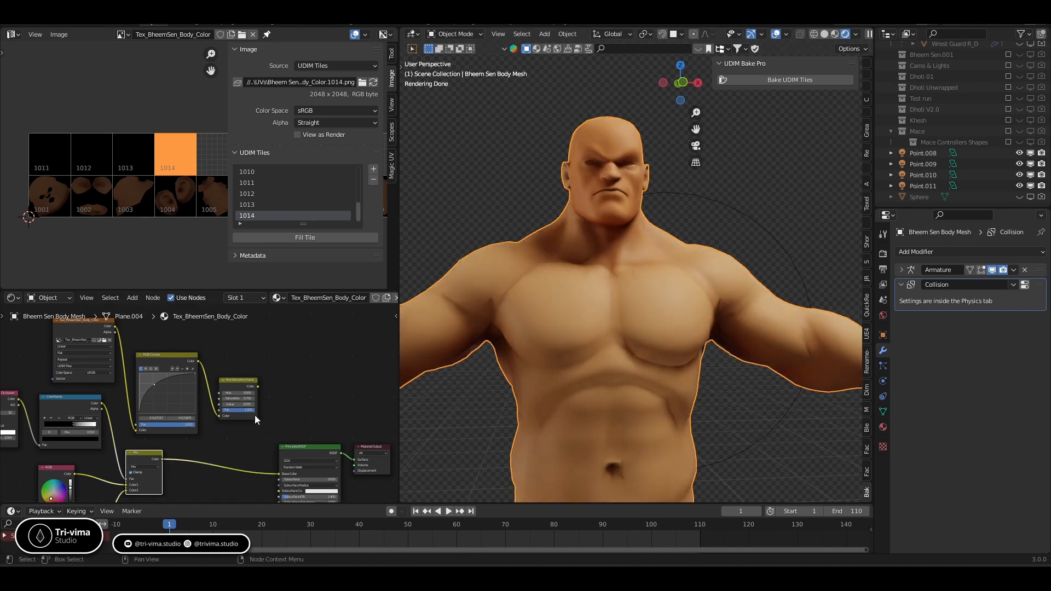
# Step: Delete the disconnected baked image texture, RGB Curves and Hue Saturation Value nodes
pyautogui.scroll(-2, 272, 433)
pyautogui.scroll(-1, 272, 432)
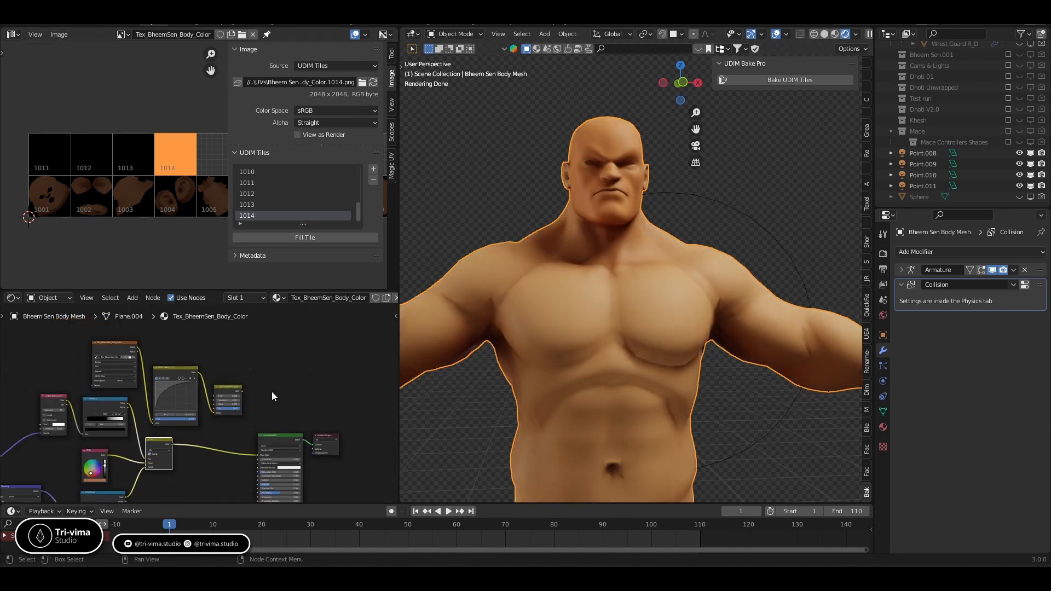
pyautogui.moveTo(77, 340); pyautogui.dragTo(239, 387)
pyautogui.press('x')
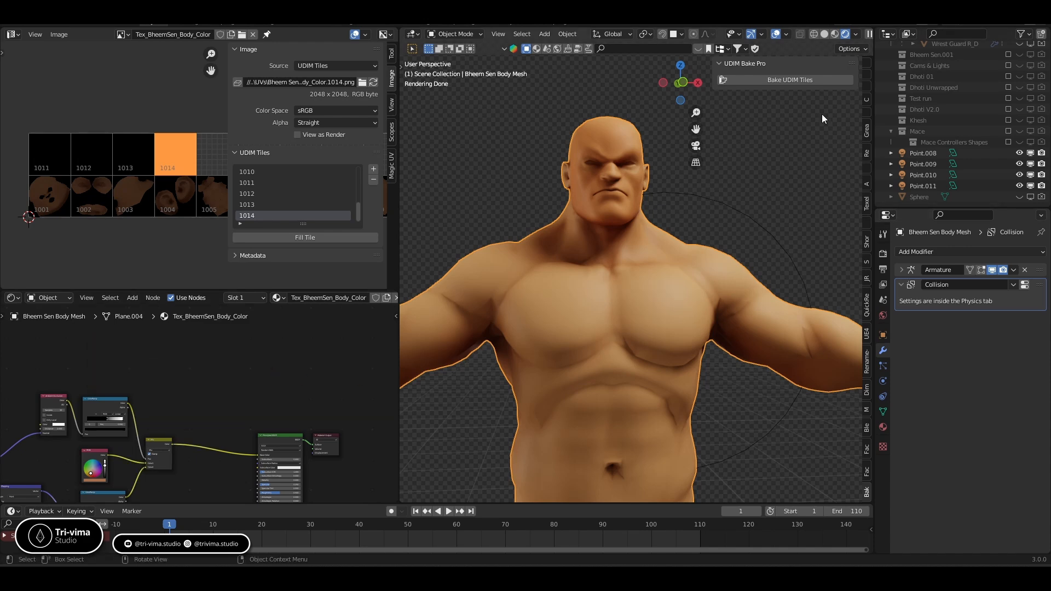
# Step: Switch the Bheem Sen Body Mesh's material from Tex_BheemSen_Body_Color to Clay Shader
pyautogui.scroll(-4, 585, 321)
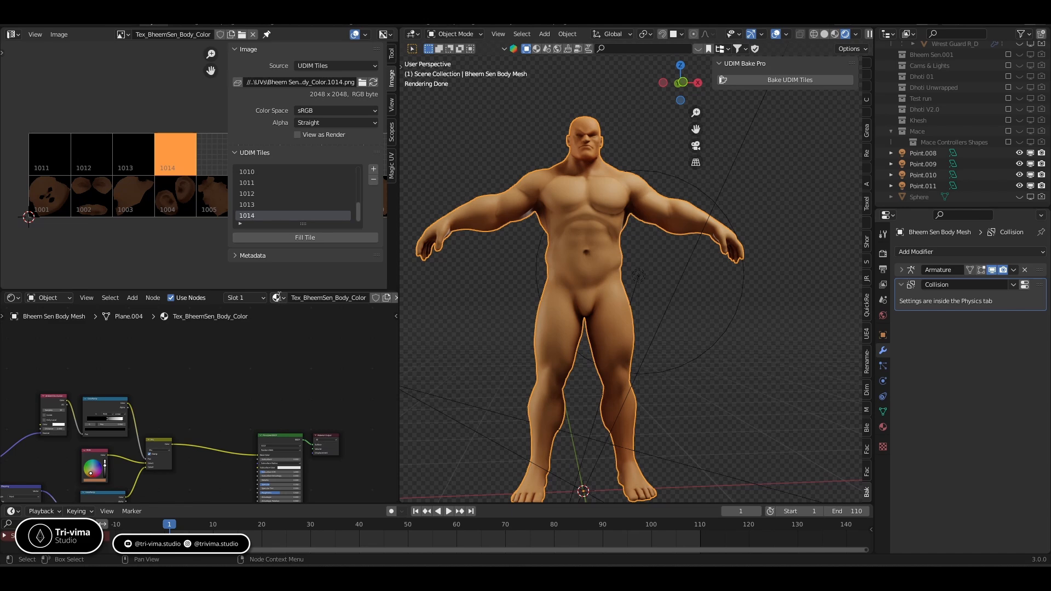
pyautogui.click(278, 298)
pyautogui.click(282, 314)
pyautogui.moveTo(622, 238); pyautogui.dragTo(649, 264, button='middle')
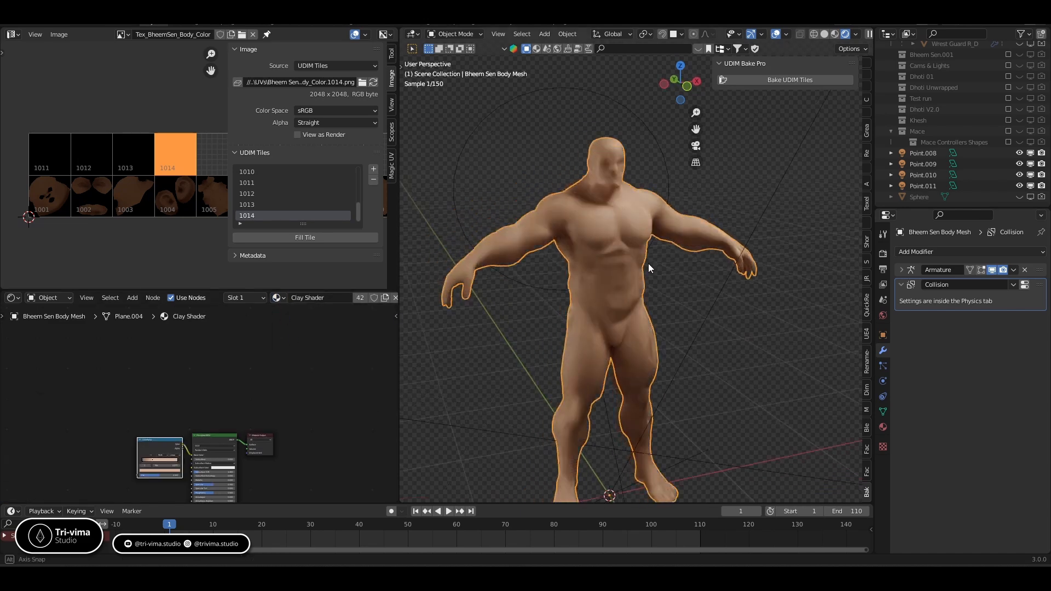
# Step: Hide the Sphere object and enable the Mace collection in the scene
pyautogui.click(855, 35)
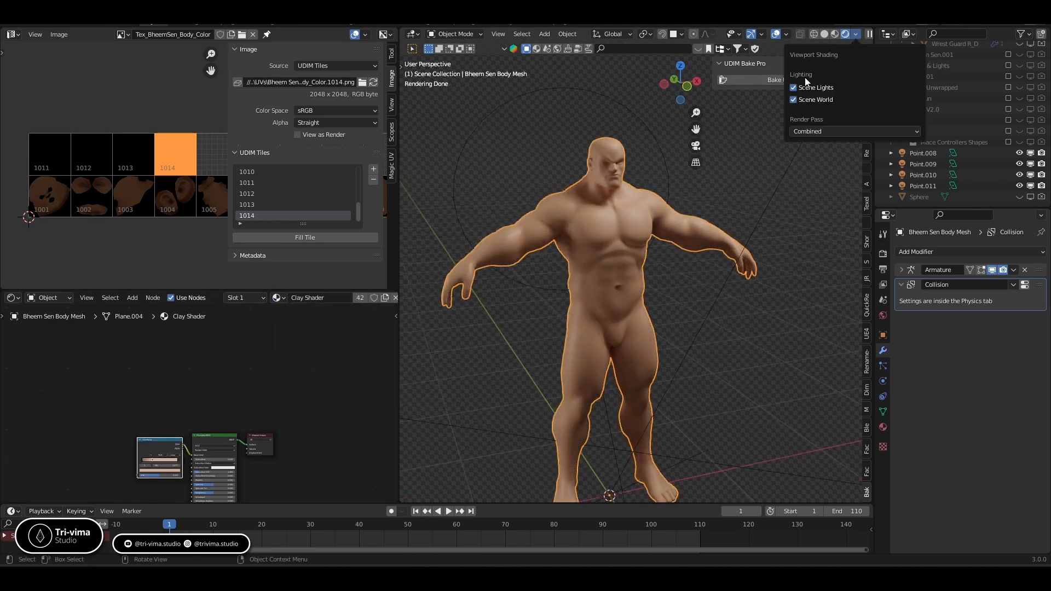
pyautogui.scroll(2, 659, 233)
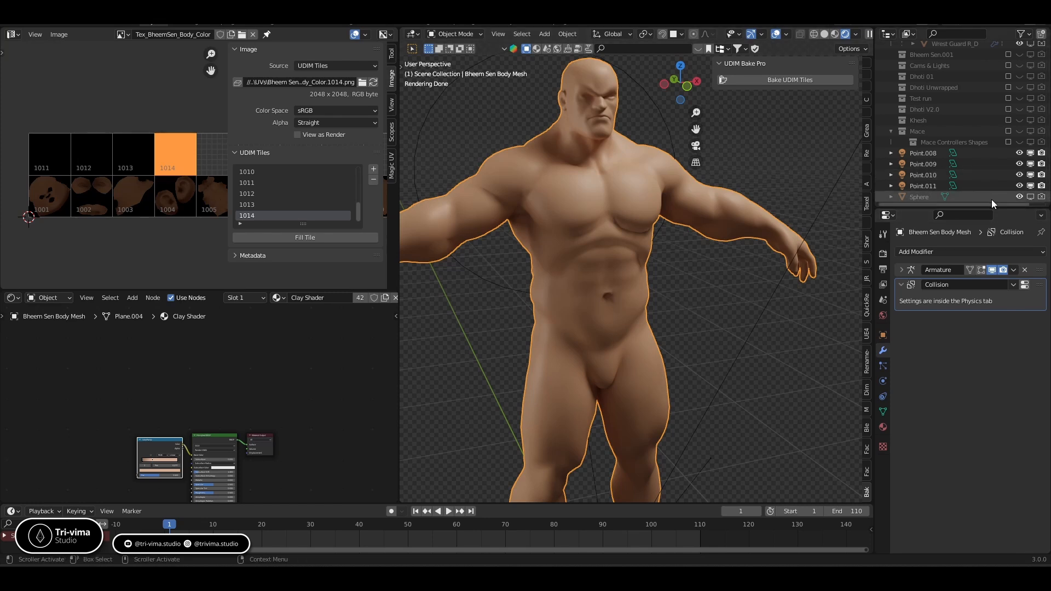
pyautogui.click(1019, 196)
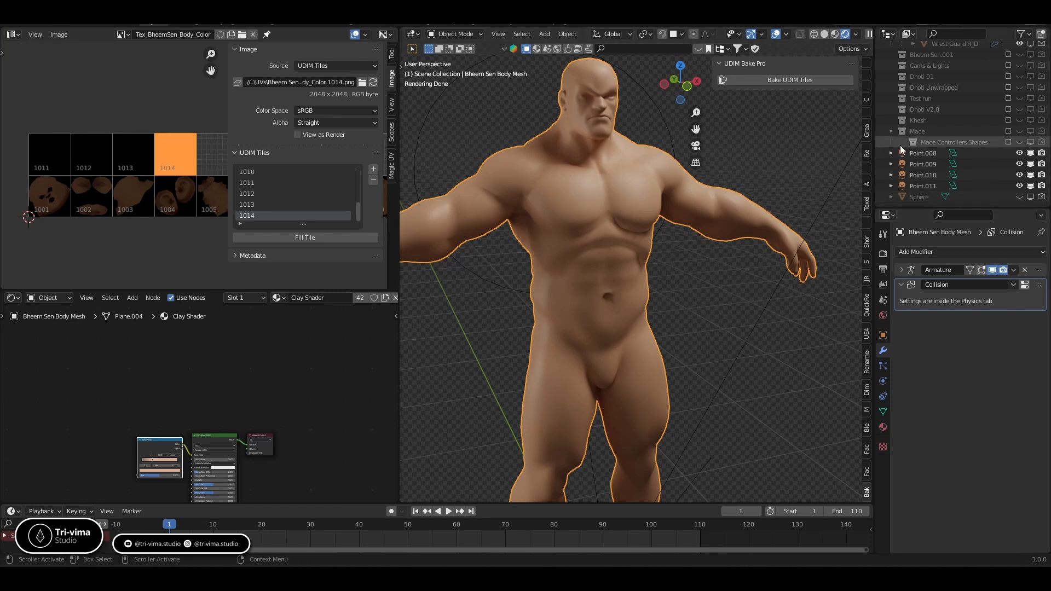
pyautogui.click(1008, 131)
# Step: Examine the clay-shaded body and the mace beside it from several angles and distances
pyautogui.scroll(-5, 708, 282)
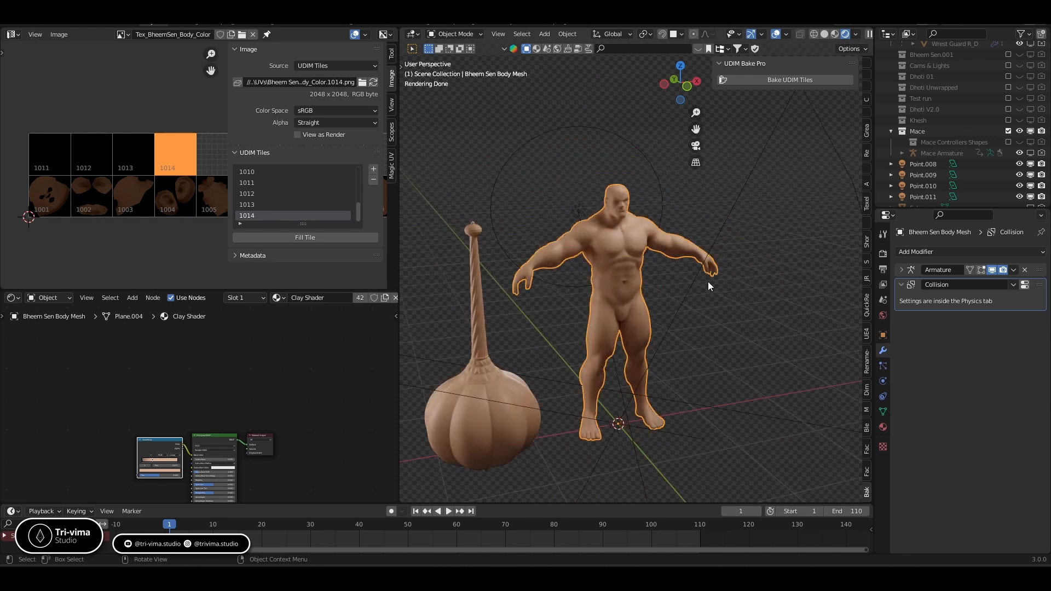
pyautogui.scroll(5, 708, 281)
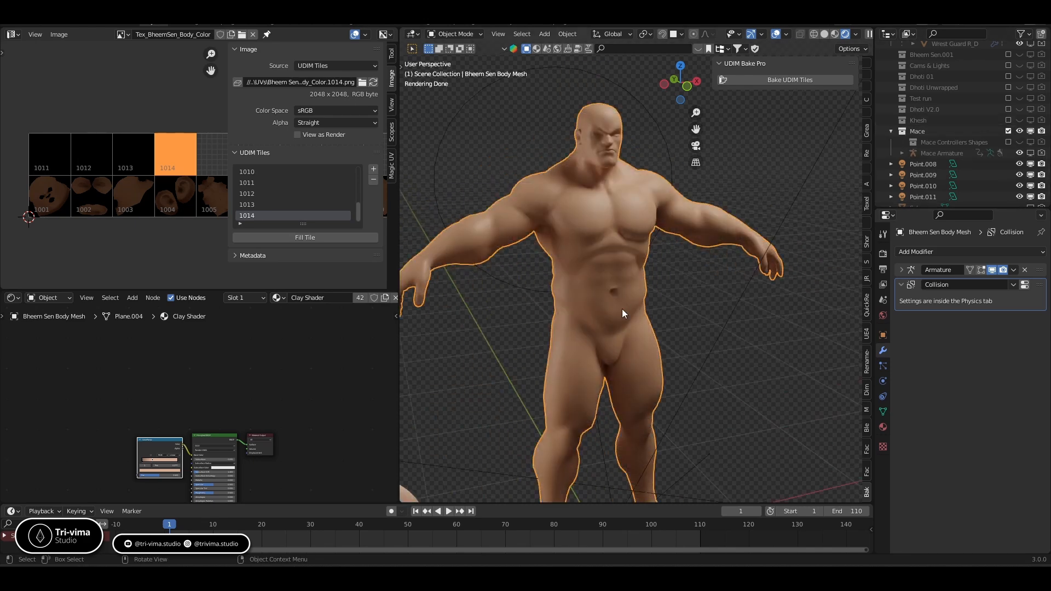
pyautogui.scroll(-1, 603, 356)
pyautogui.scroll(-2, 603, 359)
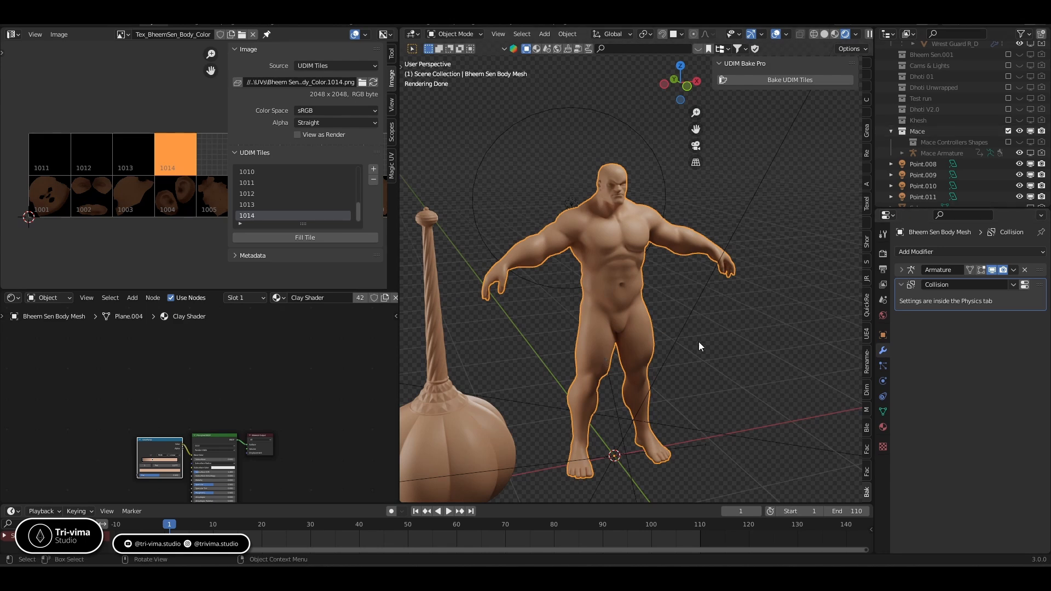
pyautogui.moveTo(699, 354); pyautogui.dragTo(646, 351, button='middle')
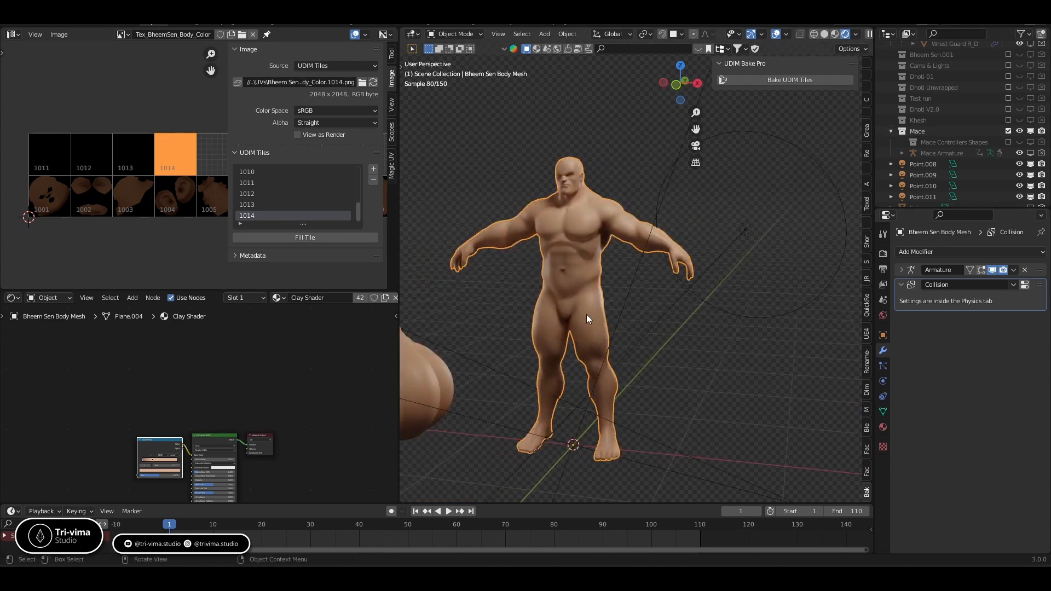
pyautogui.scroll(2, 586, 314)
pyautogui.keyDown('shift'); pyautogui.moveTo(586, 313); pyautogui.dragTo(620, 310, button='middle'); pyautogui.keyUp('shift')
pyautogui.scroll(-2, 620, 310)
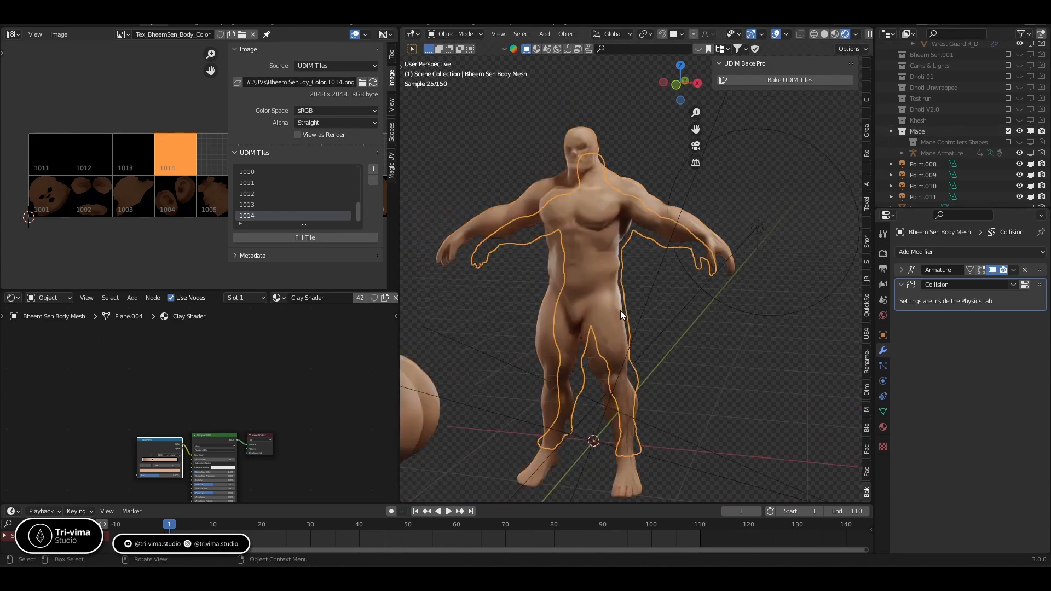